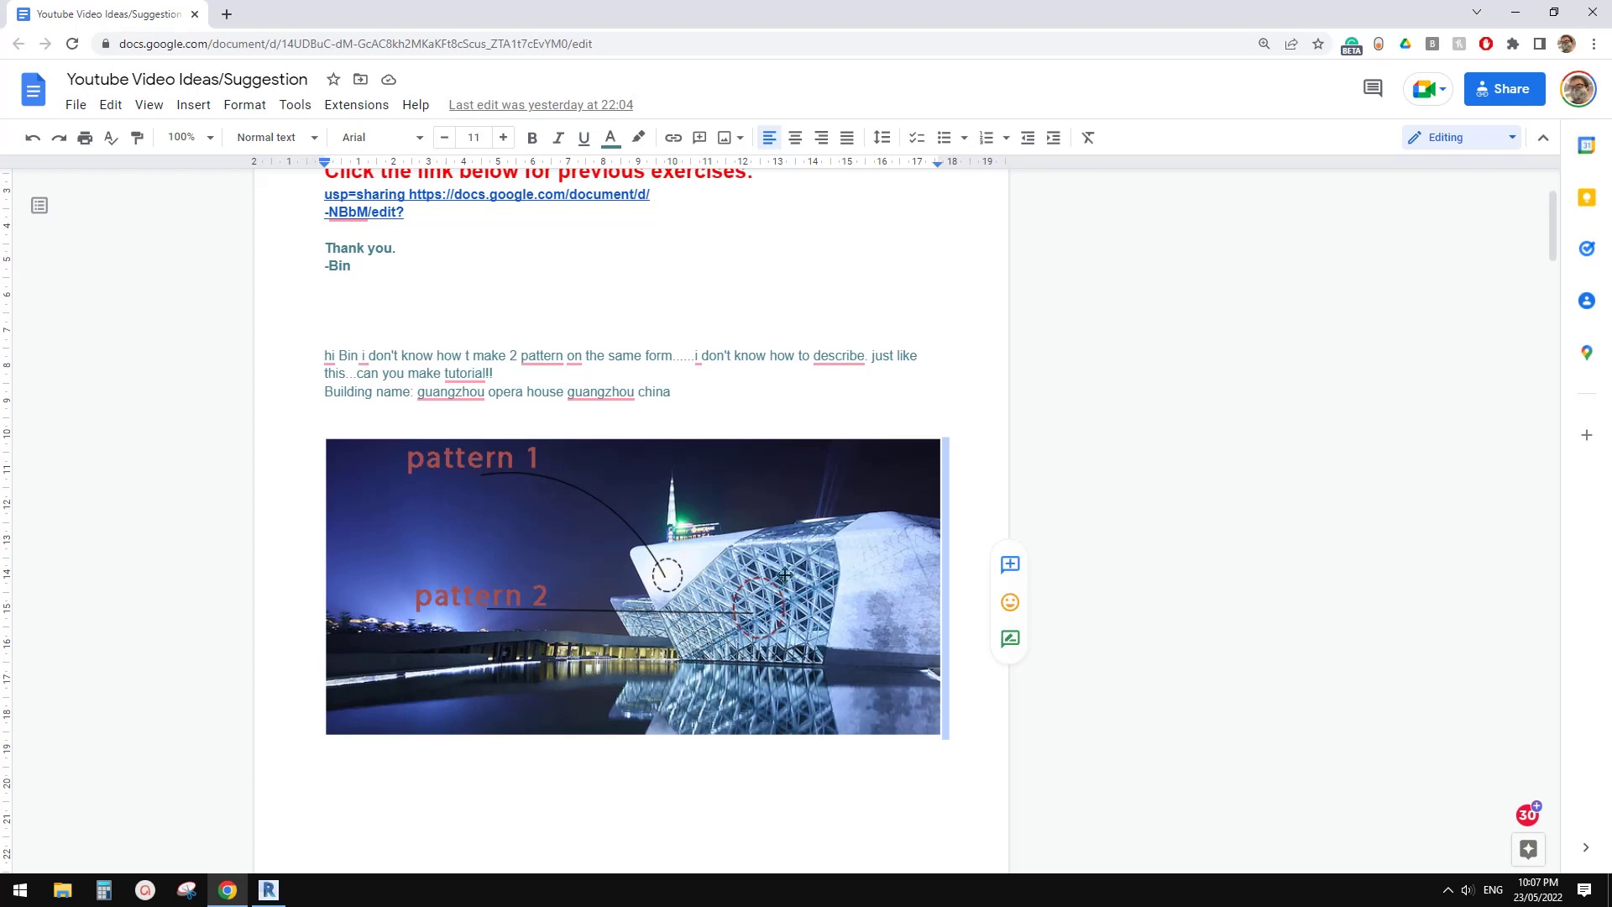
- Switch to Revit and create a new family from the mass template in the Conceptual Mass folder
{"action": "left_click", "coordinate": [267, 889]}
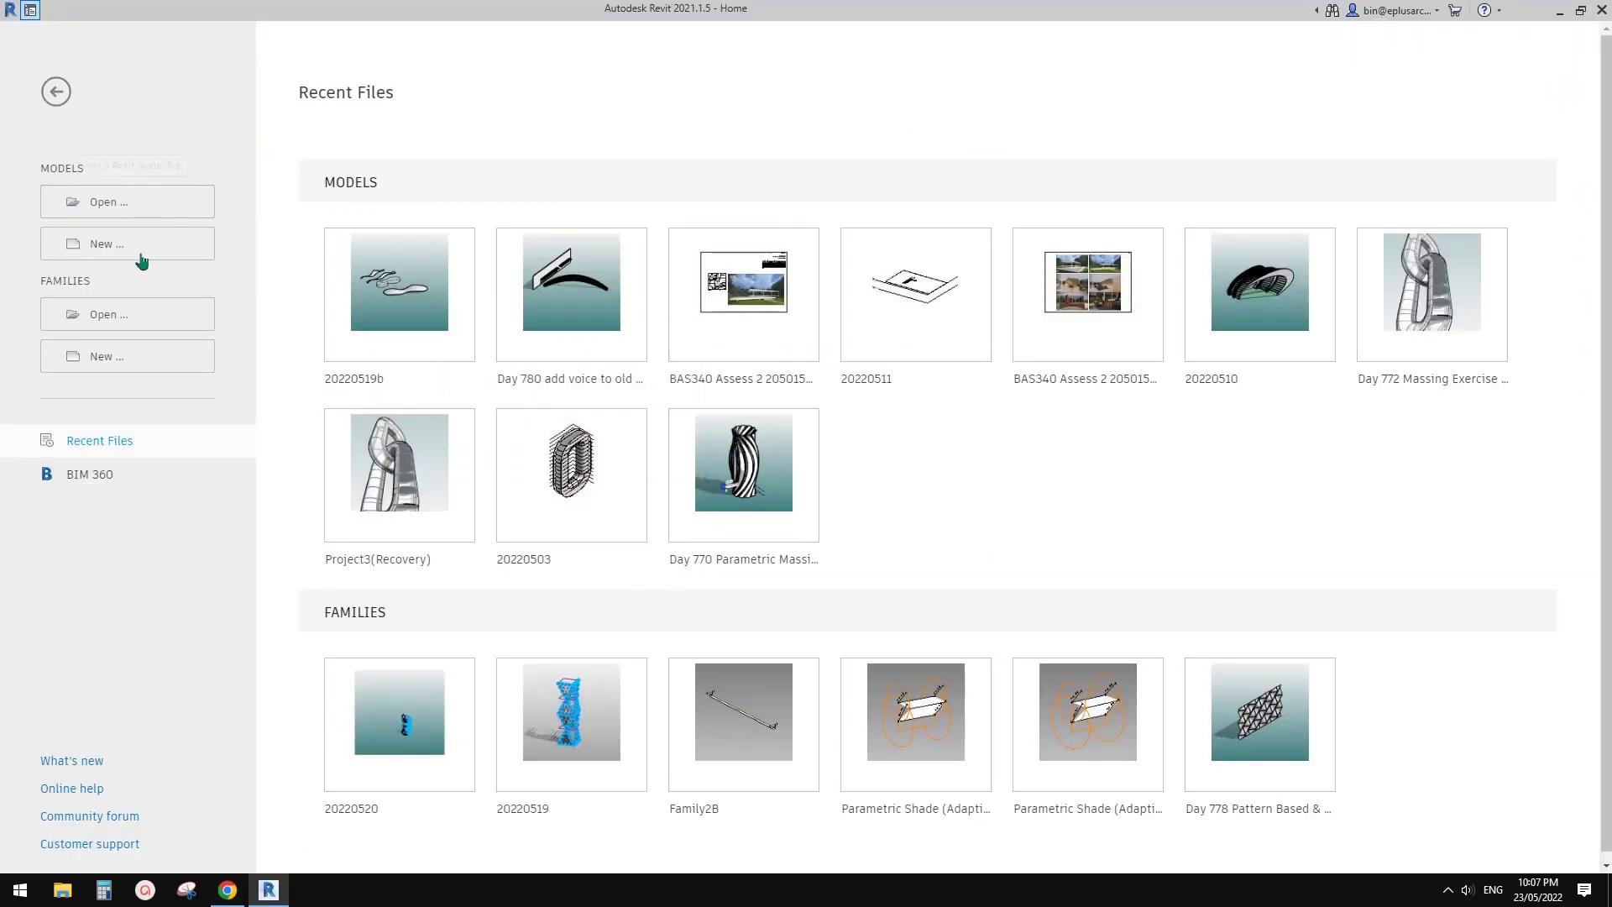
{"action": "left_click", "coordinate": [121, 356]}
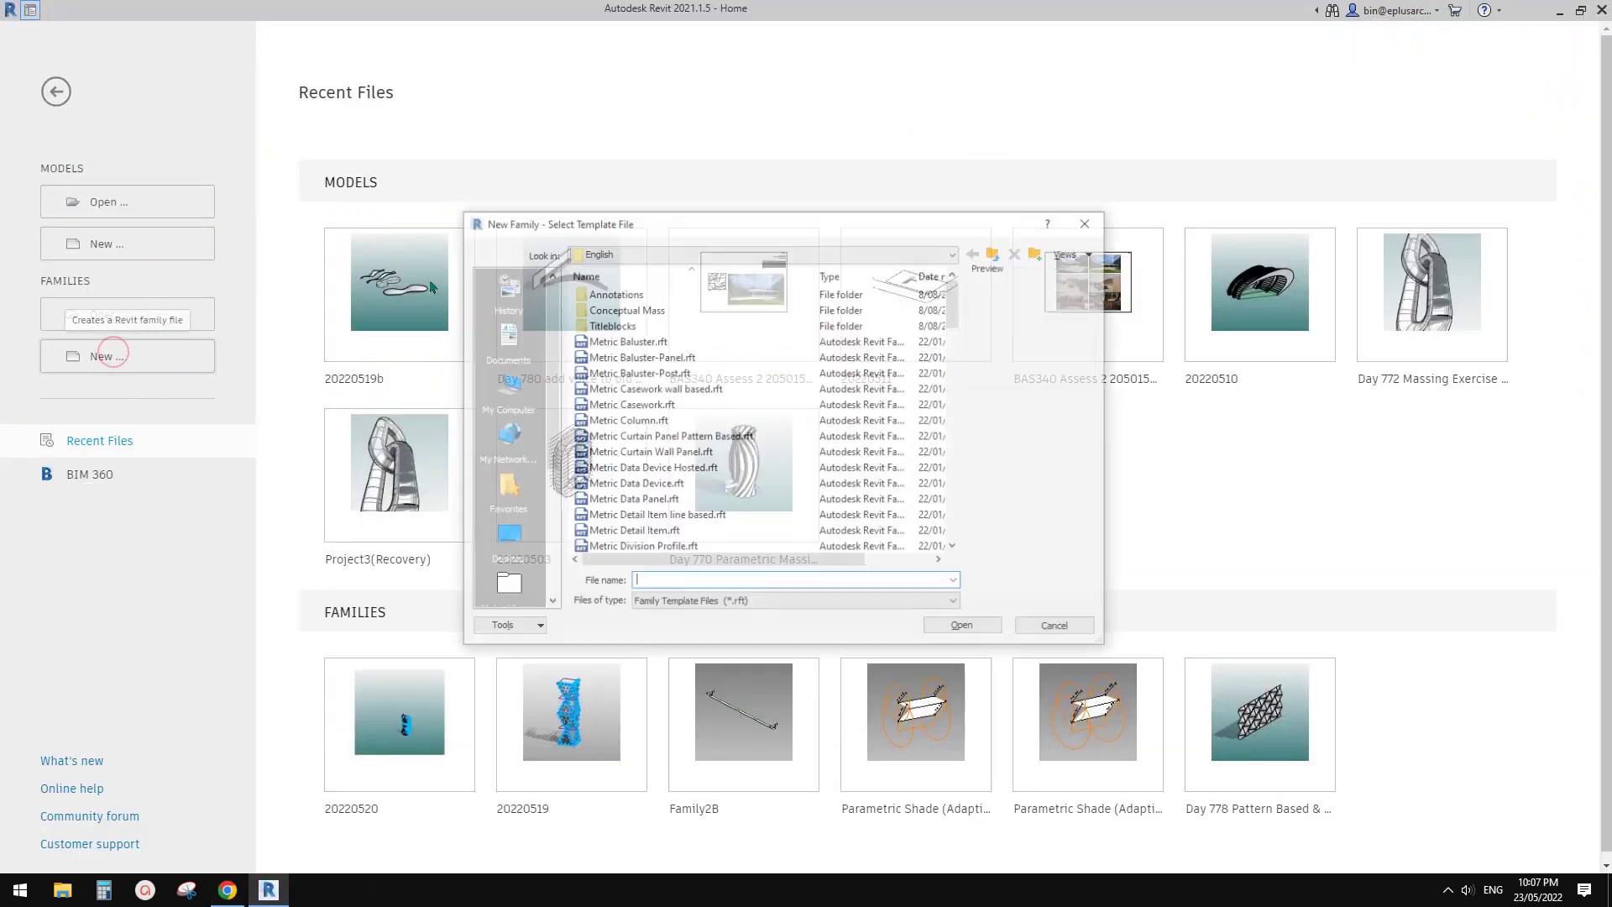
{"action": "double_click", "coordinate": [663, 309]}
{"action": "double_click", "coordinate": [628, 294]}
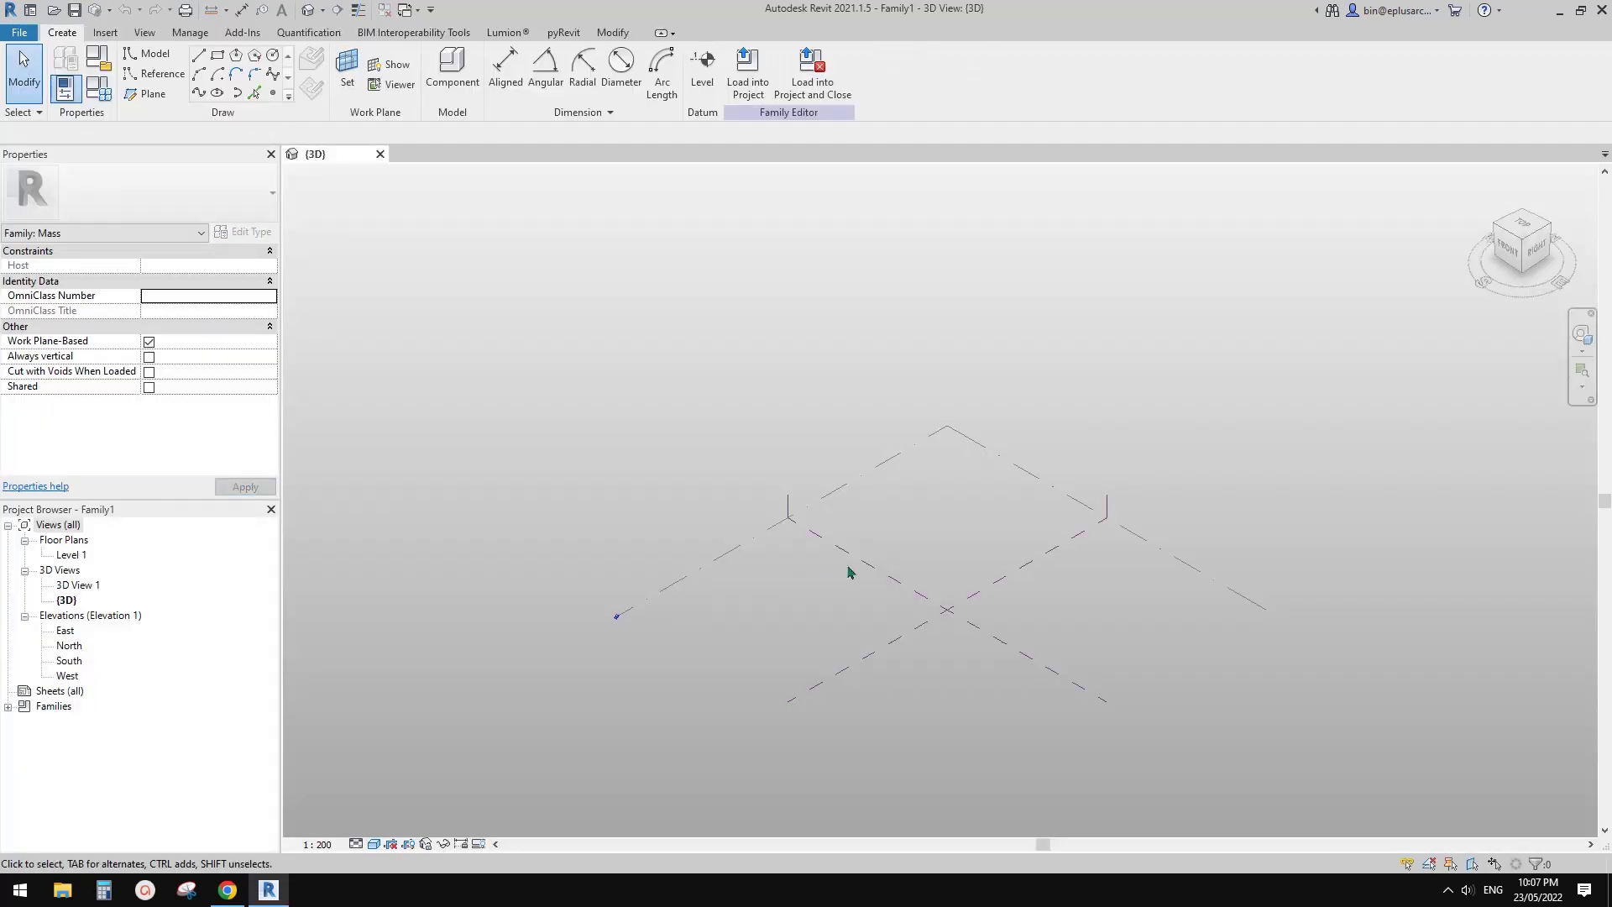
- Draw an S-shaped reference spline with four control points, about 89800 long, across the centre planes on Level 1
{"action": "middle_click_drag", "start_coordinate": [979, 631], "coordinate": [956, 624]}
{"action": "scroll", "coordinate": [966, 631], "scroll_direction": "up", "scroll_amount": 2}
{"action": "scroll", "coordinate": [898, 562], "scroll_direction": "up", "scroll_amount": 2}
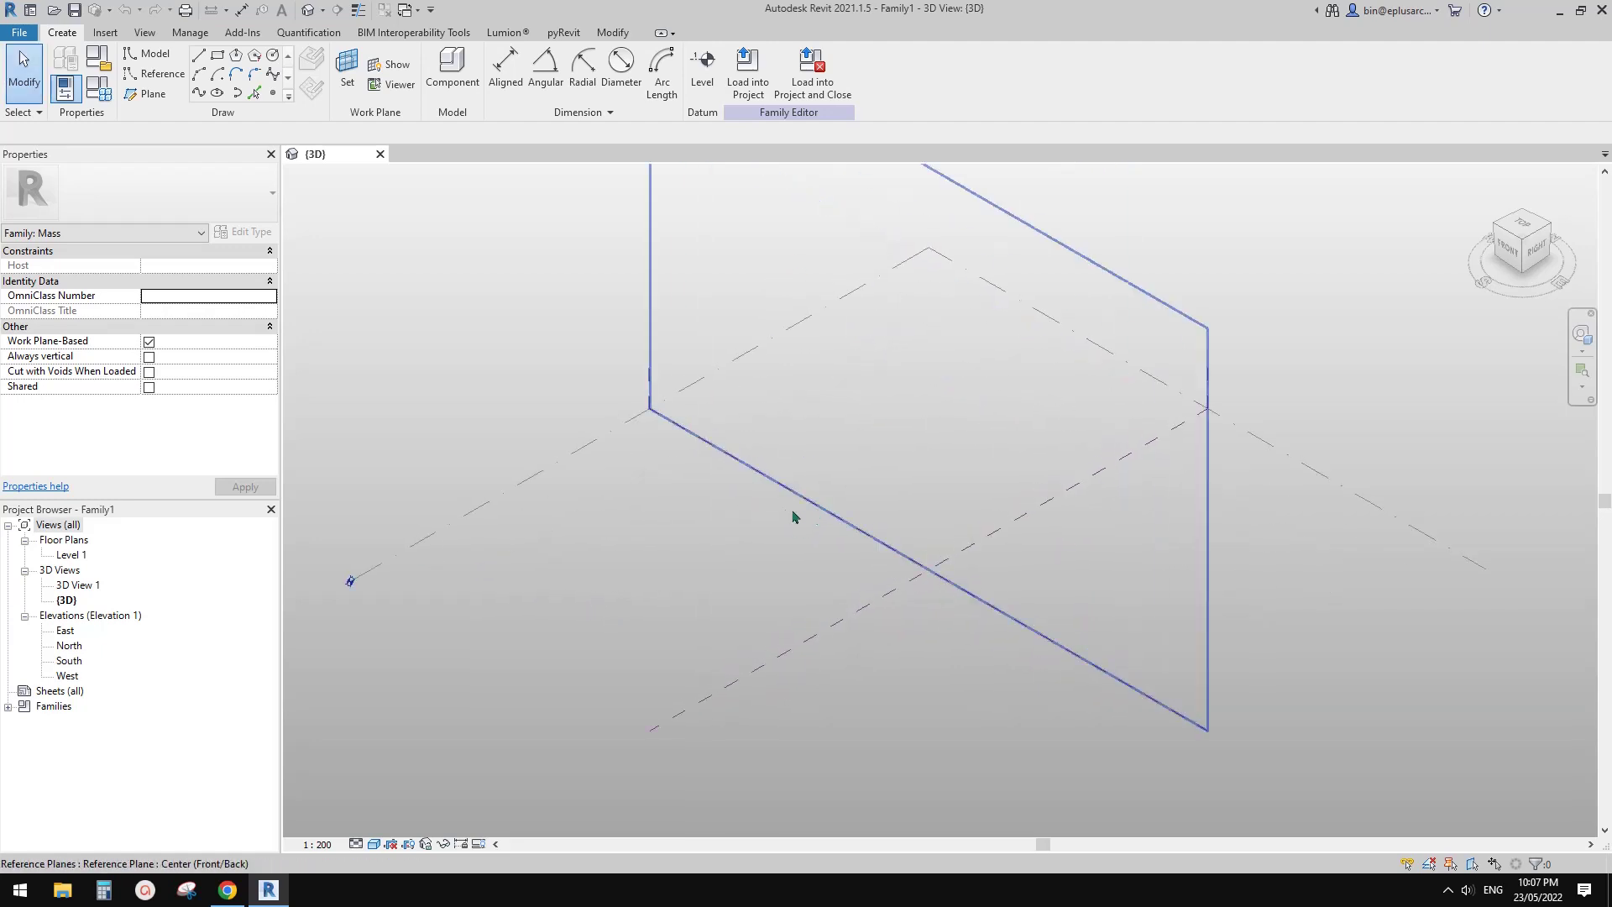
{"action": "middle_click_drag", "start_coordinate": [793, 516], "coordinate": [801, 579]}
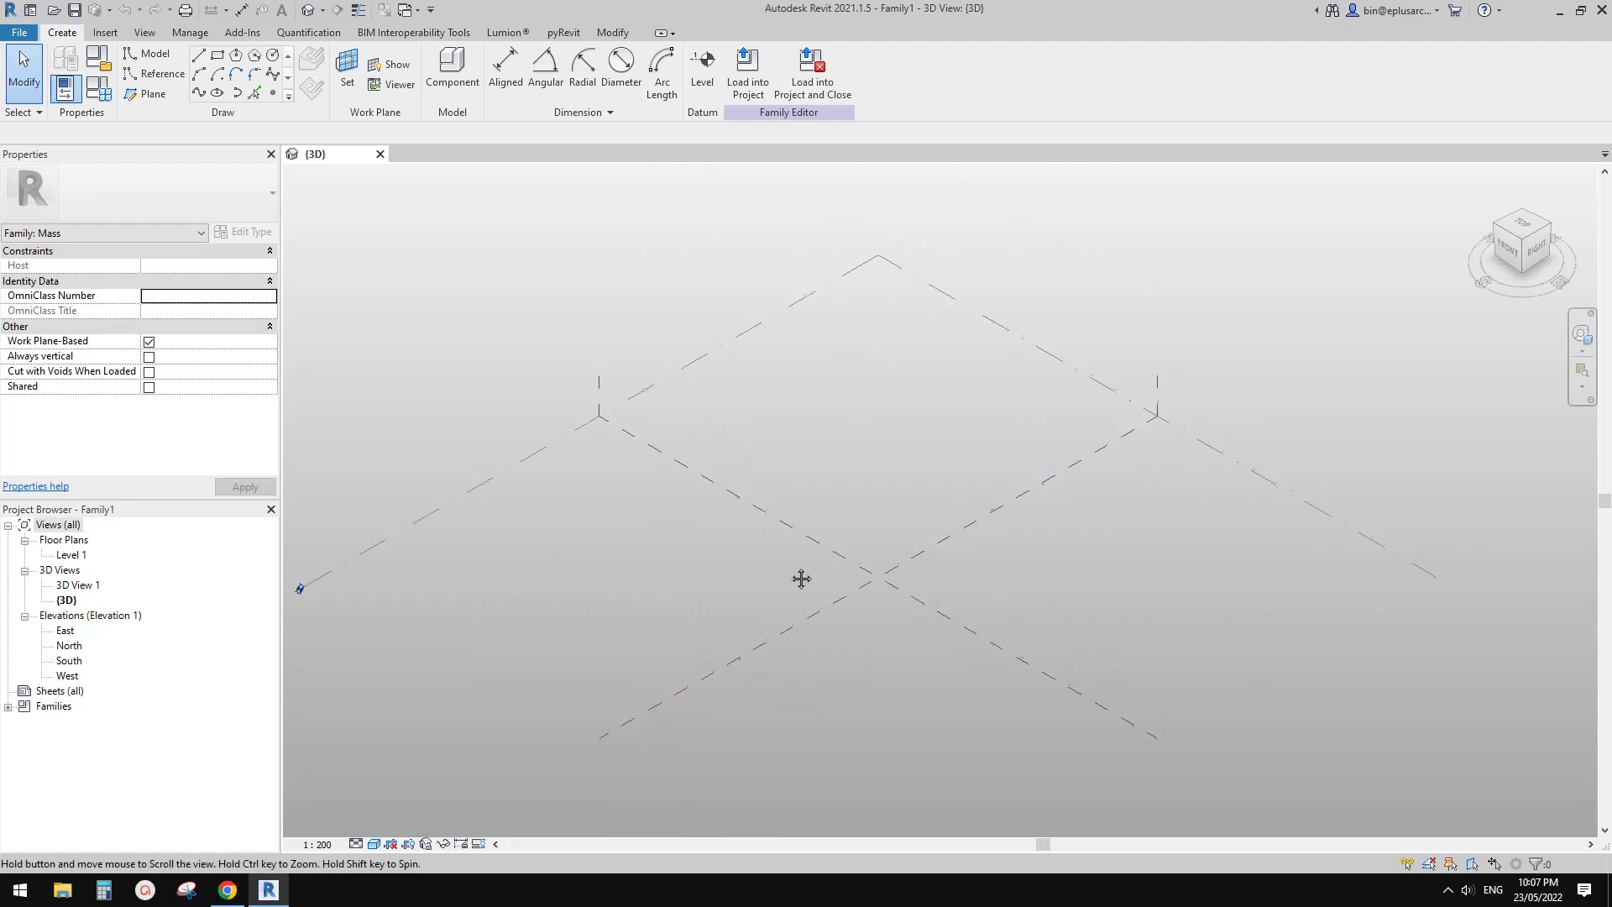
{"action": "scroll", "coordinate": [898, 584], "scroll_direction": "down", "scroll_amount": 1}
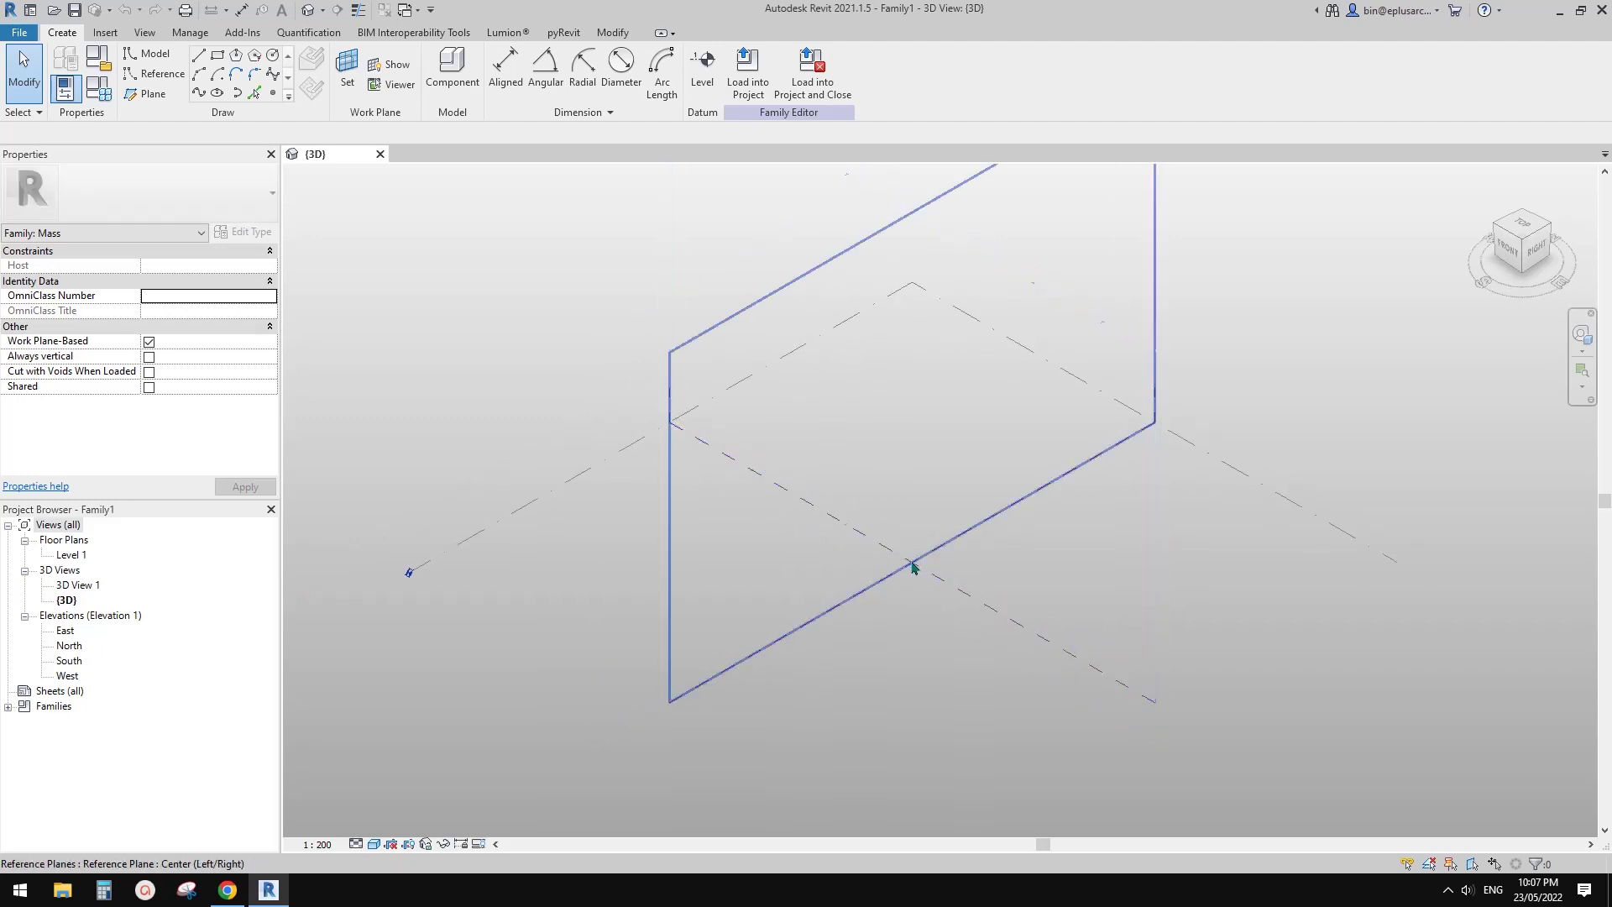
{"action": "middle_click_drag", "start_coordinate": [912, 561], "coordinate": [904, 543]}
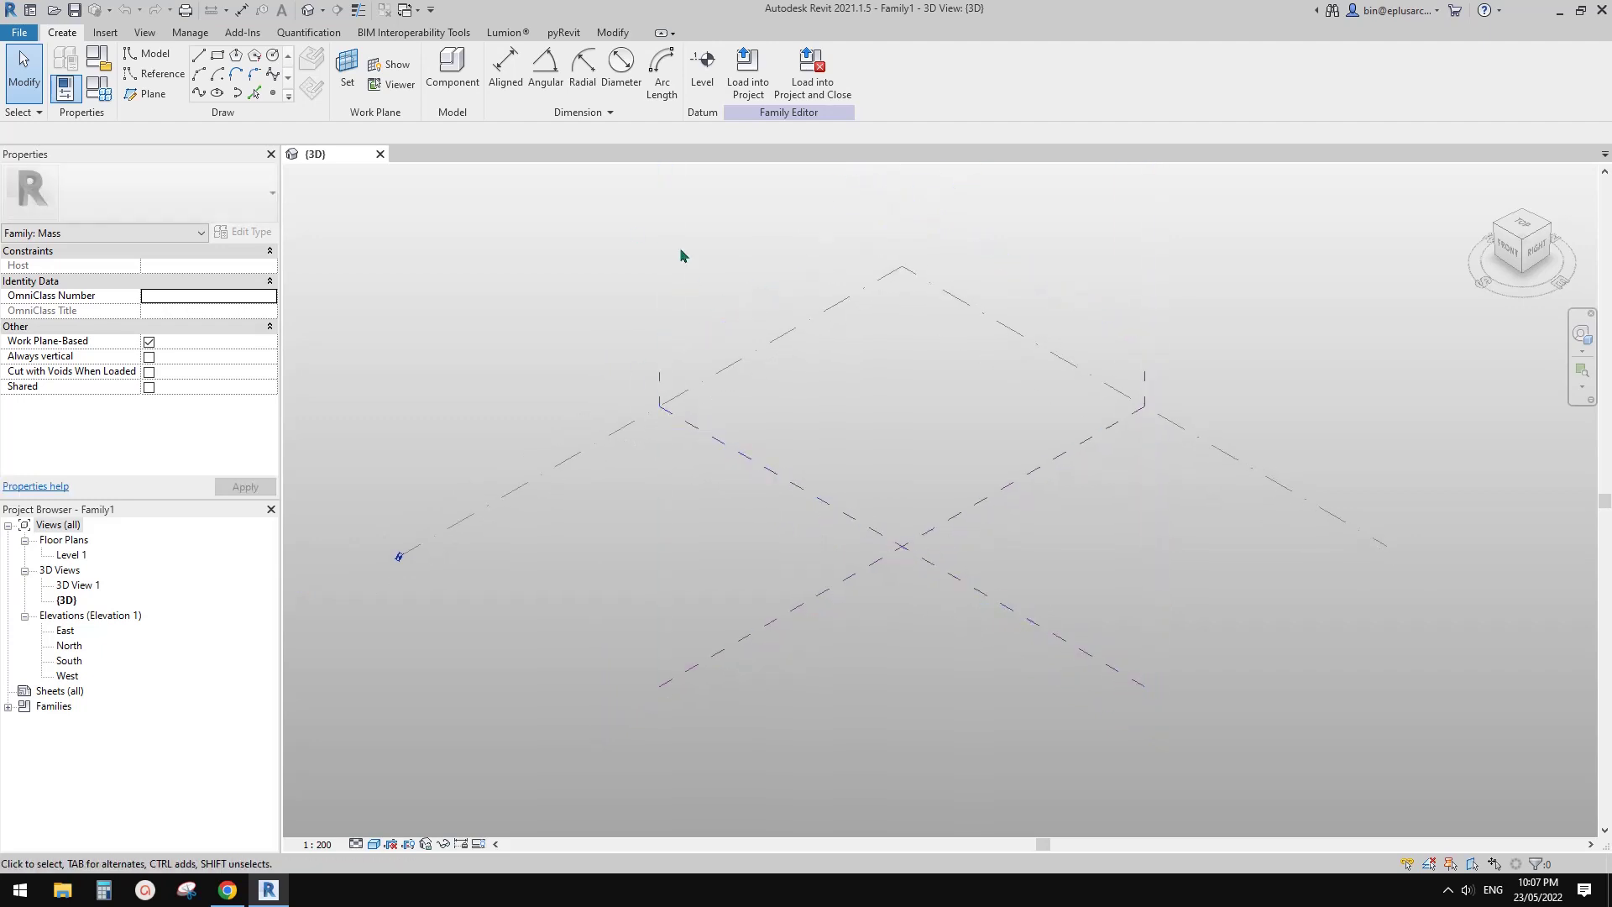
{"action": "left_click", "coordinate": [176, 75]}
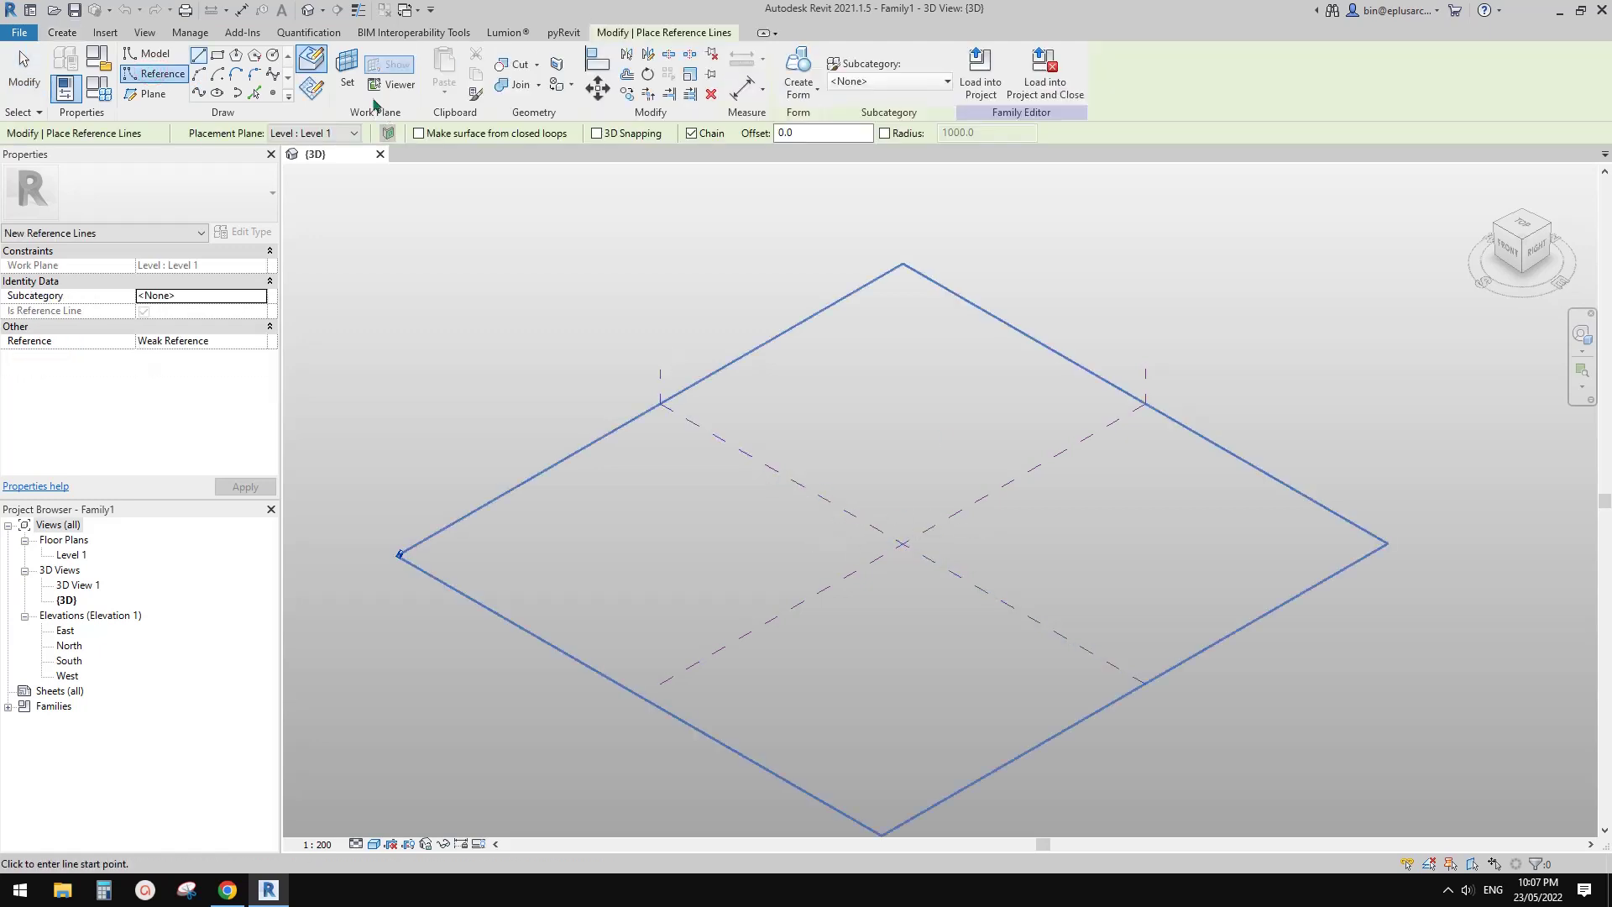
{"action": "left_click", "coordinate": [198, 93]}
{"action": "left_click", "coordinate": [726, 551]}
{"action": "left_click", "coordinate": [858, 470]}
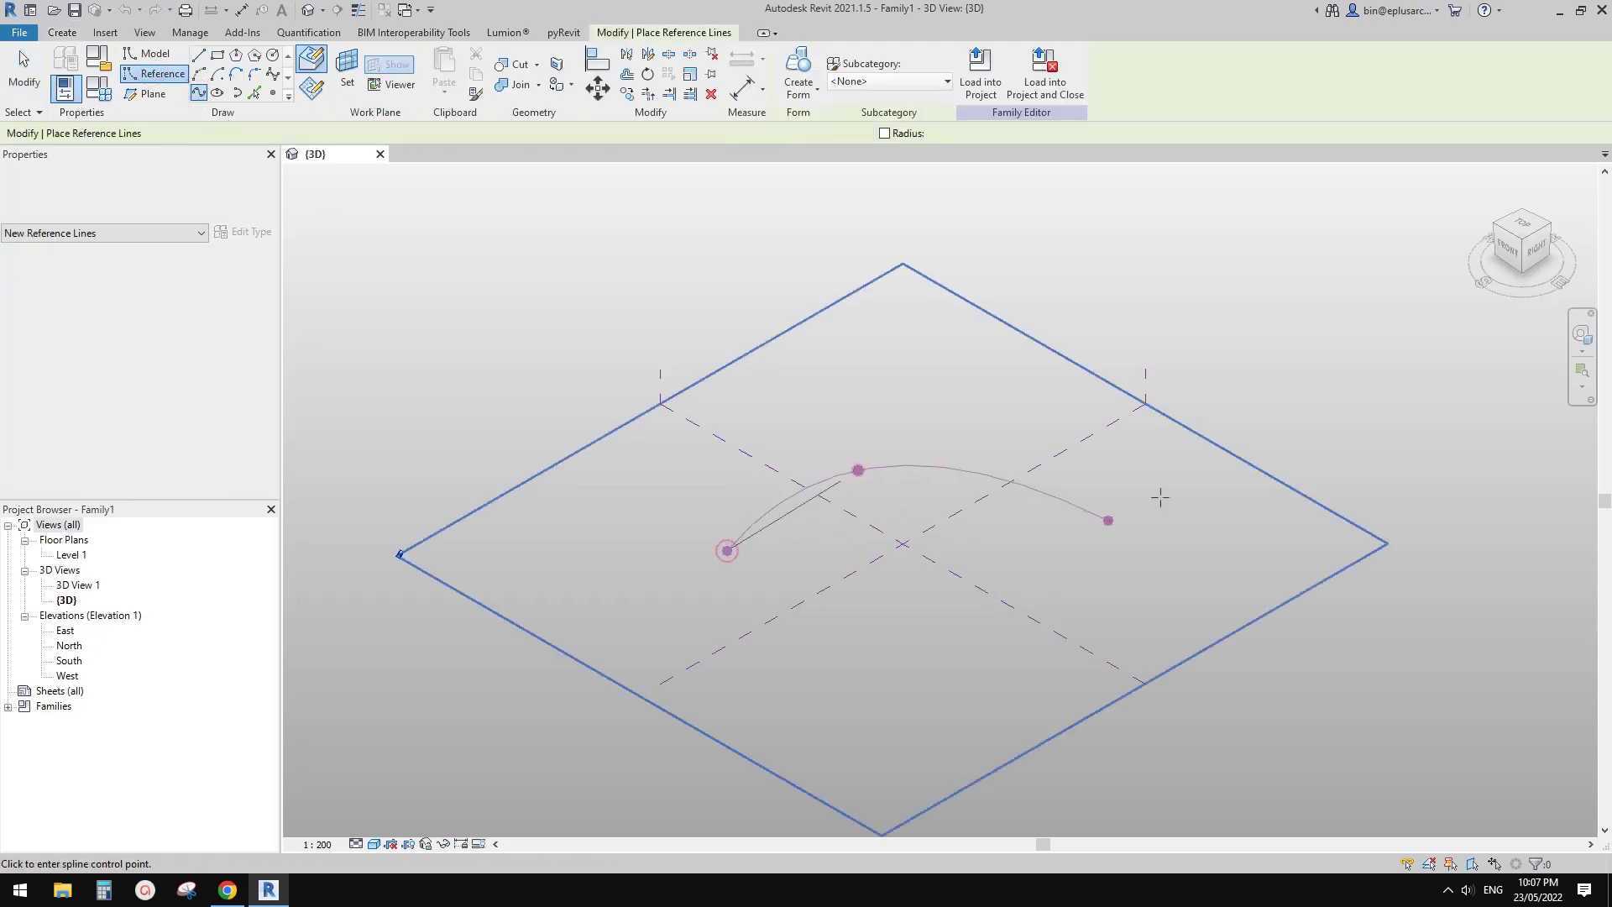
{"action": "left_click", "coordinate": [1108, 520]}
{"action": "left_click", "coordinate": [1228, 474]}
{"action": "key", "text": "Escape"}
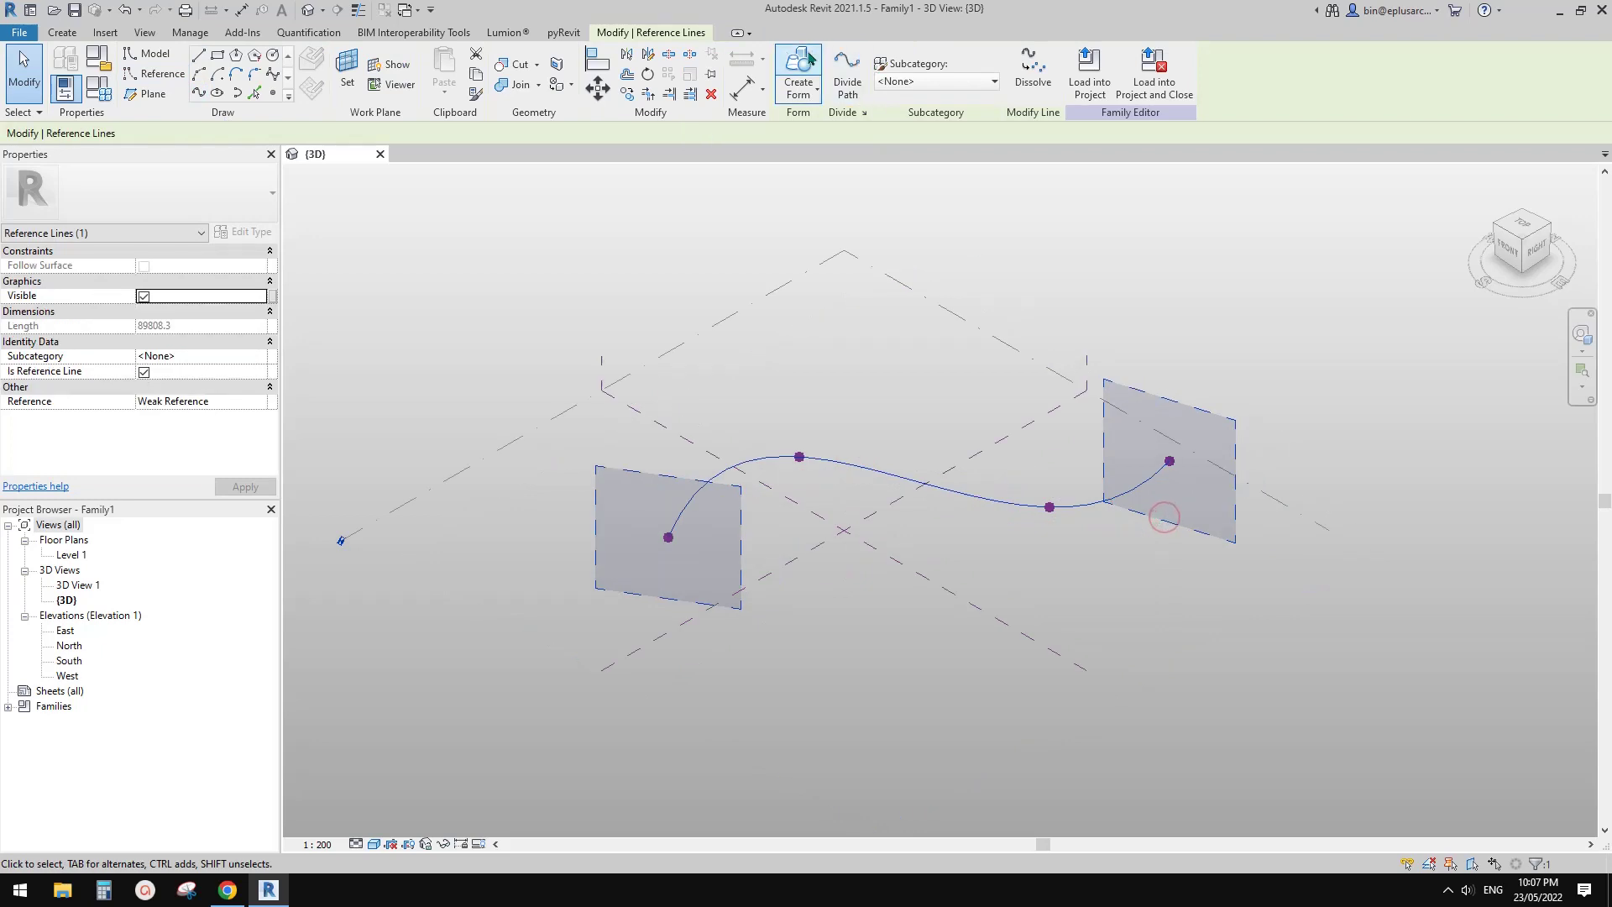
- Create a vertical curved surface form from the reference spline
{"action": "left_click", "coordinate": [801, 61]}
{"action": "left_click", "coordinate": [926, 442]}
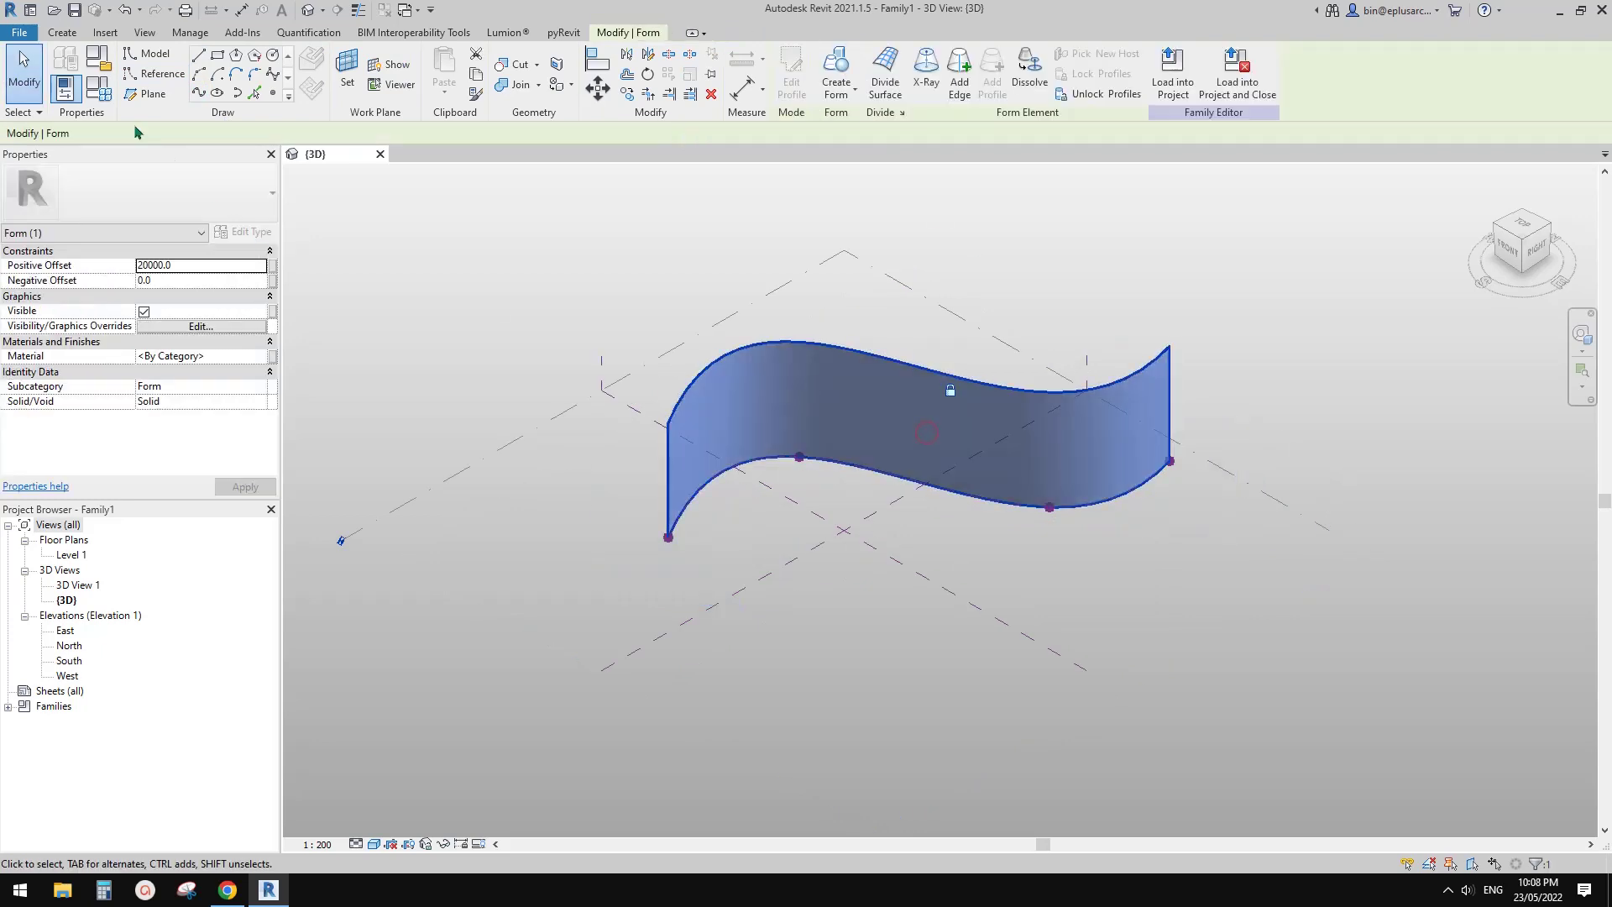
{"action": "scroll", "coordinate": [1009, 468], "scroll_direction": "up", "scroll_amount": 2}
{"action": "middle_click_drag", "start_coordinate": [1009, 470], "coordinate": [1079, 456], "text": "shift"}
{"action": "scroll", "coordinate": [889, 414], "scroll_direction": "up", "scroll_amount": 2}
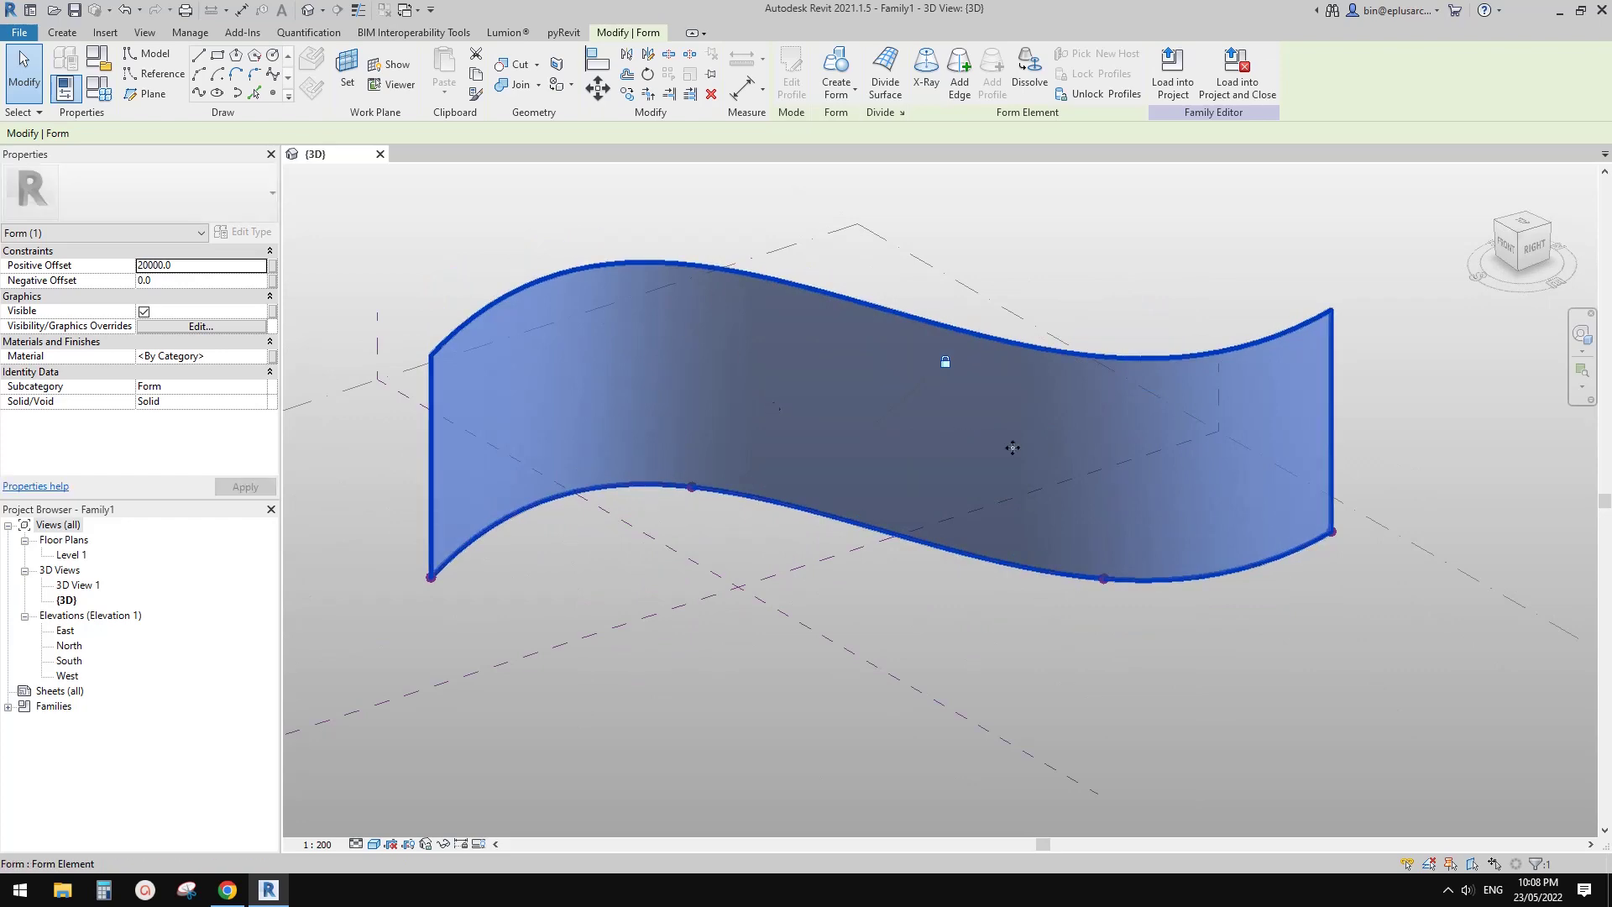
- Divide the curved form's surface and apply the Triangle (flat) pattern to it
{"action": "left_click", "coordinate": [872, 554]}
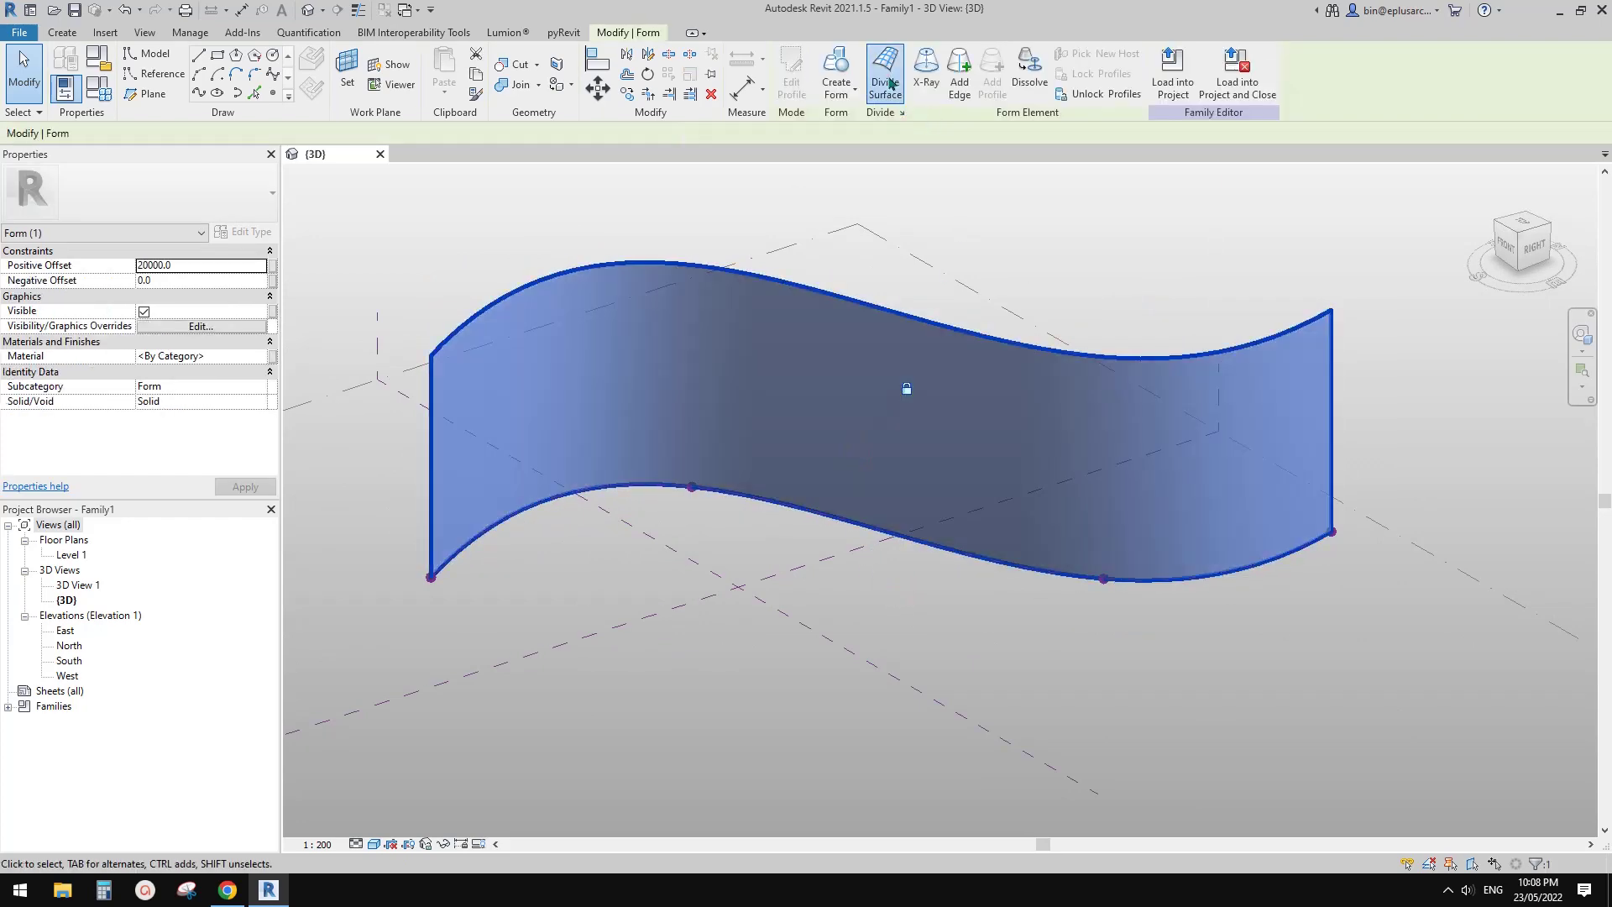
{"action": "left_click", "coordinate": [886, 74]}
{"action": "left_click", "coordinate": [851, 375]}
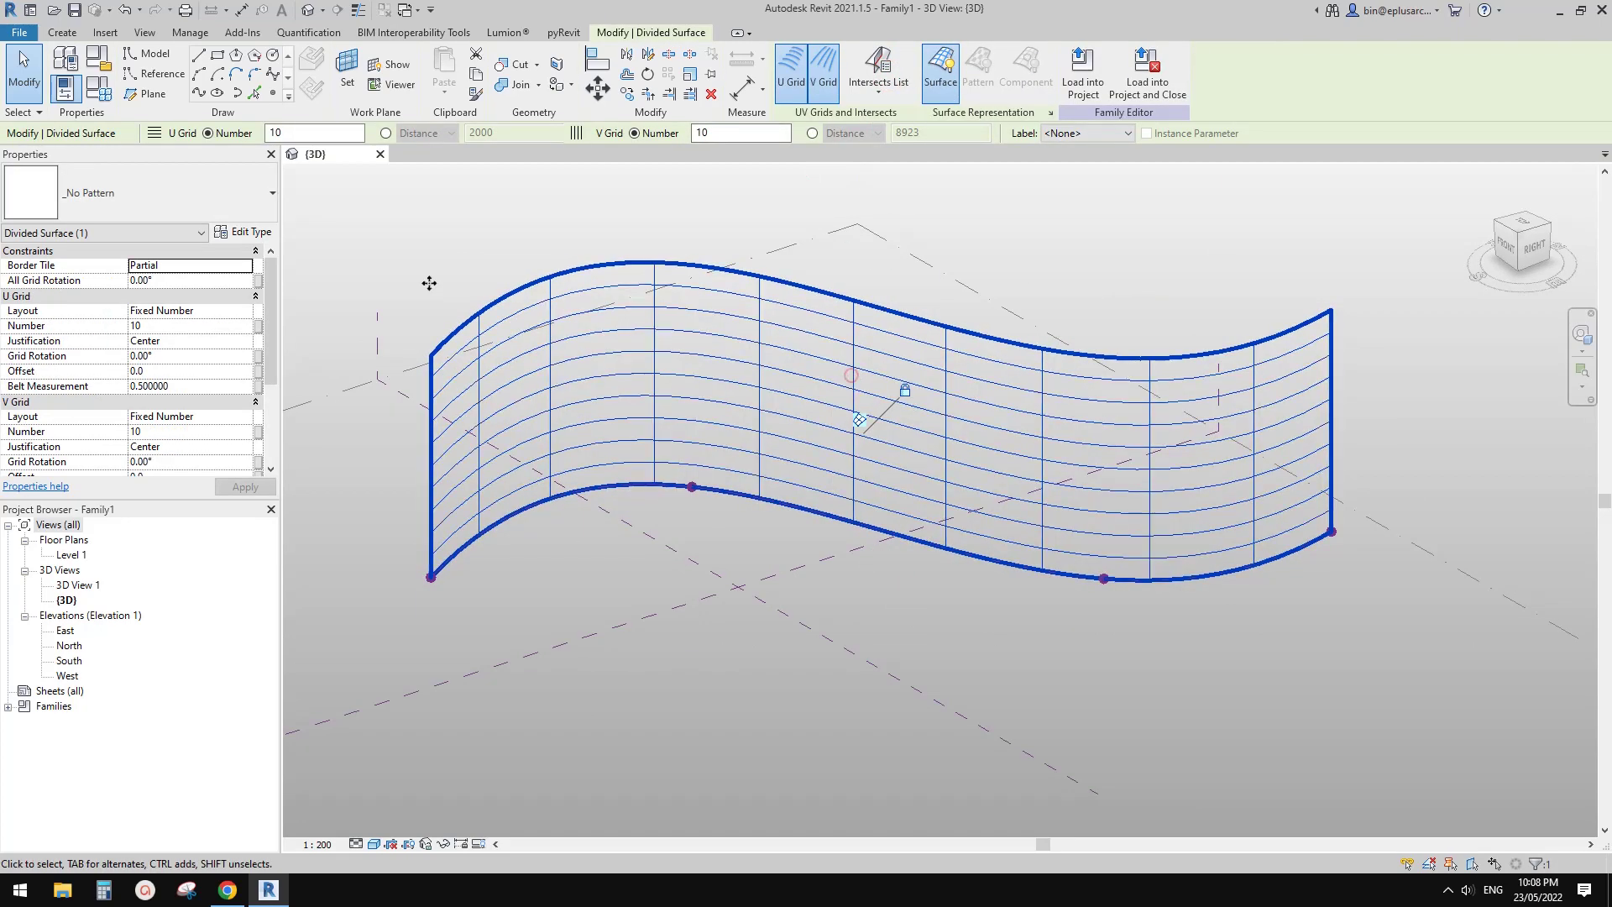
{"action": "left_click", "coordinate": [217, 212]}
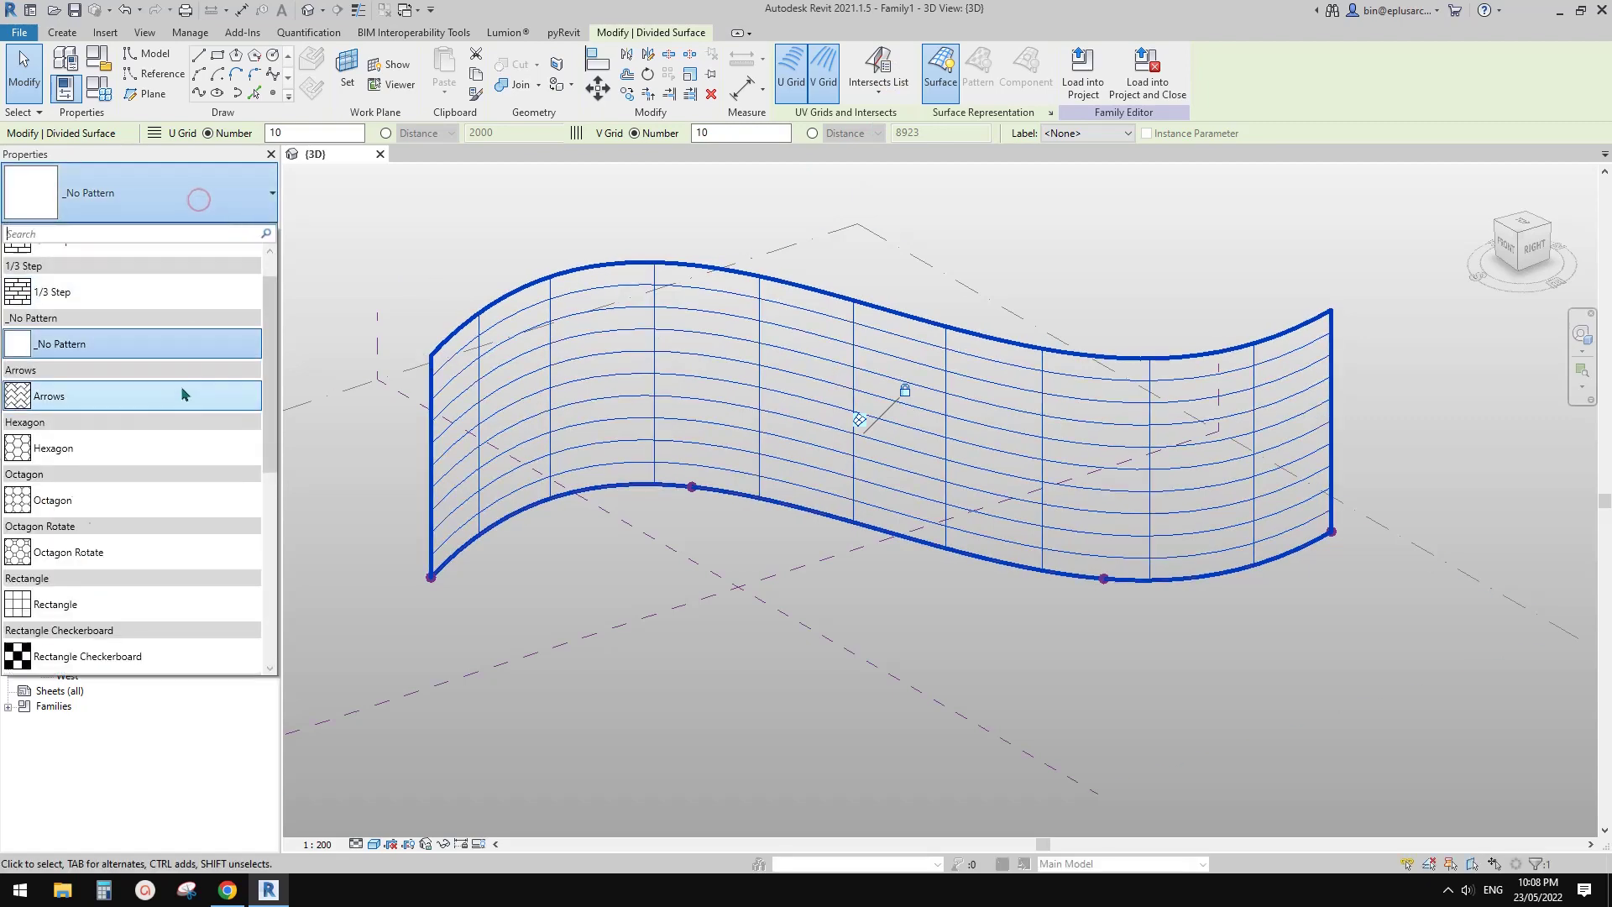
{"action": "scroll", "coordinate": [94, 468], "scroll_direction": "down", "scroll_amount": 5}
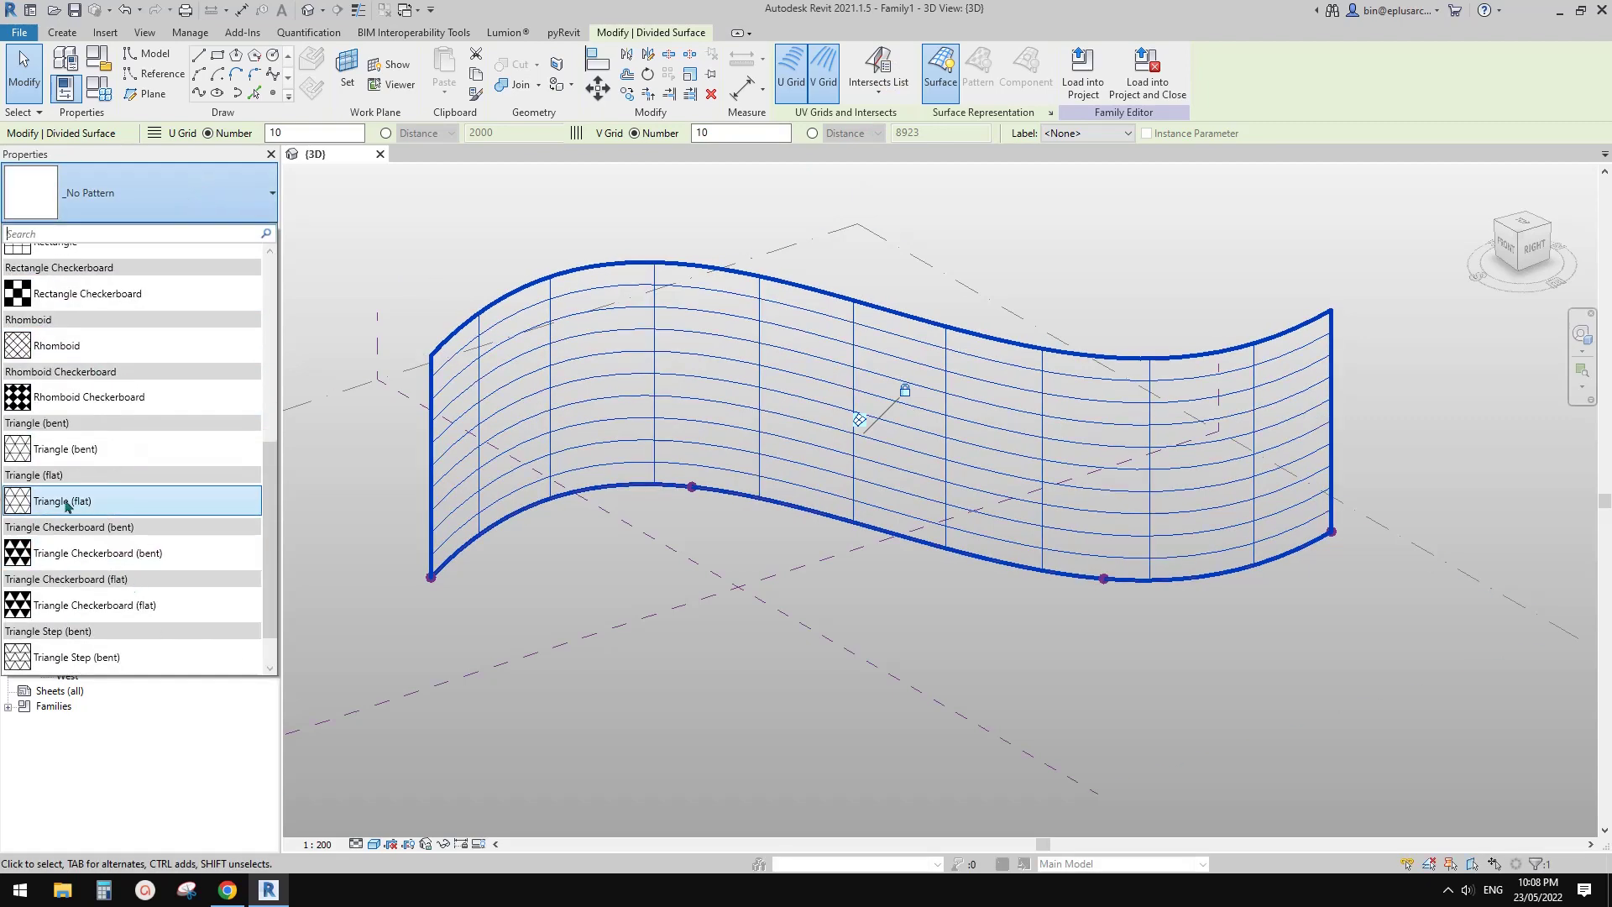
{"action": "left_click", "coordinate": [80, 506]}
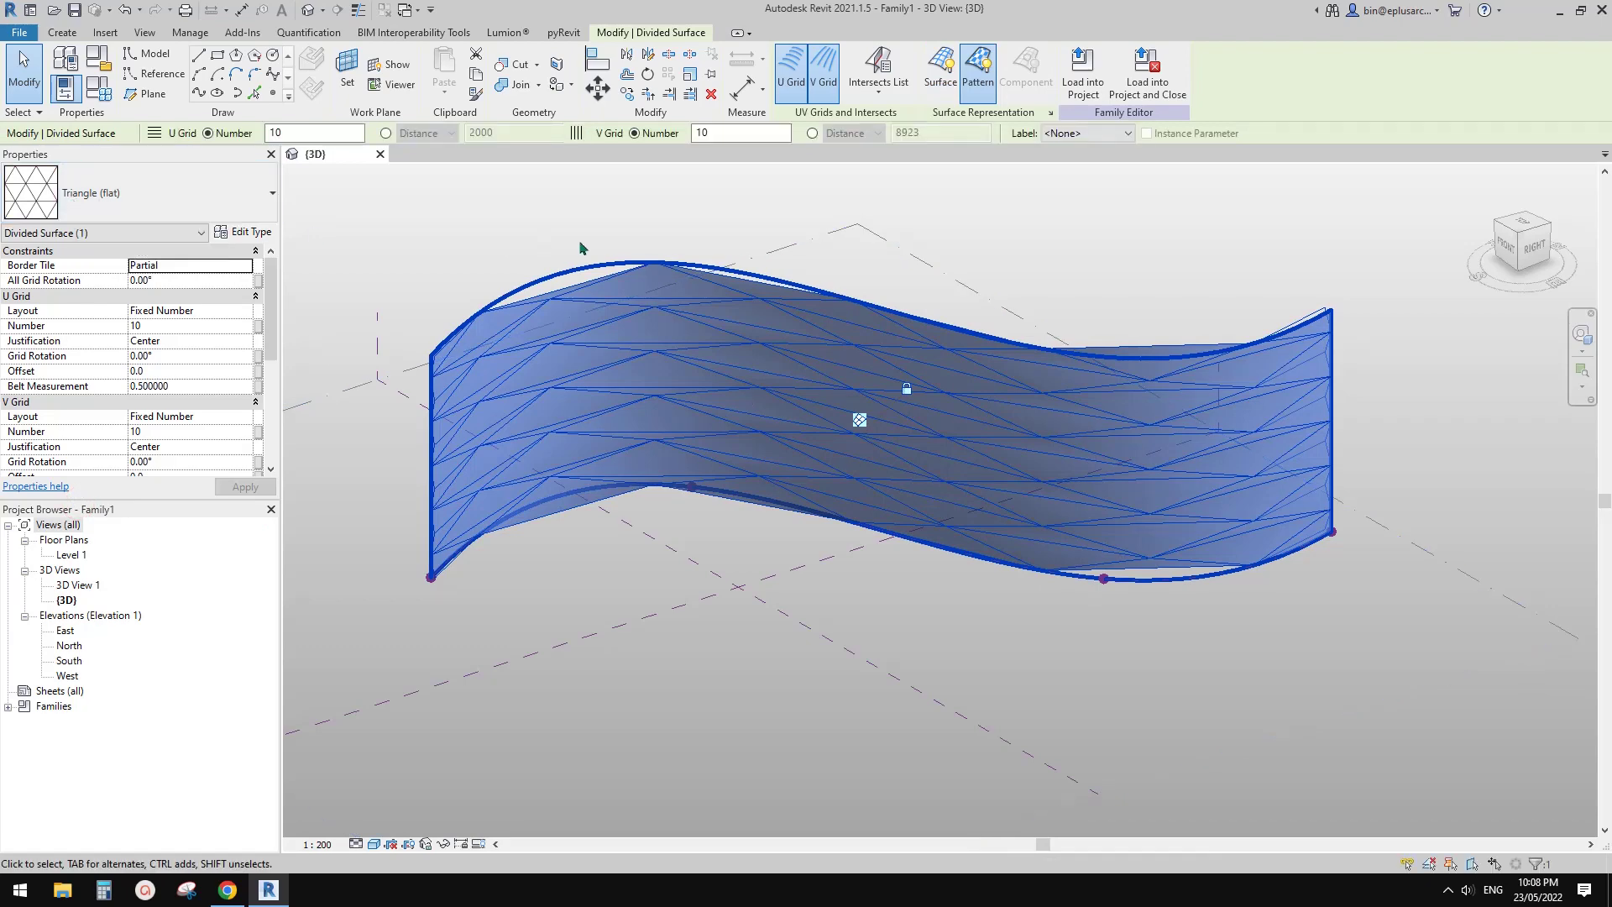
- Set the divided surface's V grid number to 20
{"action": "middle_click_drag", "start_coordinate": [701, 284], "coordinate": [714, 295]}
{"action": "key", "text": "Escape"}
{"action": "left_click", "coordinate": [1036, 410]}
{"action": "middle_click_drag", "start_coordinate": [1036, 409], "coordinate": [982, 373], "text": "shift"}
{"action": "scroll", "coordinate": [982, 385], "scroll_direction": "up", "scroll_amount": 1}
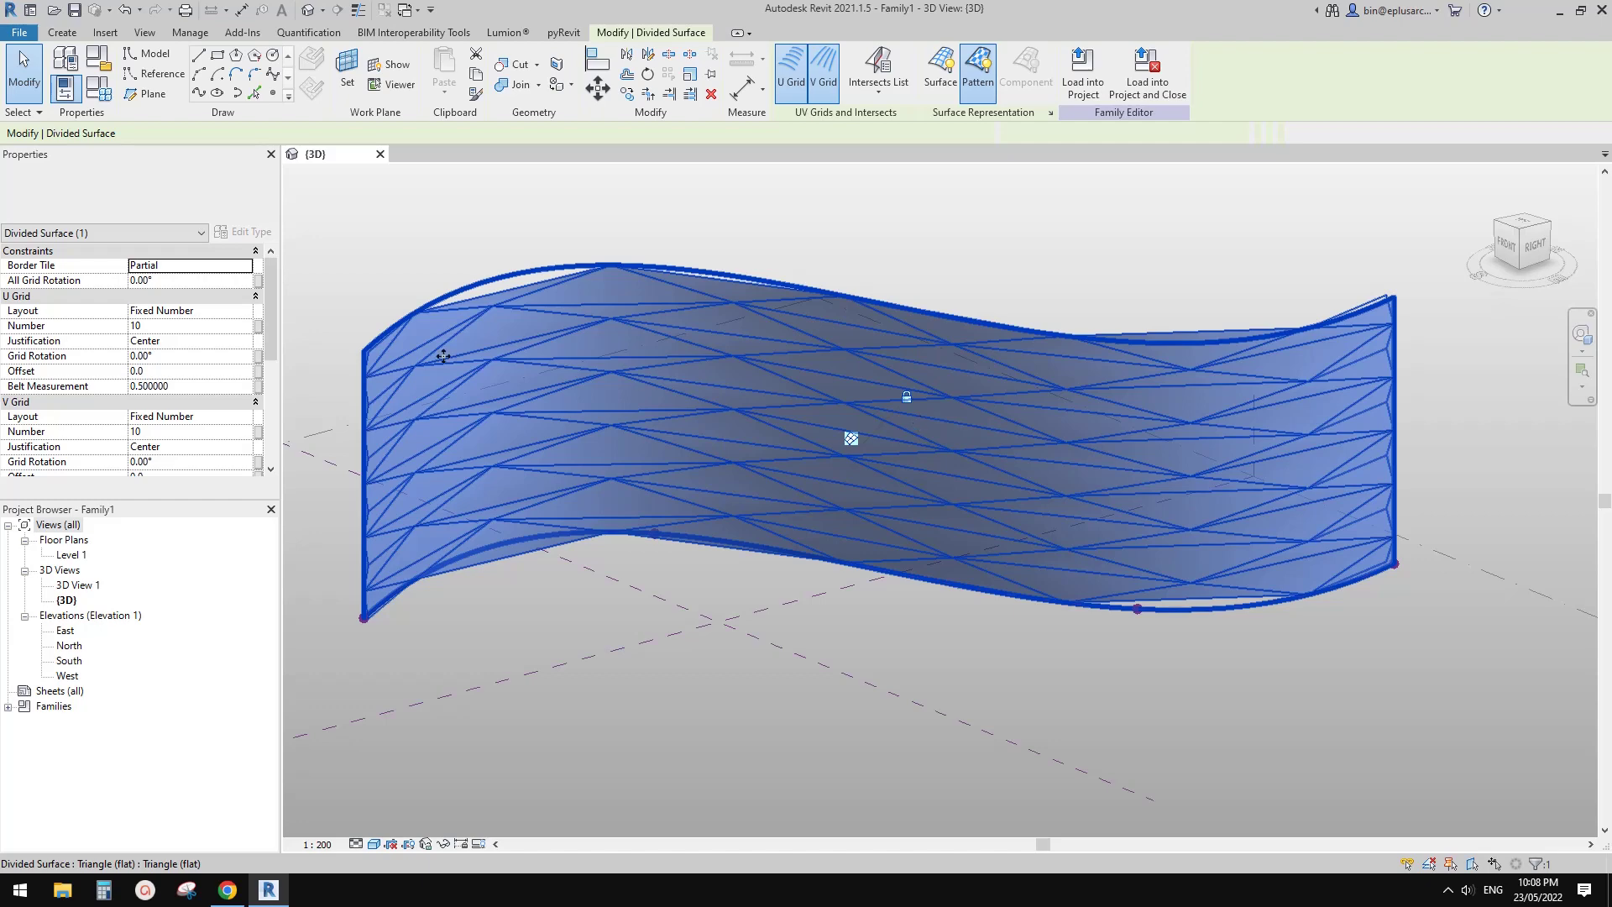
{"action": "left_click", "coordinate": [188, 432]}
{"action": "type", "text": "20"}
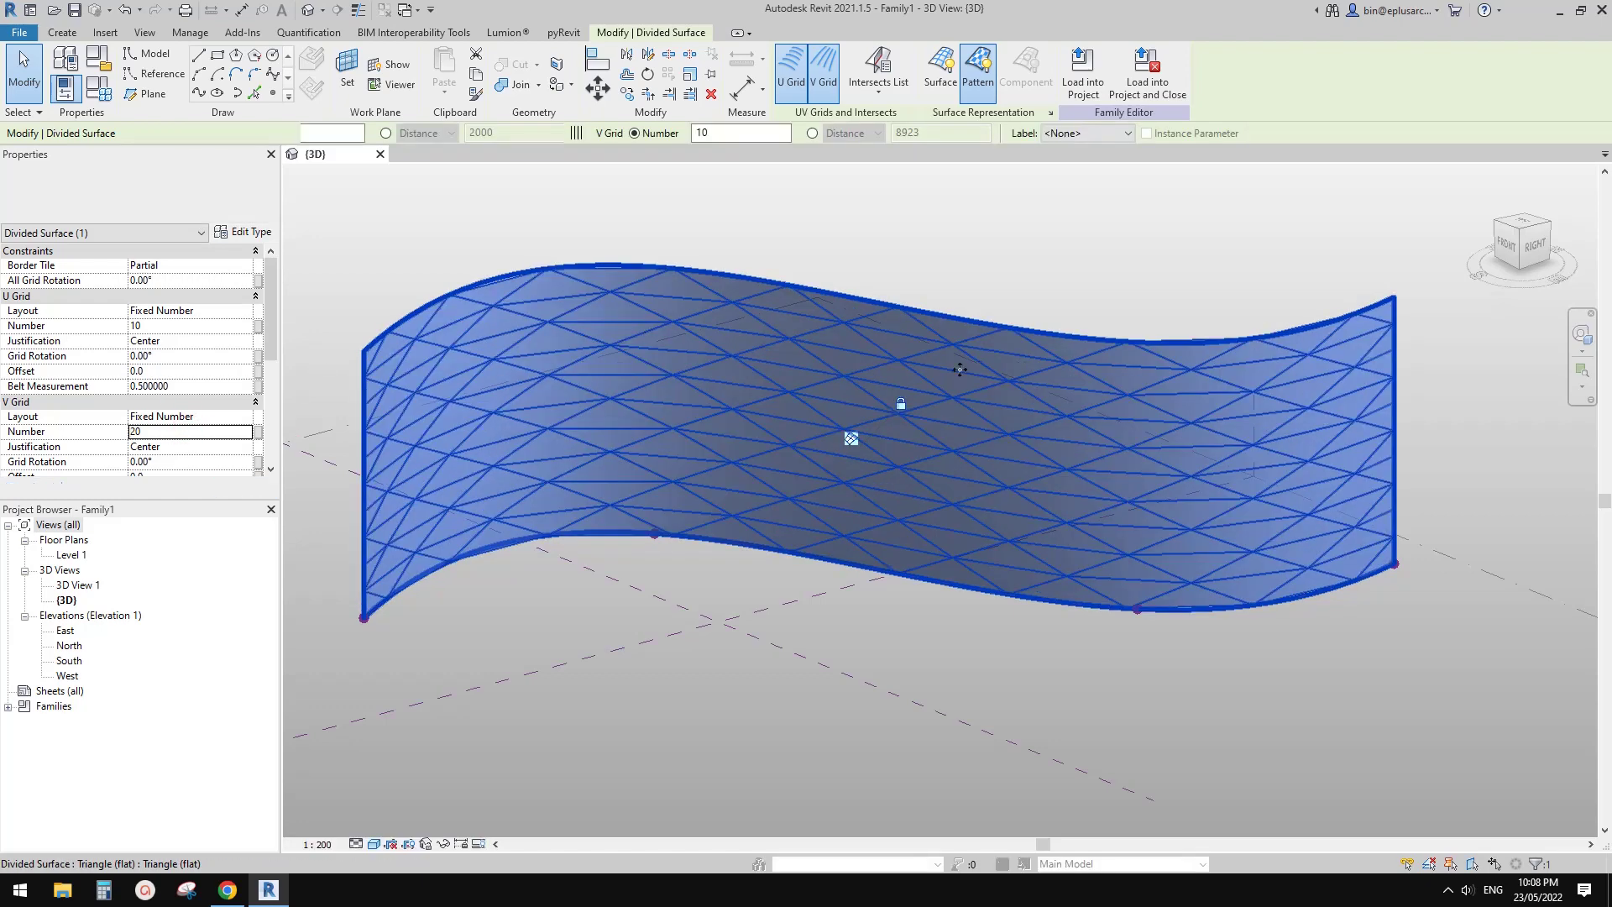
- Set the divided surface's All Grid Rotation to 30° and review the rotated triangles
{"action": "left_click", "coordinate": [184, 280]}
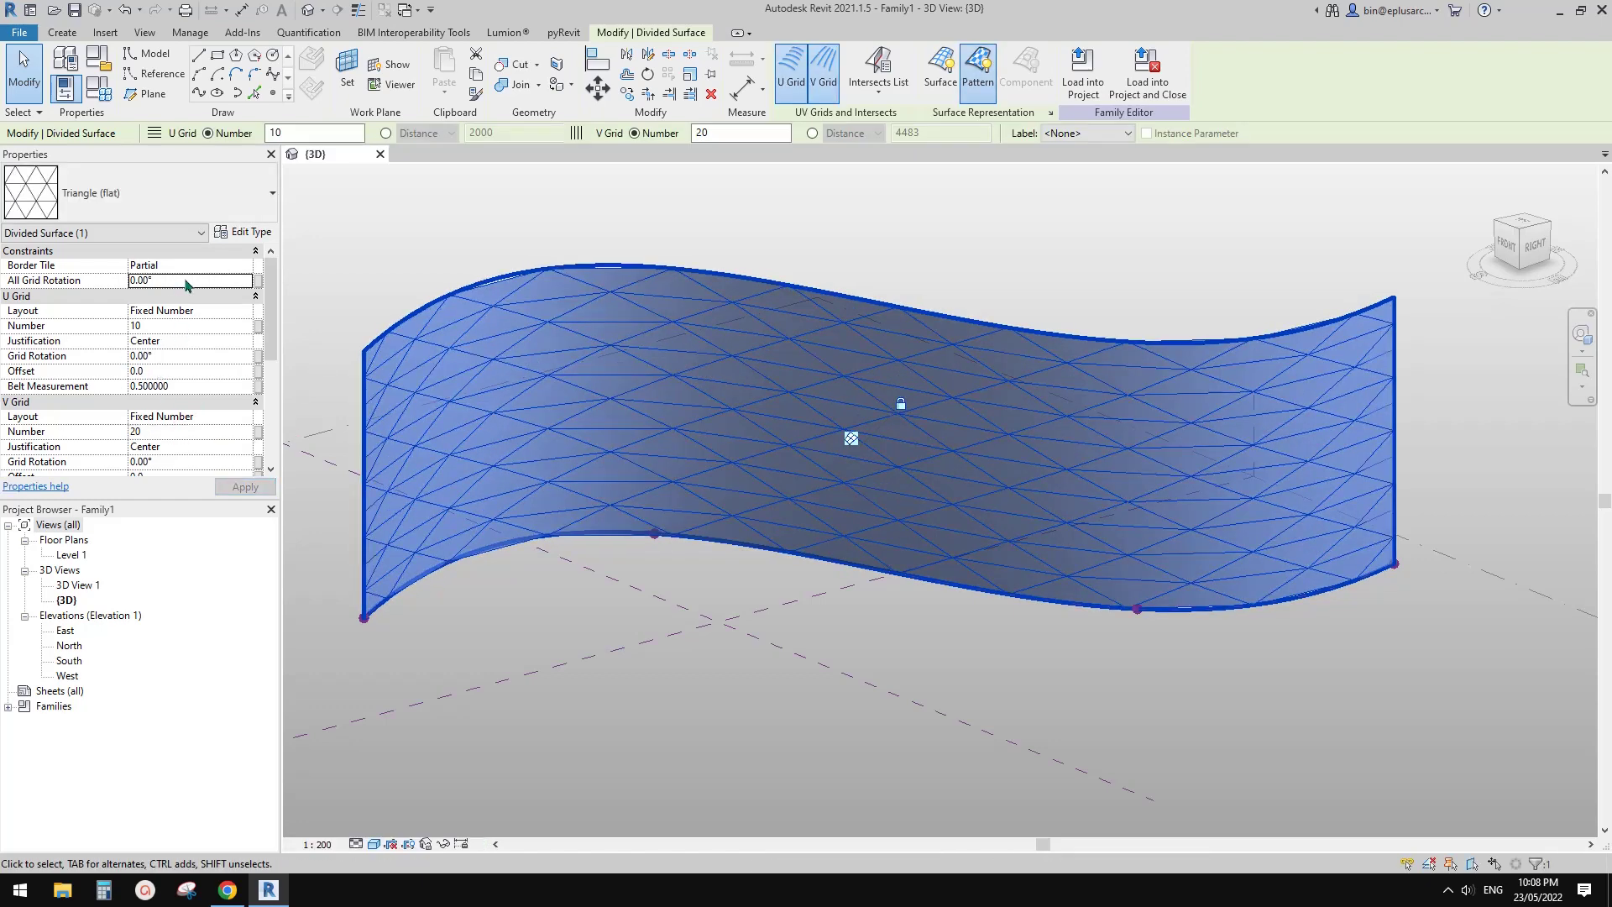
{"action": "type", "text": "30"}
{"action": "middle_click_drag", "start_coordinate": [1083, 369], "coordinate": [1230, 319], "text": "shift"}
{"action": "left_click", "coordinate": [1400, 491]}
{"action": "middle_click_drag", "start_coordinate": [1404, 496], "coordinate": [1232, 542], "text": "shift"}
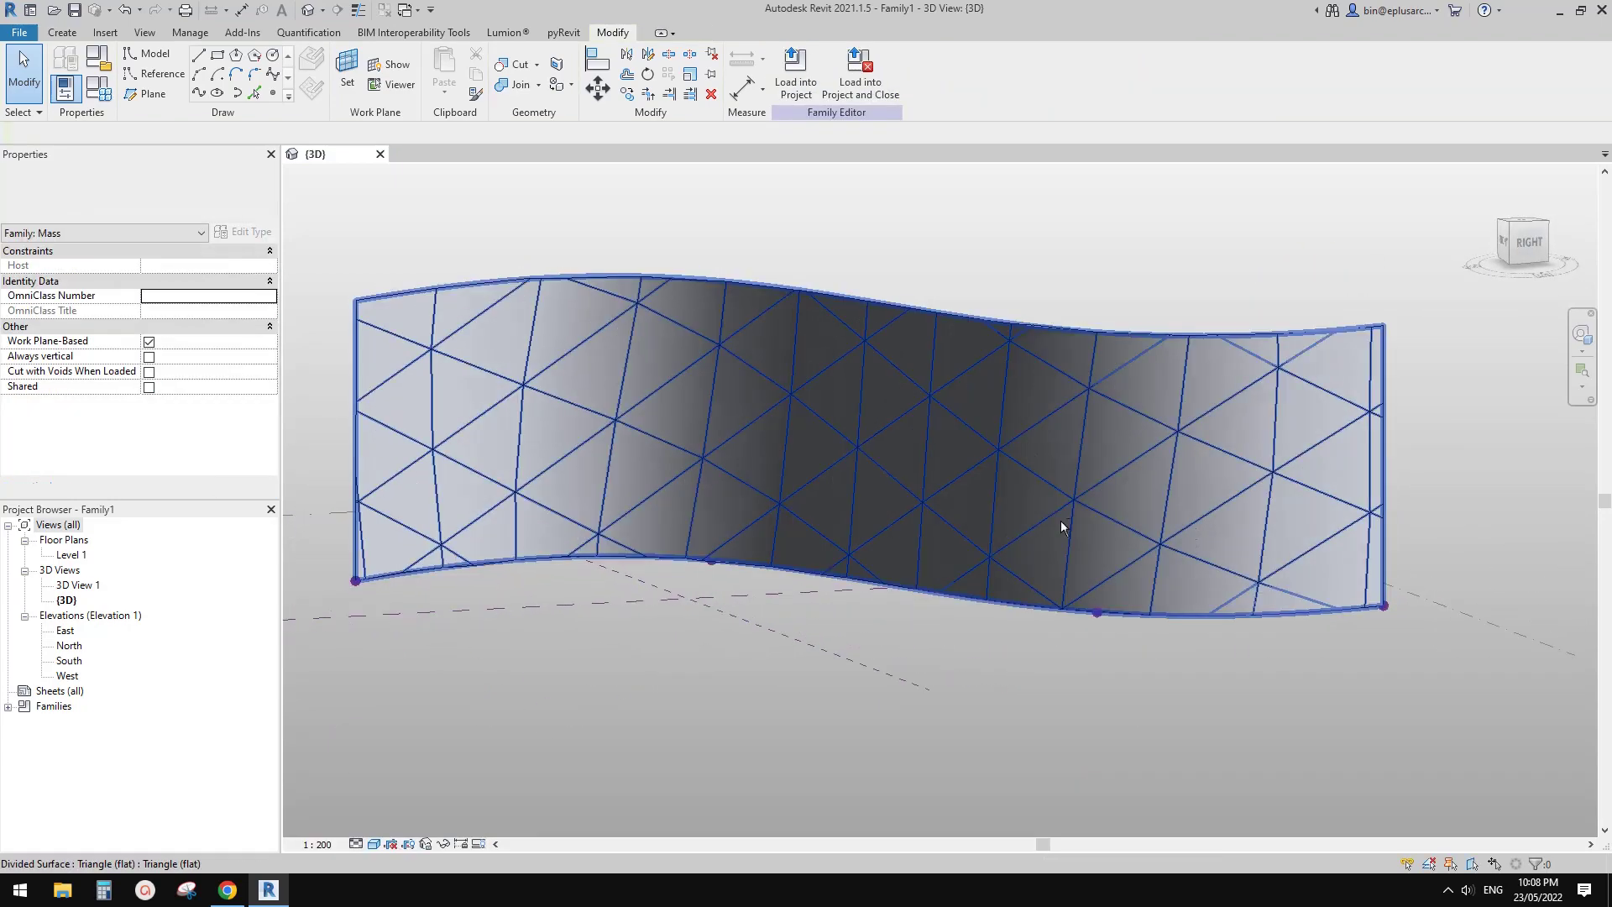
{"action": "left_click", "coordinate": [691, 392]}
{"action": "middle_click_drag", "start_coordinate": [691, 391], "coordinate": [748, 446], "text": "shift"}
{"action": "left_click", "coordinate": [1275, 323]}
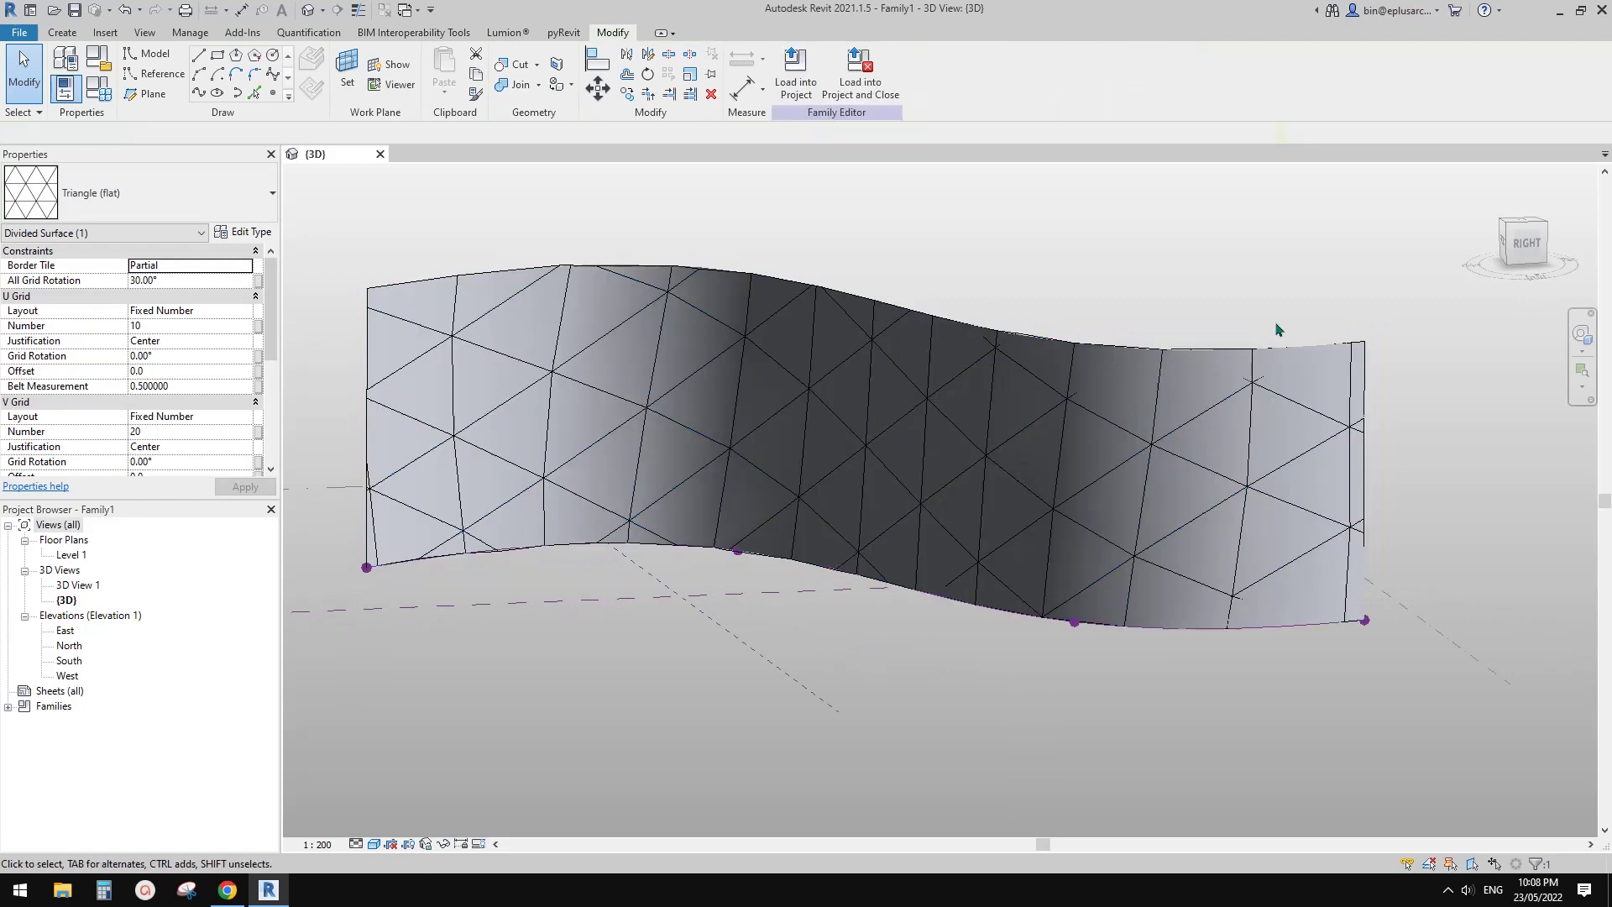
{"action": "left_click", "coordinate": [900, 414]}
{"action": "scroll", "coordinate": [895, 422], "scroll_direction": "down", "scroll_amount": 1}
{"action": "left_click", "coordinate": [557, 666]}
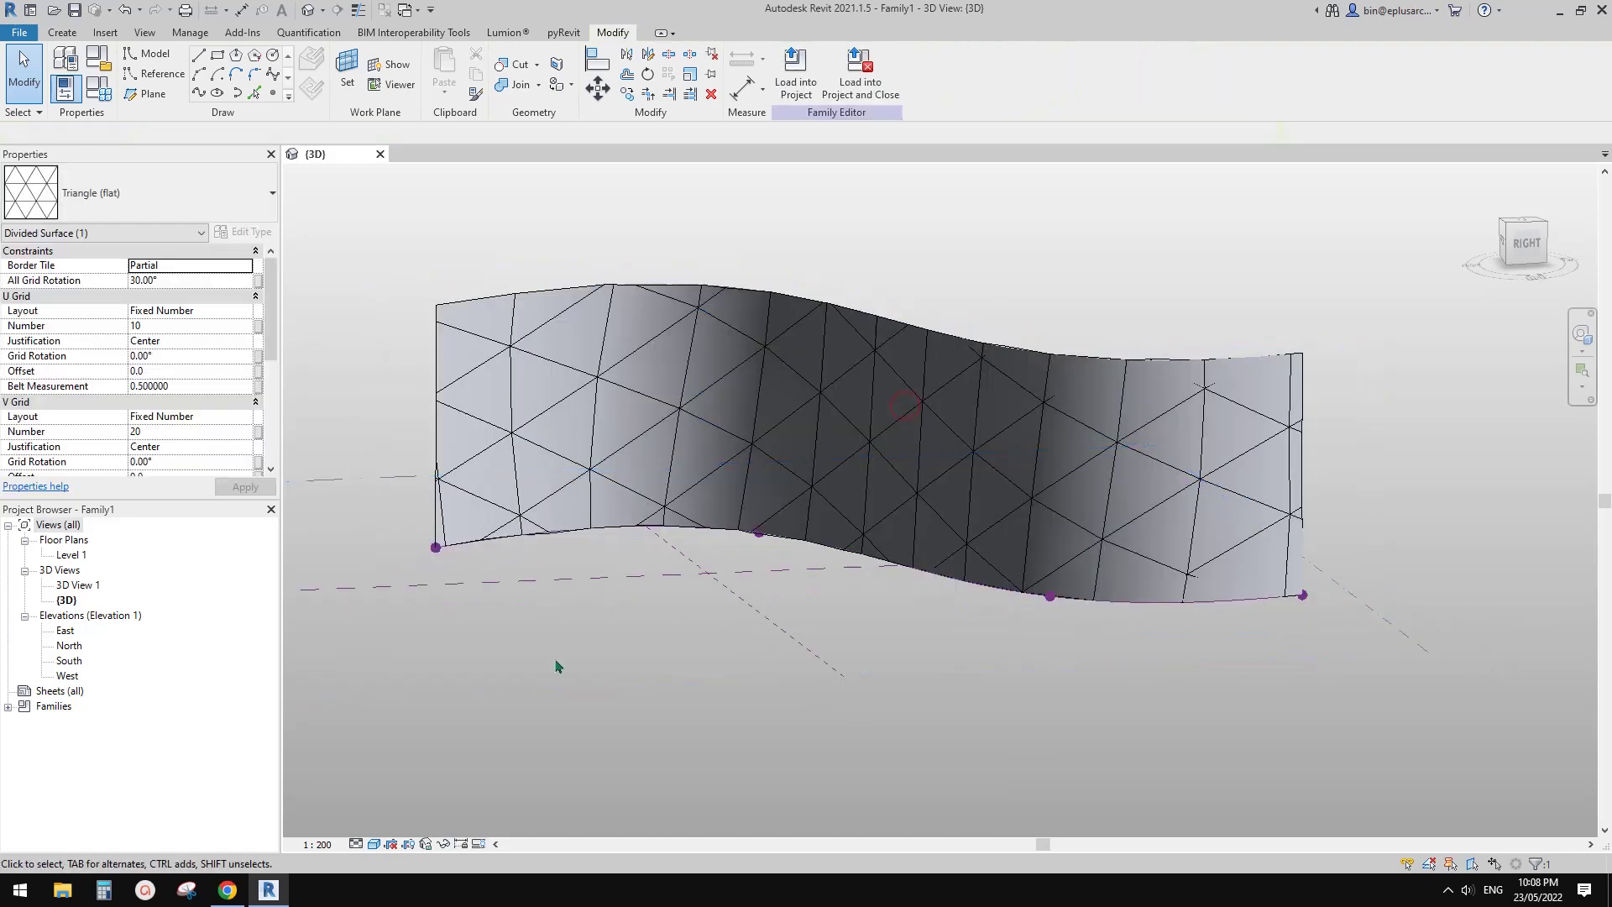
{"action": "middle_click_drag", "start_coordinate": [510, 516], "coordinate": [511, 532]}
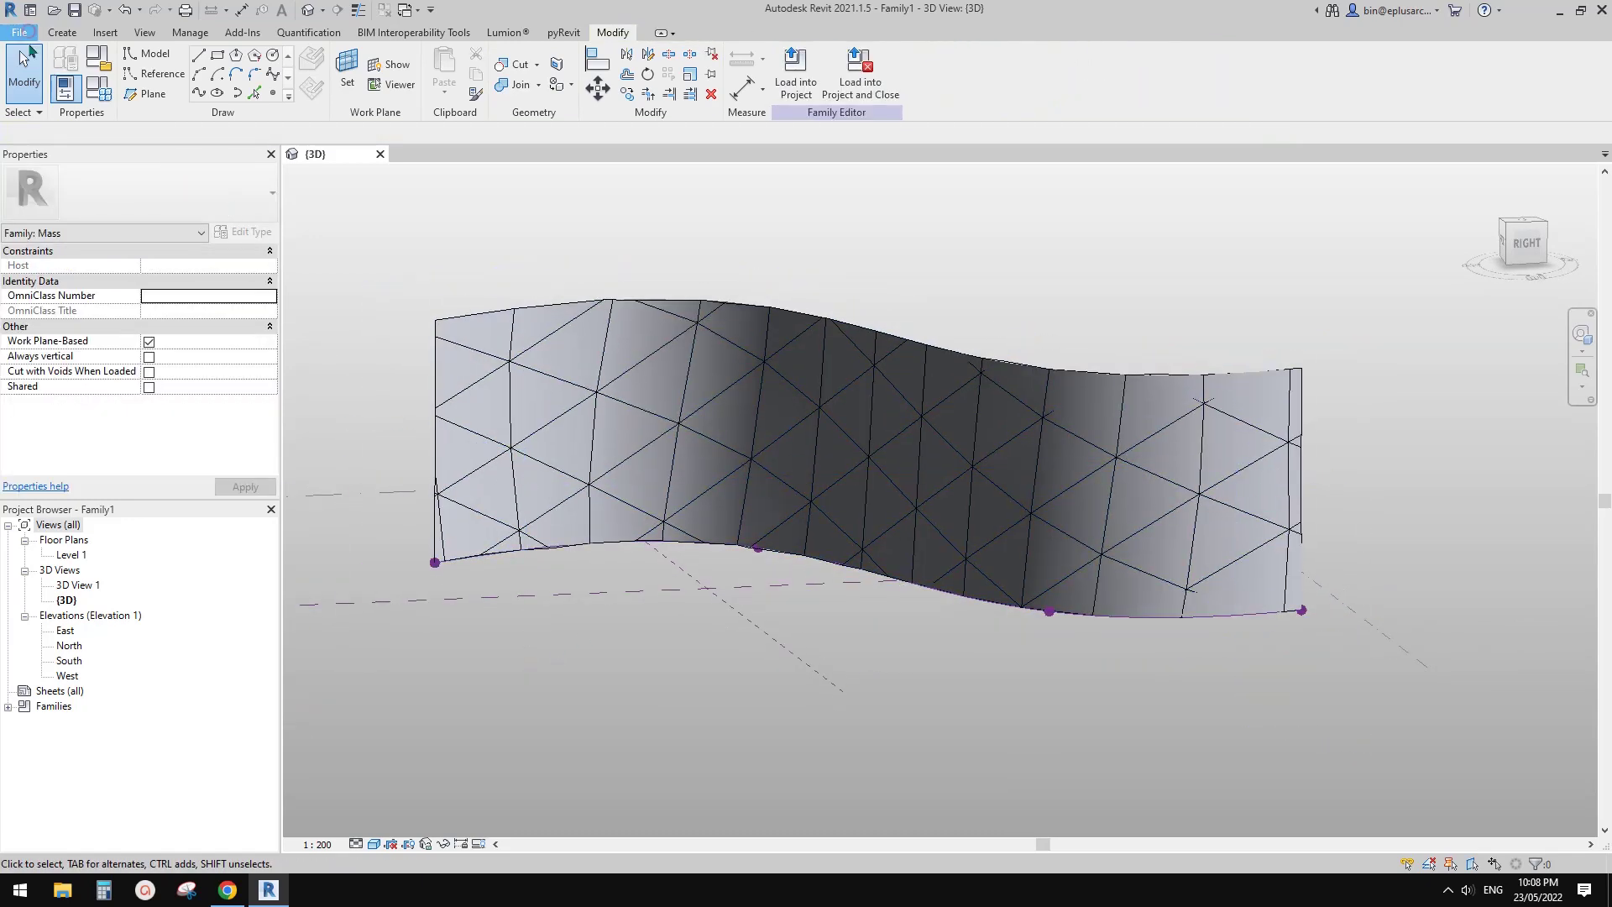
- Create a new family from the template Metric Generic Model Pattern Based.rft
{"action": "left_click", "coordinate": [28, 32]}
{"action": "mouse_move", "coordinate": [89, 112]}
{"action": "left_click", "coordinate": [245, 155]}
{"action": "left_click", "coordinate": [954, 359]}
{"action": "left_click", "coordinate": [954, 387]}
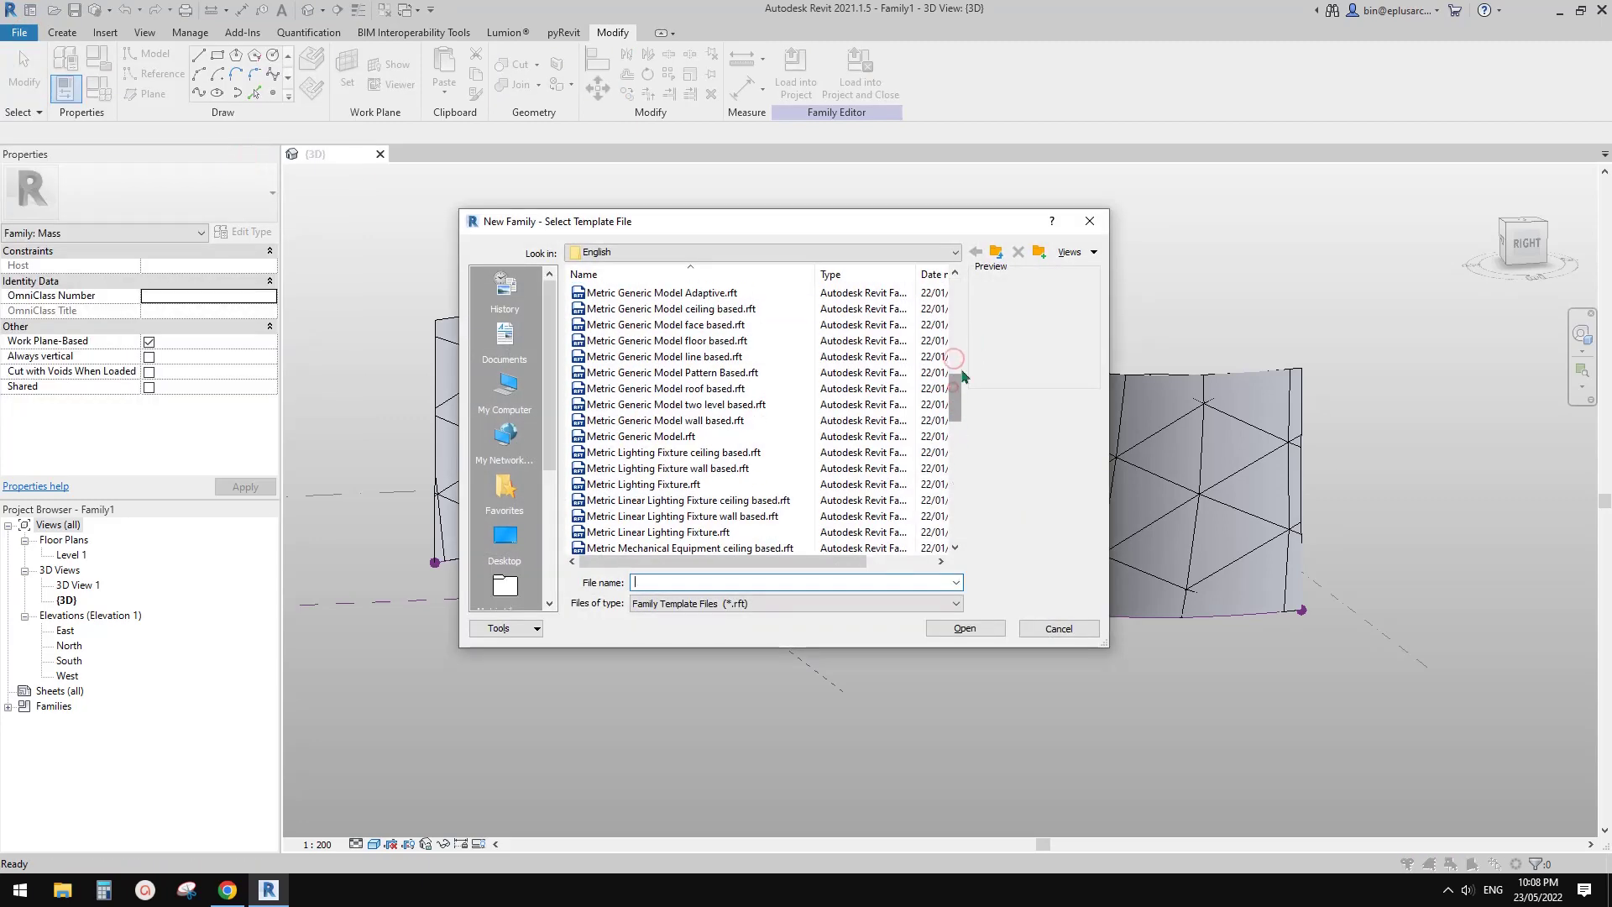
{"action": "left_click", "coordinate": [954, 334]}
{"action": "left_click", "coordinate": [955, 314]}
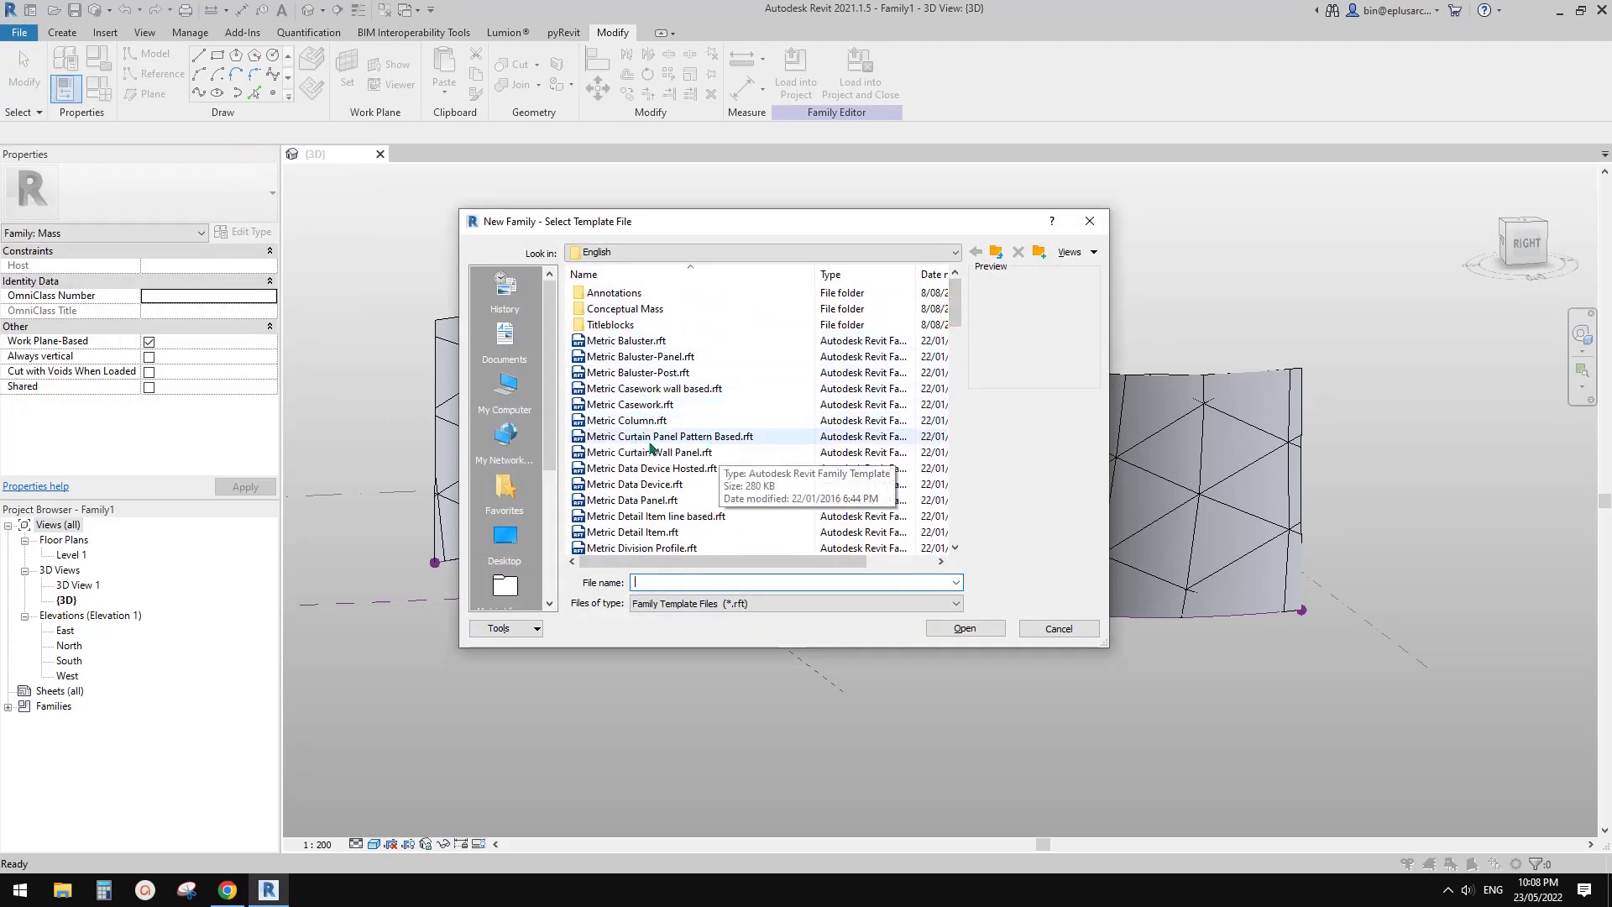
{"action": "left_click", "coordinate": [682, 436]}
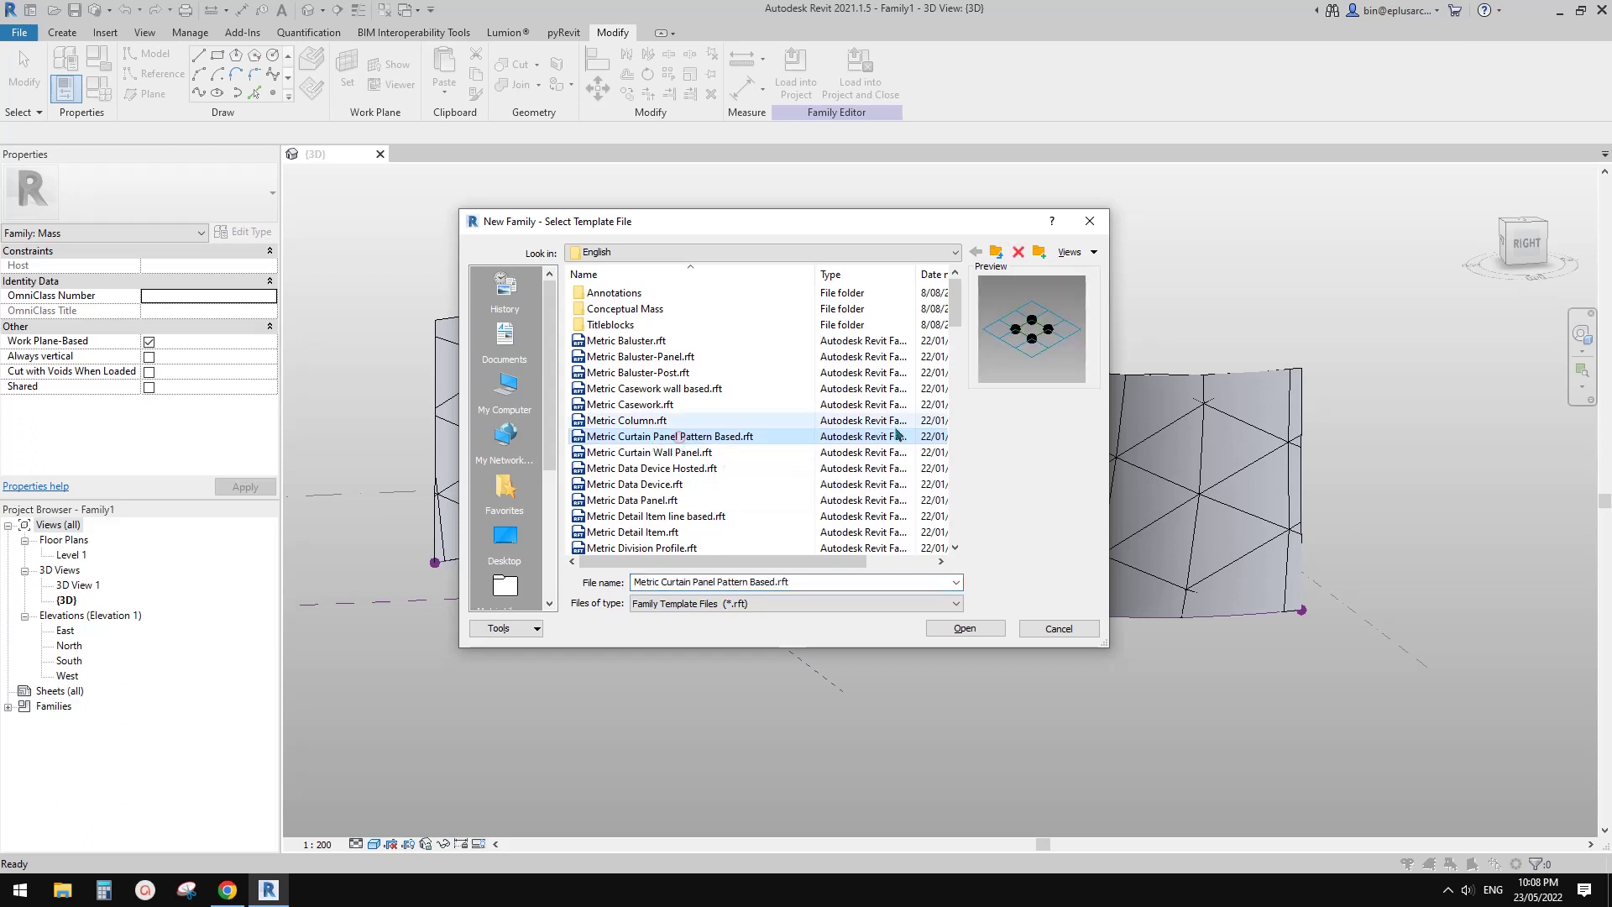
{"action": "left_click", "coordinate": [955, 391]}
{"action": "left_click", "coordinate": [955, 442]}
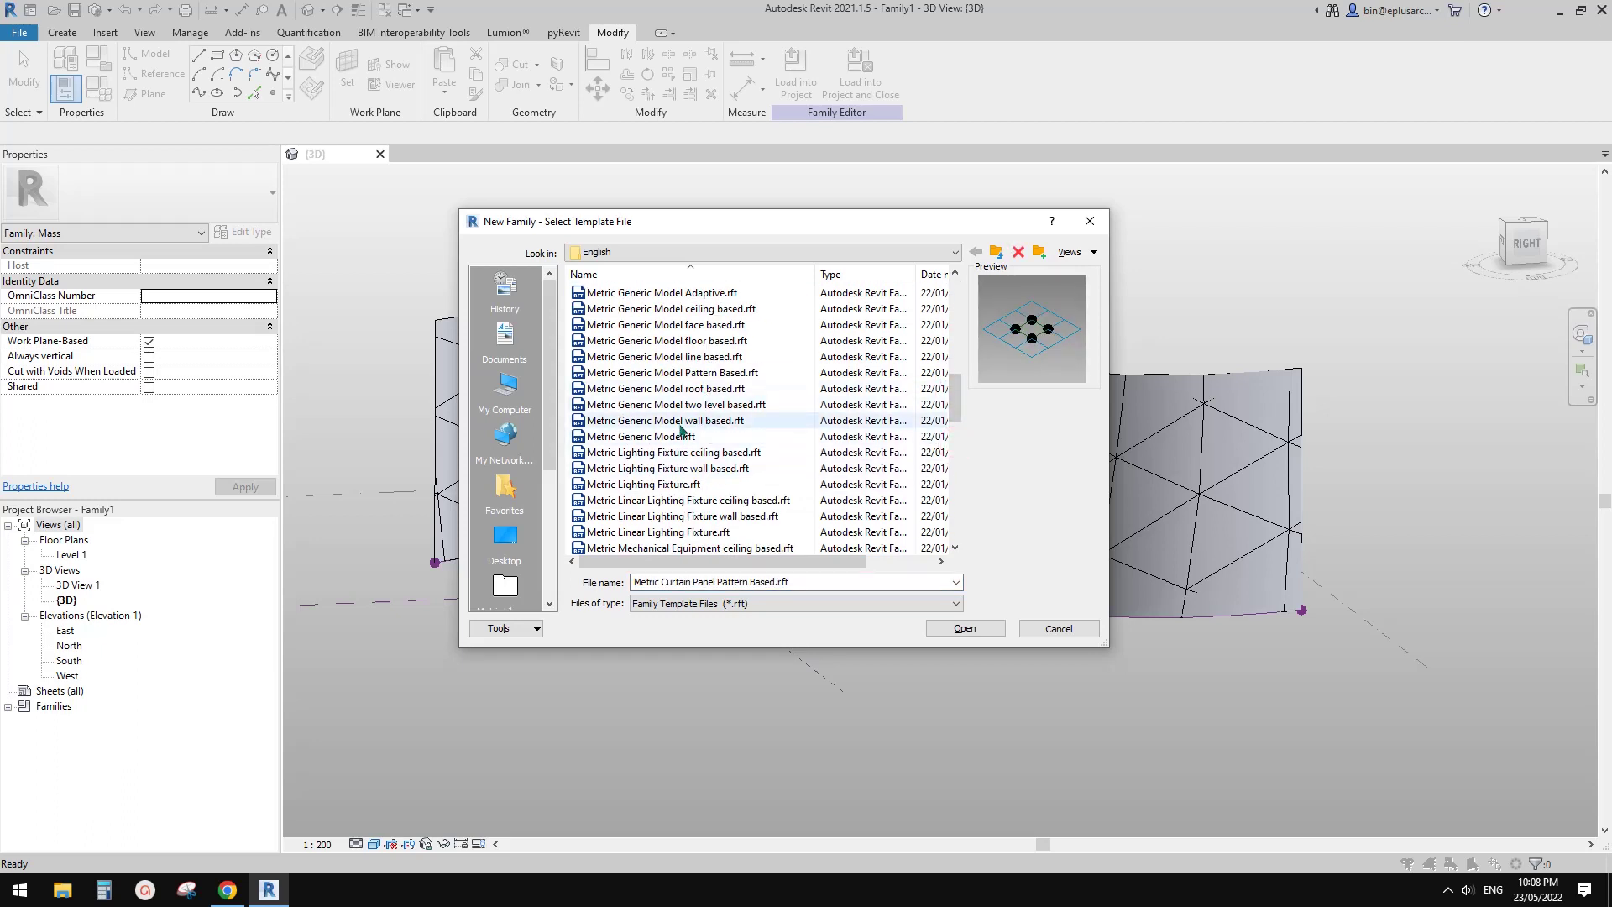
{"action": "left_click", "coordinate": [645, 372]}
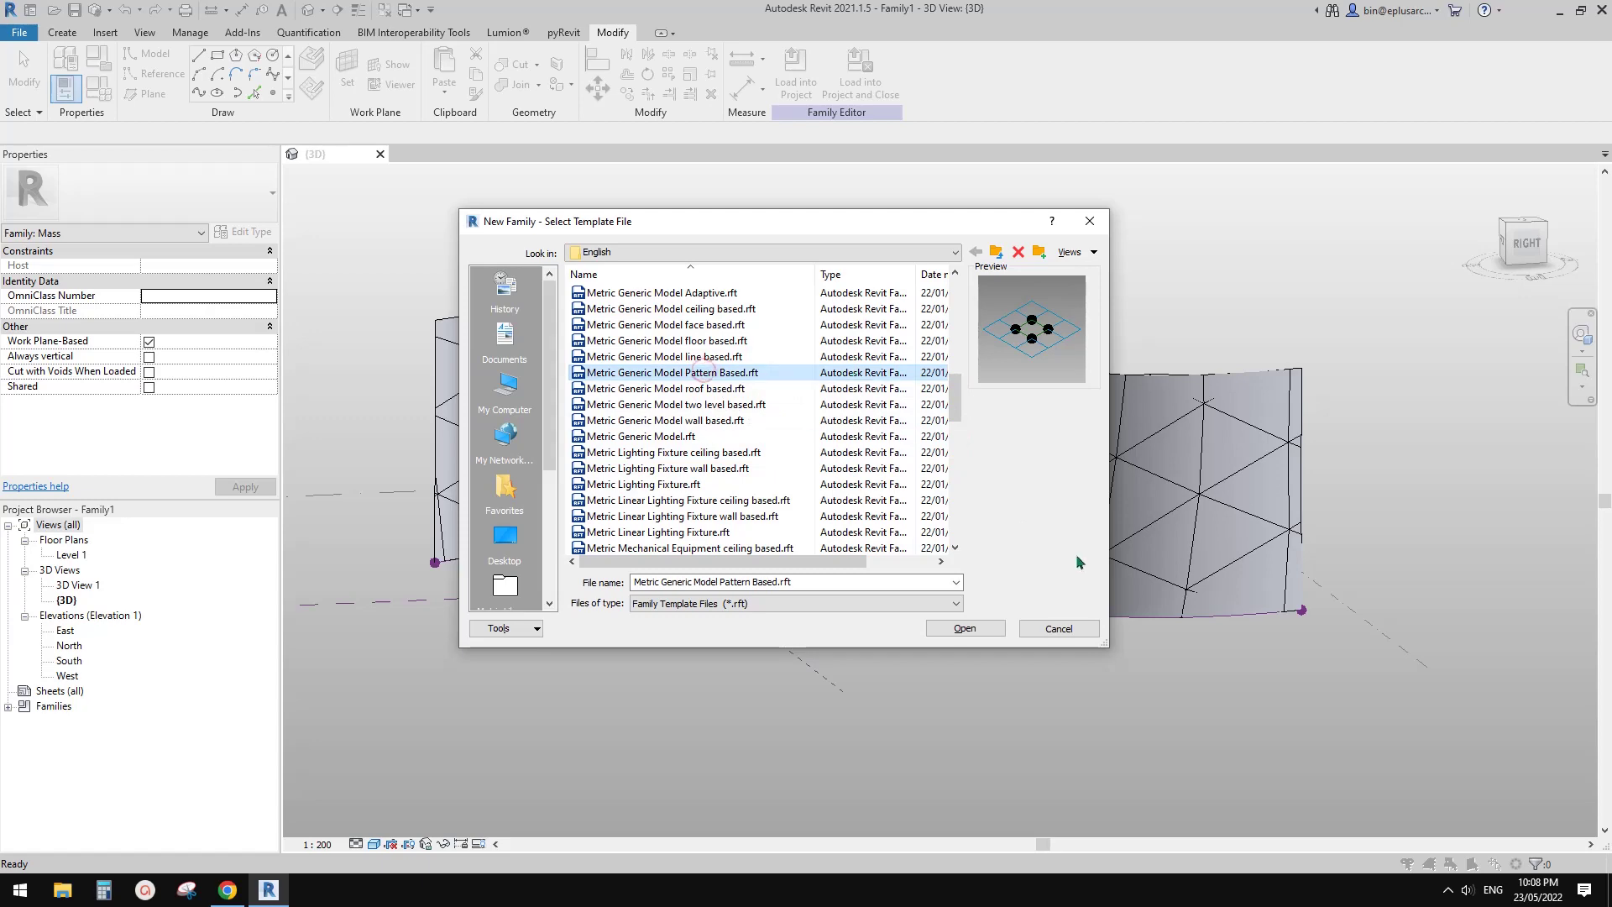
{"action": "left_click", "coordinate": [965, 628]}
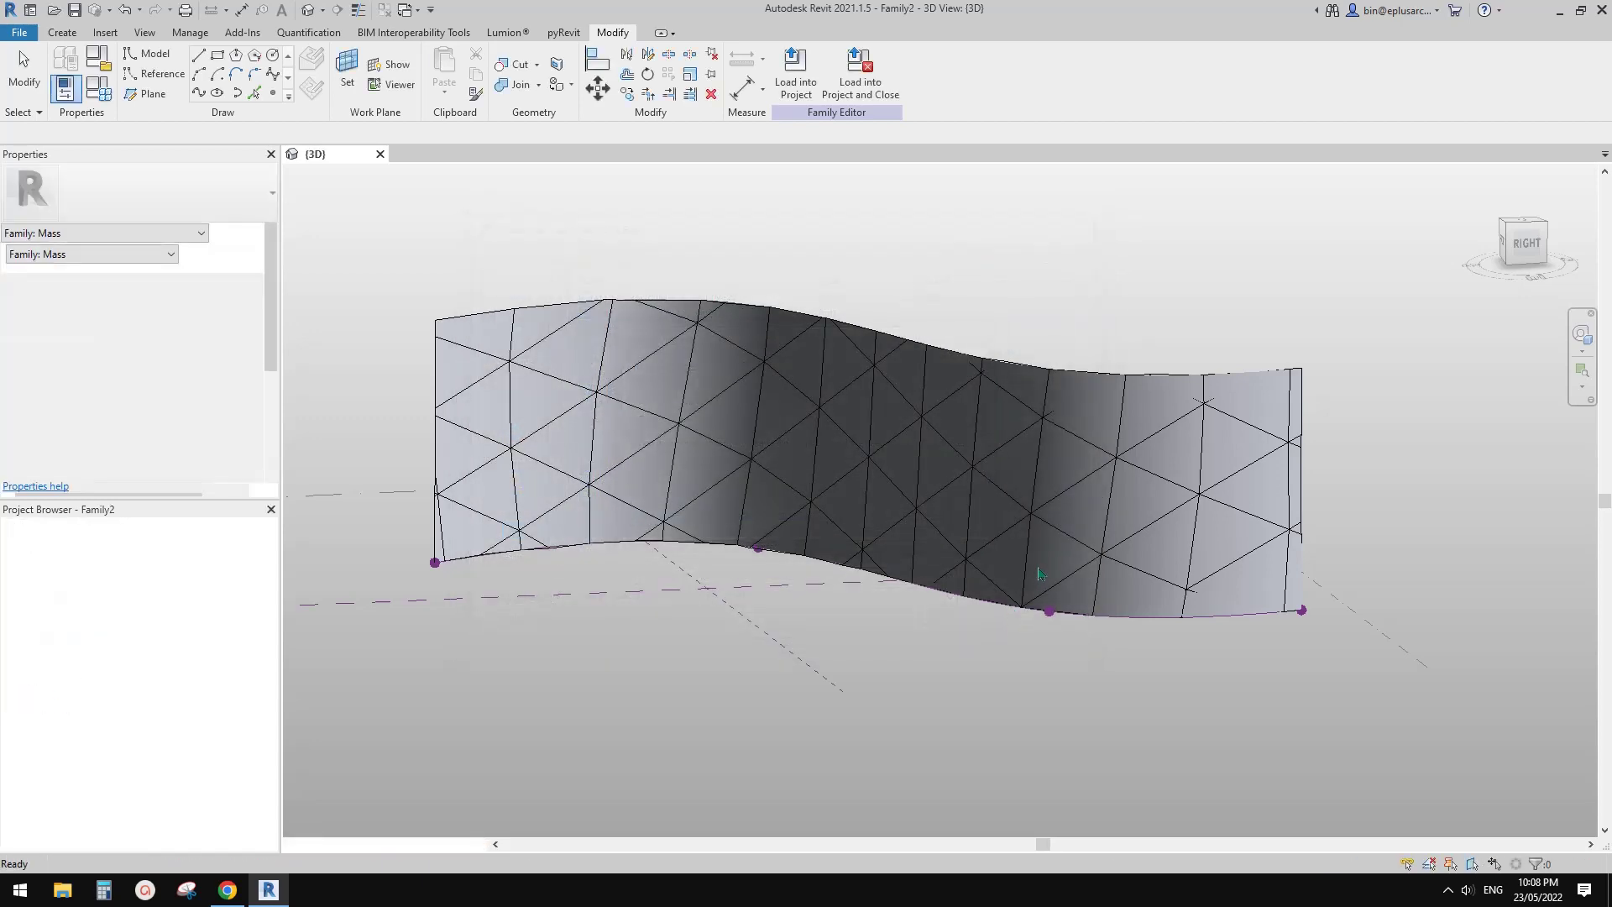
- Change the new family's tile pattern grid from Rectangle to Triangle (flat)
{"action": "scroll", "coordinate": [999, 536], "scroll_direction": "up", "scroll_amount": 3}
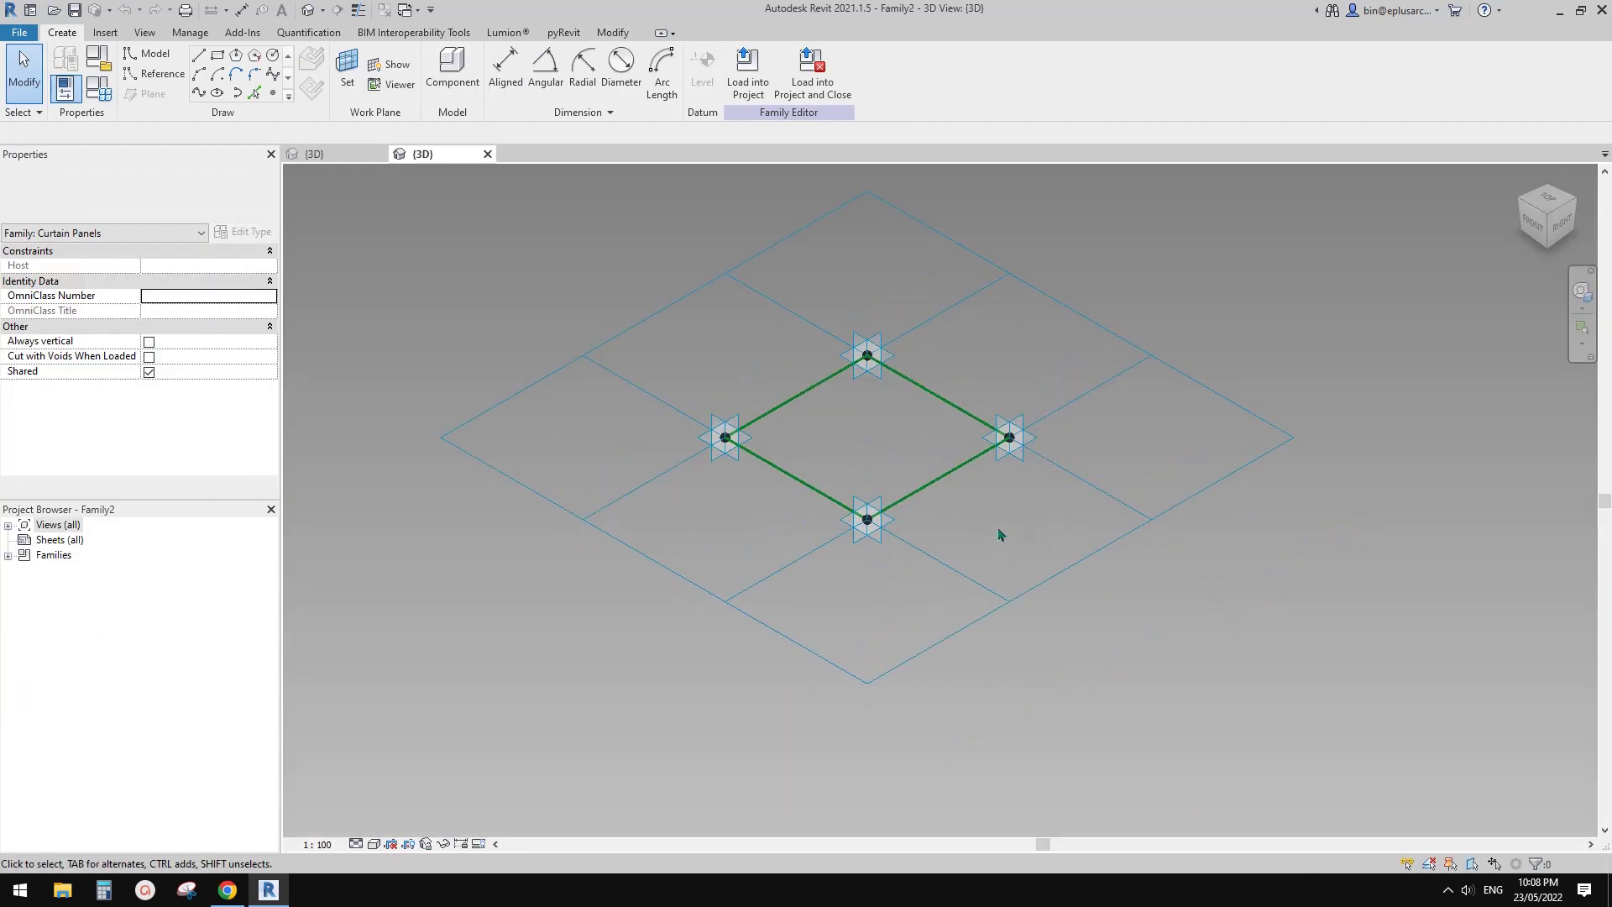
{"action": "middle_click_drag", "start_coordinate": [939, 513], "coordinate": [893, 528]}
{"action": "left_click", "coordinate": [1213, 356]}
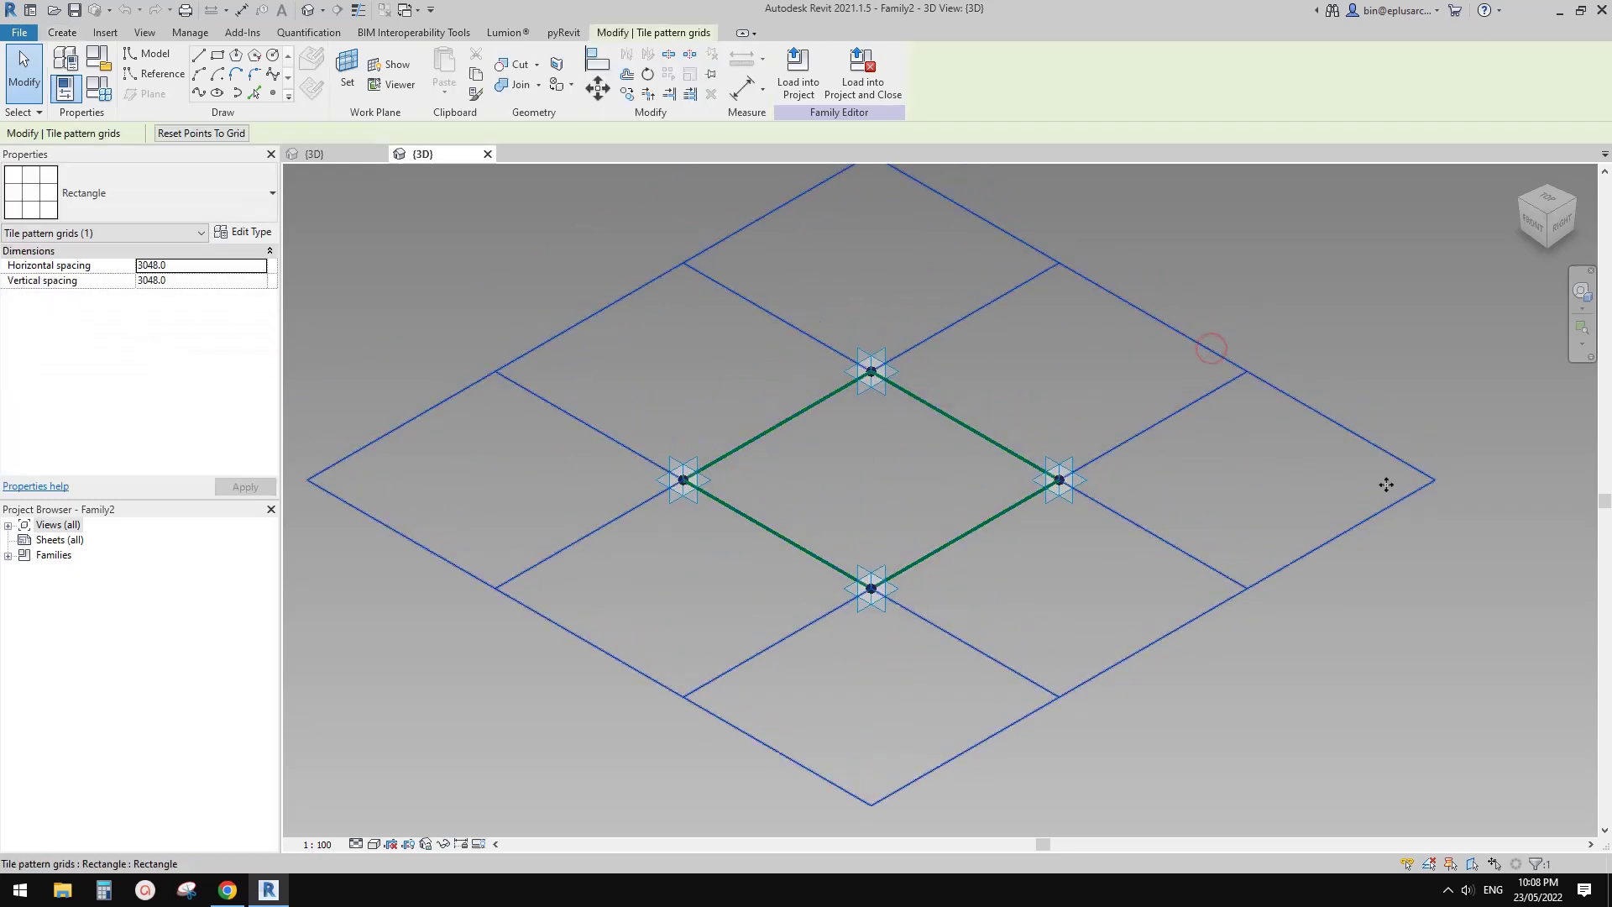
{"action": "left_click", "coordinate": [213, 193]}
{"action": "scroll", "coordinate": [151, 480], "scroll_direction": "down", "scroll_amount": 5}
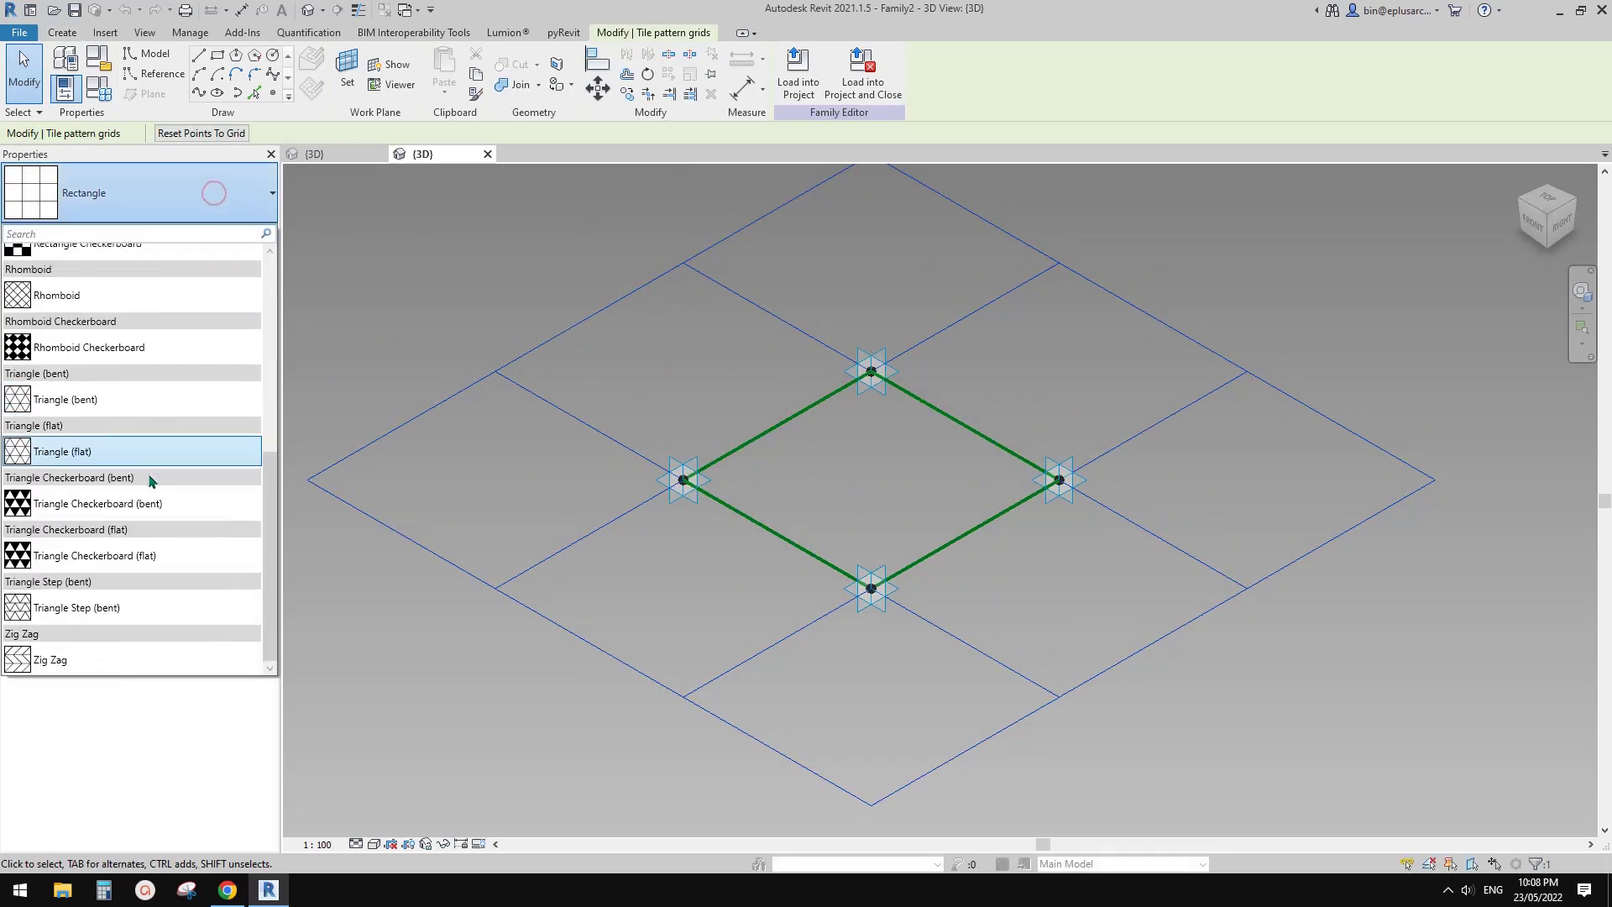
{"action": "left_click", "coordinate": [65, 455]}
{"action": "scroll", "coordinate": [1117, 453], "scroll_direction": "down", "scroll_amount": 2}
{"action": "middle_click_drag", "start_coordinate": [1125, 509], "coordinate": [1073, 509]}
{"action": "key", "text": "Escape"}
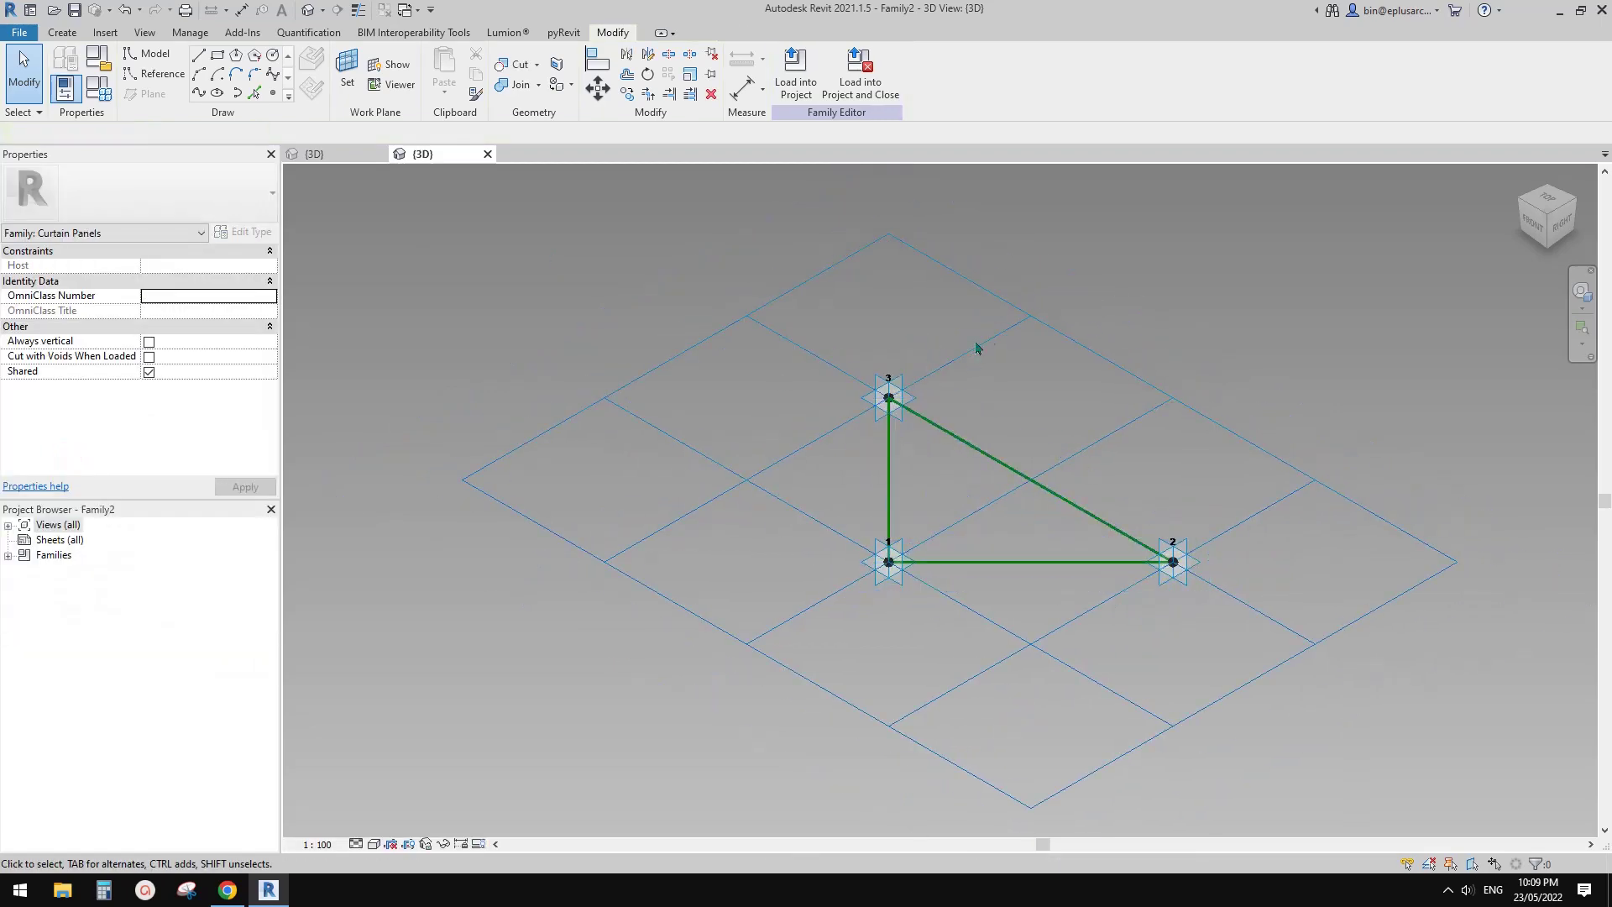
- Try the Triangle (bent) tile pattern grid on the panel and return it to Triangle (flat)
{"action": "left_click", "coordinate": [977, 347]}
{"action": "left_click", "coordinate": [189, 197]}
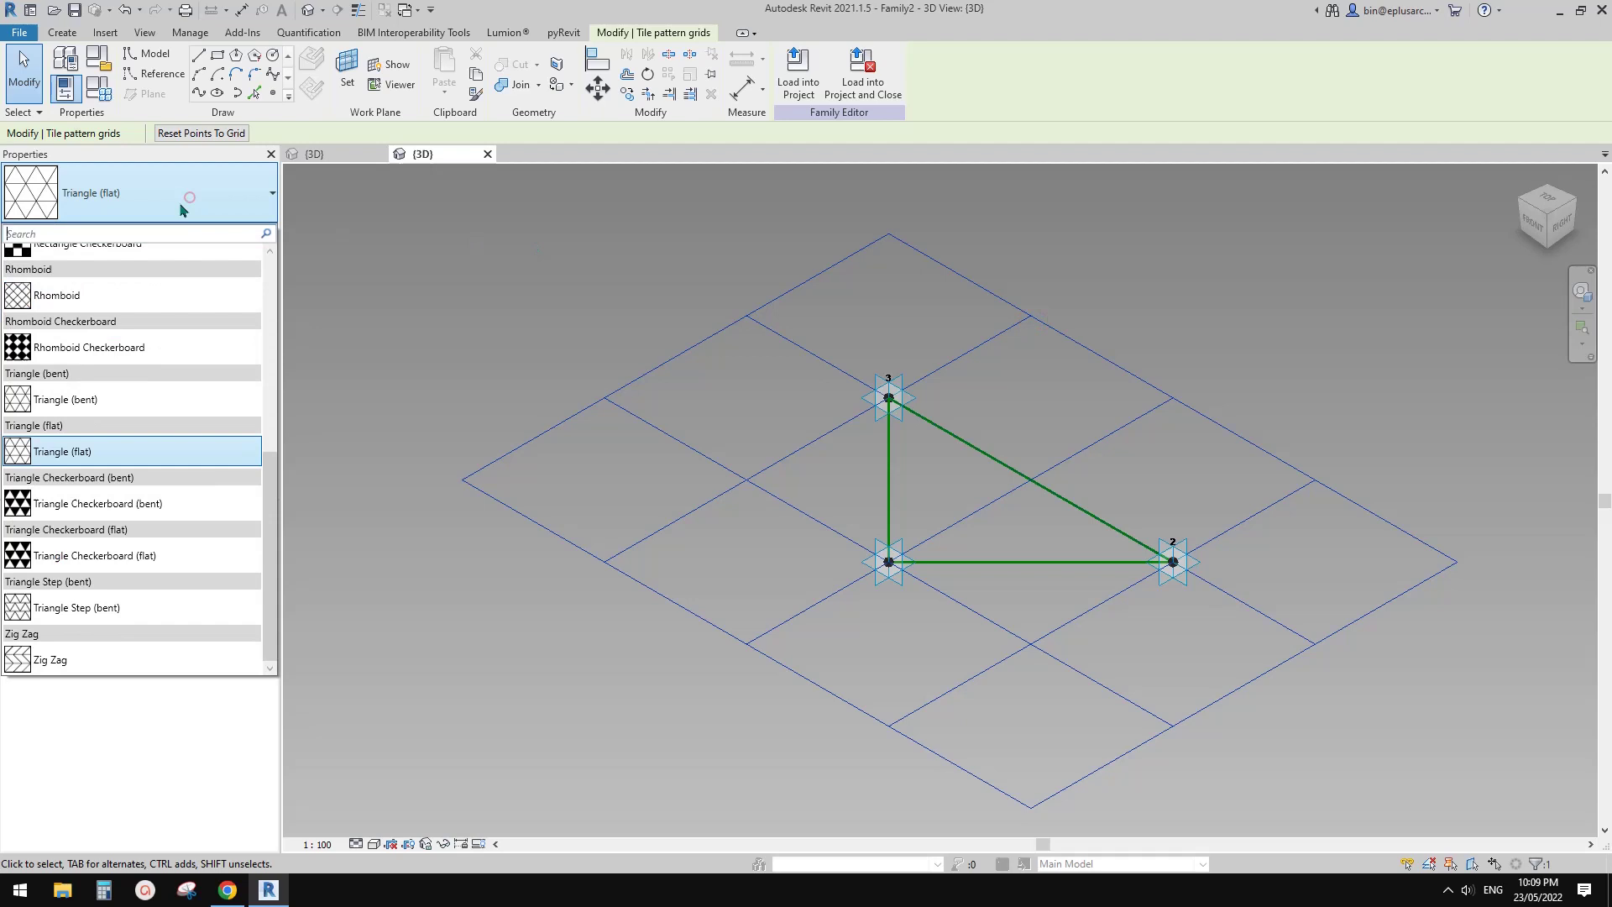
{"action": "left_click", "coordinate": [155, 409]}
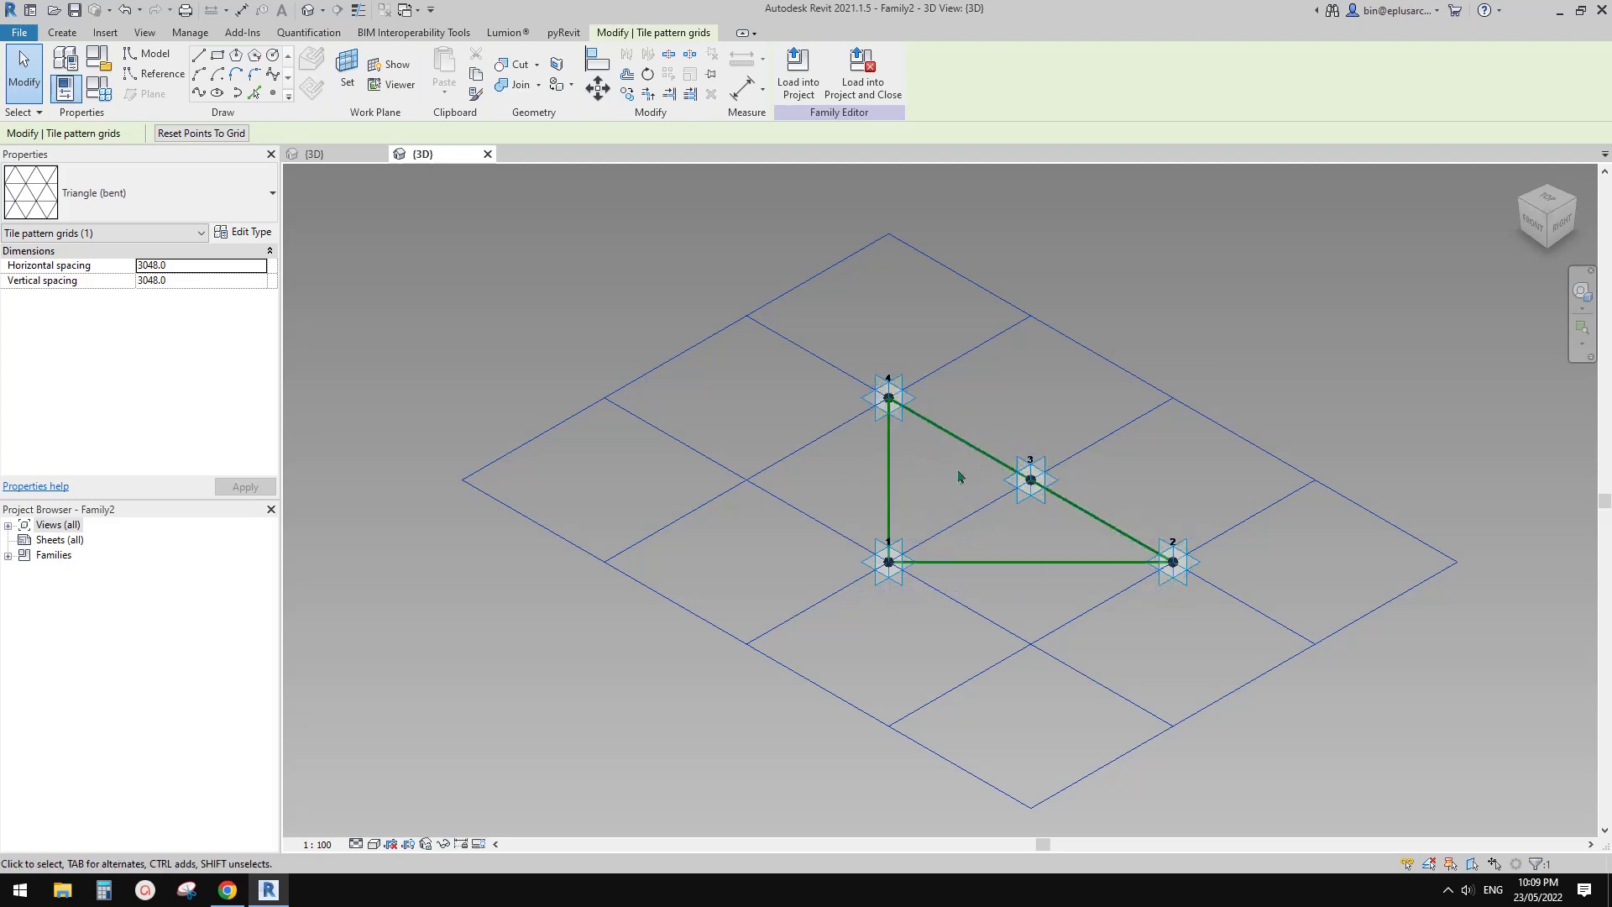
{"action": "left_click", "coordinate": [1071, 346]}
{"action": "left_click", "coordinate": [206, 194]}
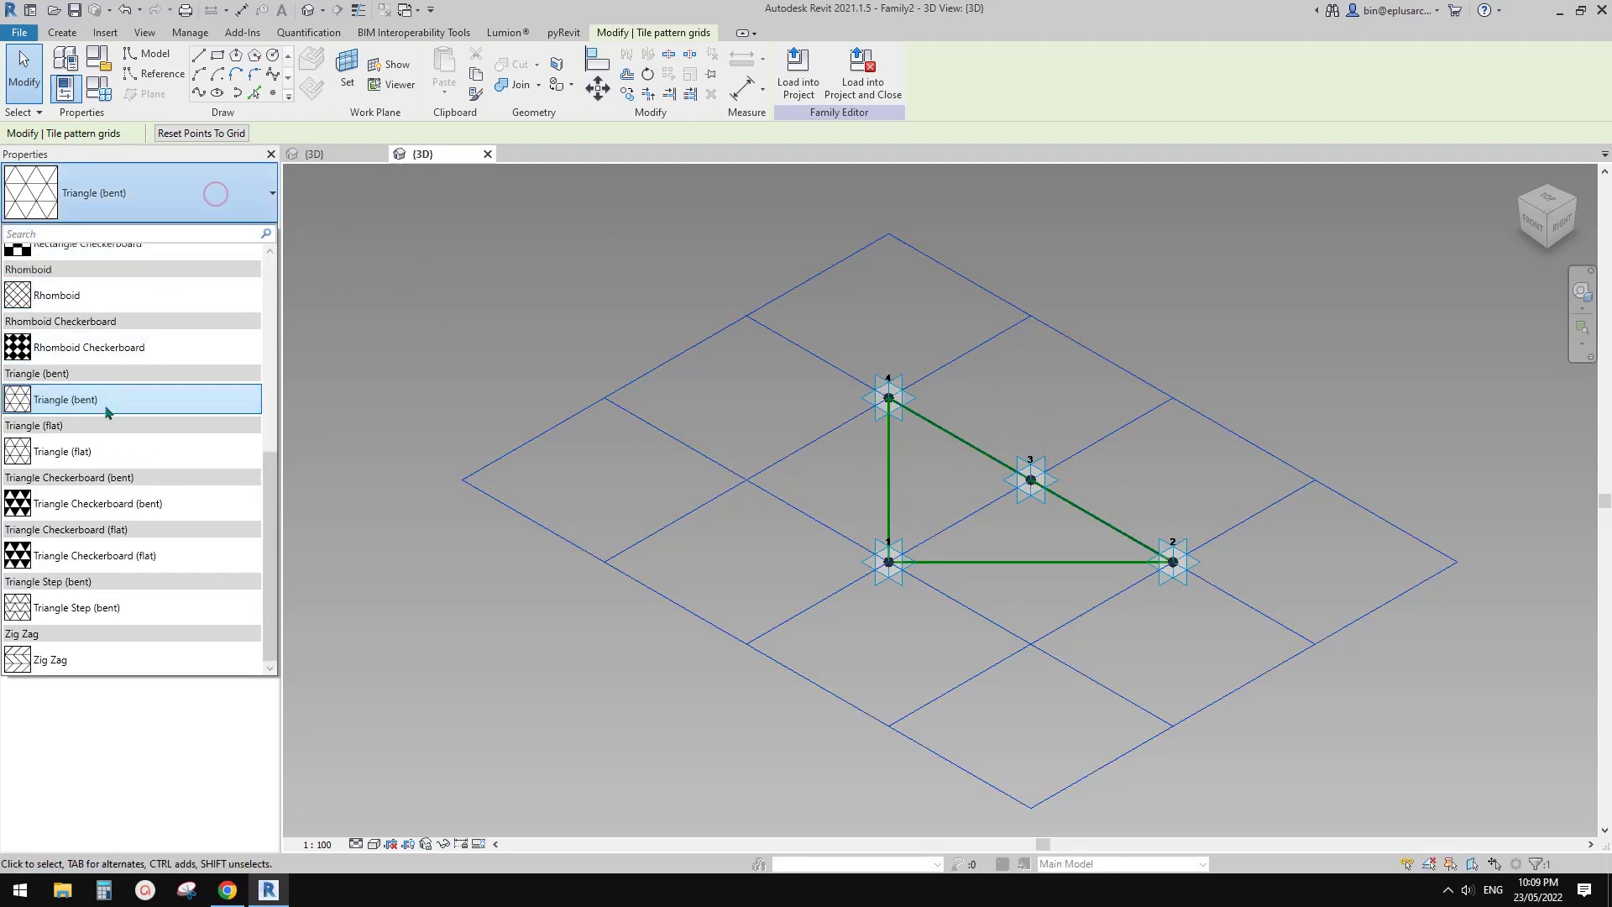
{"action": "left_click", "coordinate": [115, 453]}
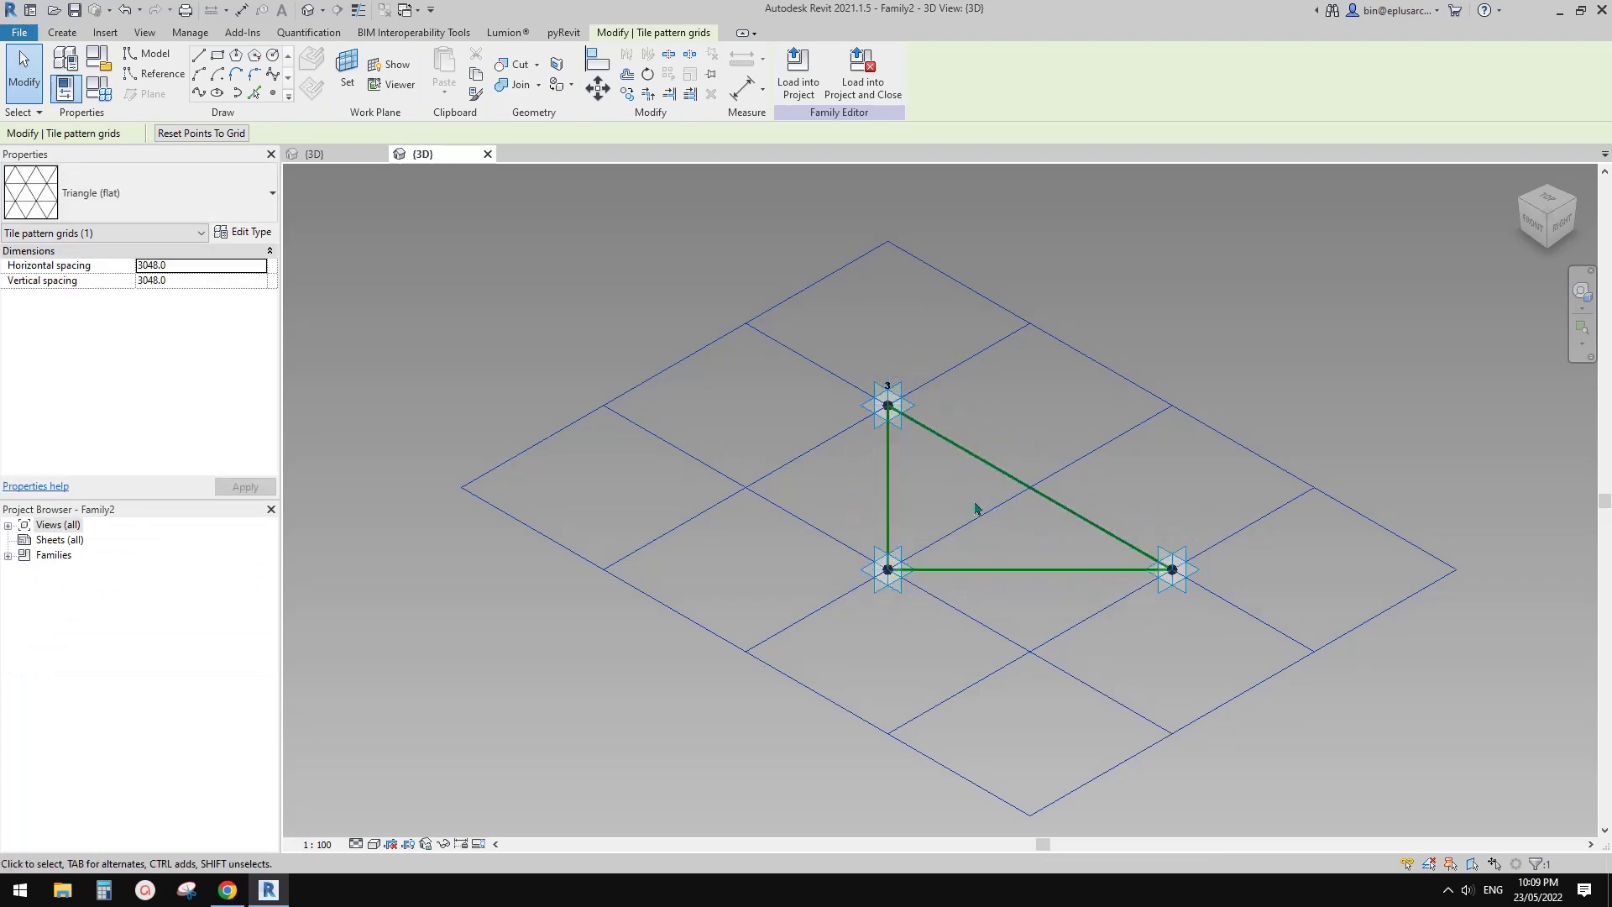
{"action": "left_click", "coordinate": [1086, 546]}
{"action": "middle_click_drag", "start_coordinate": [1086, 546], "coordinate": [1125, 579], "text": "shift"}
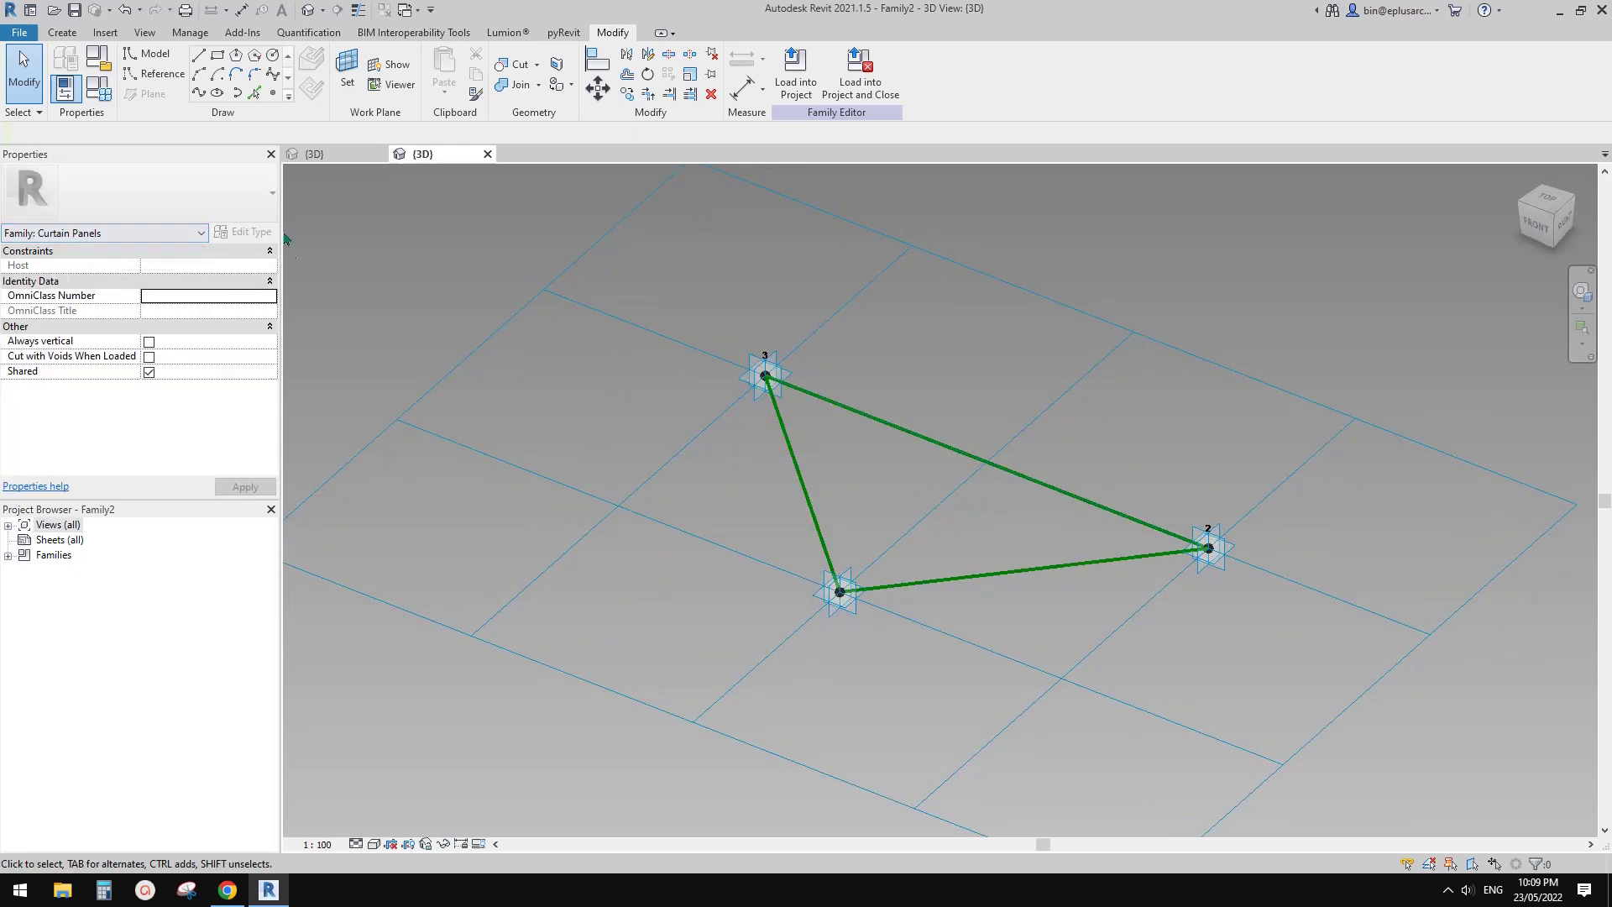
{"action": "left_click", "coordinate": [967, 283]}
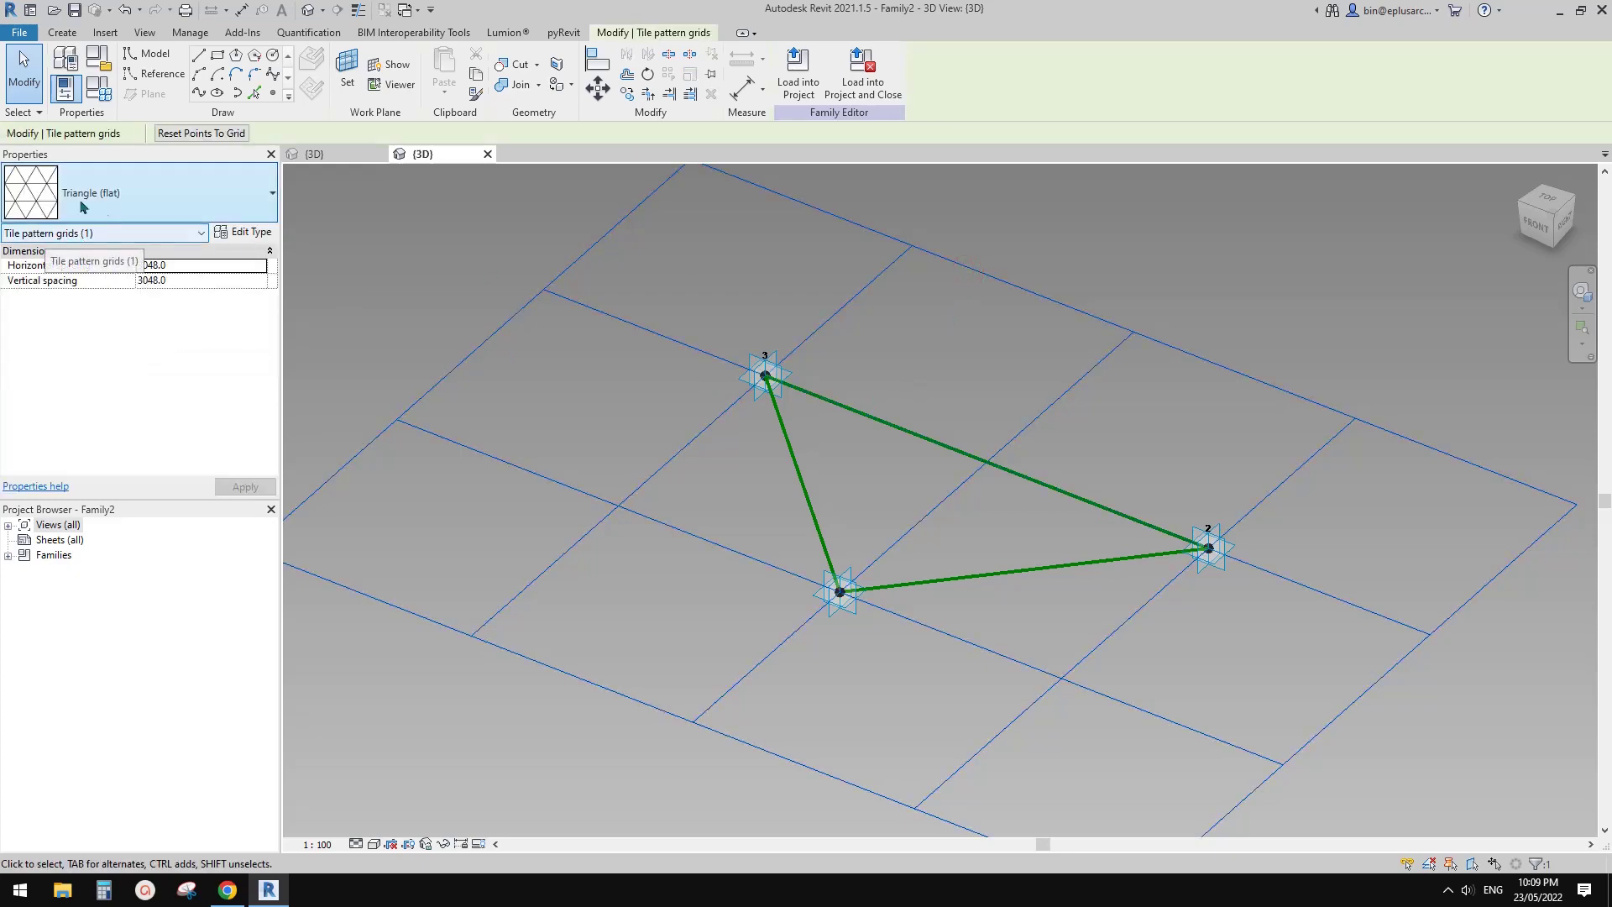
{"action": "left_click", "coordinate": [1004, 478]}
- Place a reference point at the middle of the triangle's reference line between points 1 and 3
{"action": "middle_click_drag", "start_coordinate": [1004, 479], "coordinate": [1083, 621], "text": "shift"}
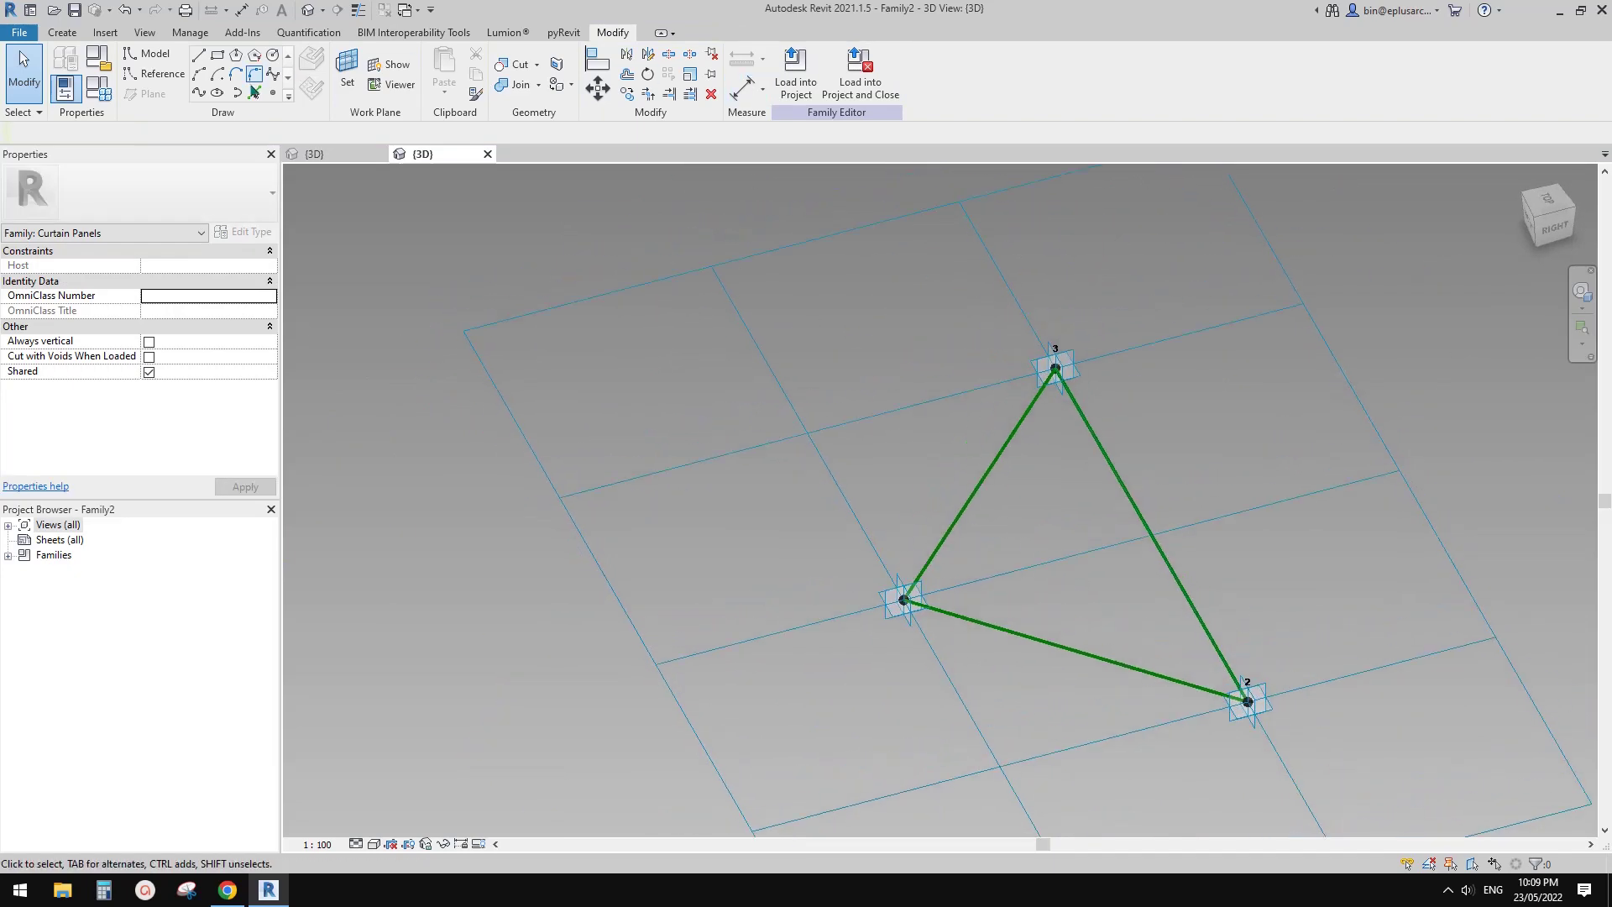
{"action": "left_click", "coordinate": [272, 92]}
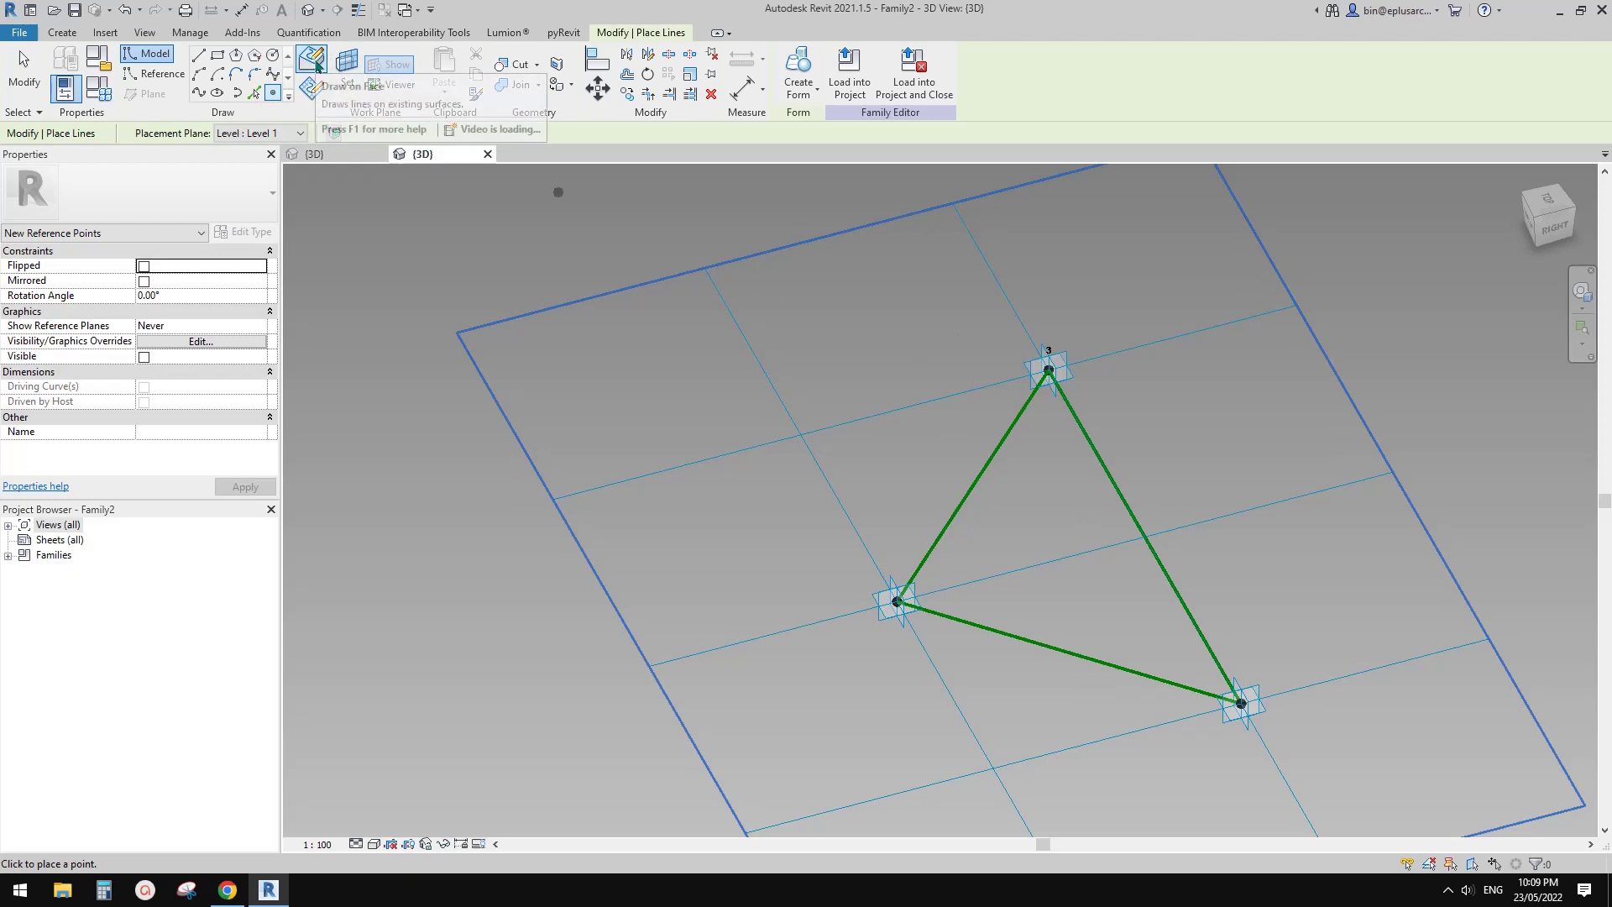
{"action": "left_click", "coordinate": [977, 481]}
{"action": "key", "text": "Escape"}
{"action": "key", "text": "Tab"}
{"action": "left_click", "coordinate": [977, 491]}
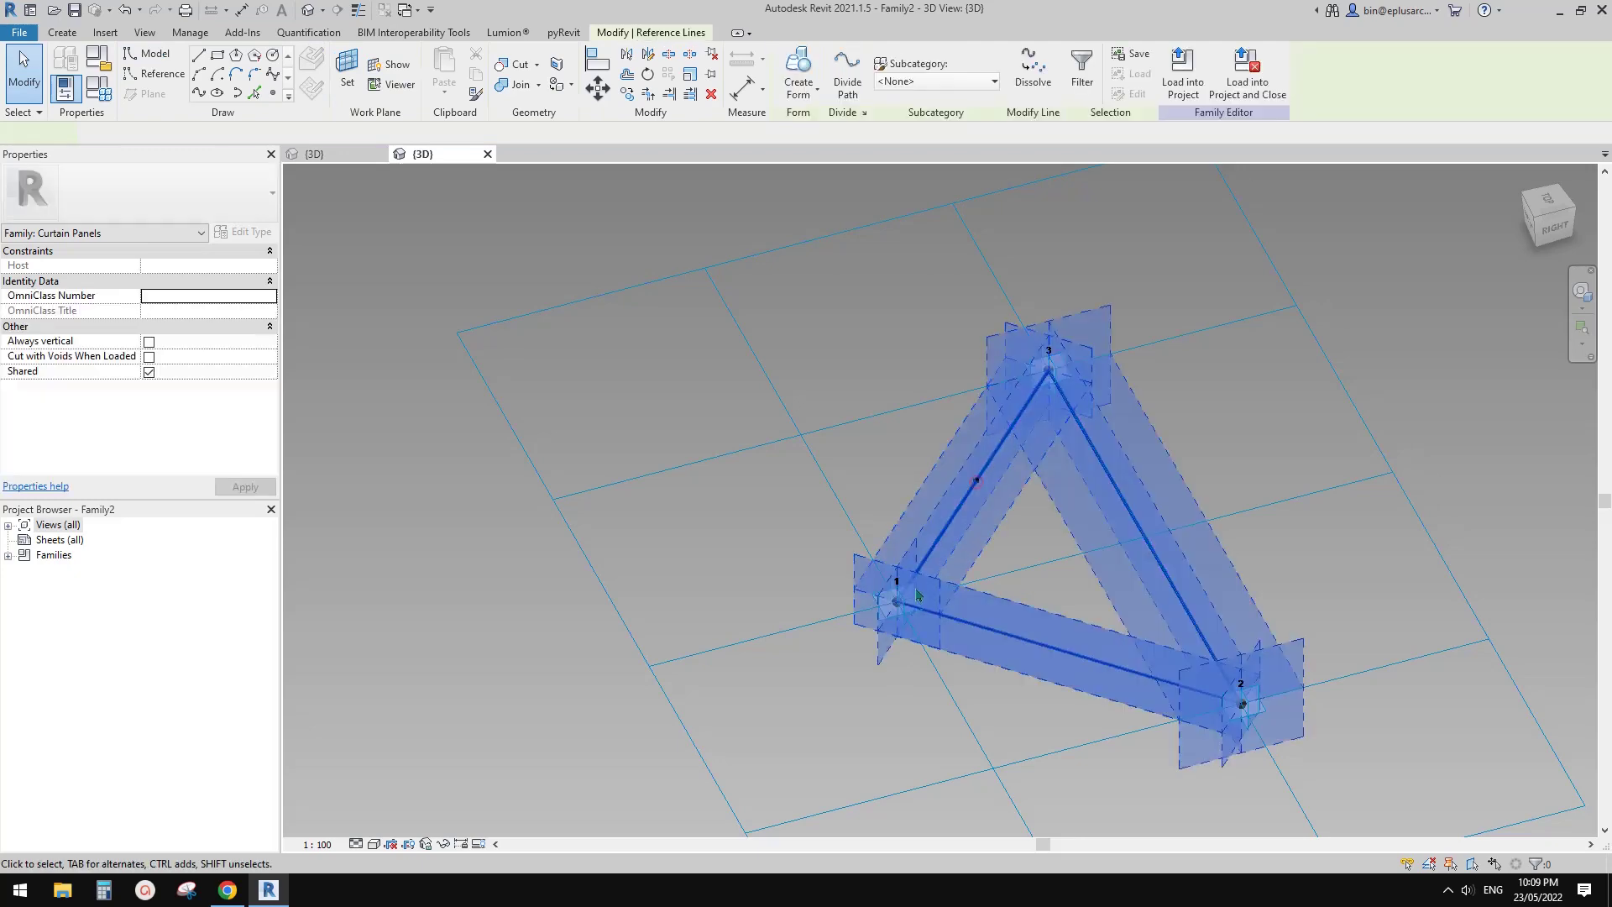
{"action": "middle_click_drag", "start_coordinate": [1106, 551], "coordinate": [971, 552], "text": "shift"}
{"action": "scroll", "coordinate": [1068, 537], "scroll_direction": "up", "scroll_amount": 4}
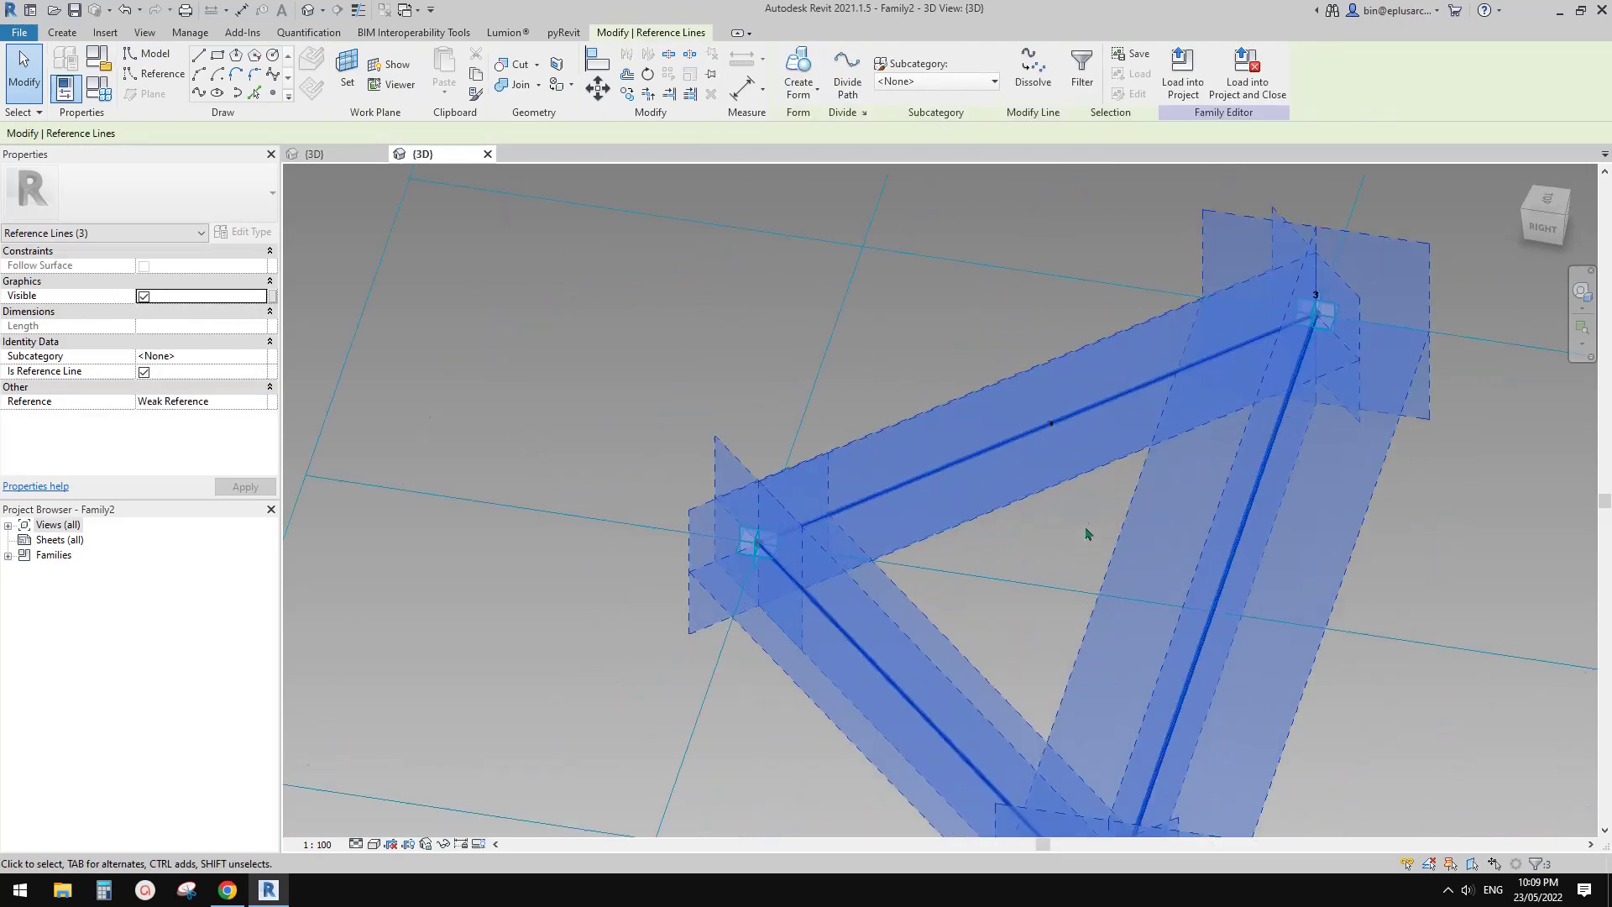
{"action": "left_click", "coordinate": [1070, 492]}
{"action": "left_click", "coordinate": [162, 73]}
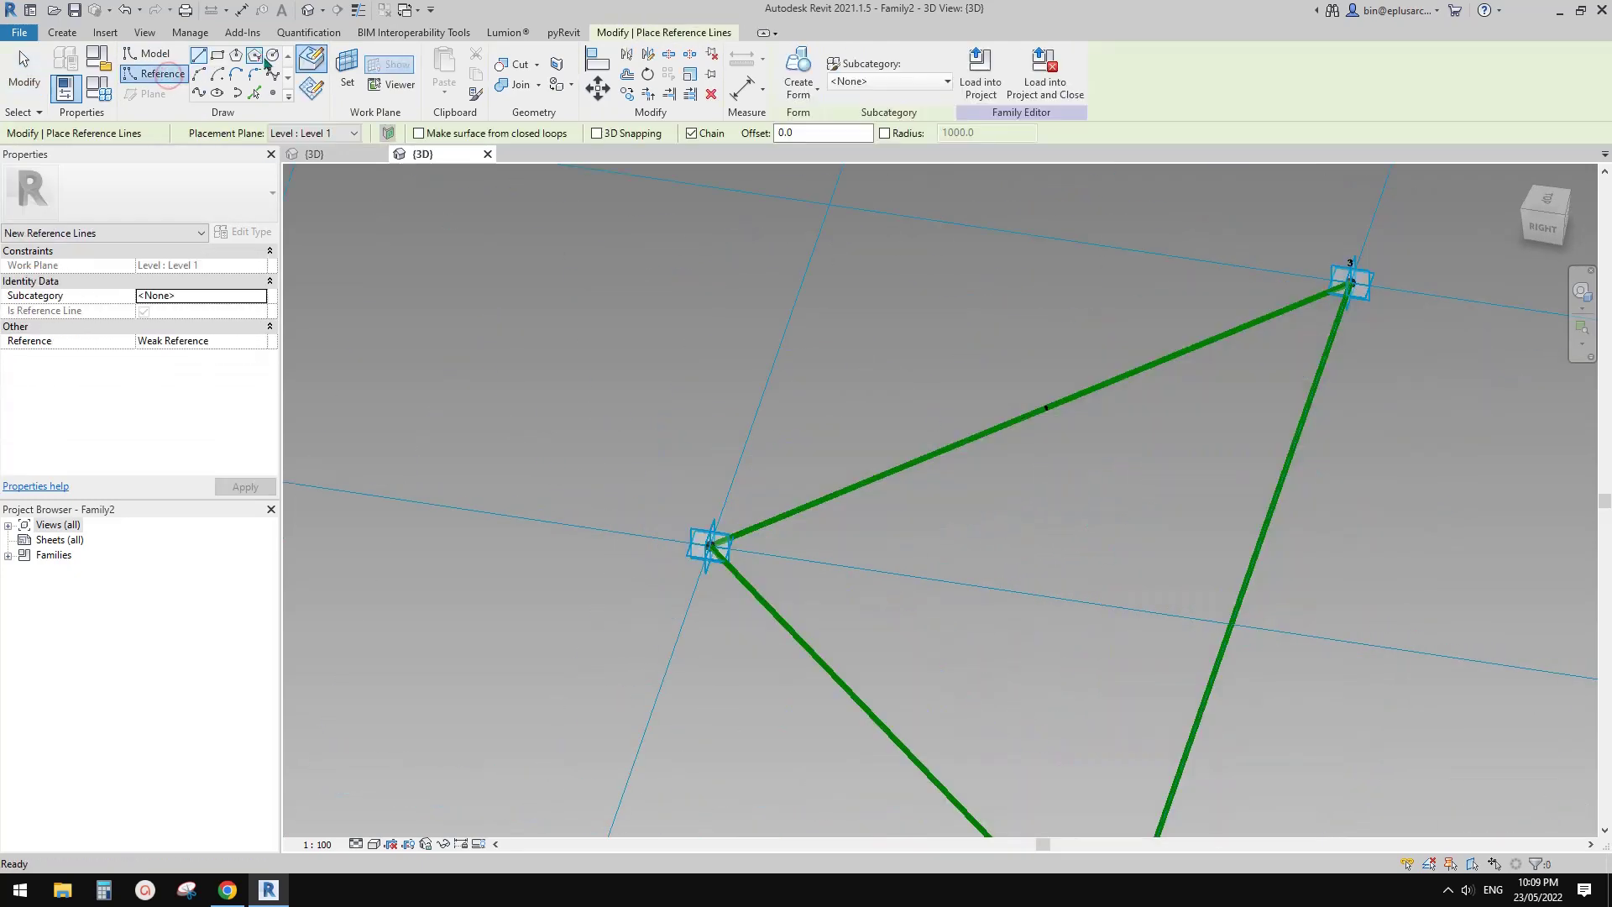
{"action": "scroll", "coordinate": [857, 392], "scroll_direction": "down", "scroll_amount": 1}
{"action": "middle_click_drag", "start_coordinate": [968, 425], "coordinate": [857, 398], "text": "shift"}
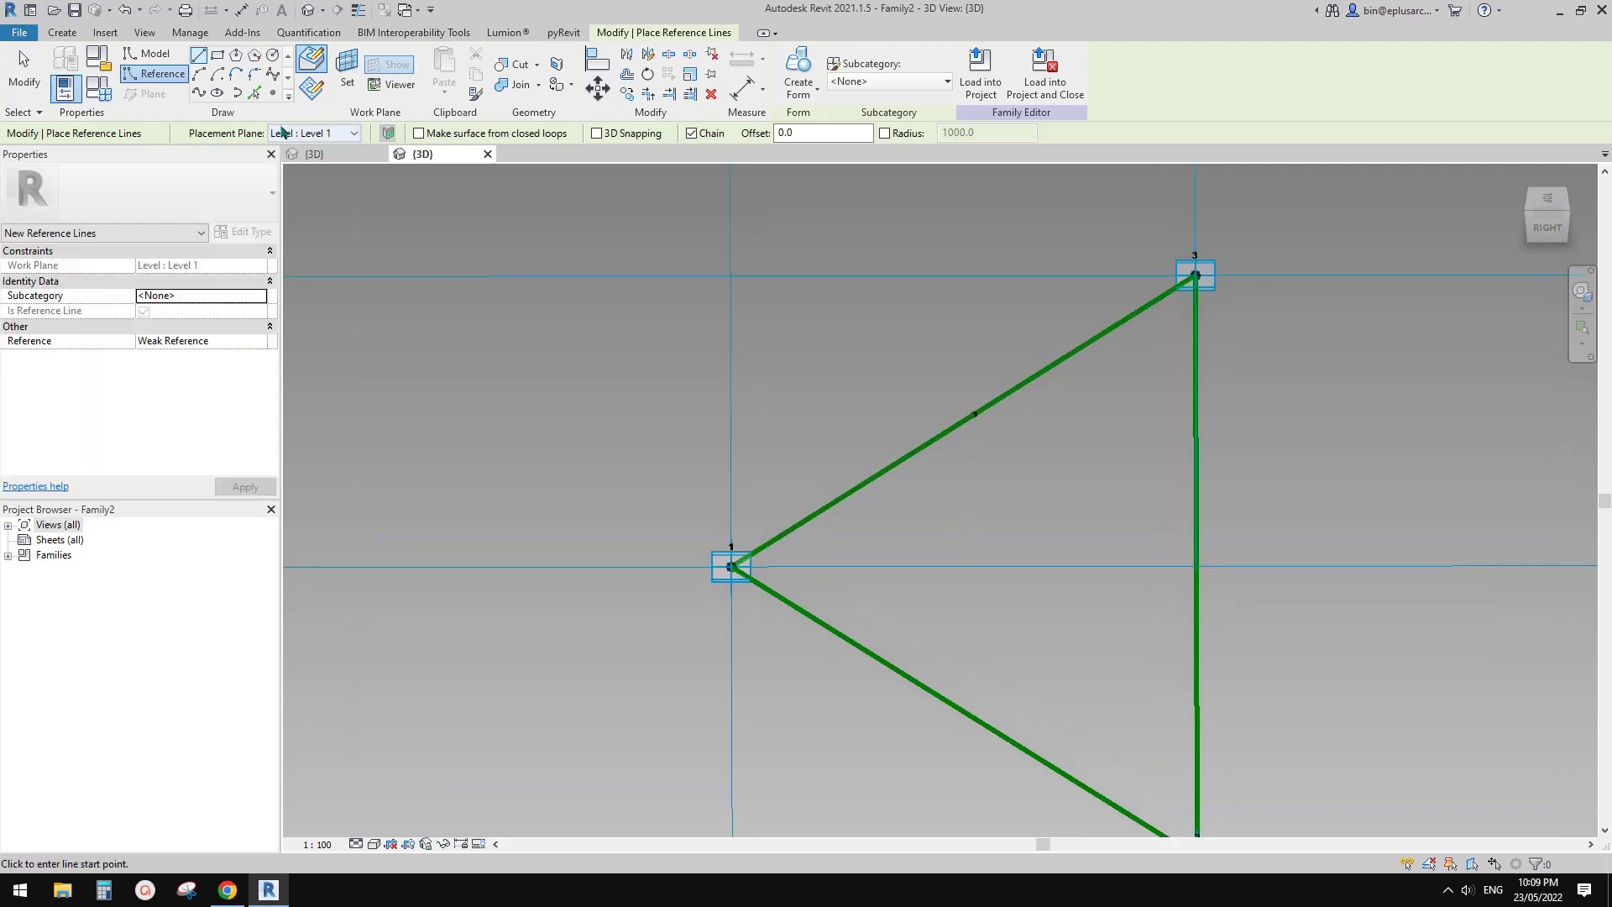
{"action": "left_click", "coordinate": [217, 55]}
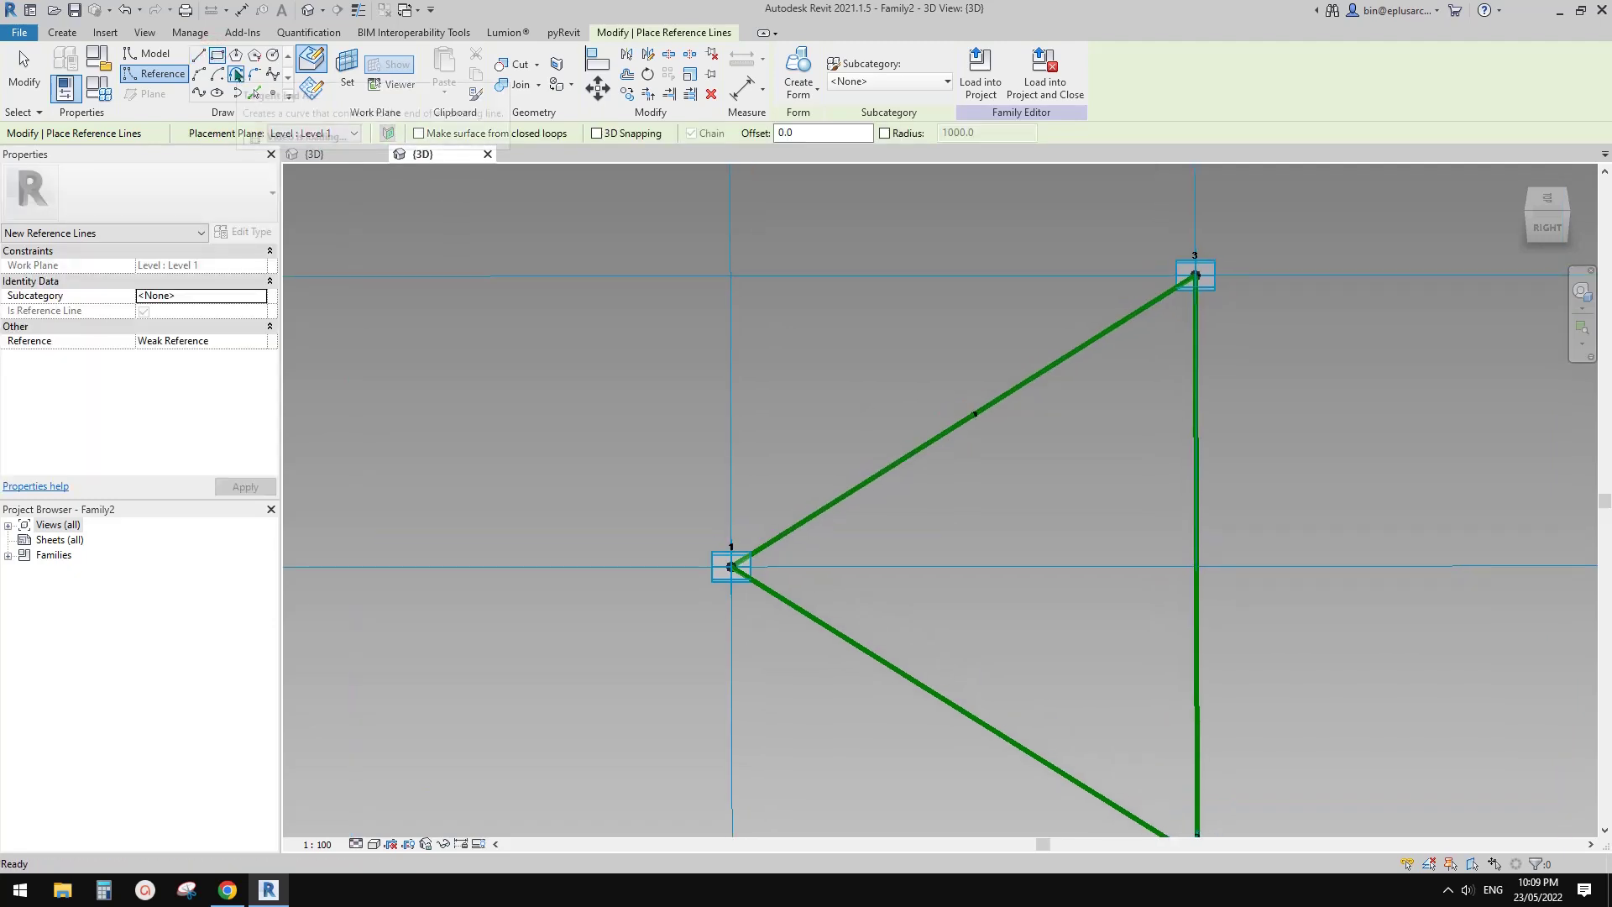
{"action": "middle_click_drag", "start_coordinate": [719, 258], "coordinate": [733, 261]}
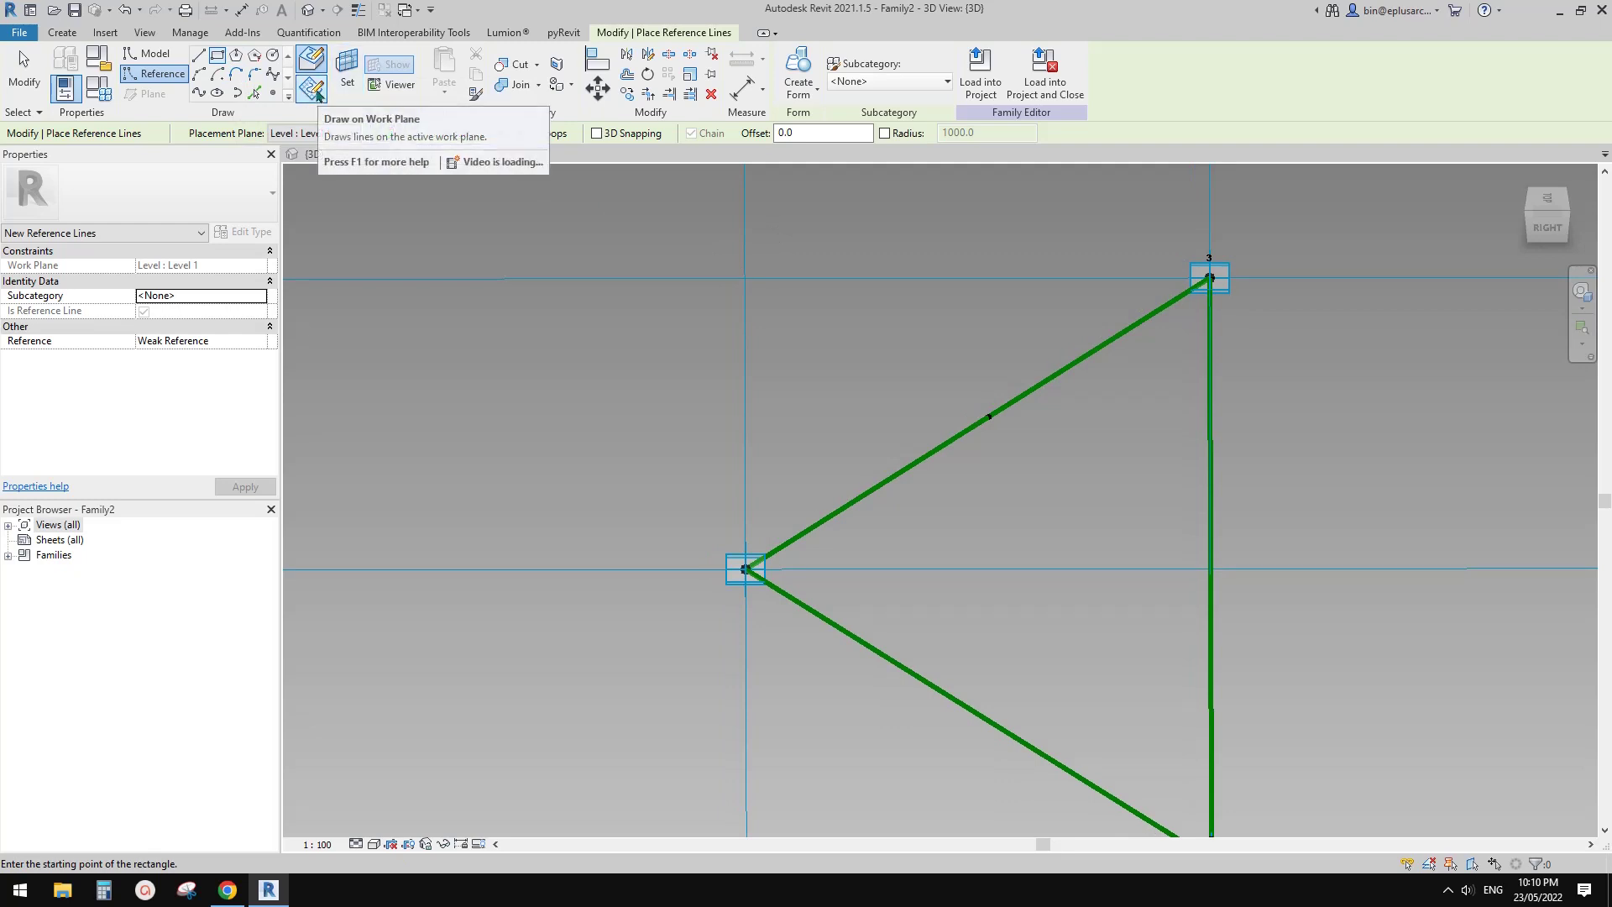
{"action": "key", "text": "Escape"}
{"action": "key", "text": "Escape"}
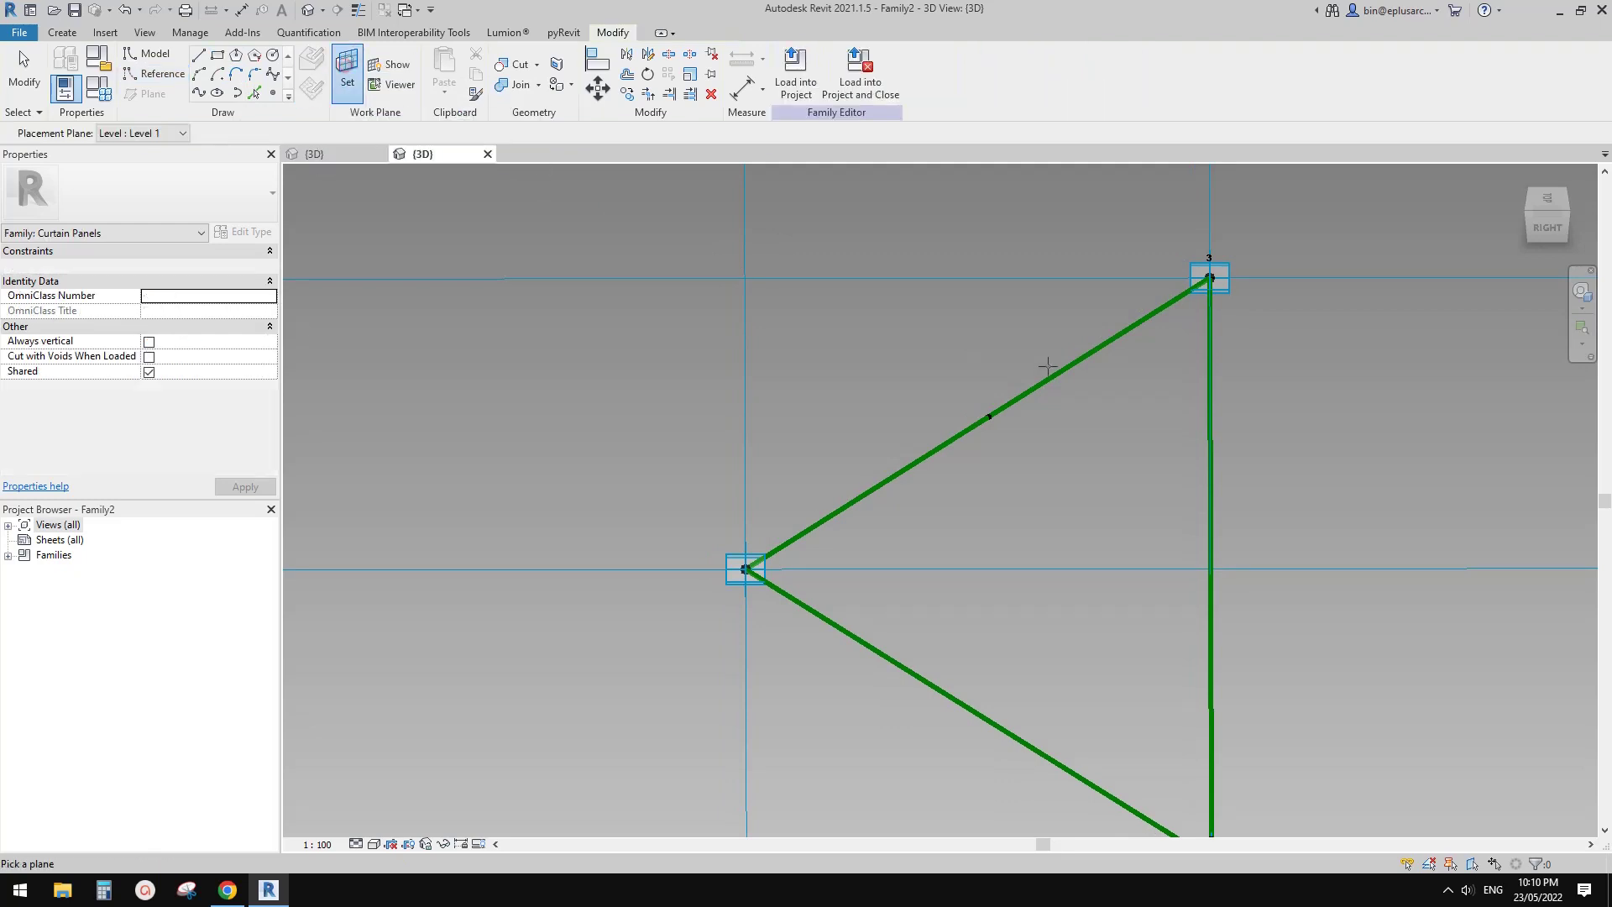
- Set the work plane on the new reference point and draw a reference-line rectangle about 560 by 500 mm around it
{"action": "left_click", "coordinate": [990, 416]}
{"action": "middle_click_drag", "start_coordinate": [991, 424], "coordinate": [1064, 409], "text": "shift"}
{"action": "left_click", "coordinate": [852, 391]}
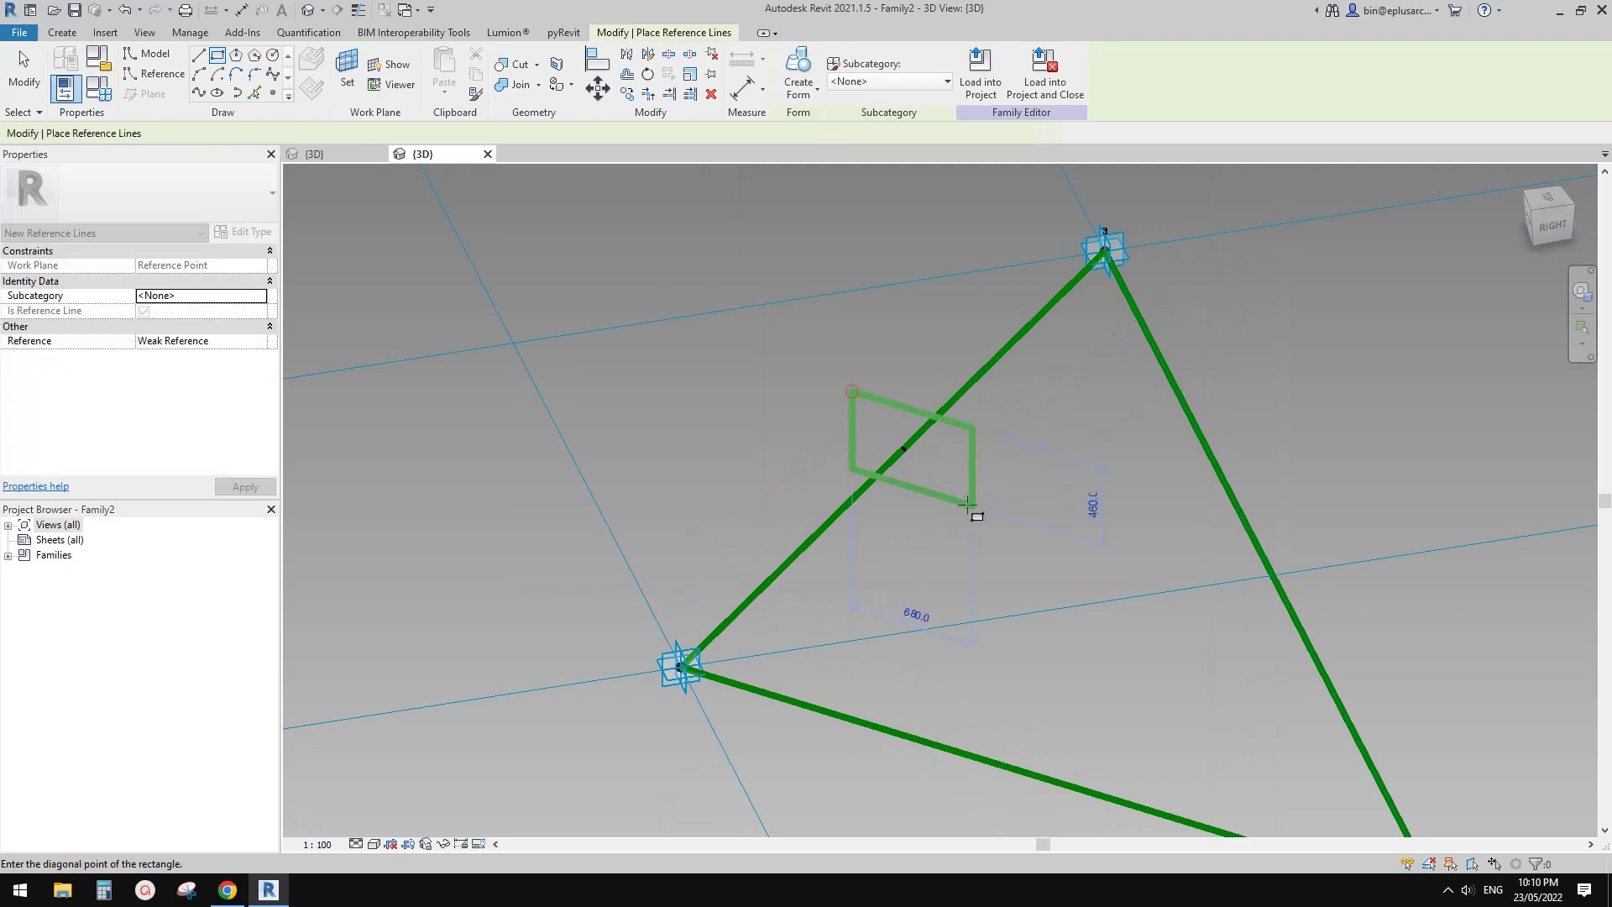
{"action": "left_click", "coordinate": [971, 504]}
{"action": "middle_click_drag", "start_coordinate": [960, 514], "coordinate": [1065, 395], "text": "shift"}
{"action": "key", "text": "Escape"}
{"action": "key", "text": "Escape"}
- Add permanent dimensions from the reference point to the rectangle's two vertical sides
{"action": "left_click", "coordinate": [1040, 421]}
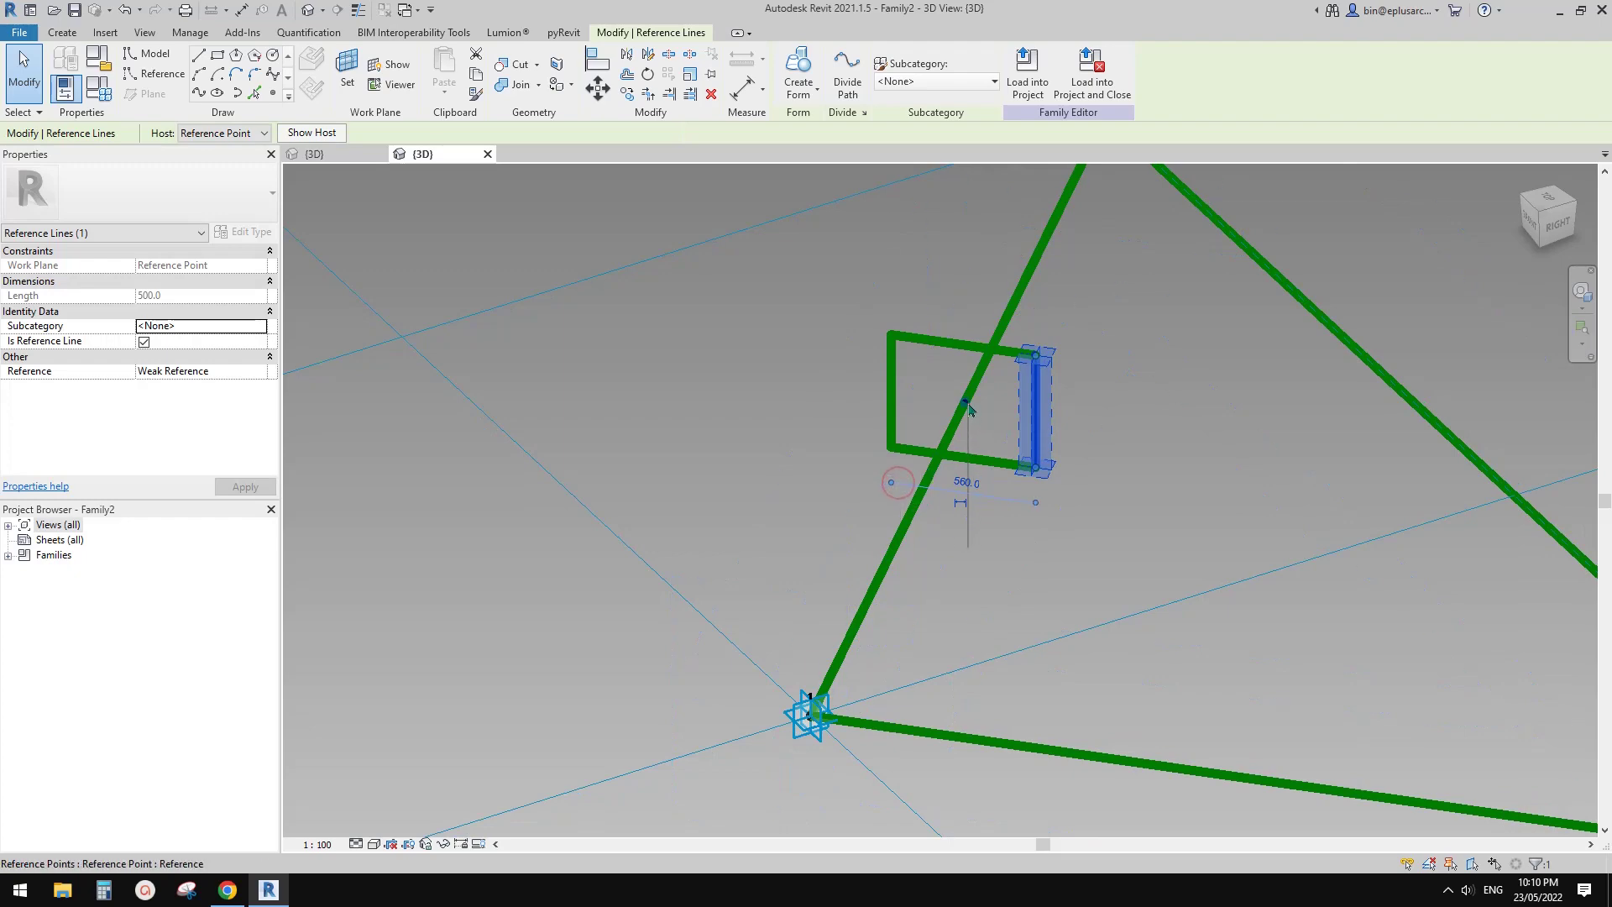
{"action": "left_click_drag", "start_coordinate": [964, 403], "coordinate": [964, 403]}
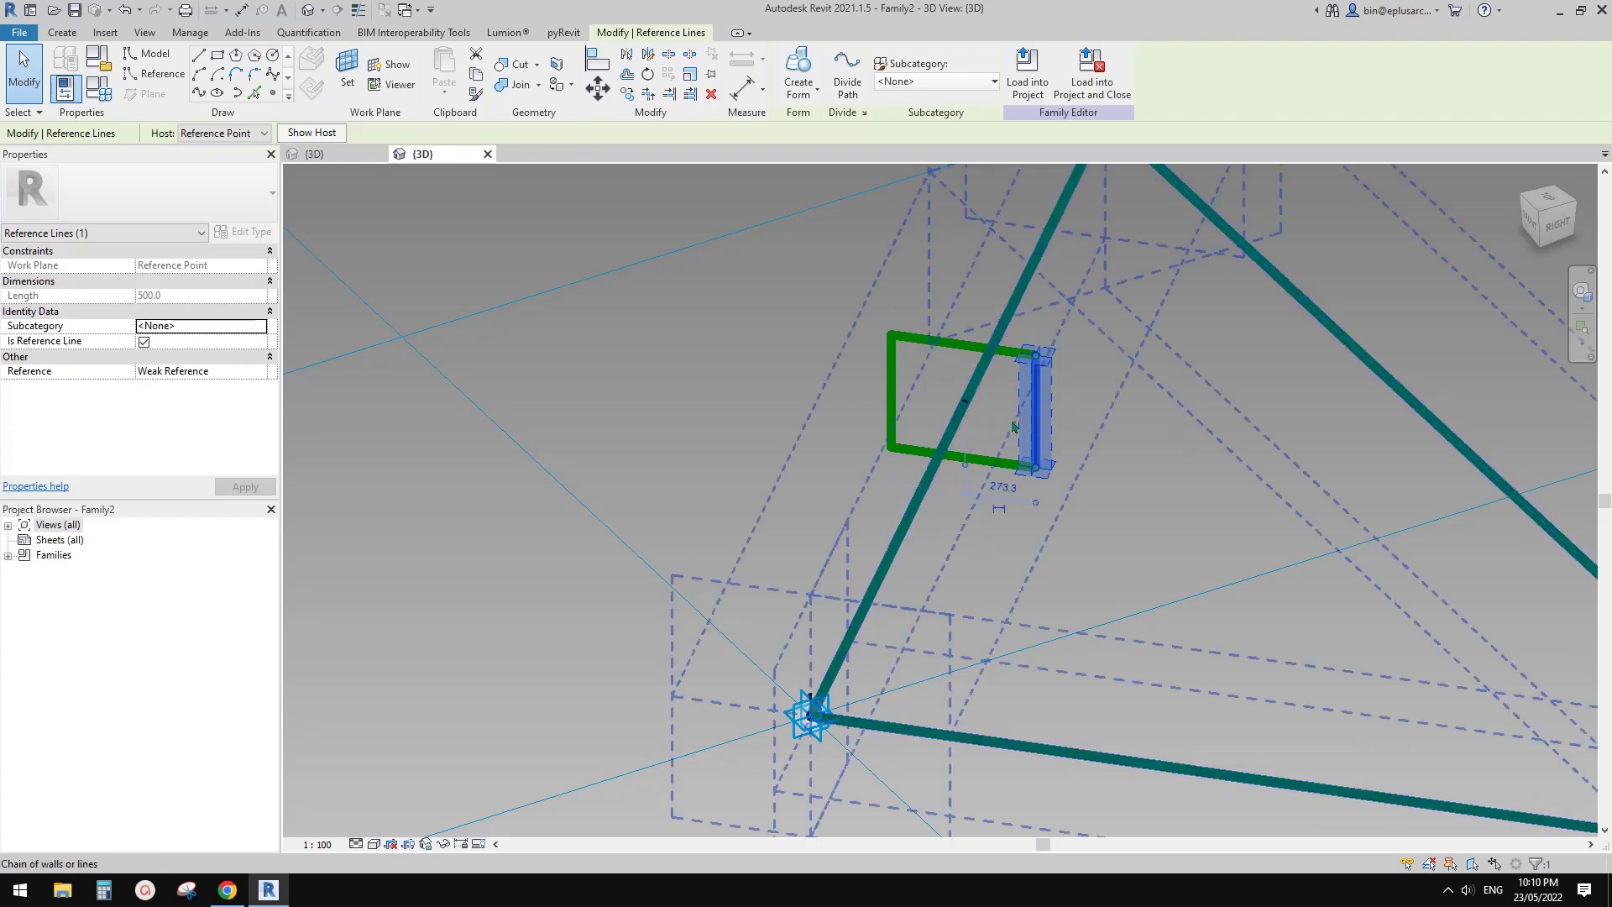
{"action": "left_click", "coordinate": [999, 512]}
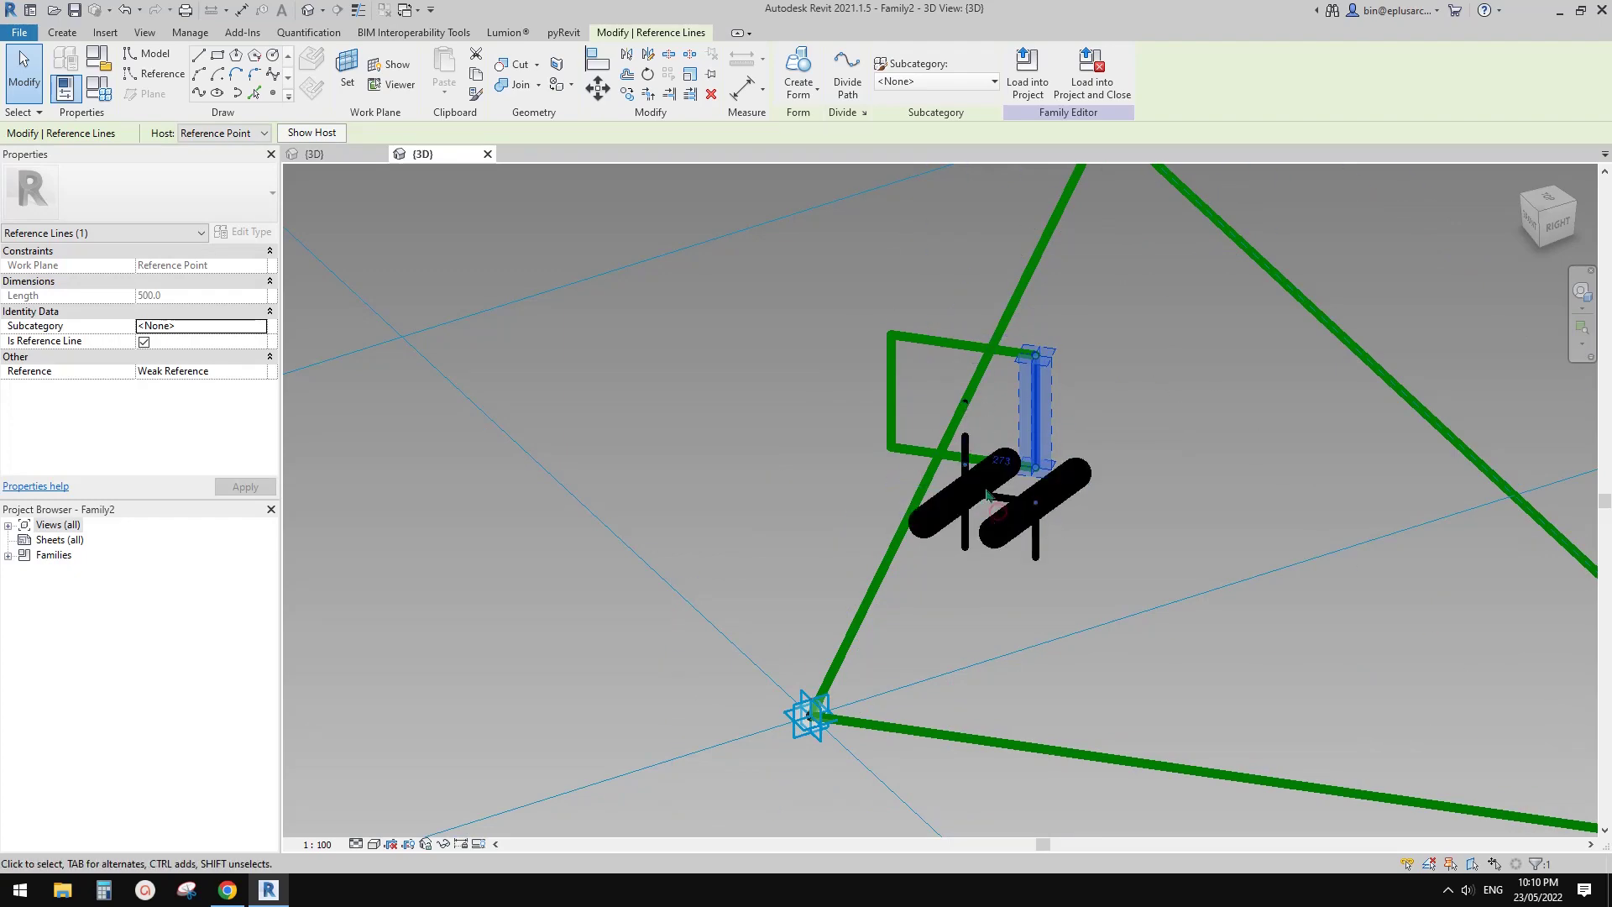
{"action": "middle_click_drag", "start_coordinate": [1054, 513], "coordinate": [1101, 526]}
{"action": "left_click", "coordinate": [941, 404]}
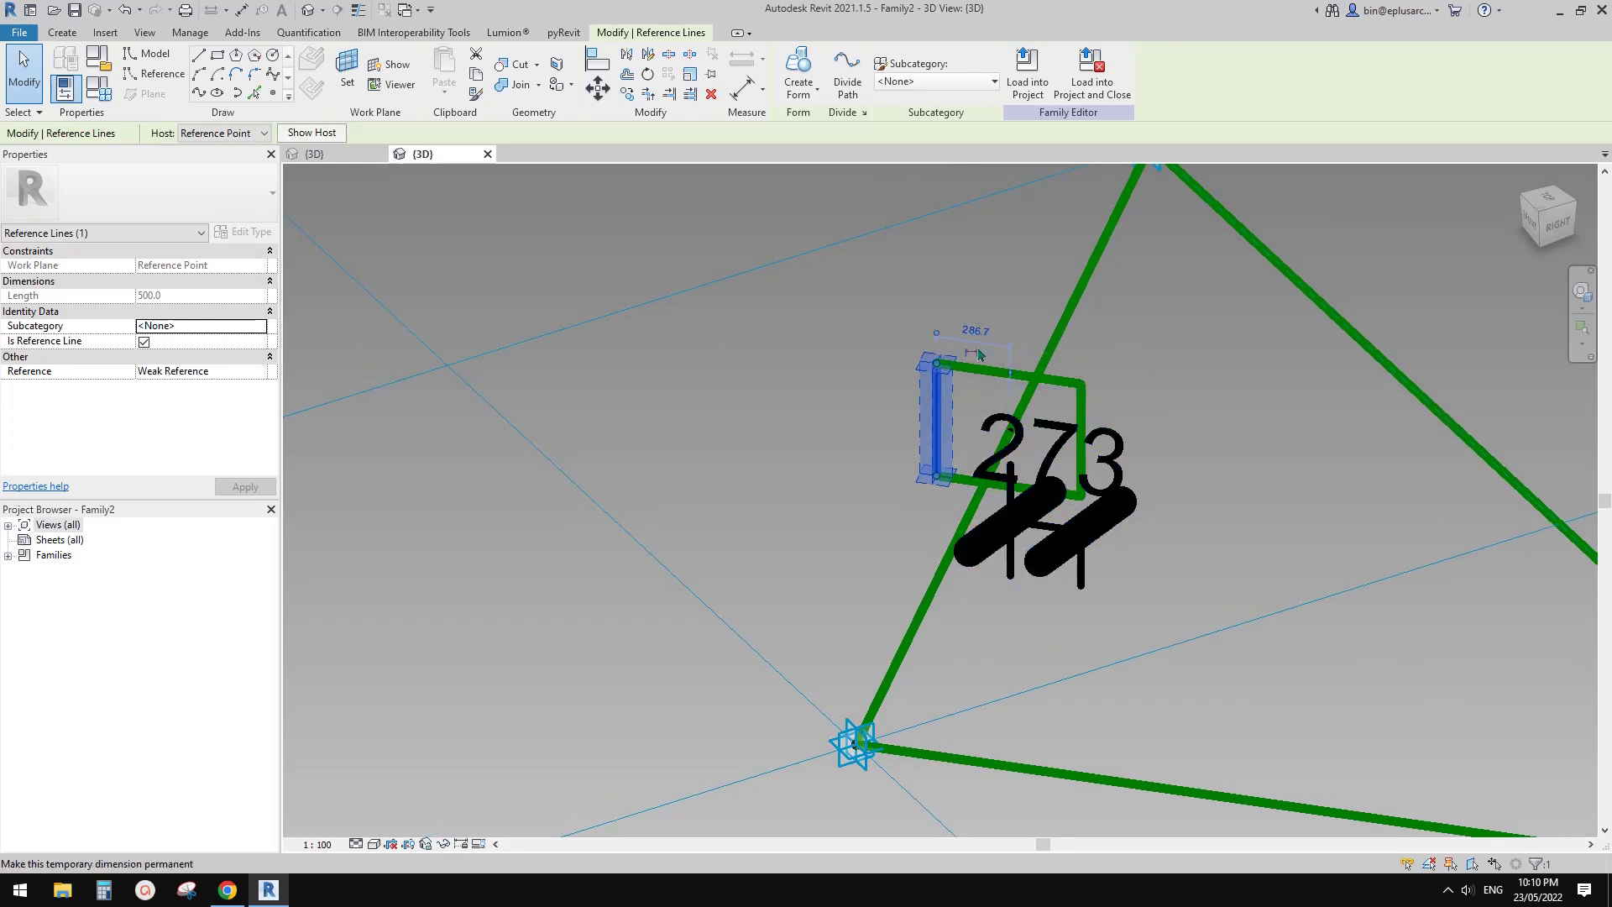
{"action": "left_click", "coordinate": [975, 352]}
{"action": "left_click", "coordinate": [1131, 423]}
{"action": "middle_click_drag", "start_coordinate": [1158, 419], "coordinate": [1150, 398]}
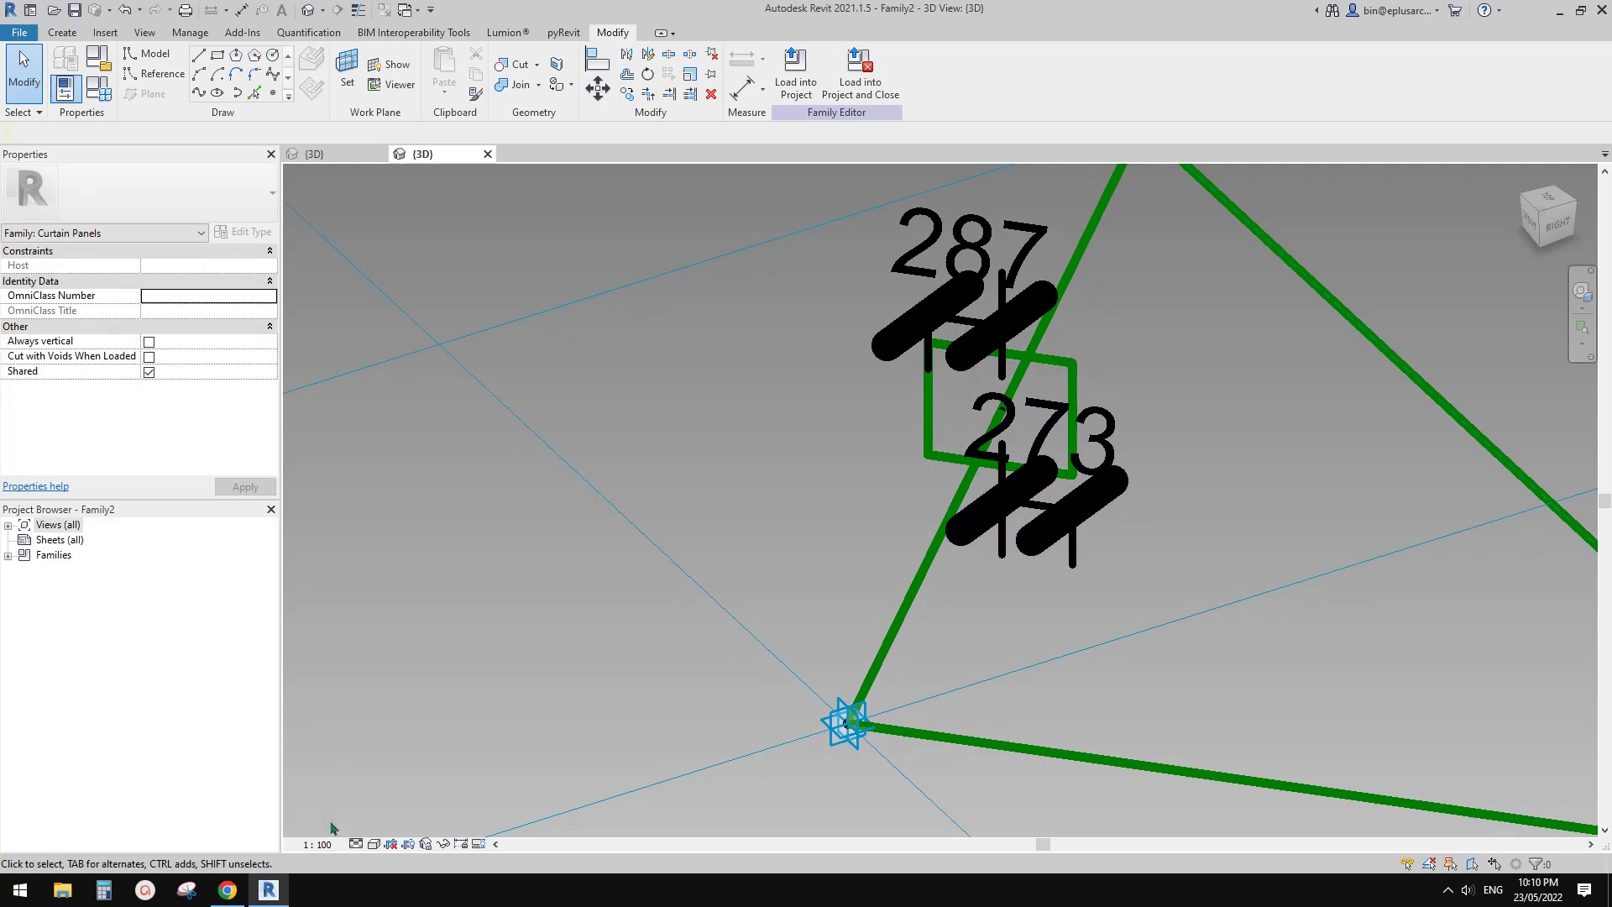
- Set the view scale to 1:20 and dimension the rectangle's upper and lower sides permanently from the reference point
{"action": "left_click", "coordinate": [317, 844]}
{"action": "left_click", "coordinate": [340, 680]}
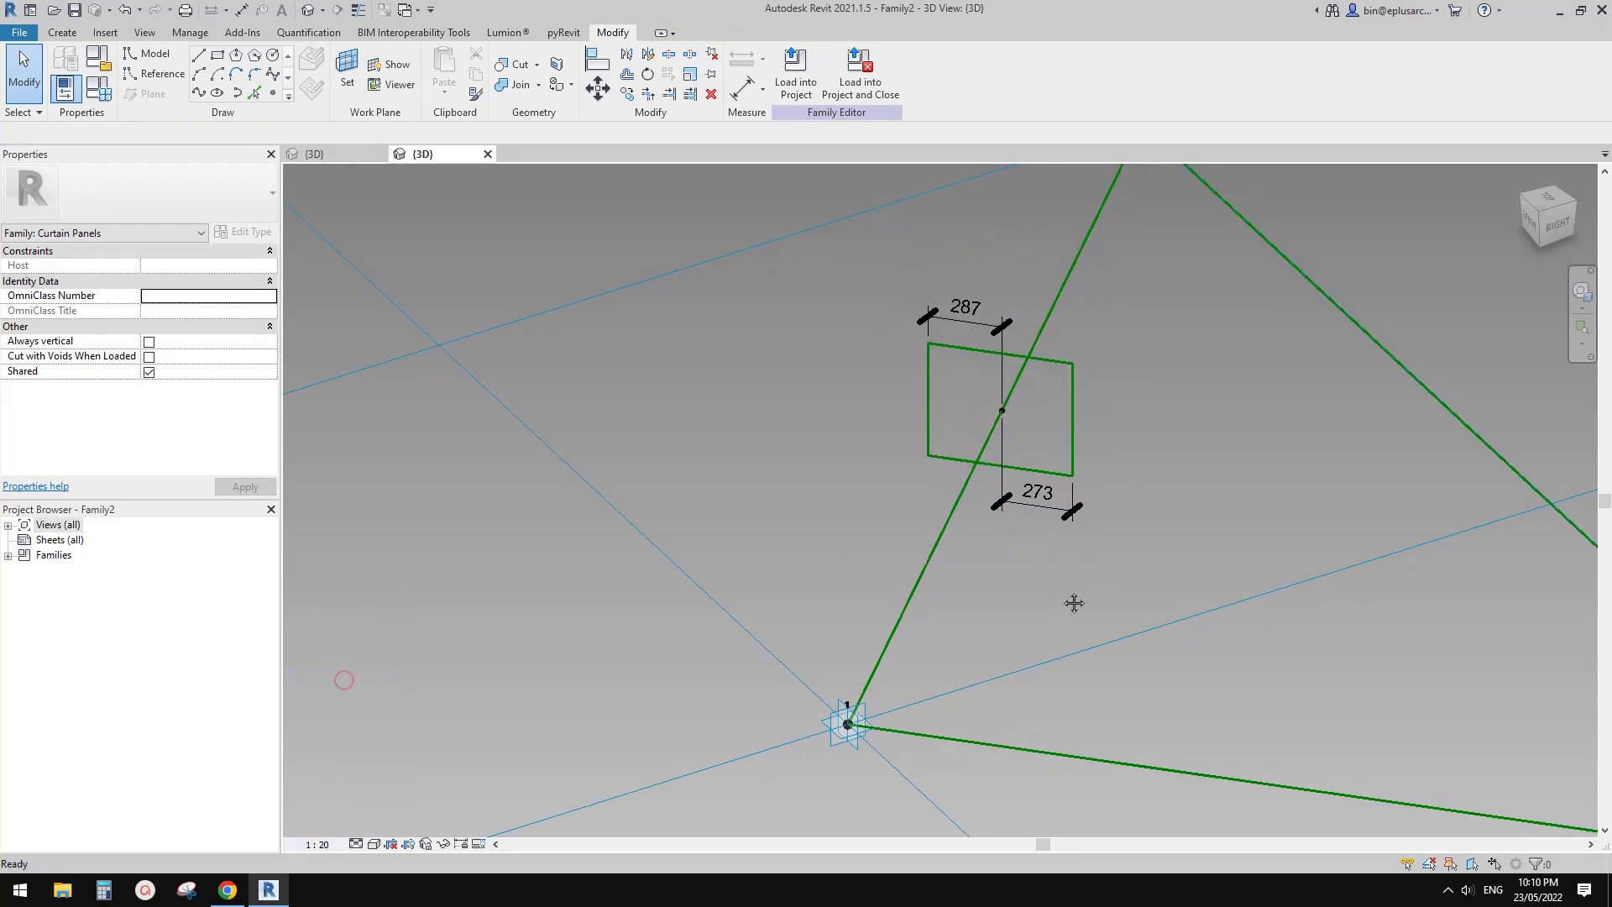
{"action": "key", "text": "Tab"}
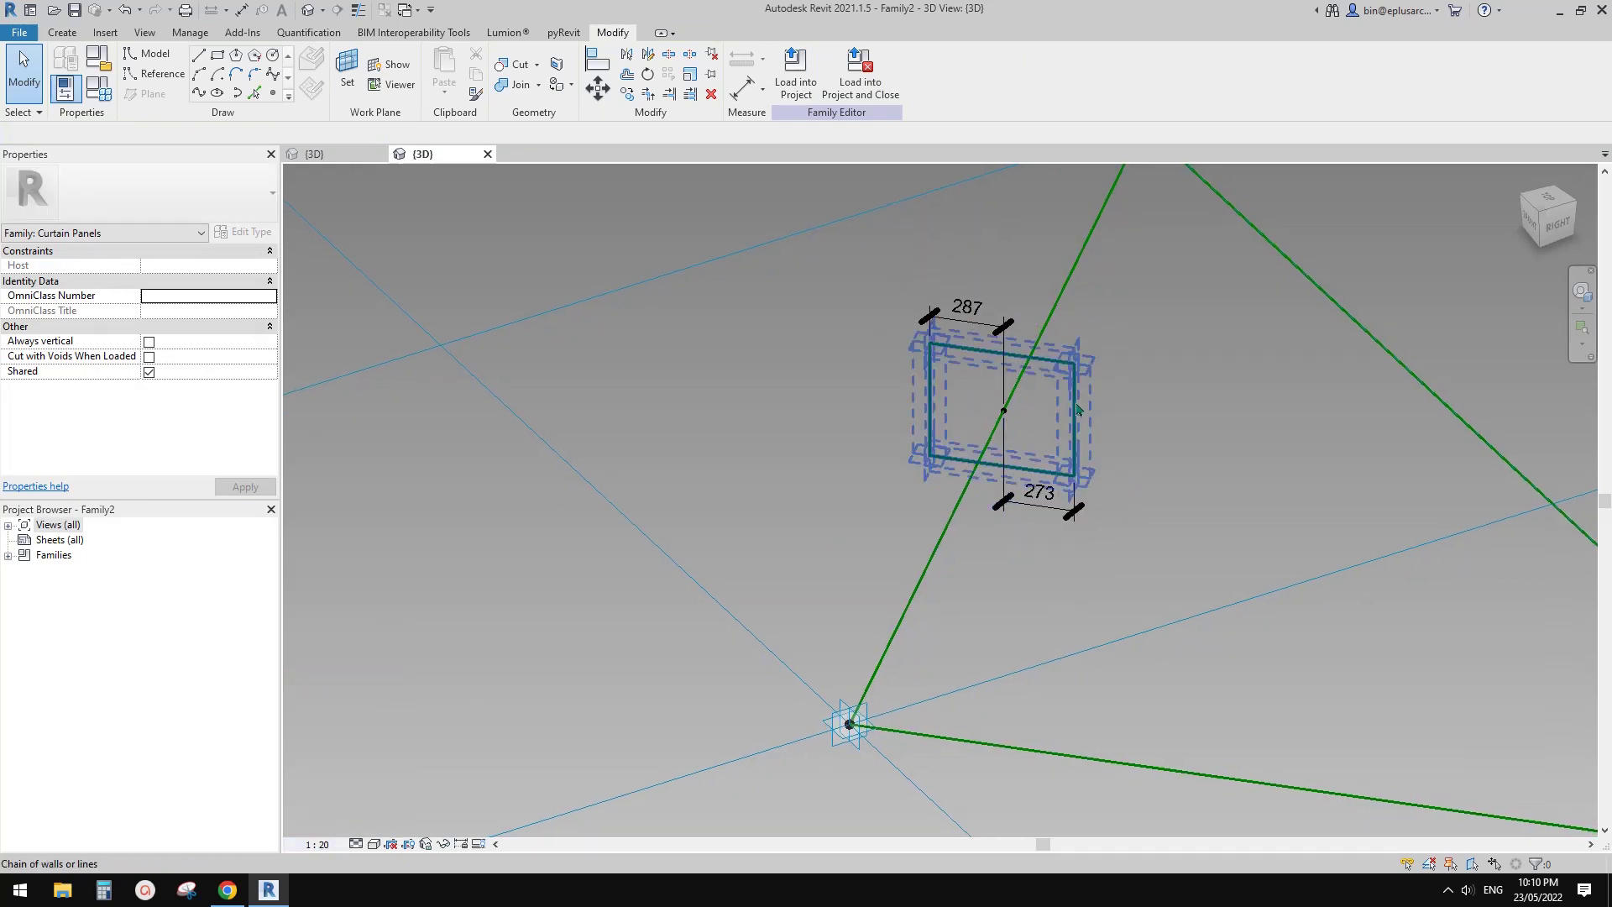
{"action": "left_click", "coordinate": [1049, 365]}
{"action": "left_click_drag", "start_coordinate": [1018, 436], "coordinate": [1004, 411]}
{"action": "left_click", "coordinate": [953, 468]}
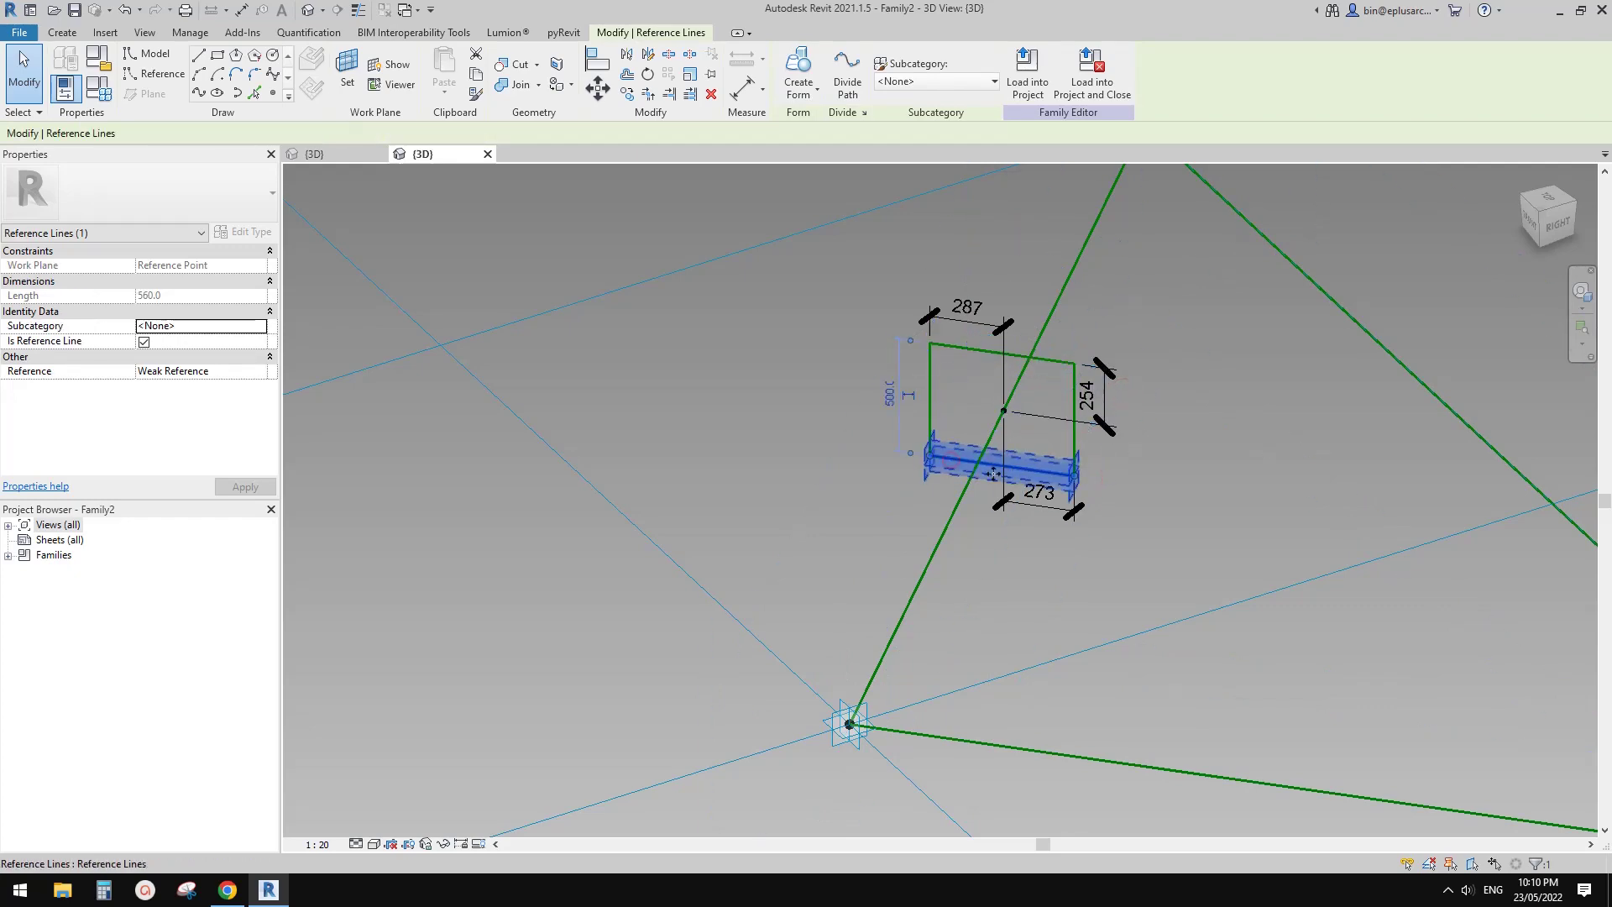
{"action": "left_click_drag", "start_coordinate": [1007, 416], "coordinate": [1004, 412]}
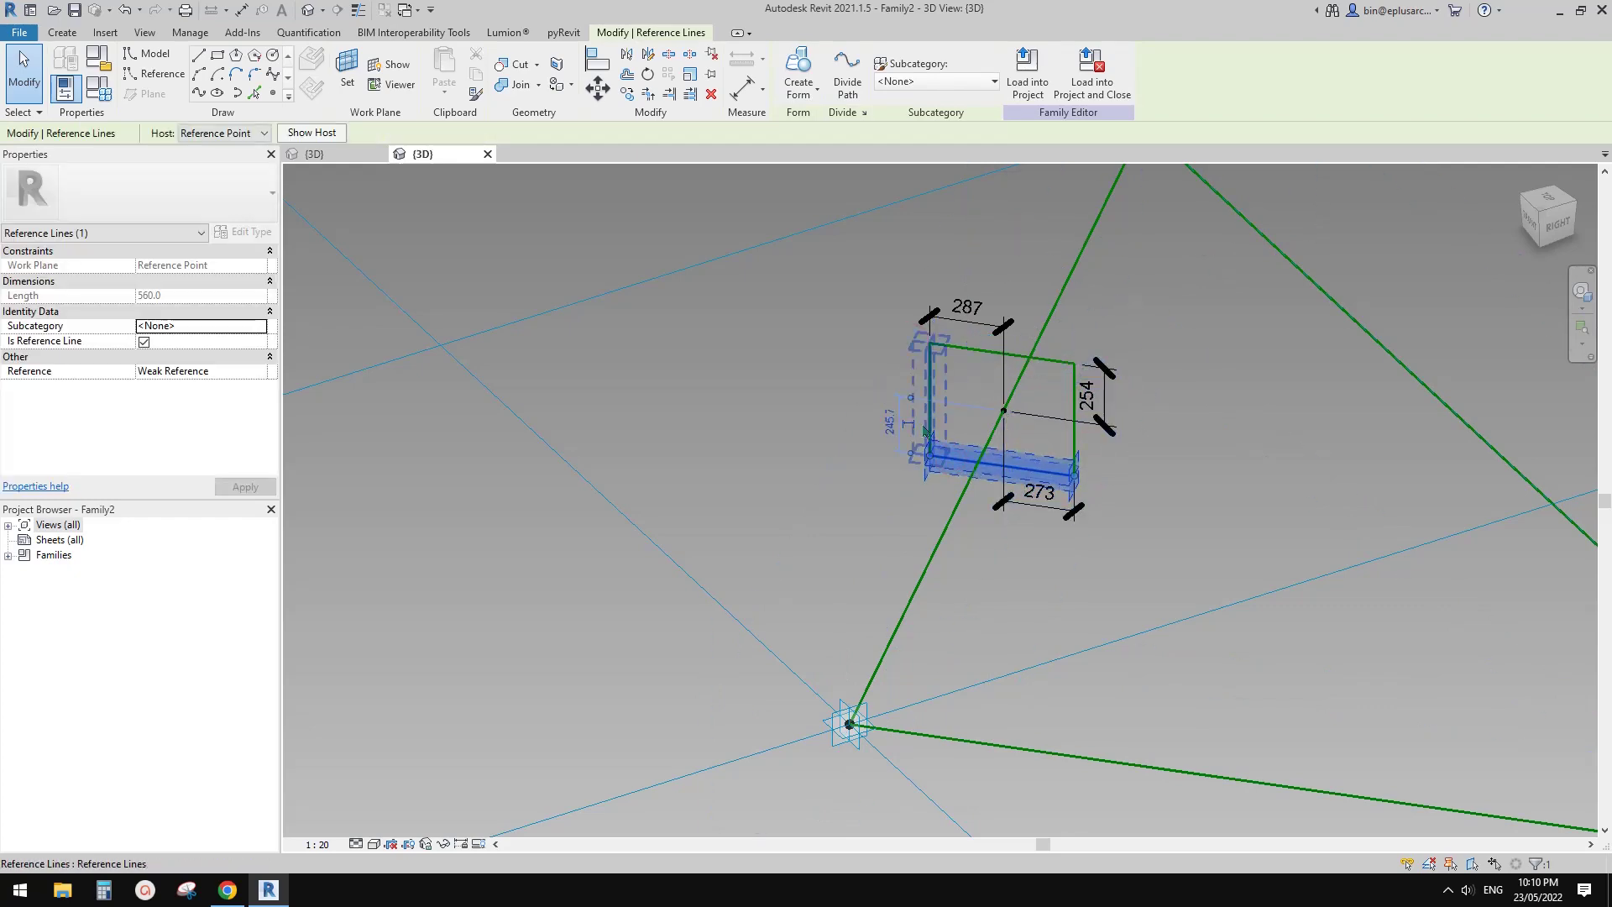
{"action": "left_click", "coordinate": [1079, 352]}
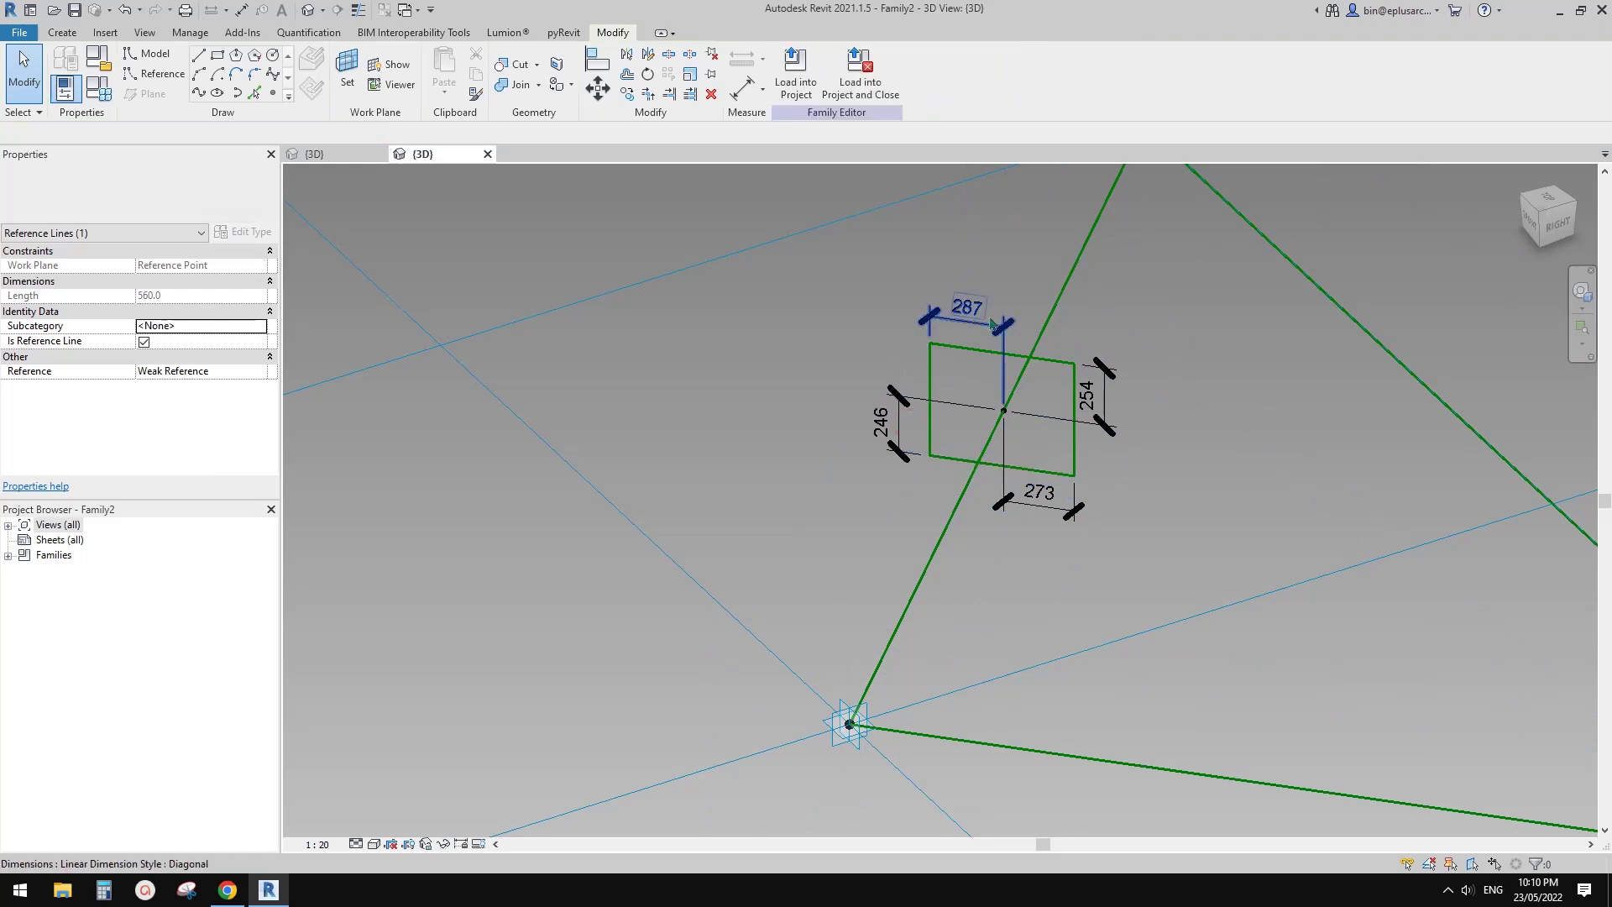
- Label all four rectangle dimensions with a new family type parameter named W
{"action": "left_click", "coordinate": [980, 322]}
{"action": "left_click", "coordinate": [904, 404], "text": "ctrl"}
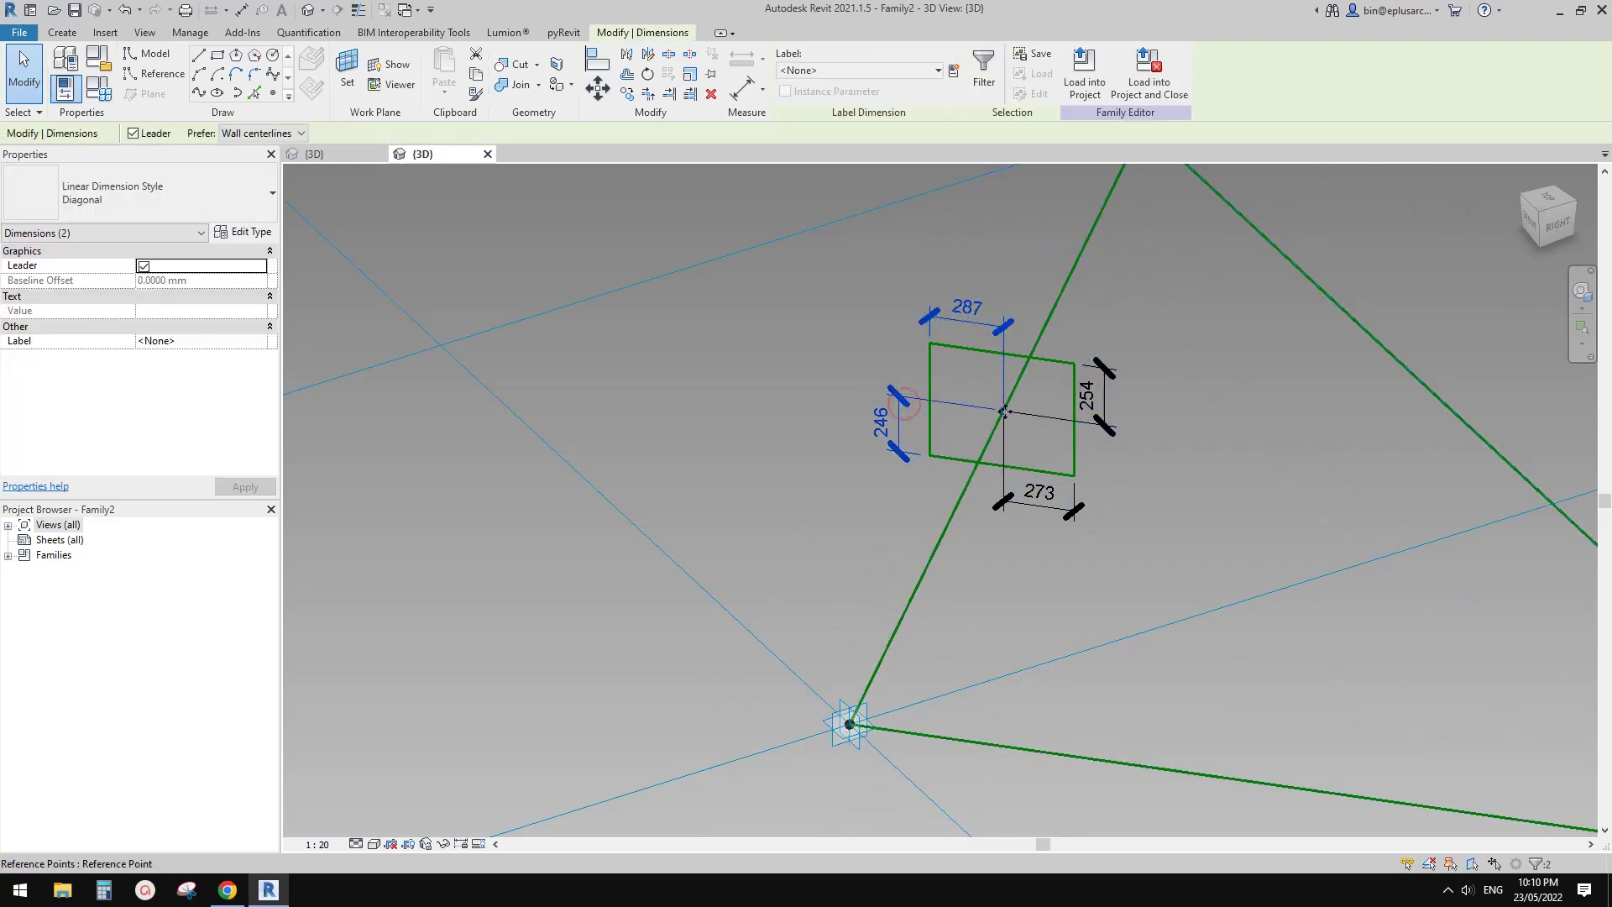
{"action": "left_click", "coordinate": [1103, 376], "text": "ctrl"}
{"action": "left_click", "coordinate": [1028, 505], "text": "ctrl"}
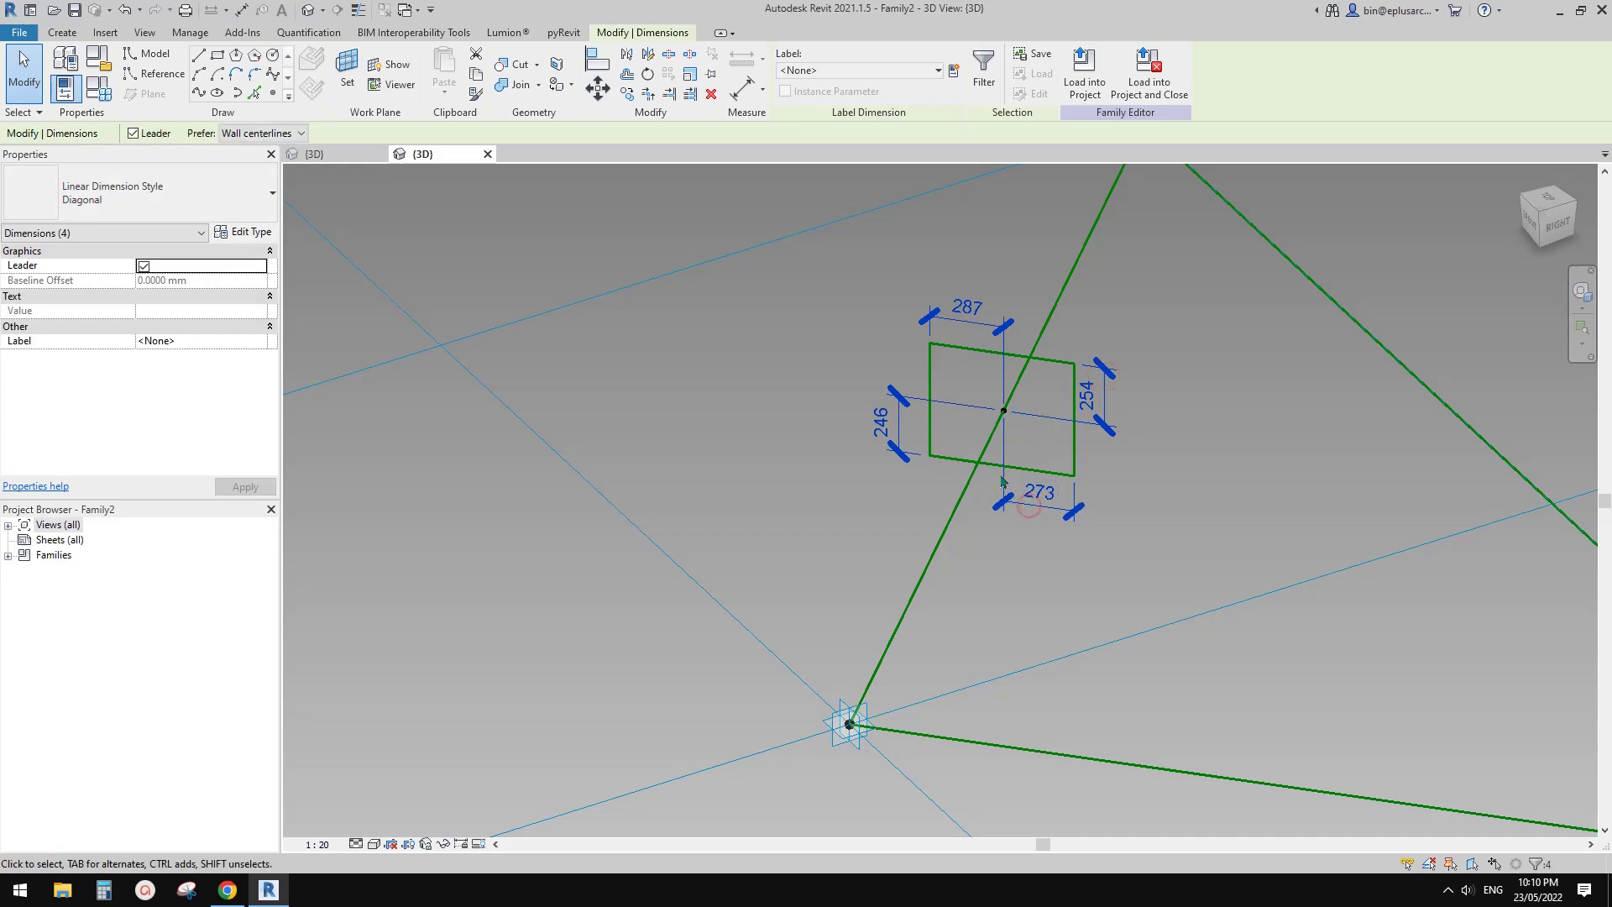
{"action": "middle_click_drag", "start_coordinate": [1158, 477], "coordinate": [1090, 420]}
{"action": "middle_click_drag", "start_coordinate": [1075, 359], "coordinate": [1104, 363], "text": "shift"}
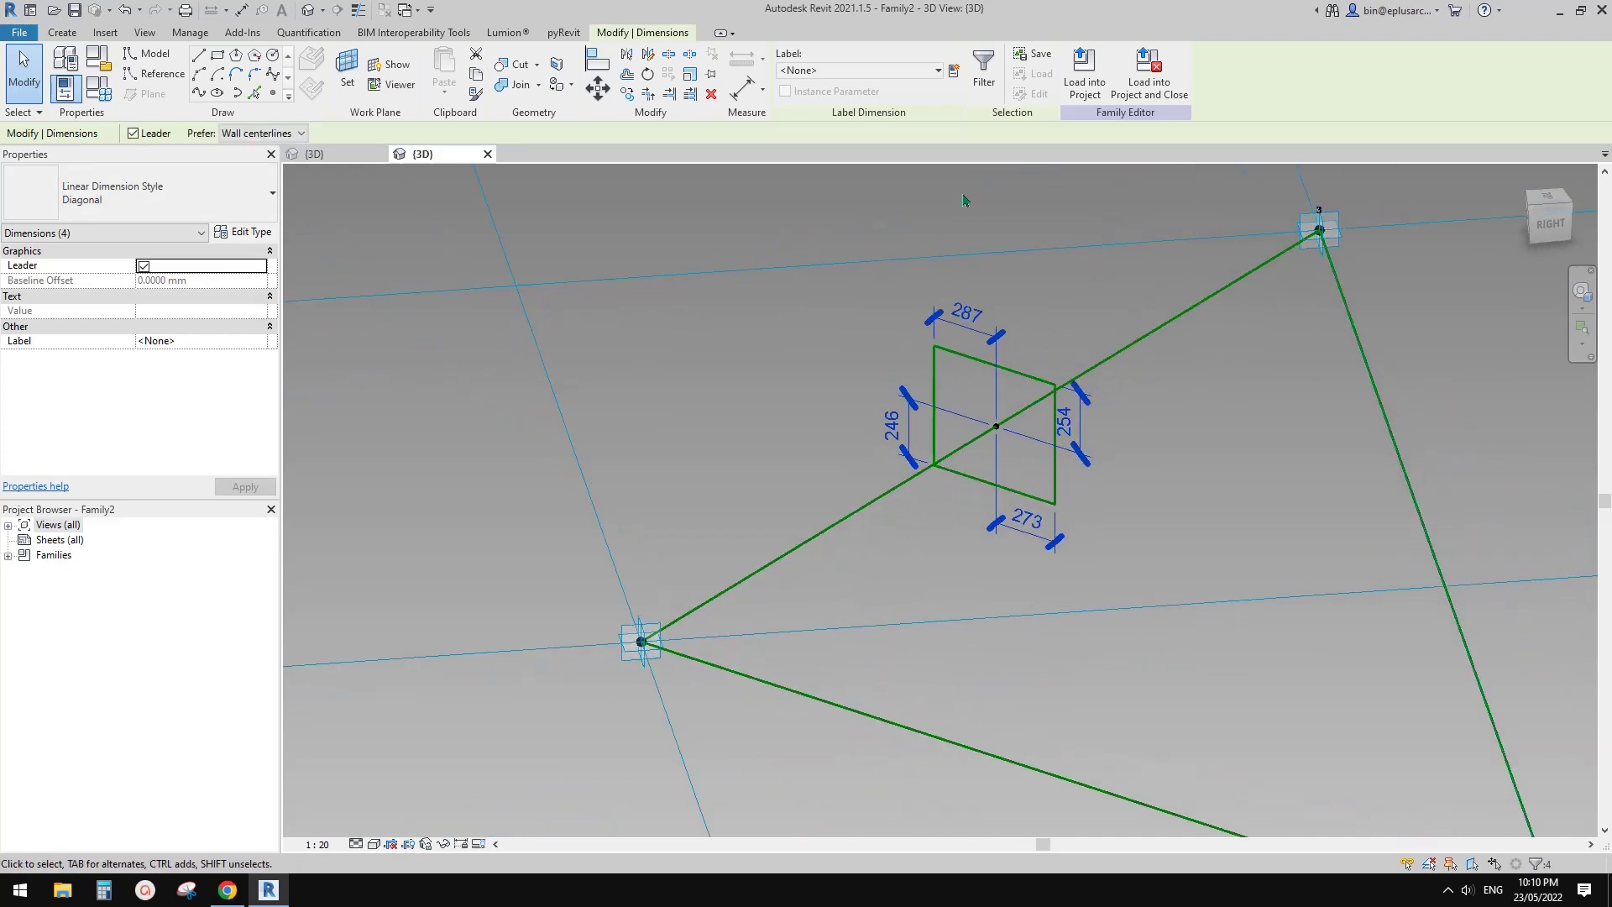
{"action": "left_click", "coordinate": [954, 71]}
{"action": "type", "text": "W"}
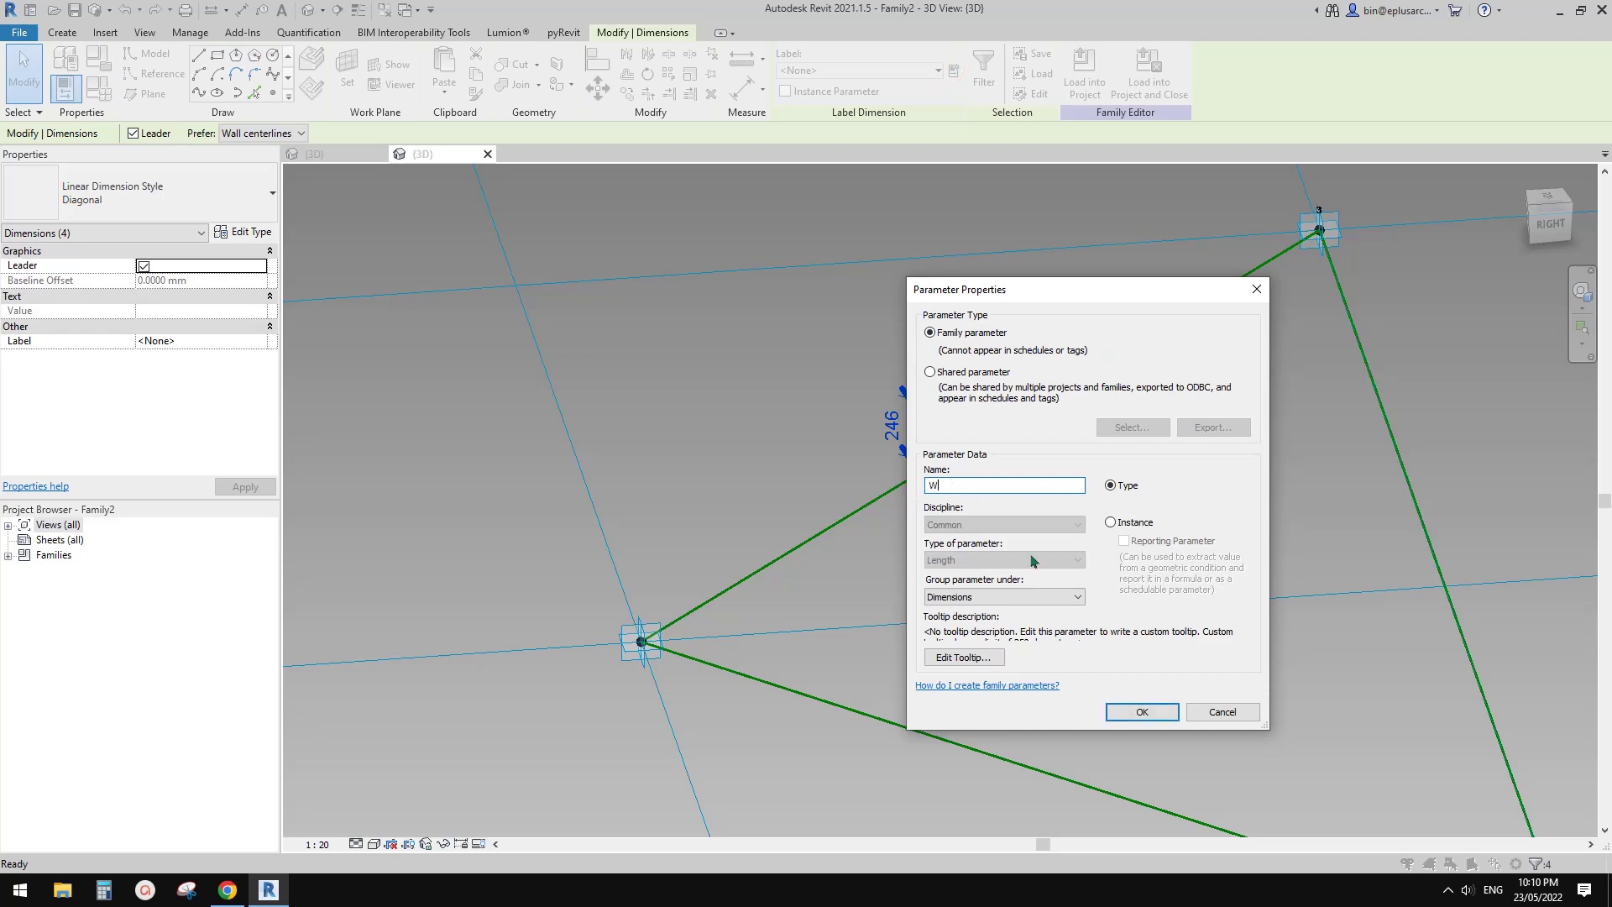
{"action": "left_click", "coordinate": [1142, 712]}
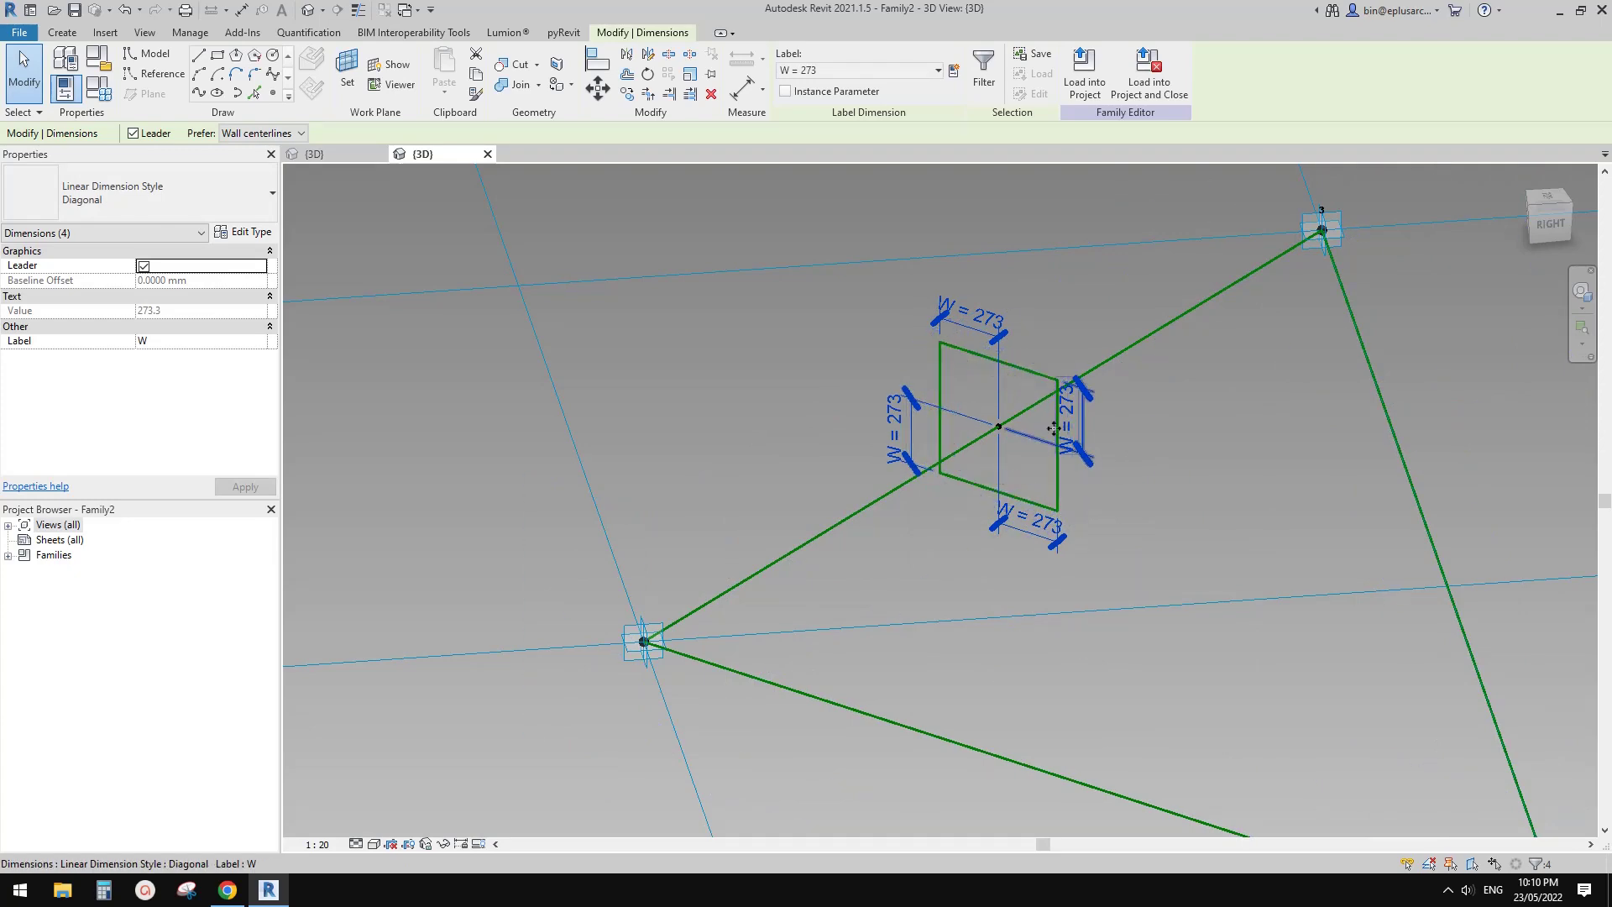
- Create a solid swept frame from the reference-line rectangle profile and the triangle's three reference lines
{"action": "middle_click_drag", "start_coordinate": [1013, 411], "coordinate": [1061, 532], "text": "shift"}
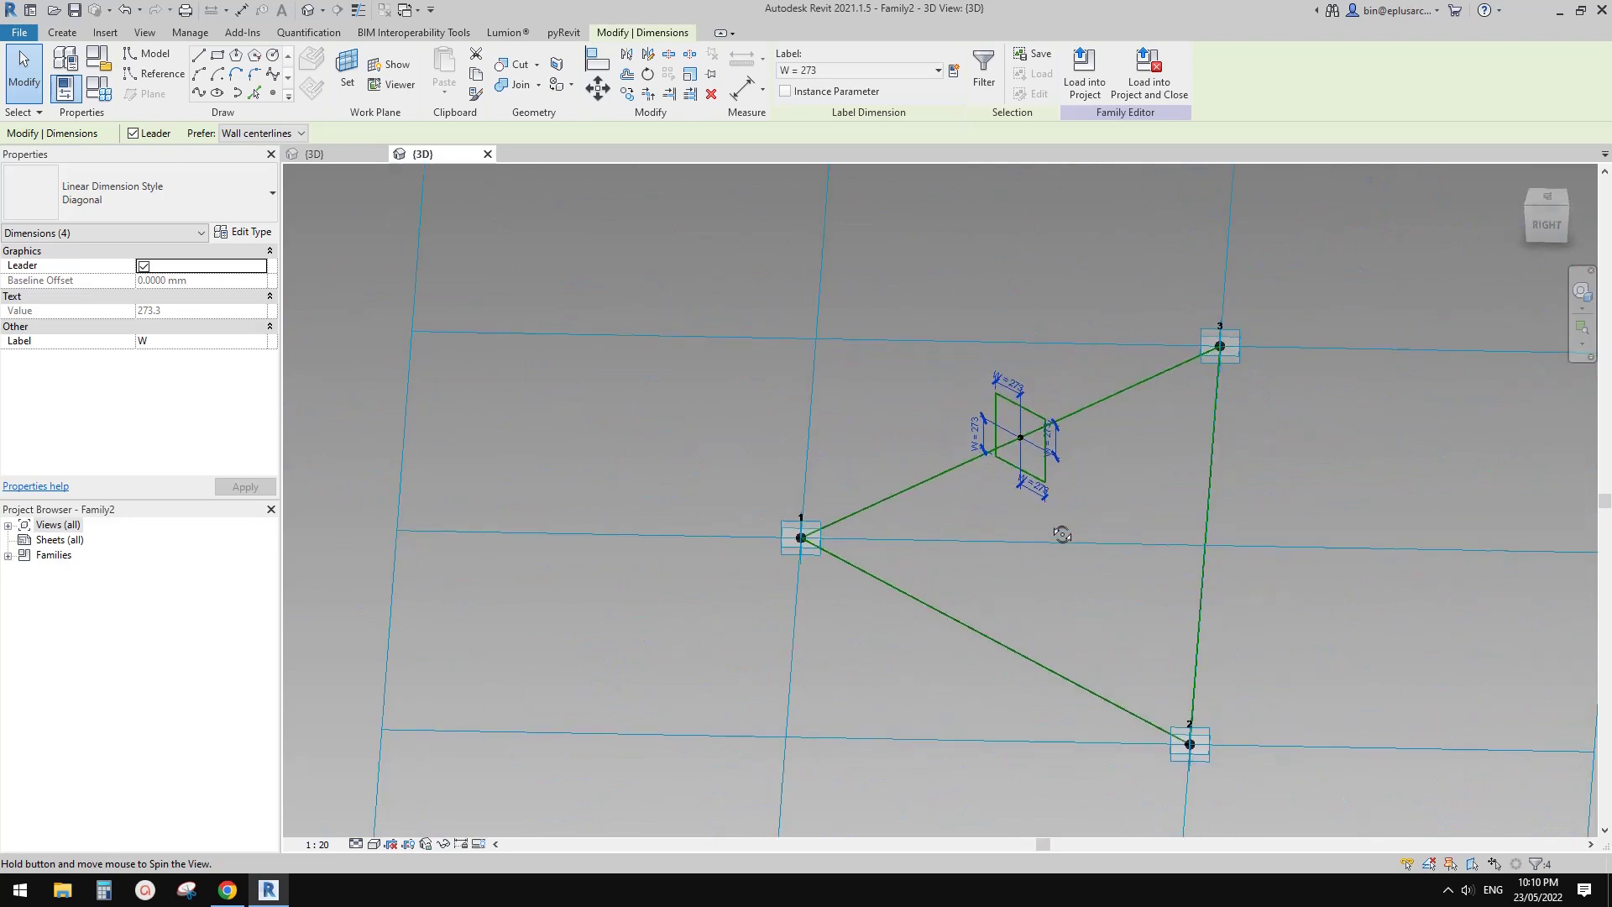
{"action": "scroll", "coordinate": [1049, 506], "scroll_direction": "up", "scroll_amount": 1}
{"action": "key", "text": "Escape"}
{"action": "key", "text": "Tab"}
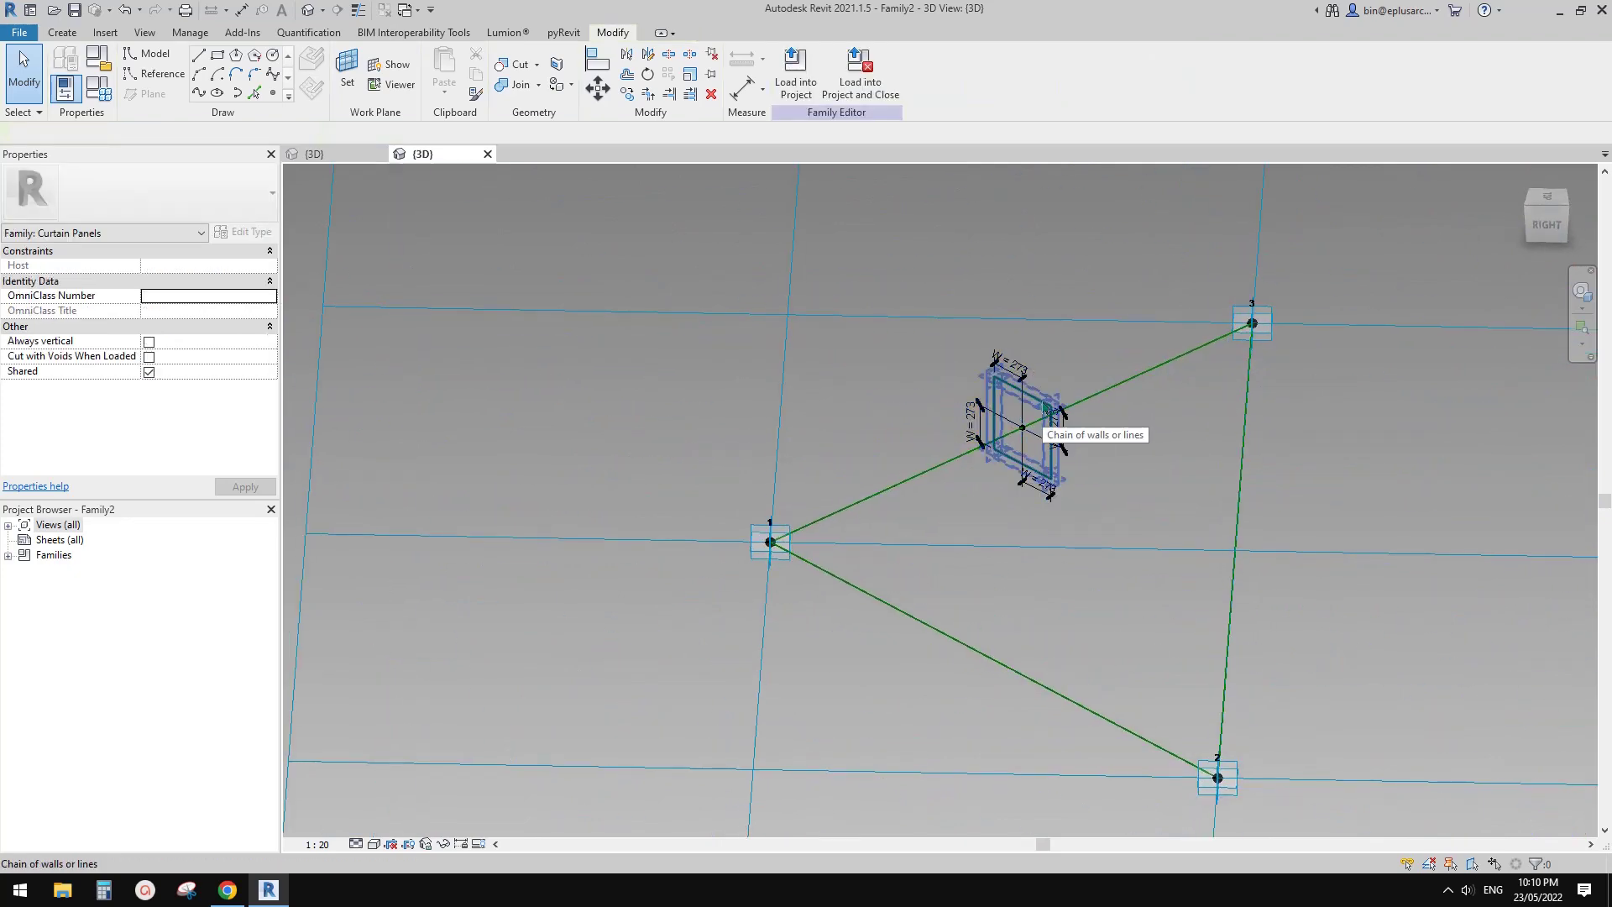
{"action": "left_click", "coordinate": [1045, 409]}
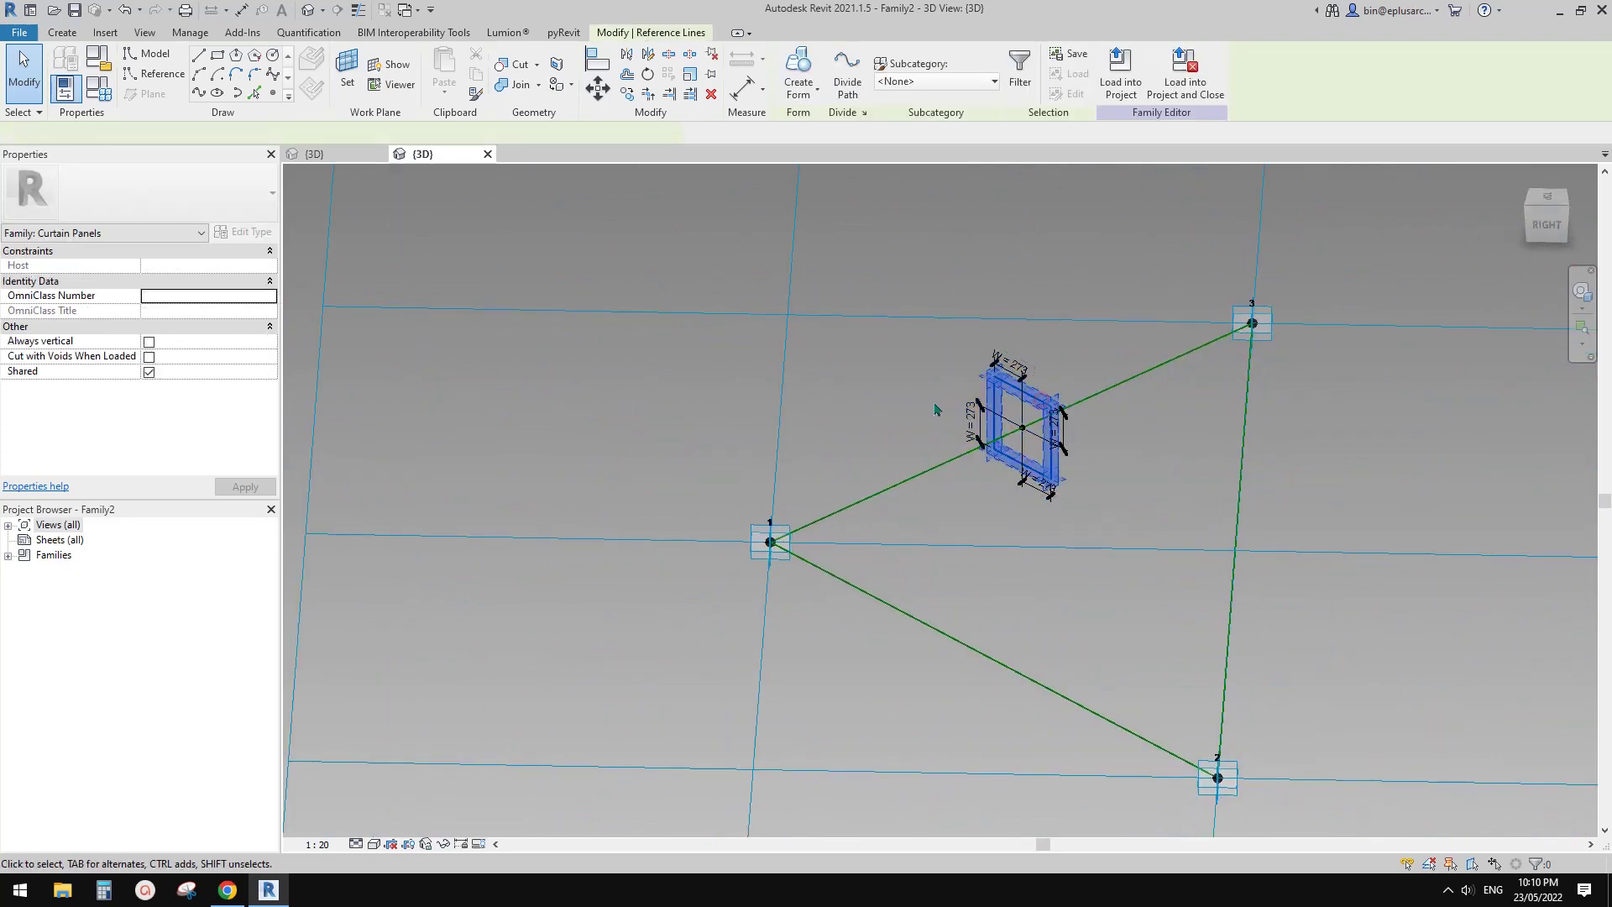
{"action": "left_click", "coordinate": [1131, 384], "text": "ctrl"}
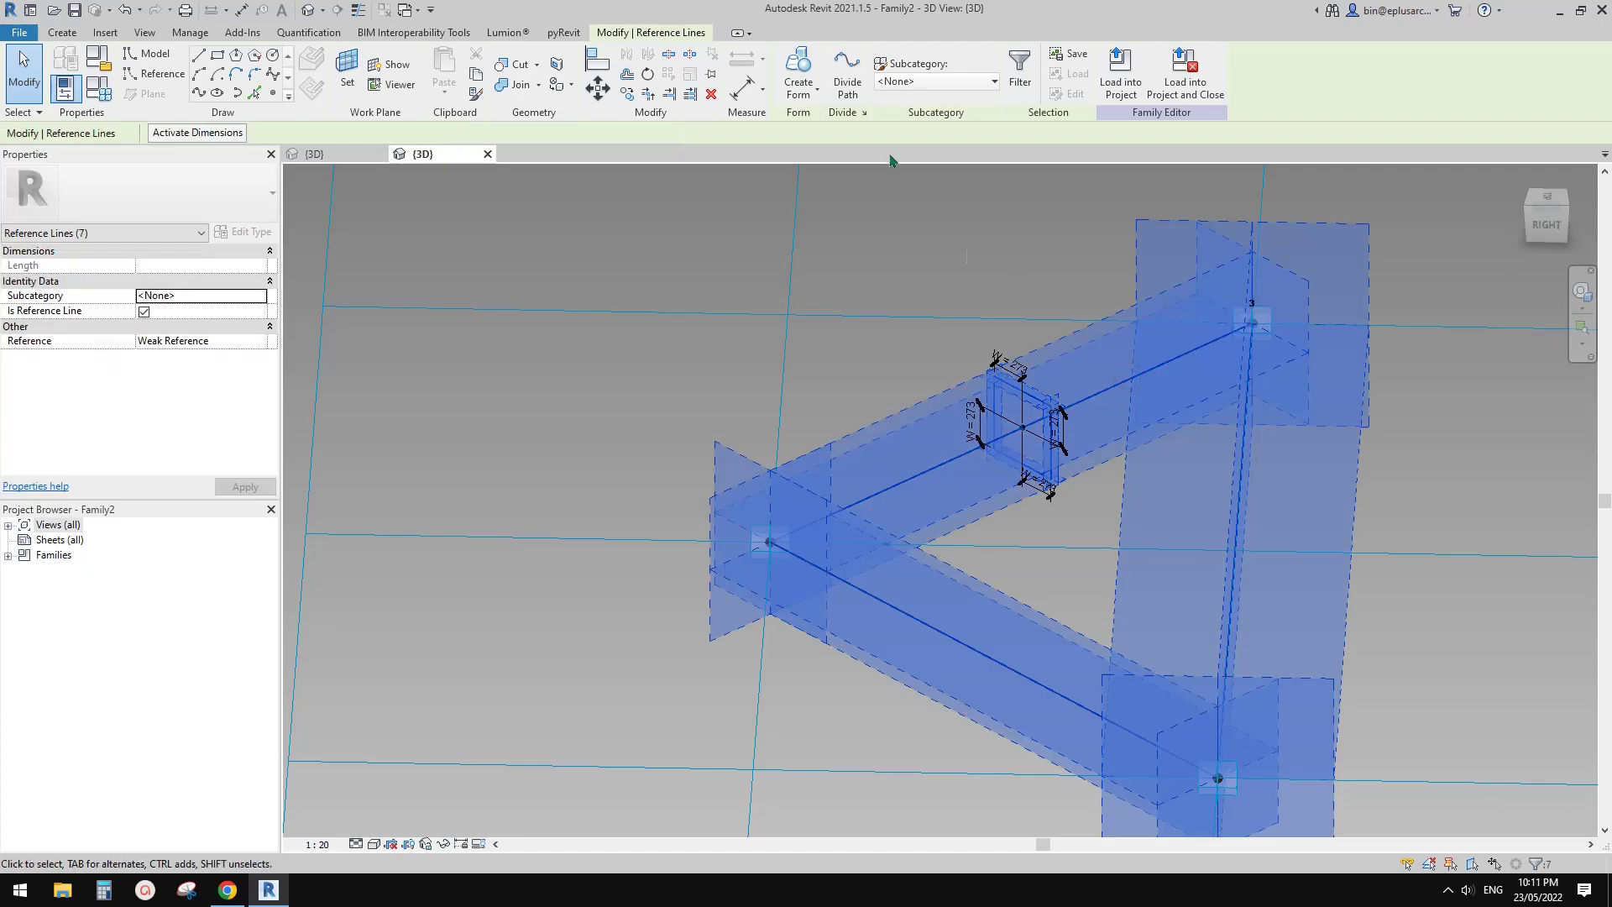
{"action": "left_click", "coordinate": [798, 74]}
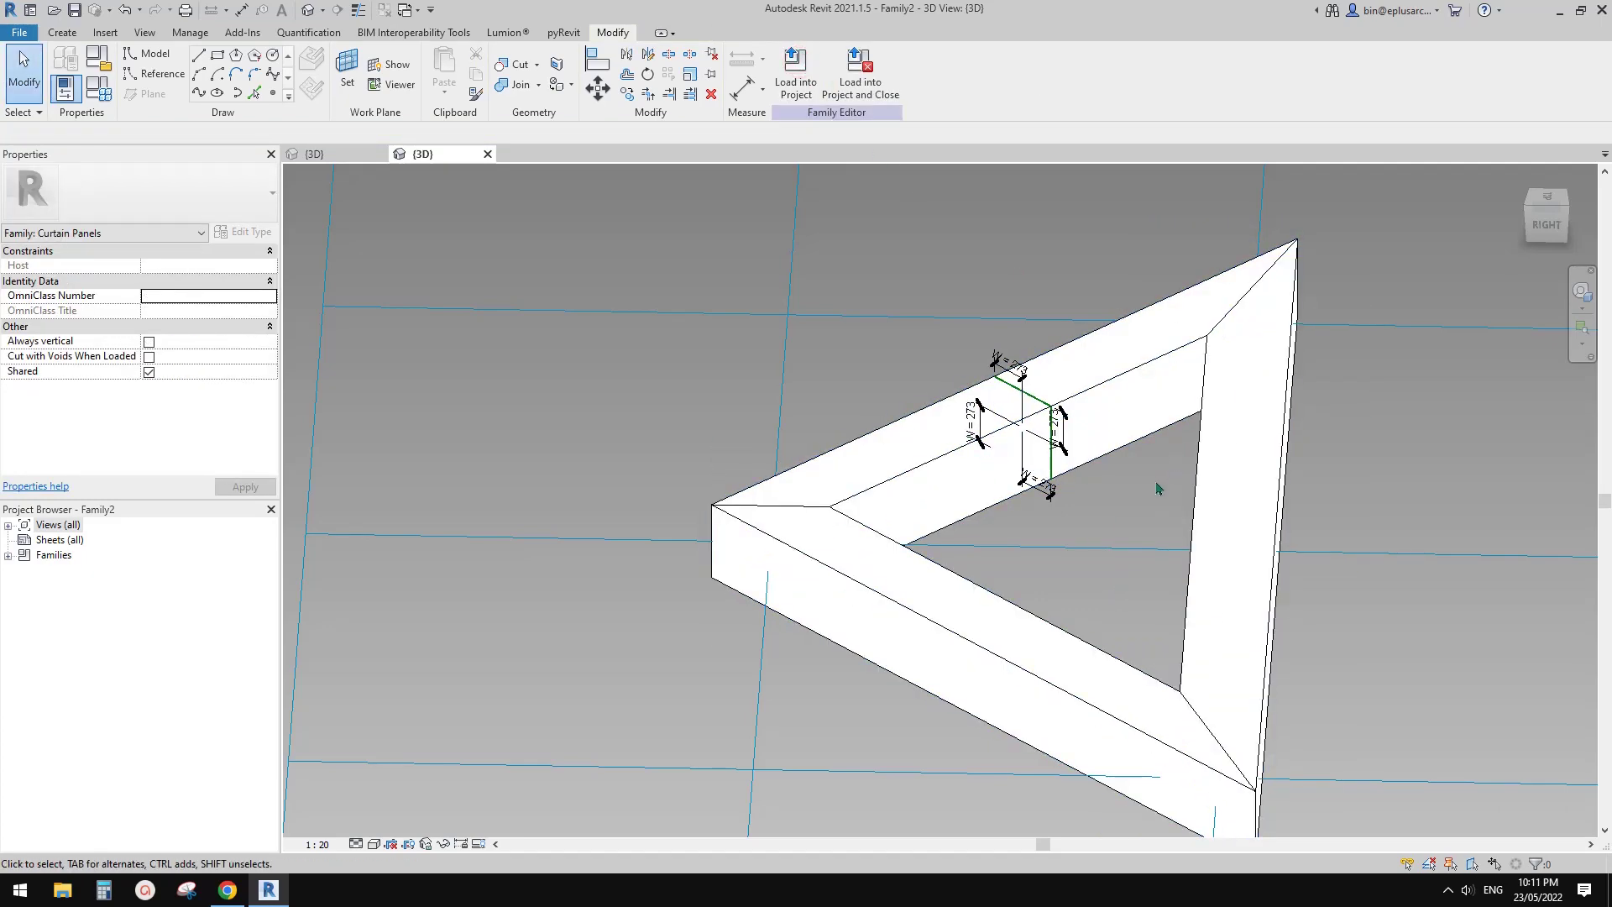
{"action": "scroll", "coordinate": [1151, 594], "scroll_direction": "down", "scroll_amount": 3}
{"action": "scroll", "coordinate": [1108, 561], "scroll_direction": "up", "scroll_amount": 2}
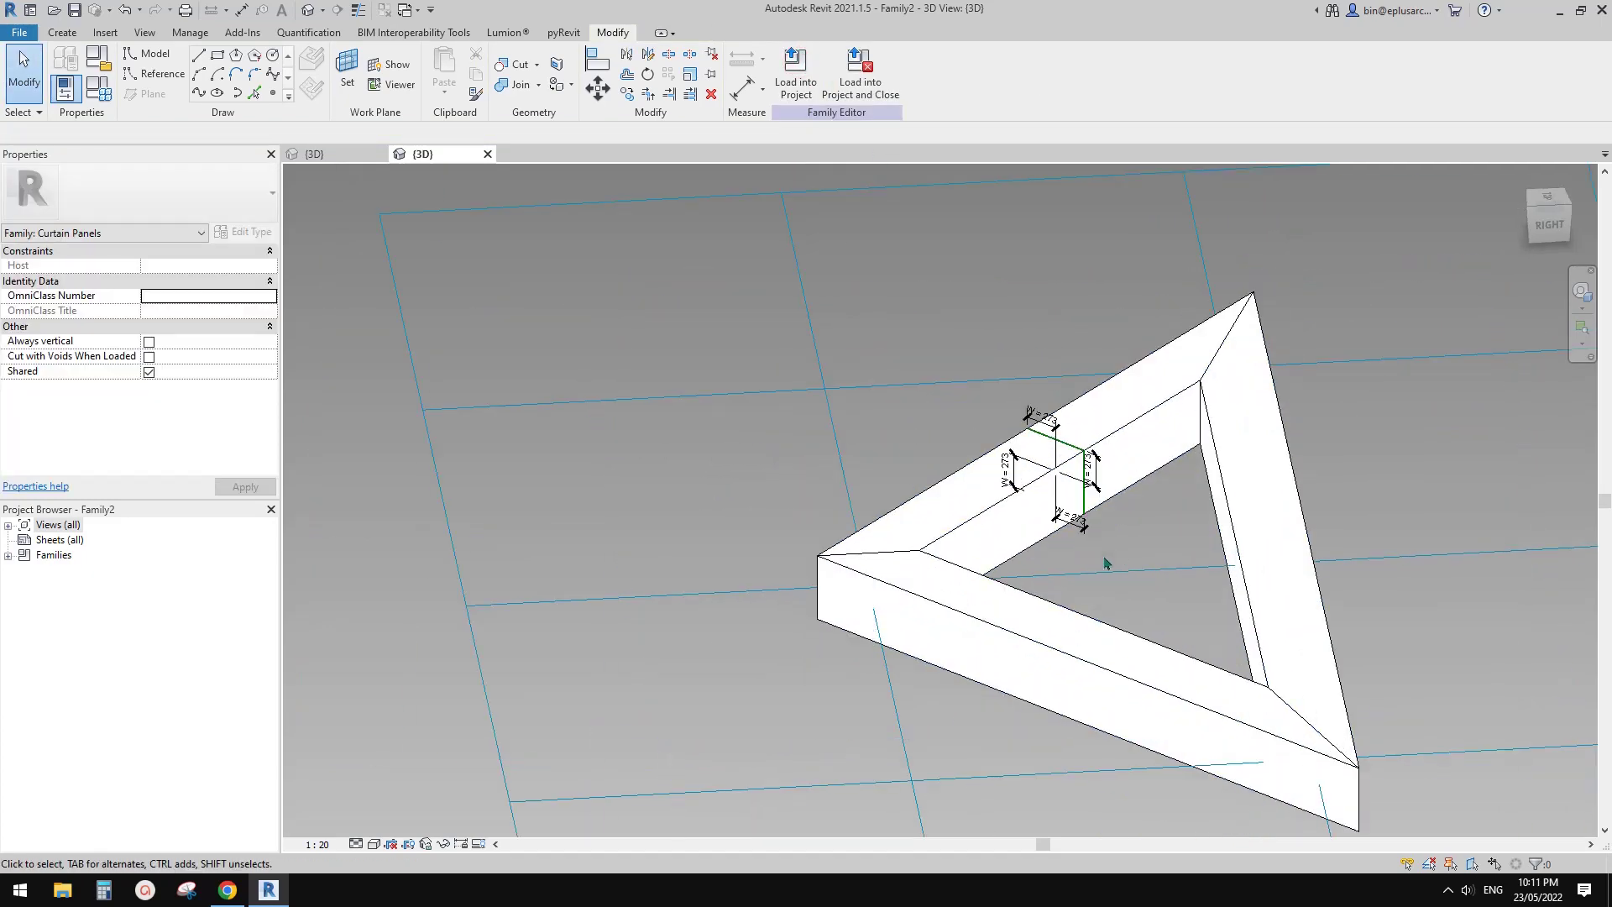
- Temporarily hide the swept frame and create a flat triangular panel form from the three reference lines of the triangle
{"action": "left_click", "coordinate": [992, 520]}
{"action": "middle_click_drag", "start_coordinate": [1071, 584], "coordinate": [1079, 564]}
{"action": "key", "text": "h"}
{"action": "key", "text": "Tab"}
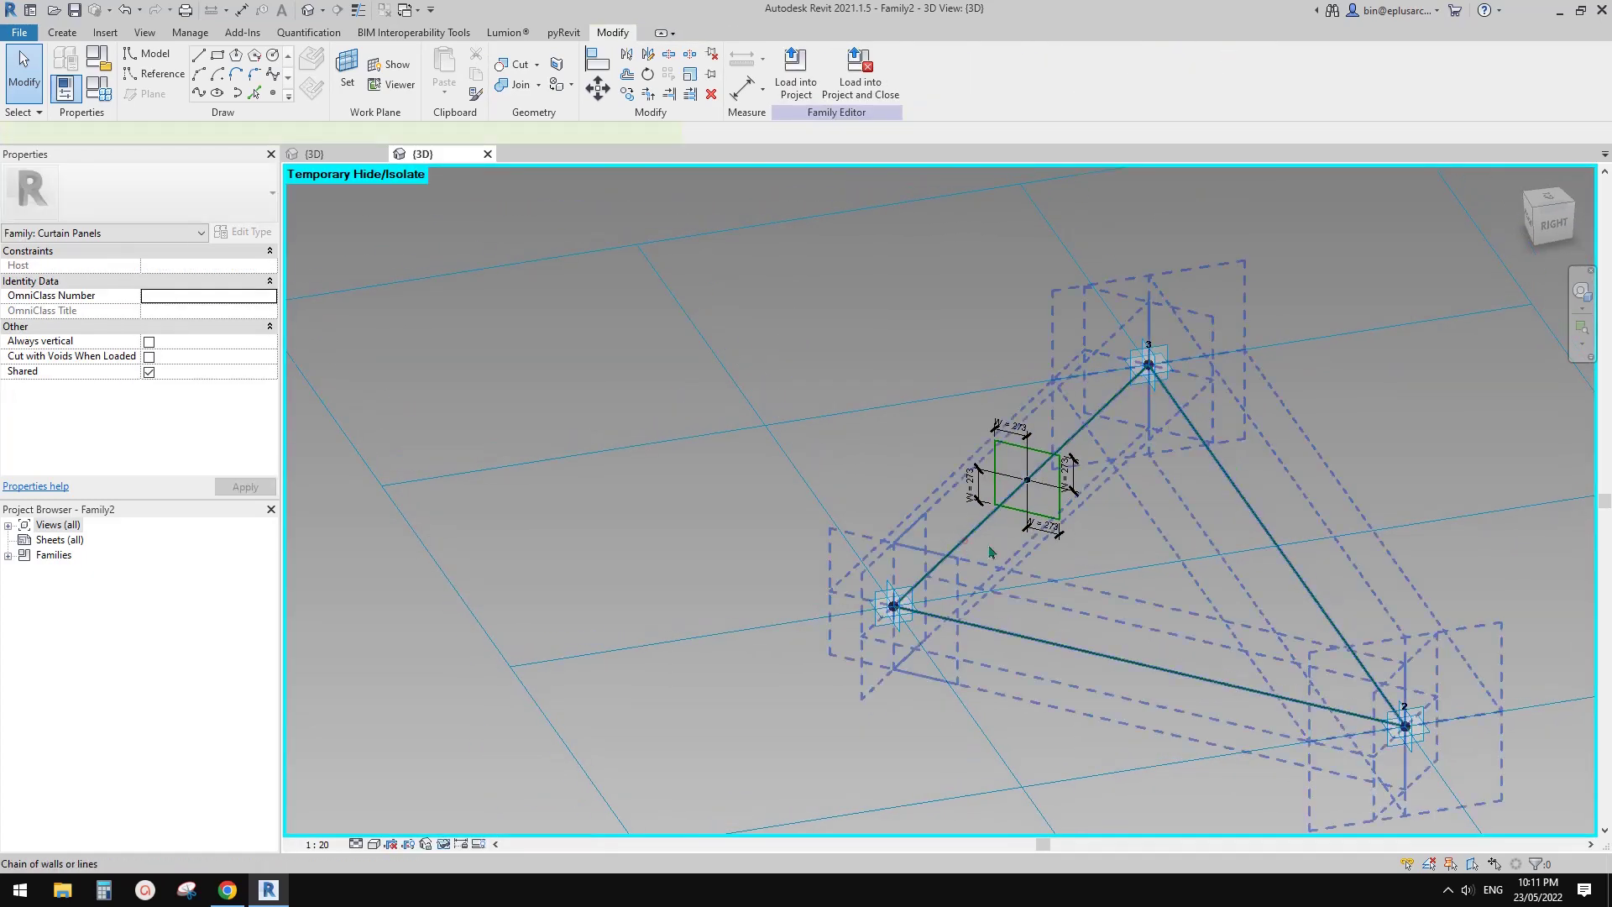
{"action": "left_click", "coordinate": [964, 541]}
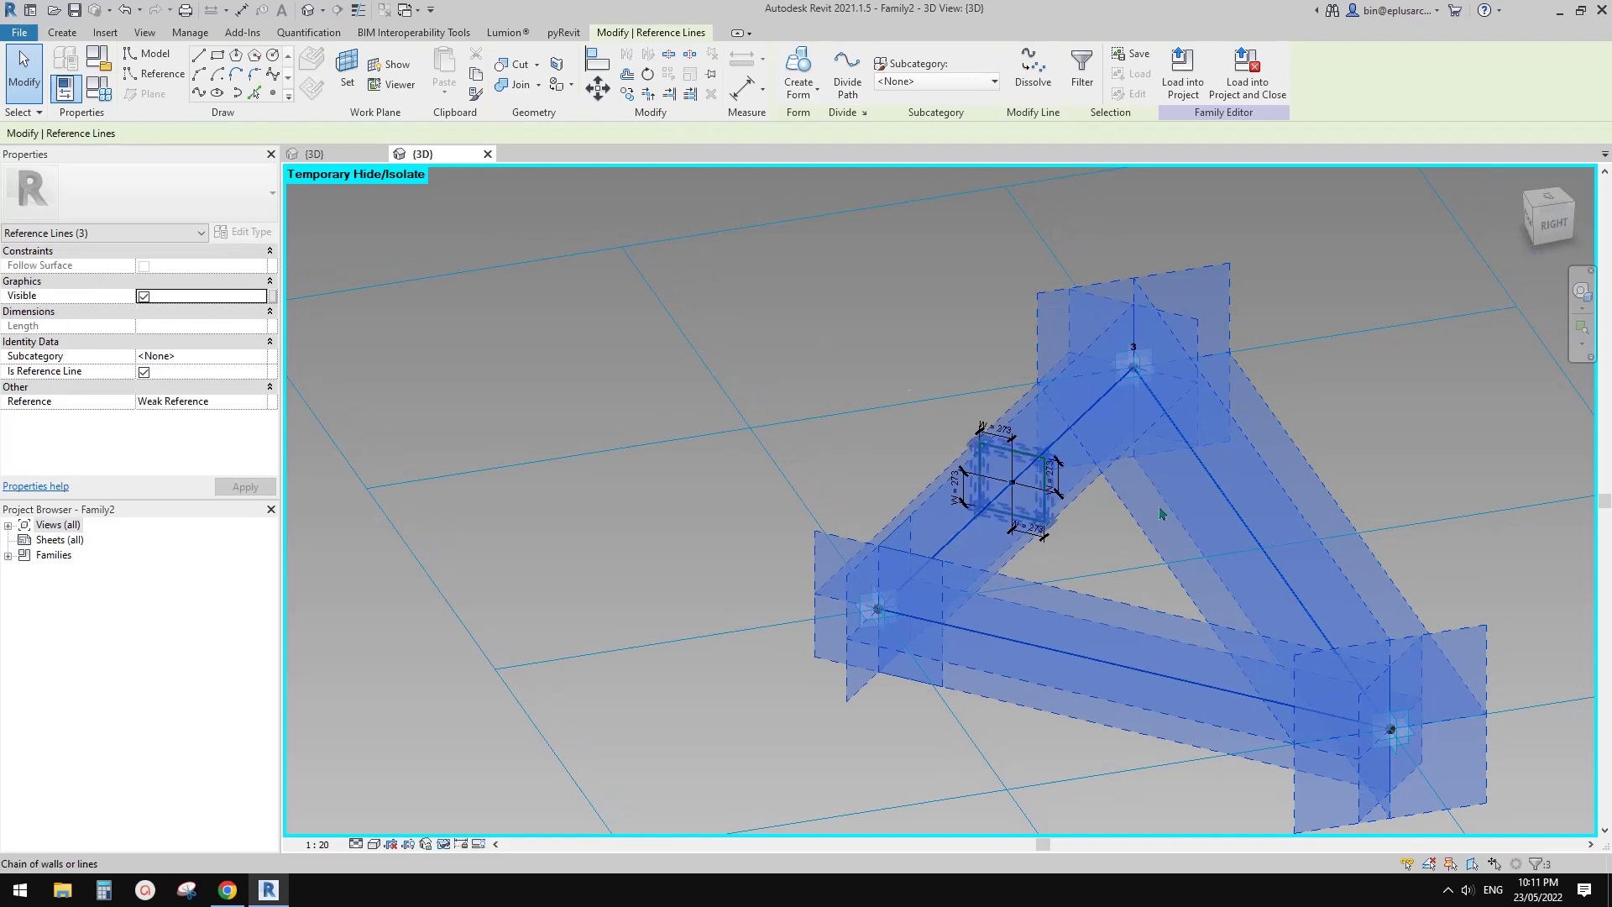
{"action": "left_click", "coordinate": [797, 67]}
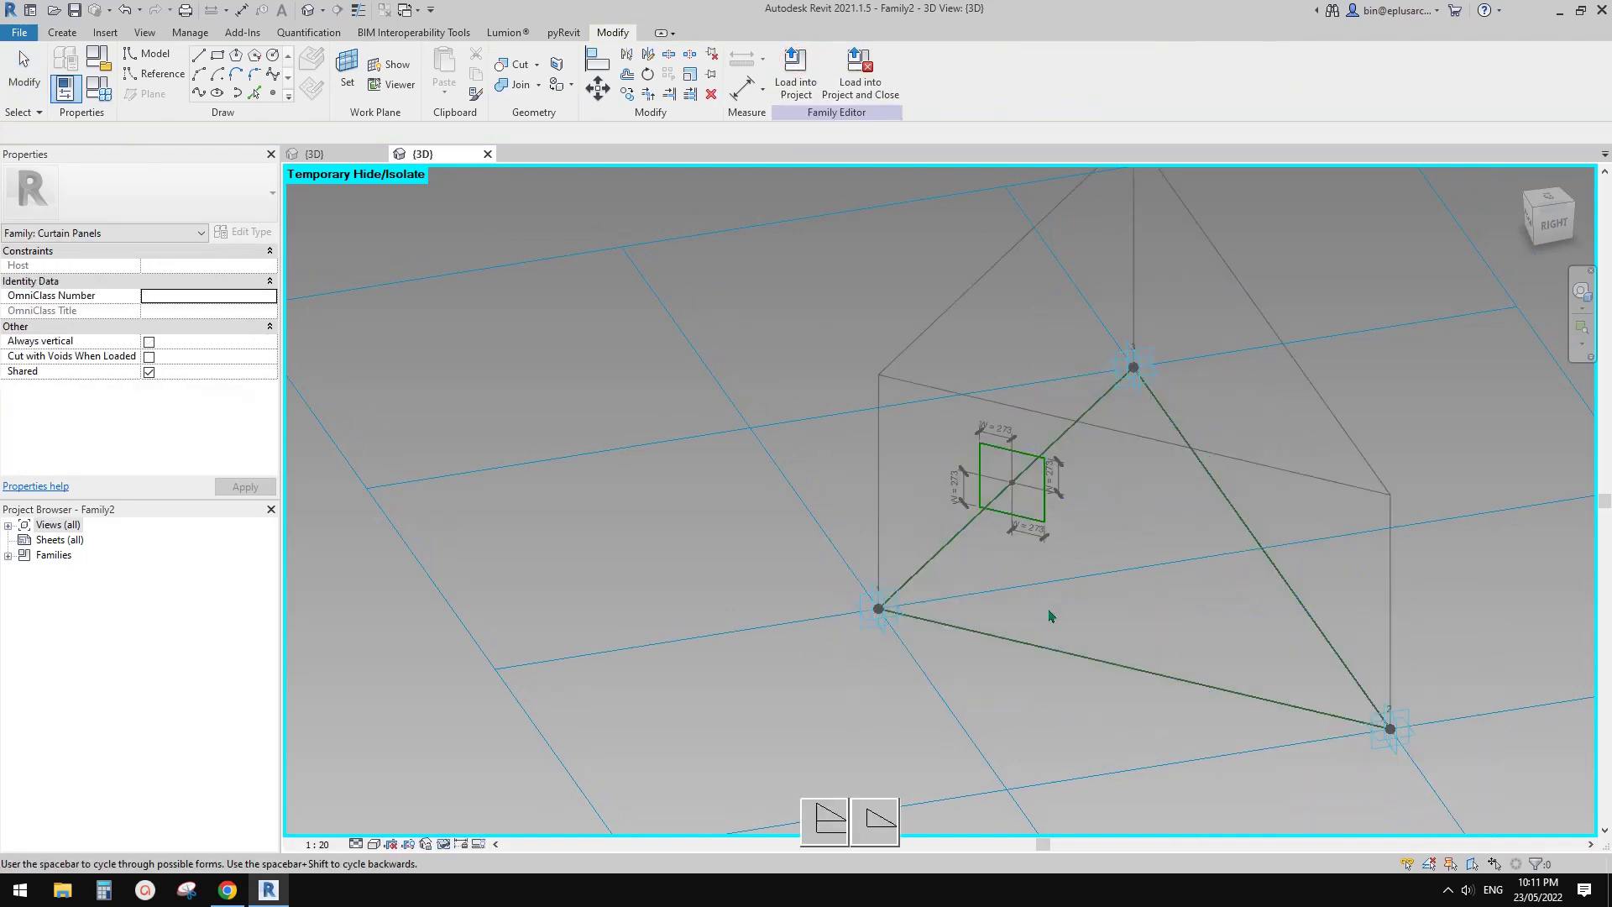
{"action": "left_click", "coordinate": [883, 821]}
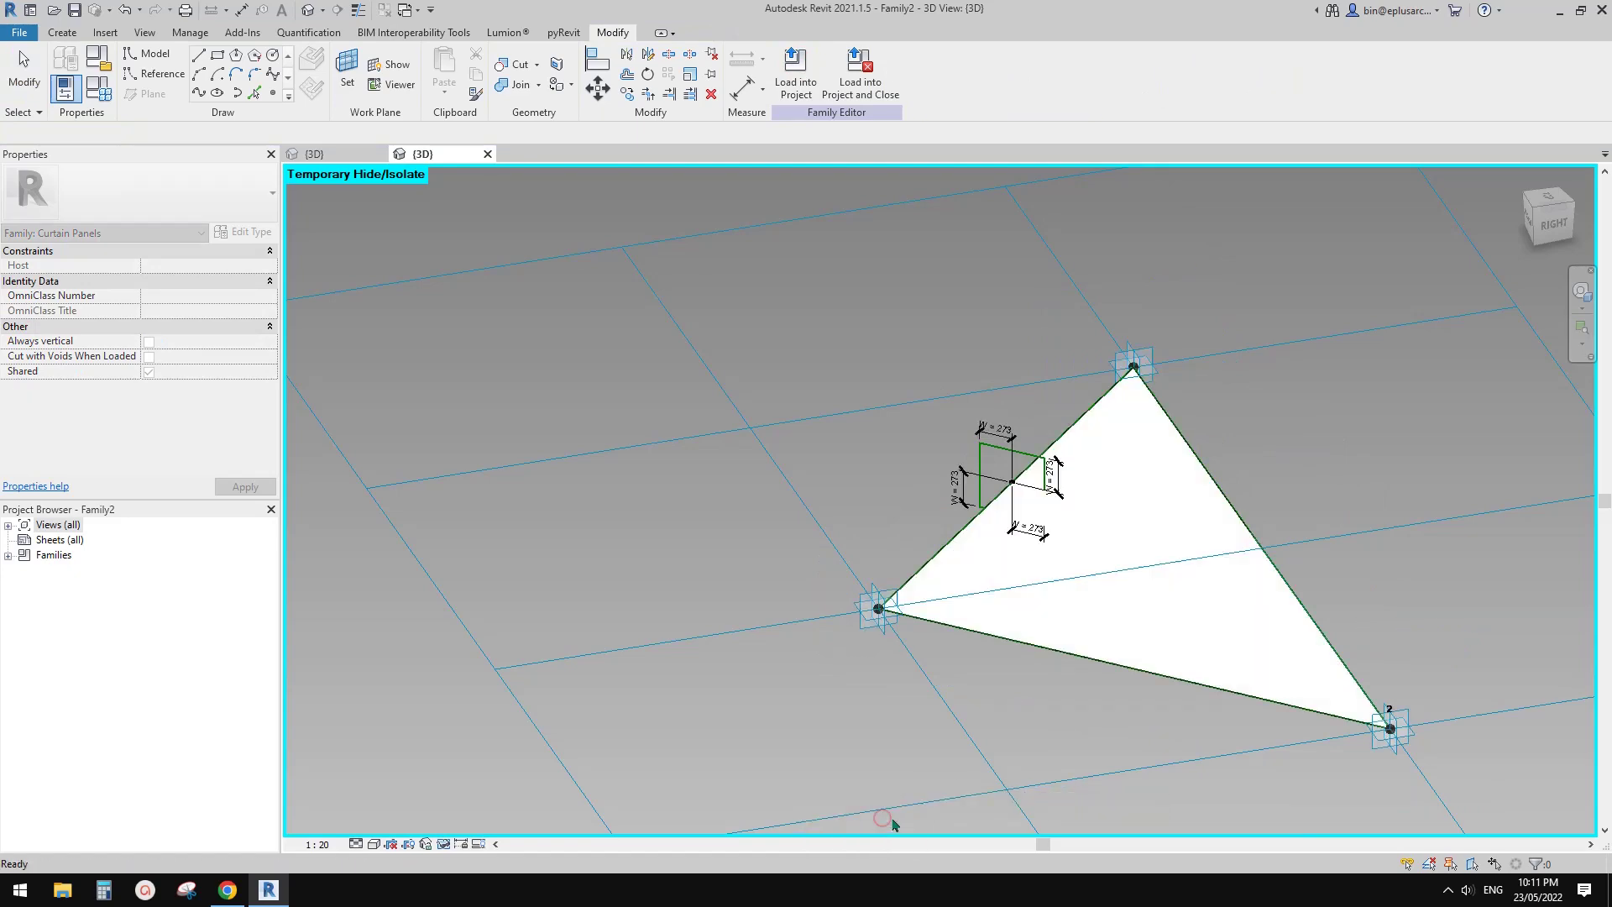
{"action": "middle_click_drag", "start_coordinate": [1181, 635], "coordinate": [1150, 660]}
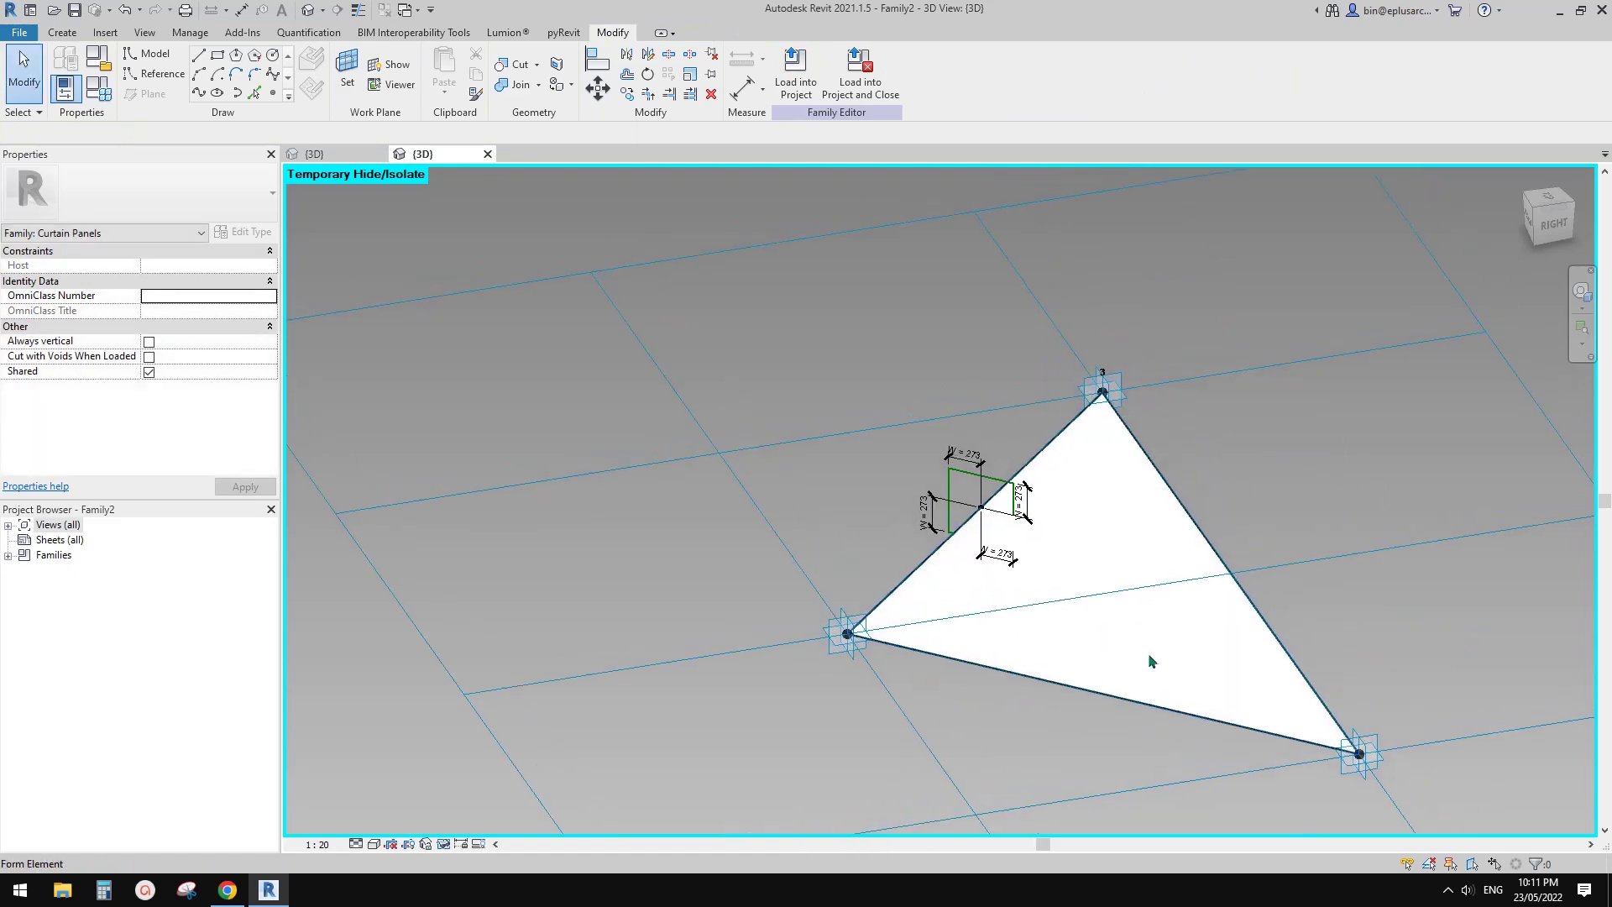
- Associate the flat triangular panel's material with a new family type parameter named Material
{"action": "left_click", "coordinate": [1200, 642]}
{"action": "key", "text": "Escape"}
{"action": "middle_click_drag", "start_coordinate": [1116, 561], "coordinate": [1236, 579]}
{"action": "left_click", "coordinate": [1197, 592]}
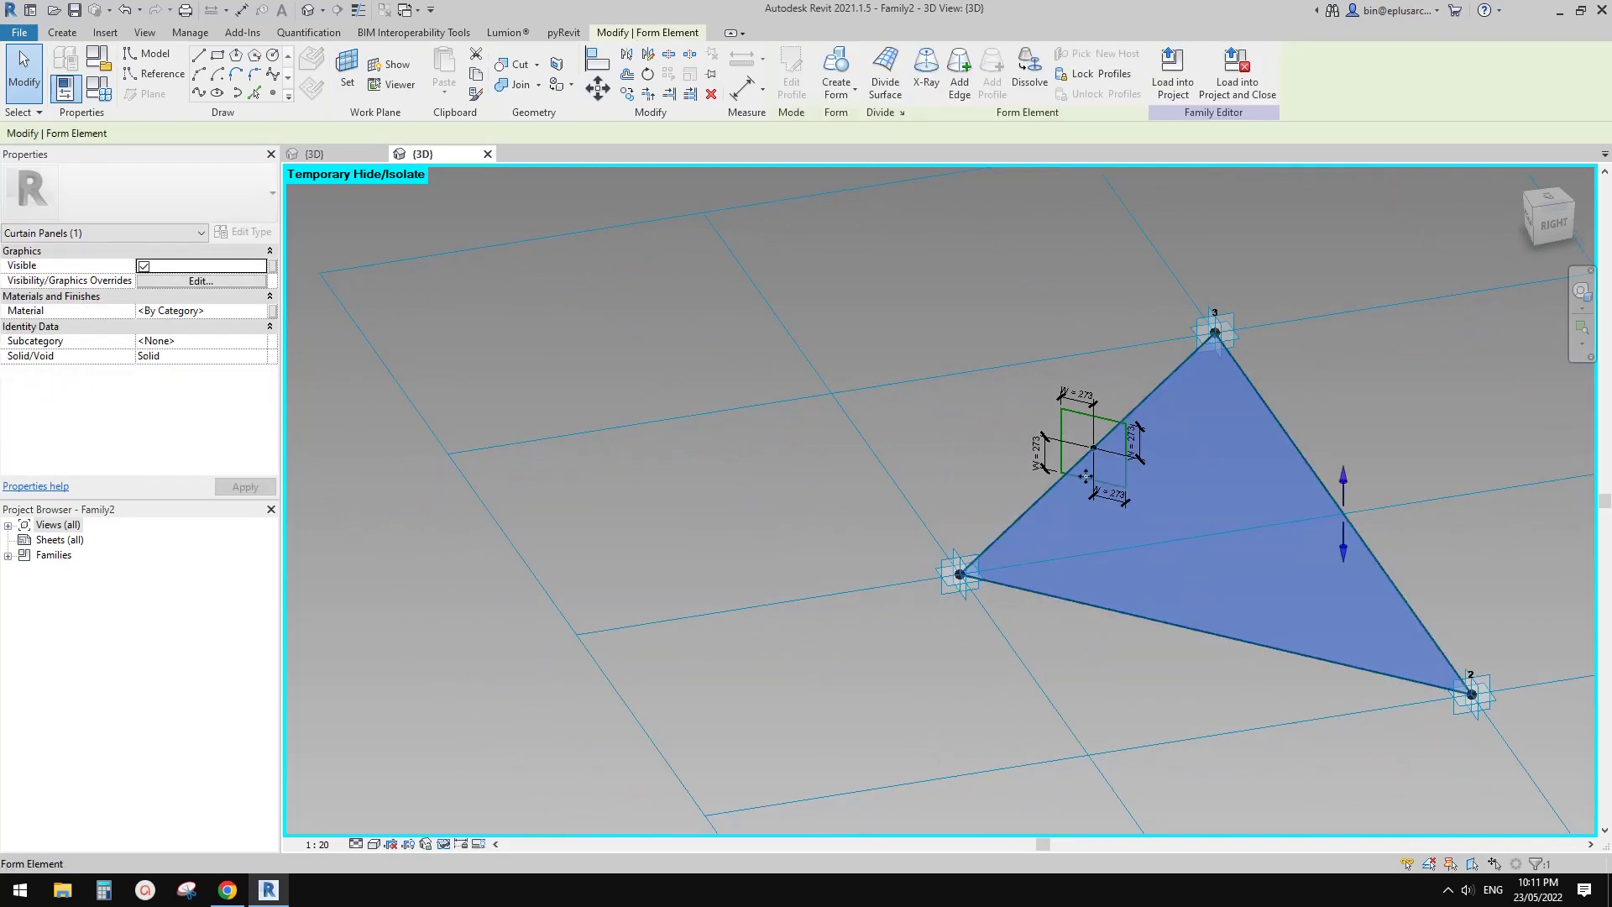
{"action": "left_click", "coordinate": [272, 312]}
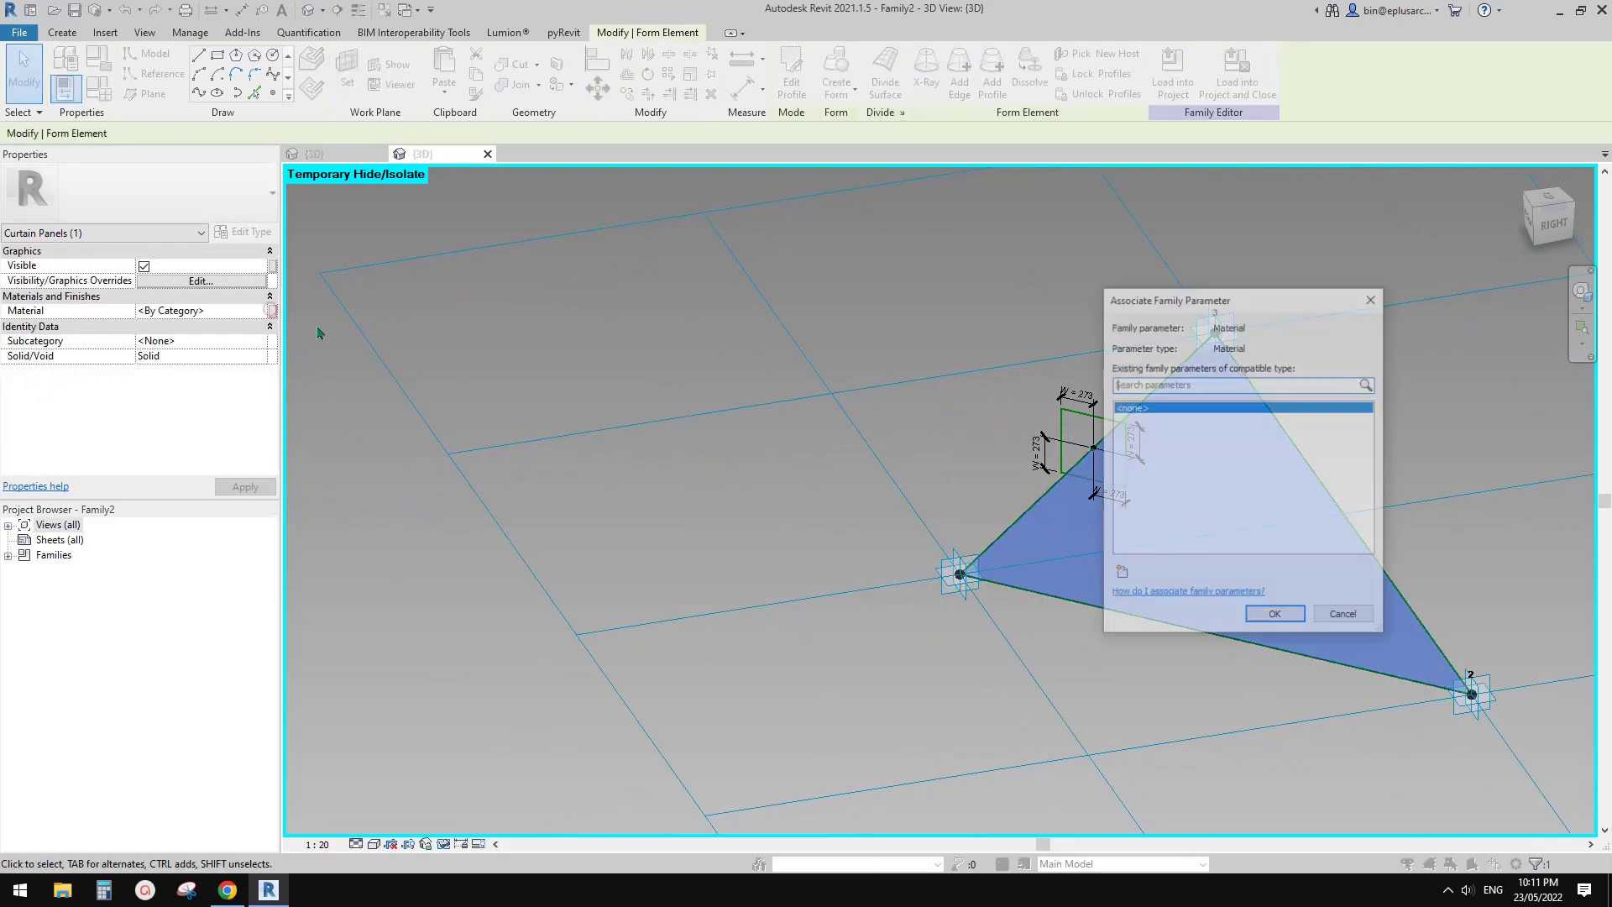
{"action": "left_click", "coordinate": [1123, 568]}
{"action": "type", "text": "m"}
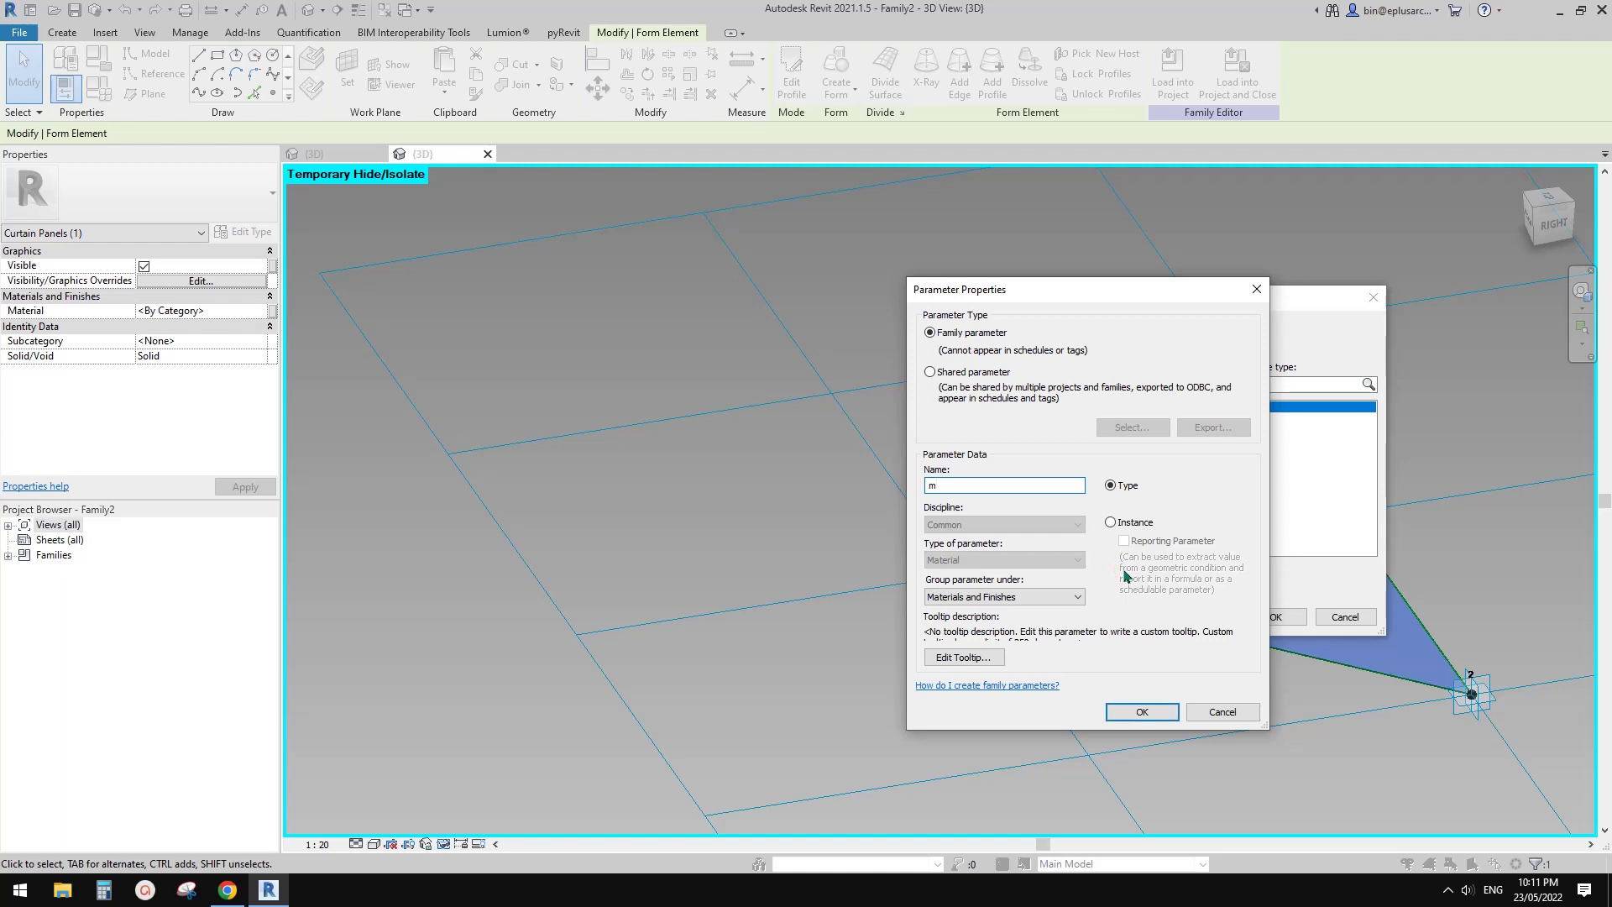
{"action": "type", "text": "Material"}
{"action": "left_click", "coordinate": [1141, 711]}
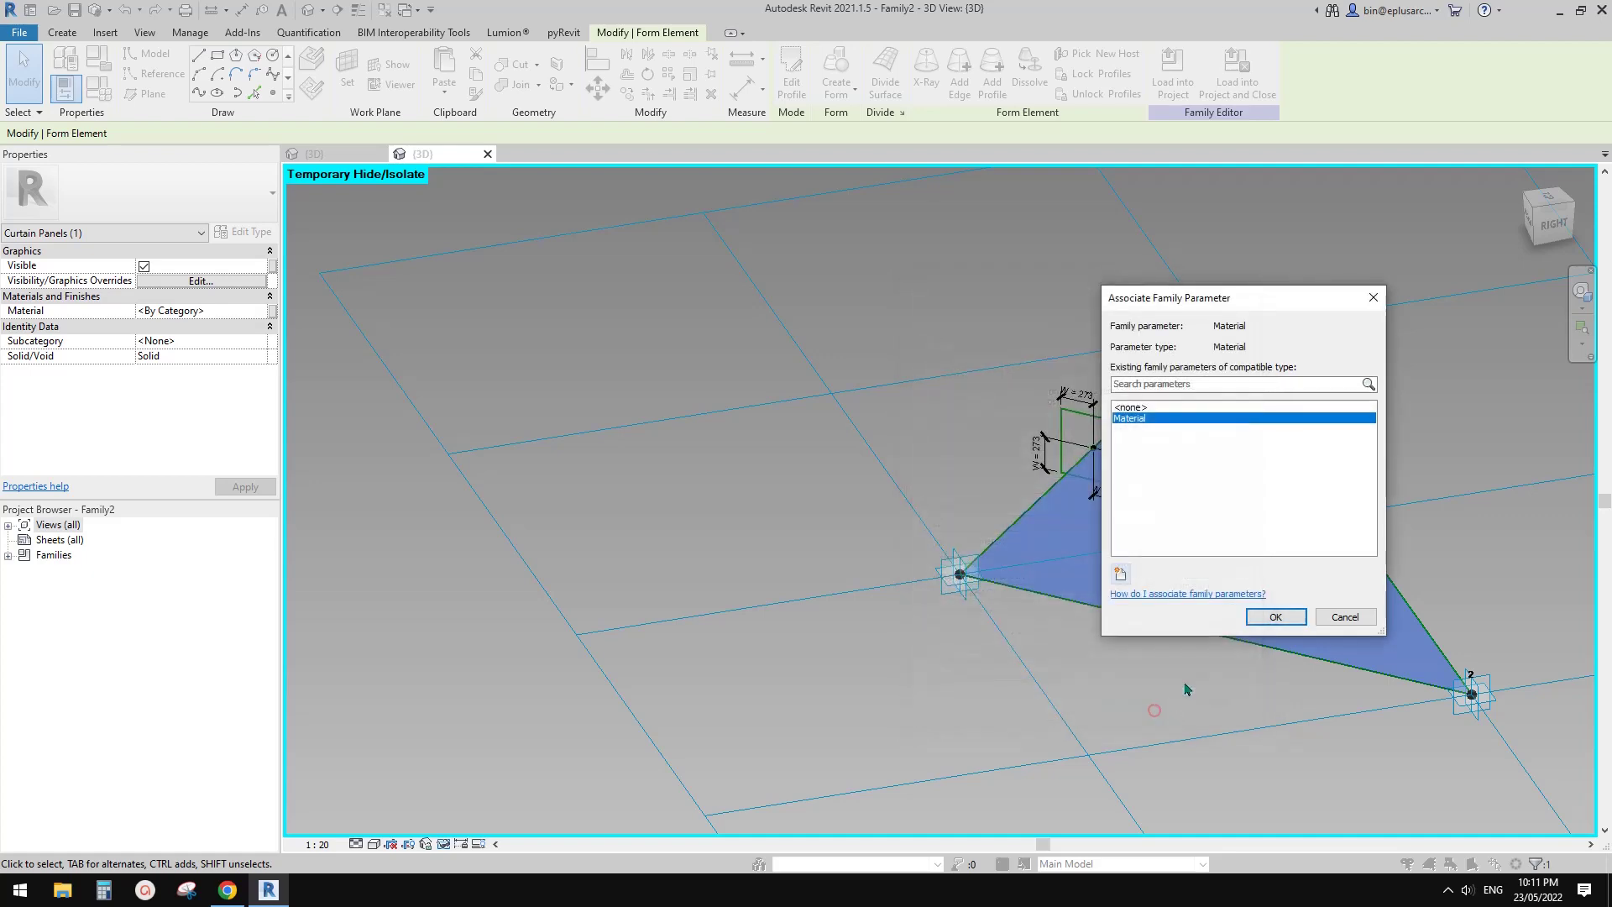
{"action": "left_click", "coordinate": [1275, 616]}
- Reset the temporary hiding to restore the frame and load the finished panel family into the mass family
{"action": "middle_click_drag", "start_coordinate": [1275, 616], "coordinate": [1234, 538], "text": "shift"}
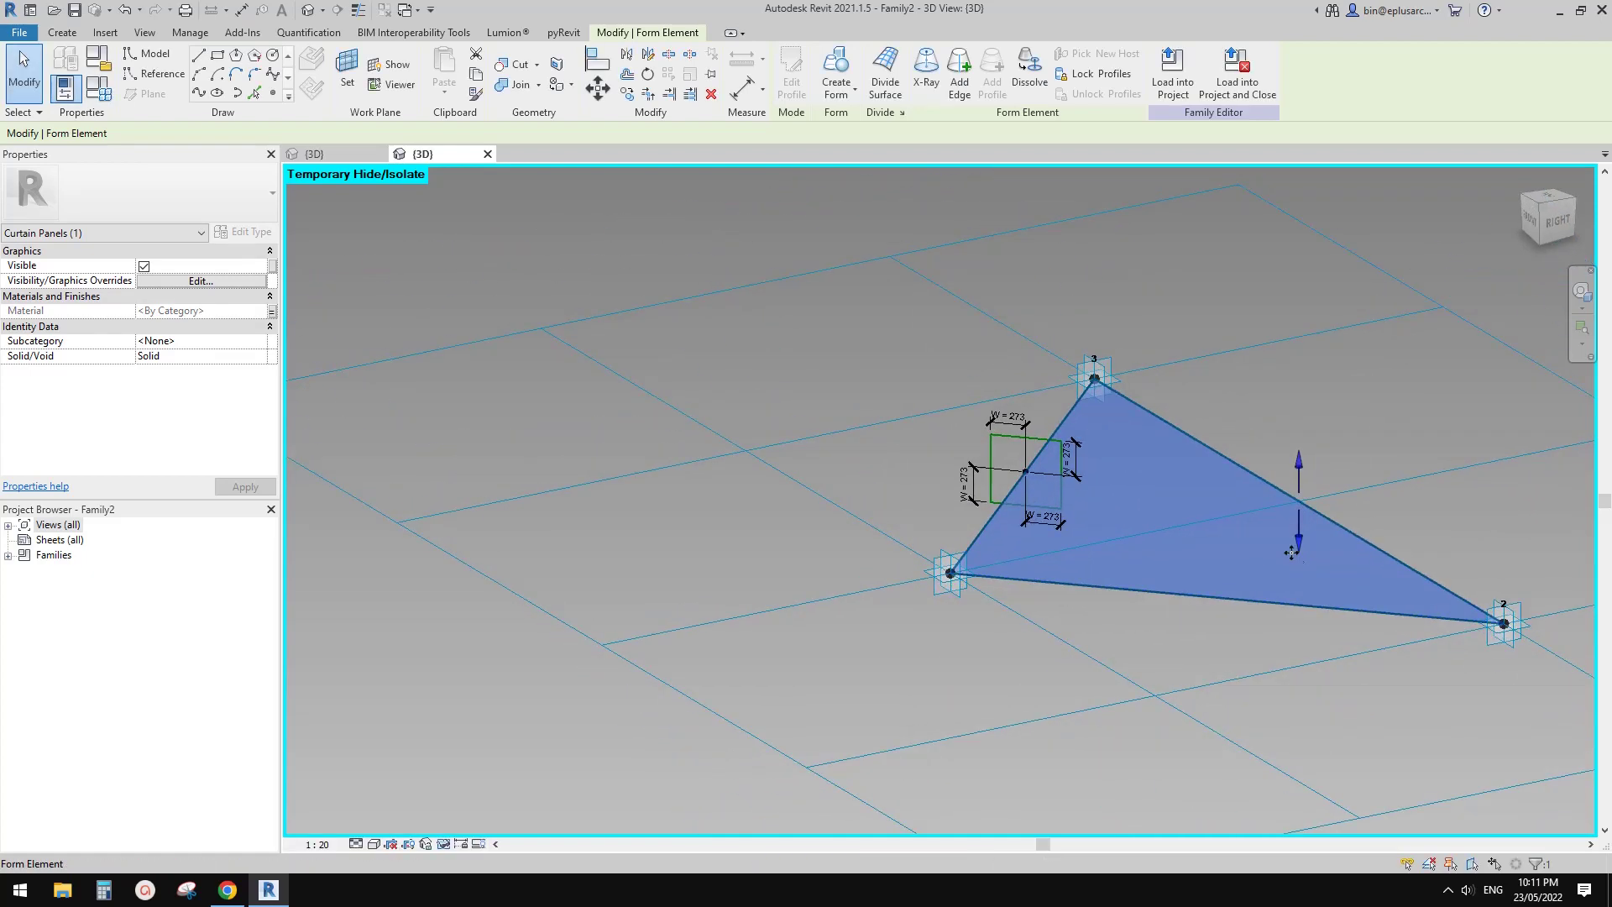
{"action": "key", "text": "h"}
{"action": "key", "text": "r"}
{"action": "middle_click_drag", "start_coordinate": [1273, 593], "coordinate": [1342, 483], "text": "shift"}
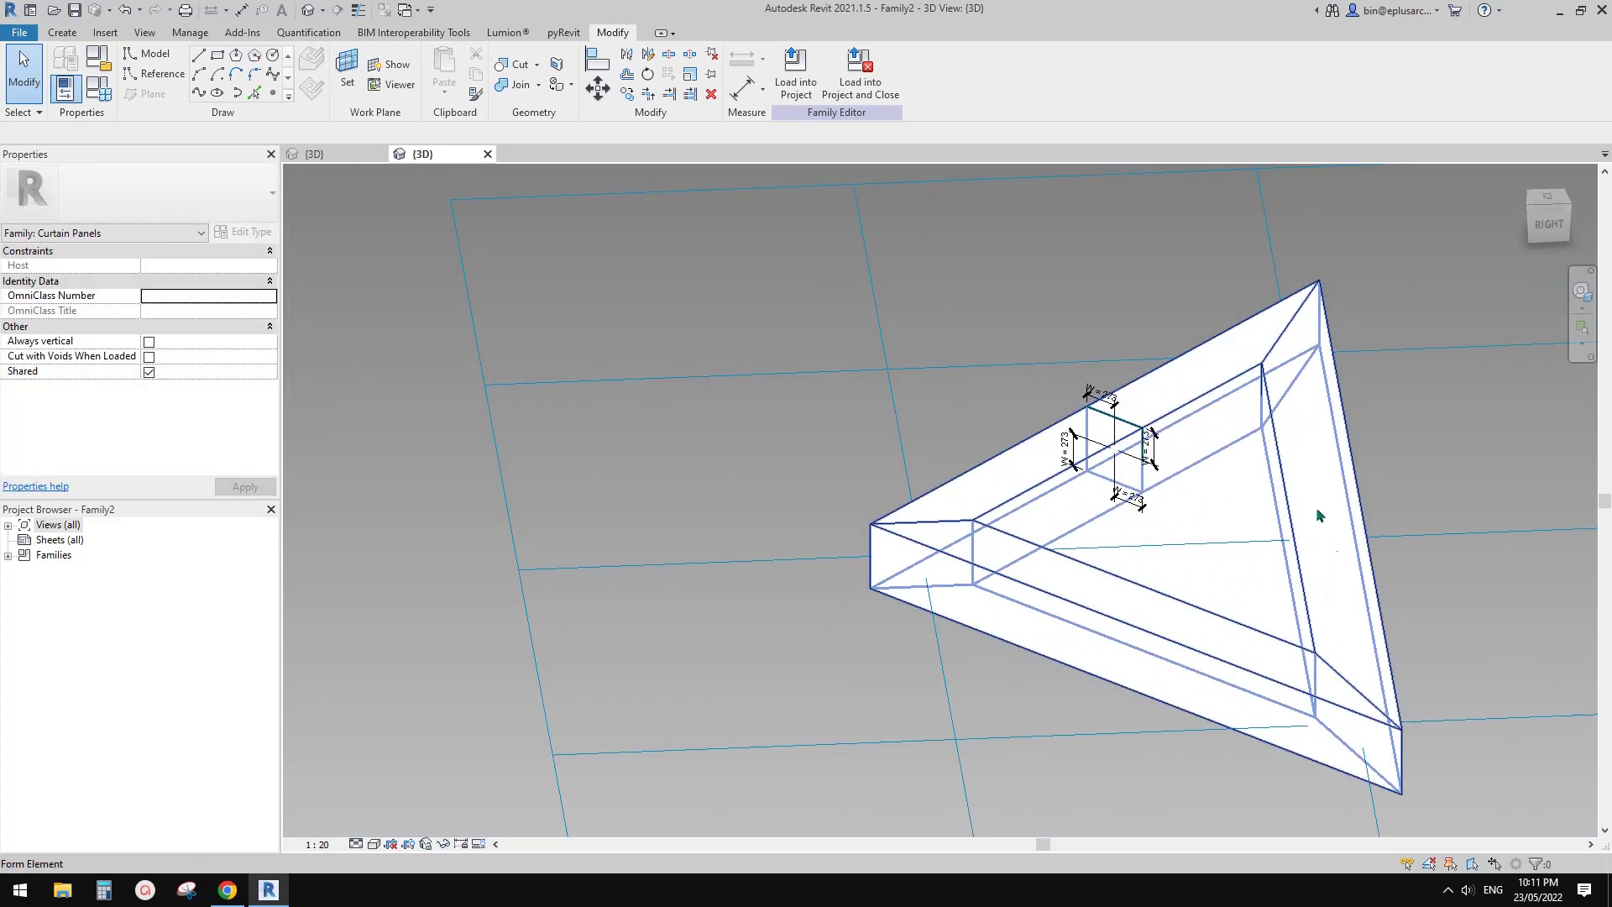
{"action": "middle_click_drag", "start_coordinate": [1198, 546], "coordinate": [1206, 565]}
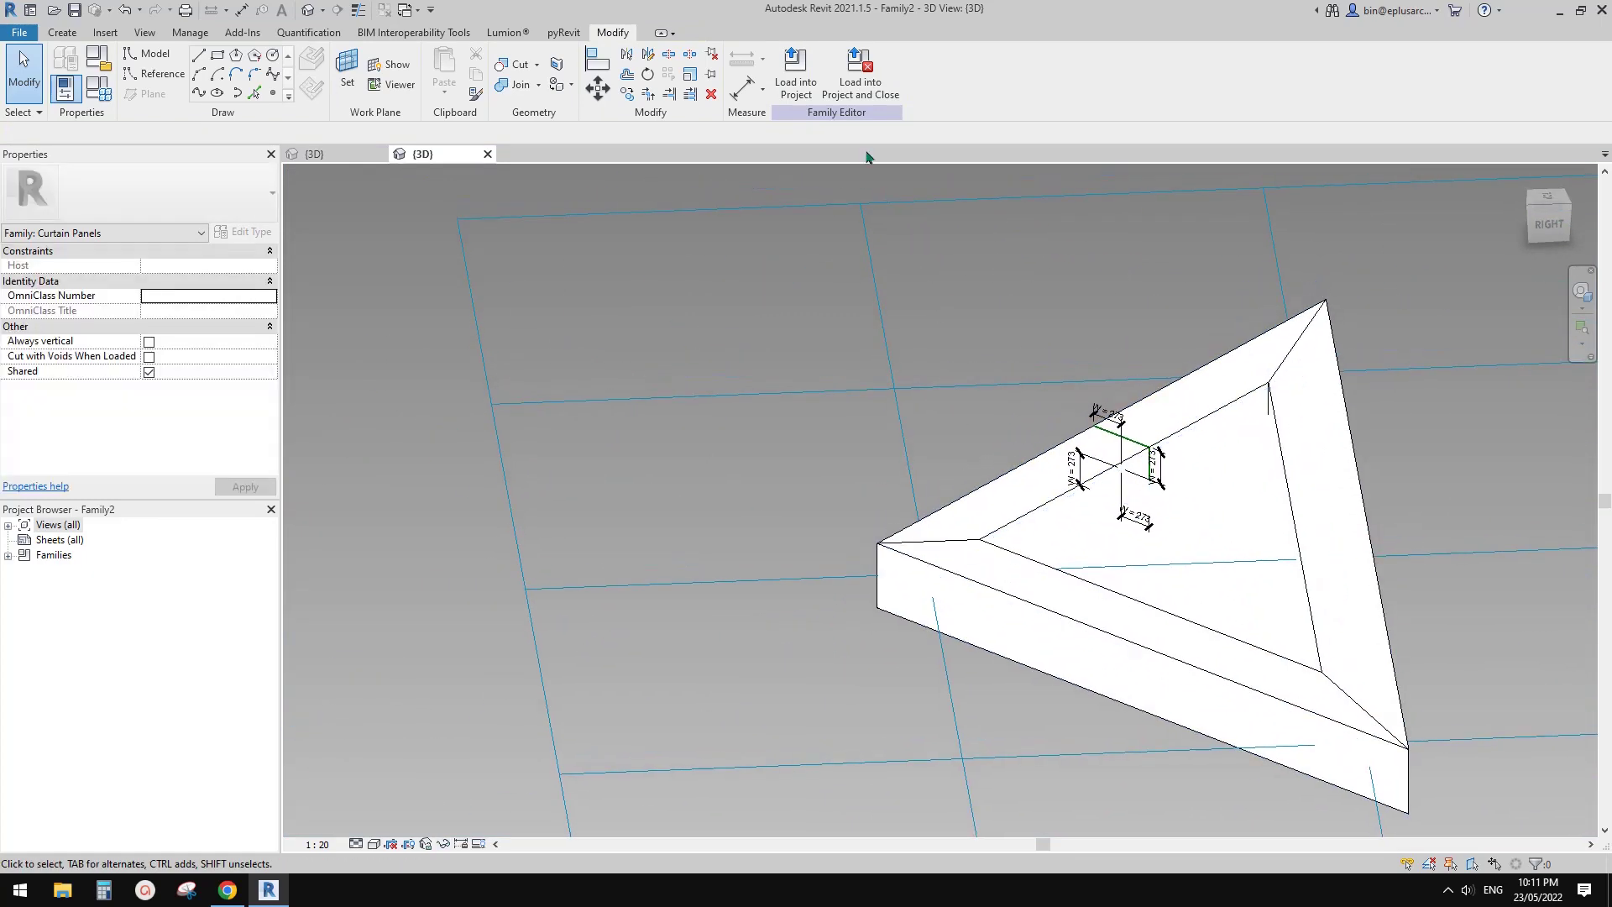
{"action": "left_click", "coordinate": [794, 82]}
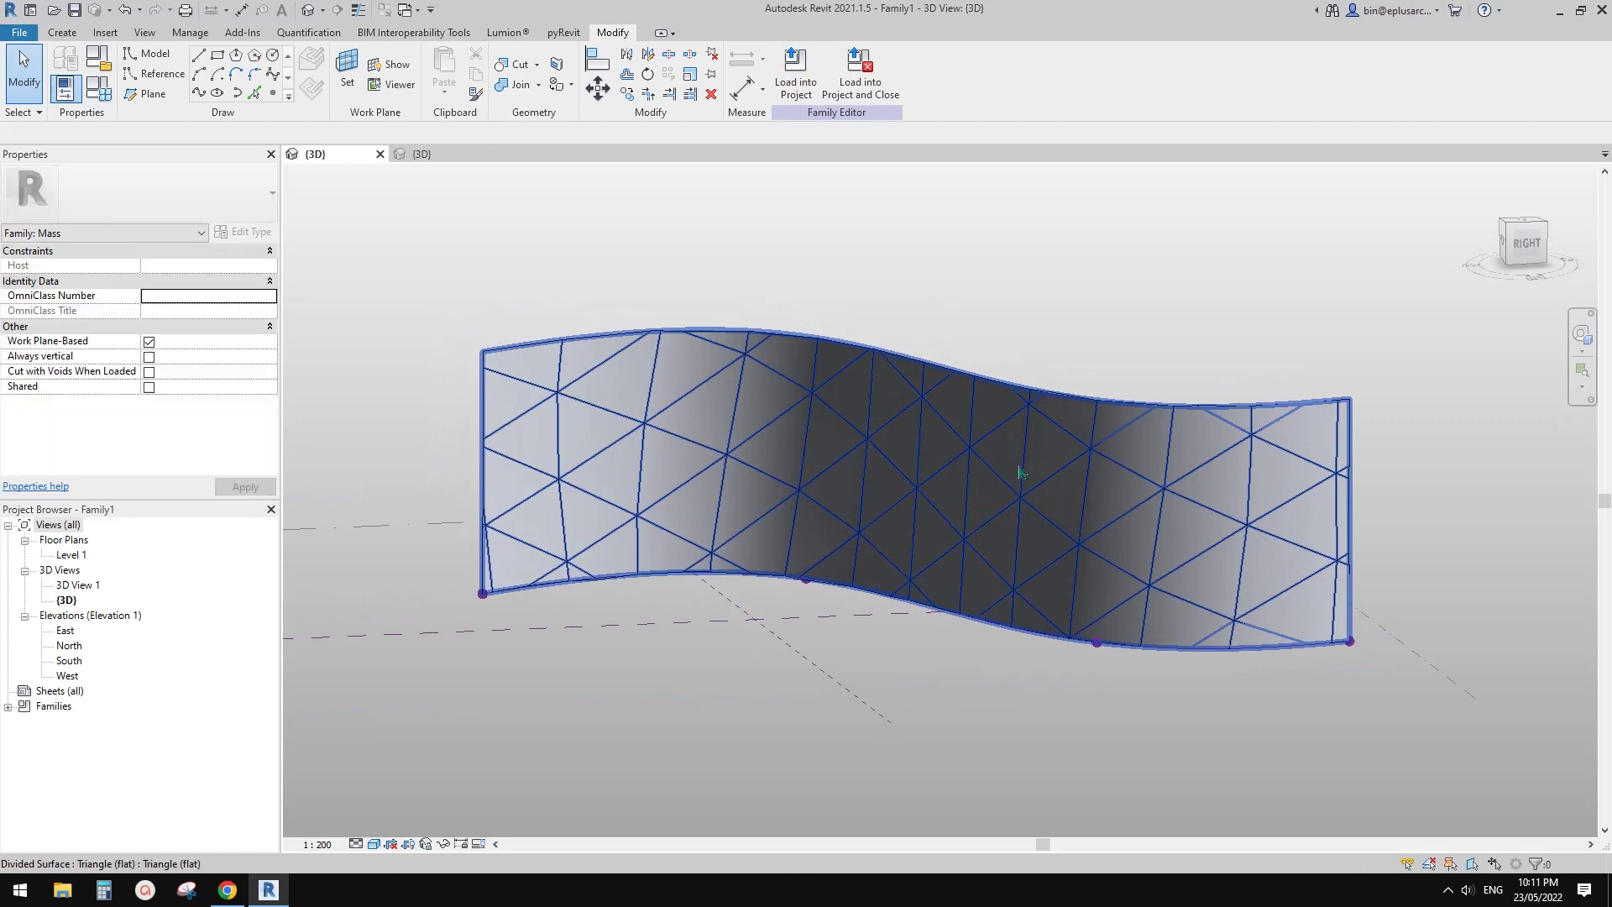
- Apply the Family2 panel under Triangle (flat) to the divided surface of the curved mass
{"action": "left_click", "coordinate": [1021, 468]}
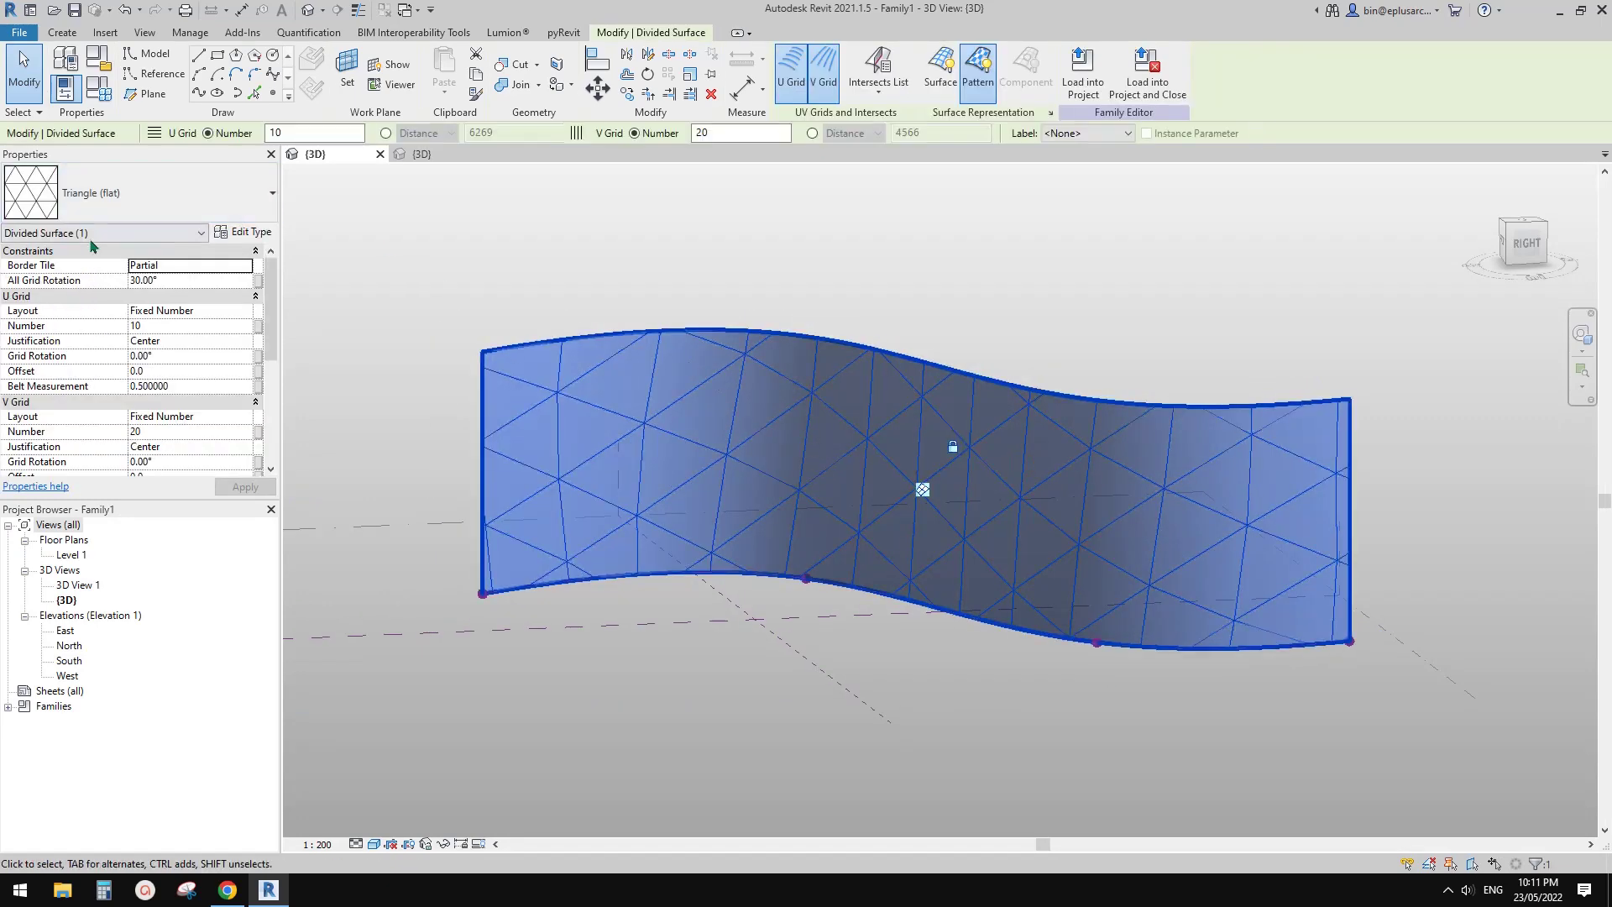
{"action": "left_click", "coordinate": [169, 194]}
{"action": "scroll", "coordinate": [151, 442], "scroll_direction": "down", "scroll_amount": 2}
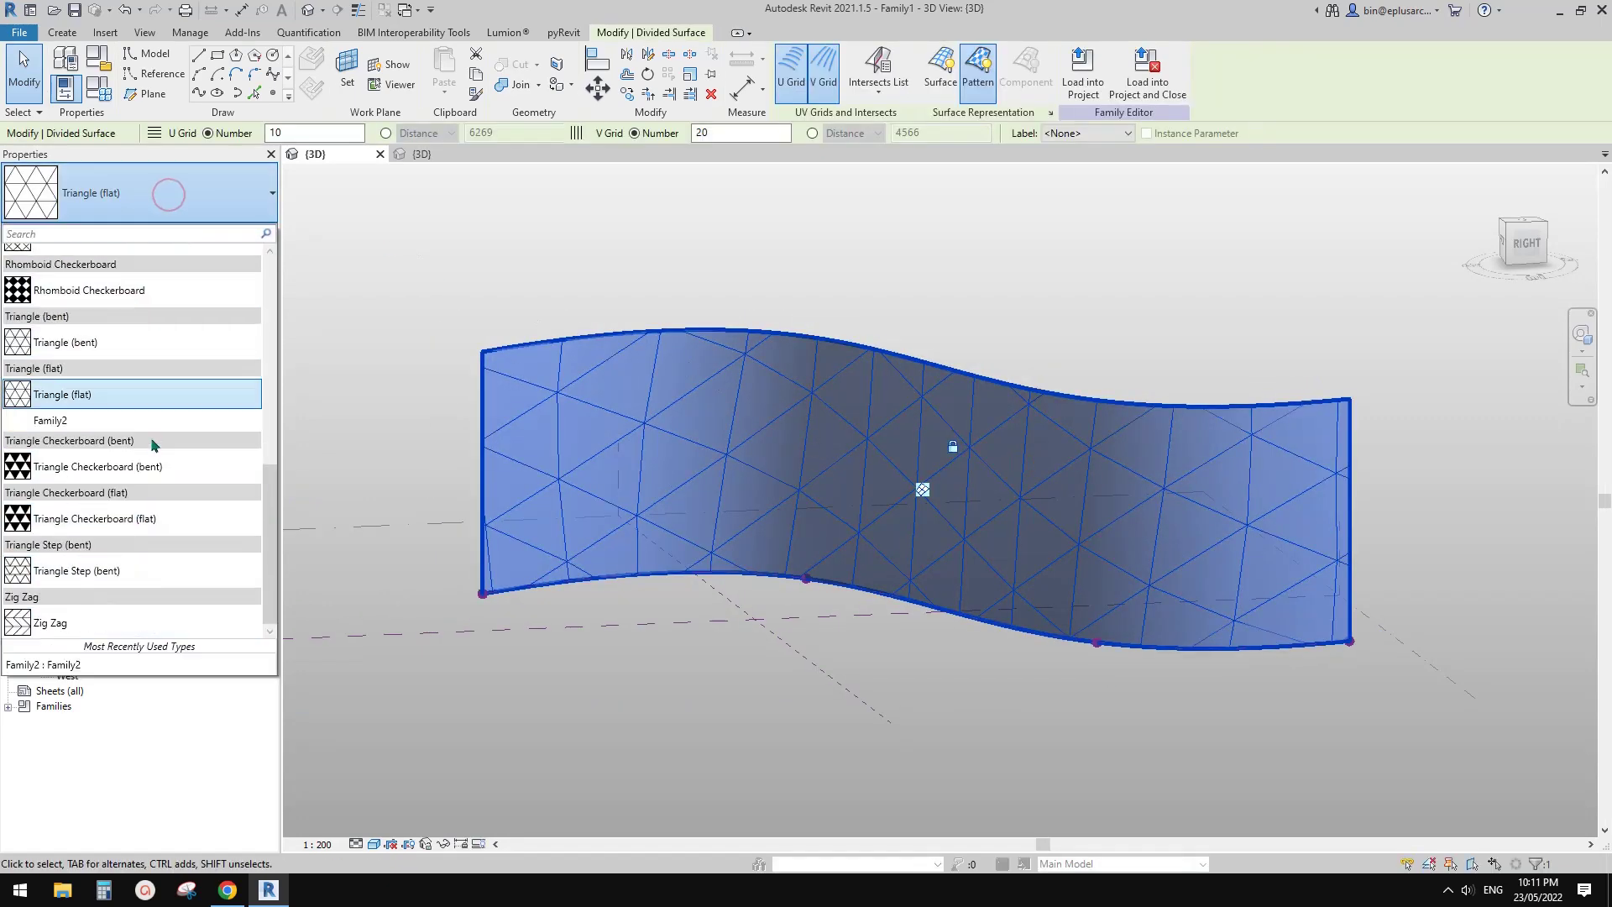
{"action": "left_click", "coordinate": [92, 423]}
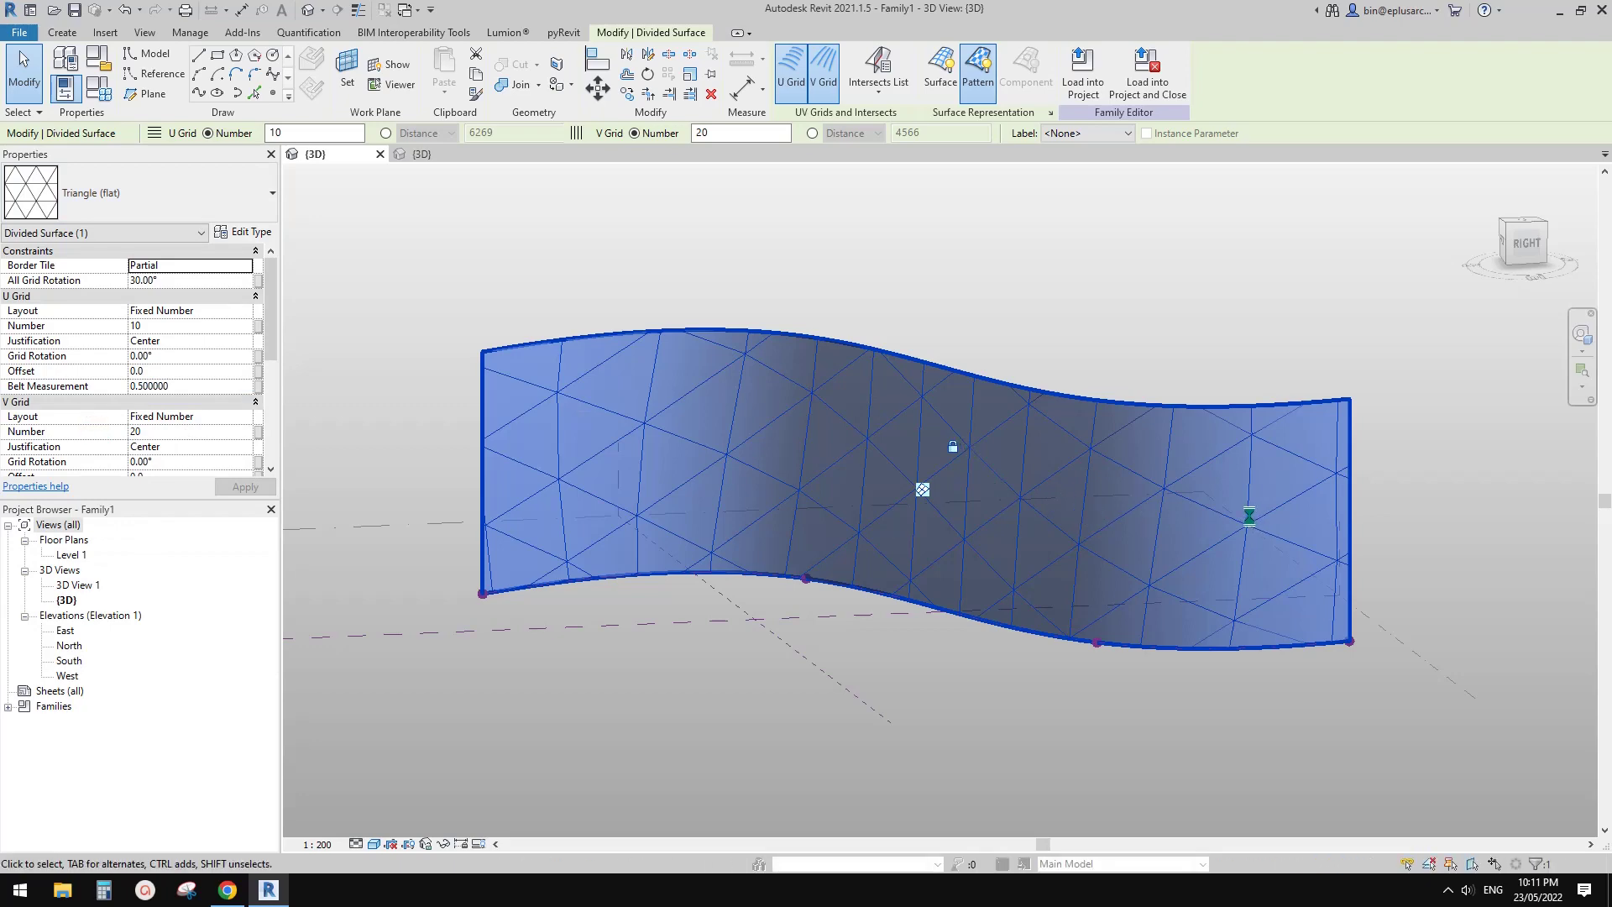
{"action": "scroll", "coordinate": [1237, 528], "scroll_direction": "down", "scroll_amount": 2}
{"action": "middle_click_drag", "start_coordinate": [1289, 670], "coordinate": [1309, 658]}
{"action": "left_click", "coordinate": [1198, 665]}
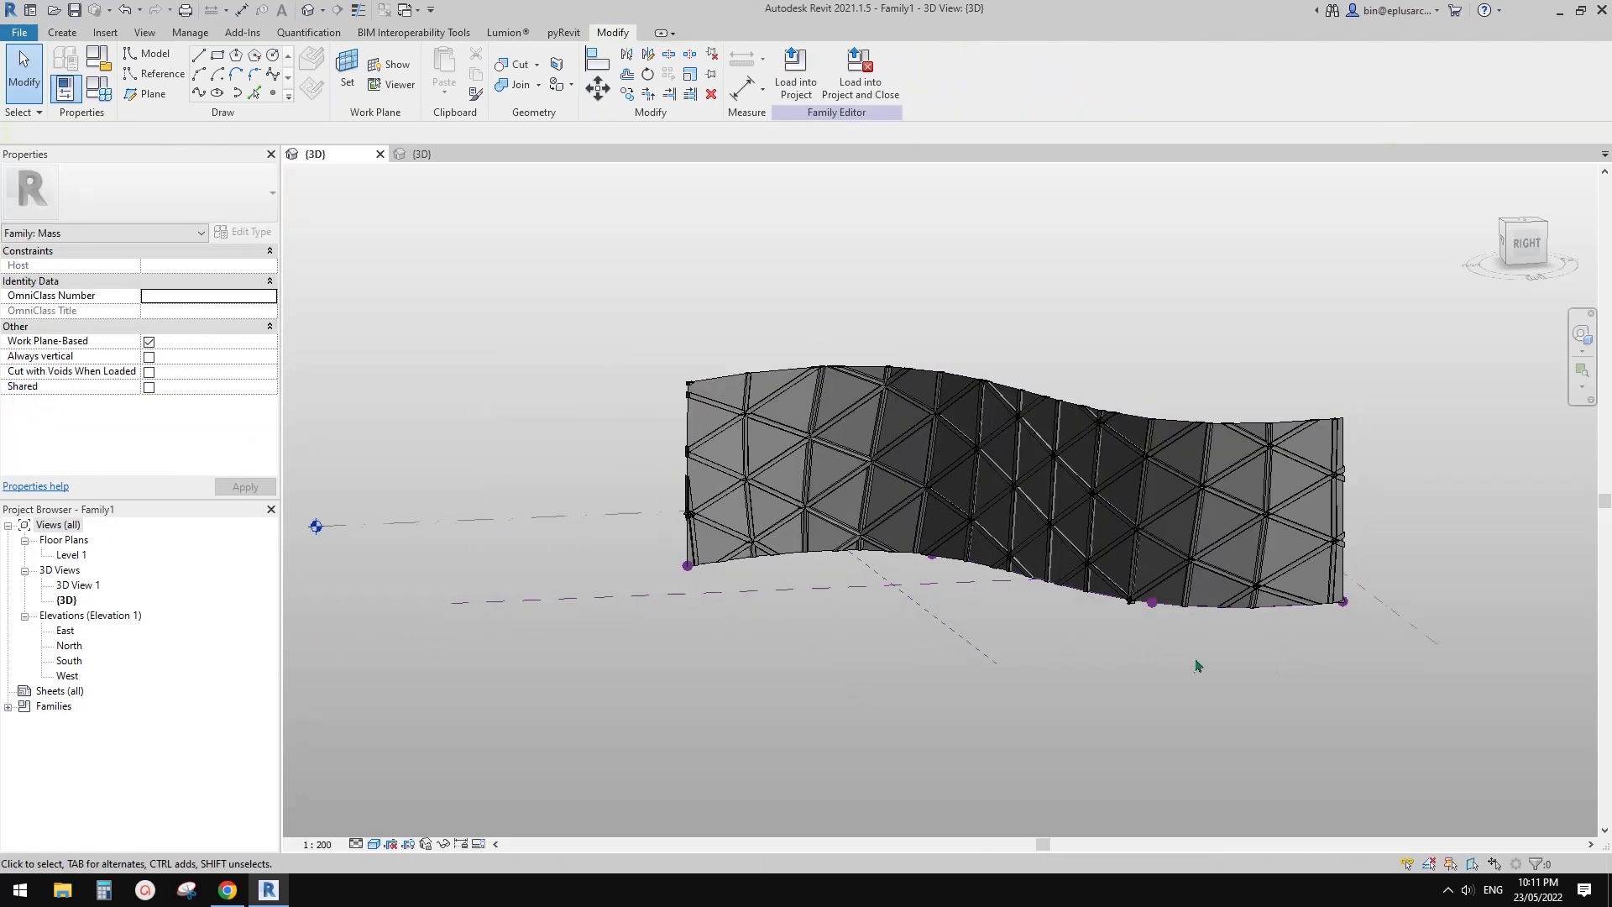
- Examine the panelled surface from several angles and compare it with the two-pattern reference photo in the Google Docs page in Chrome
{"action": "middle_click_drag", "start_coordinate": [1198, 665], "coordinate": [1180, 625], "text": "shift"}
{"action": "scroll", "coordinate": [1221, 535], "scroll_direction": "up", "scroll_amount": 2}
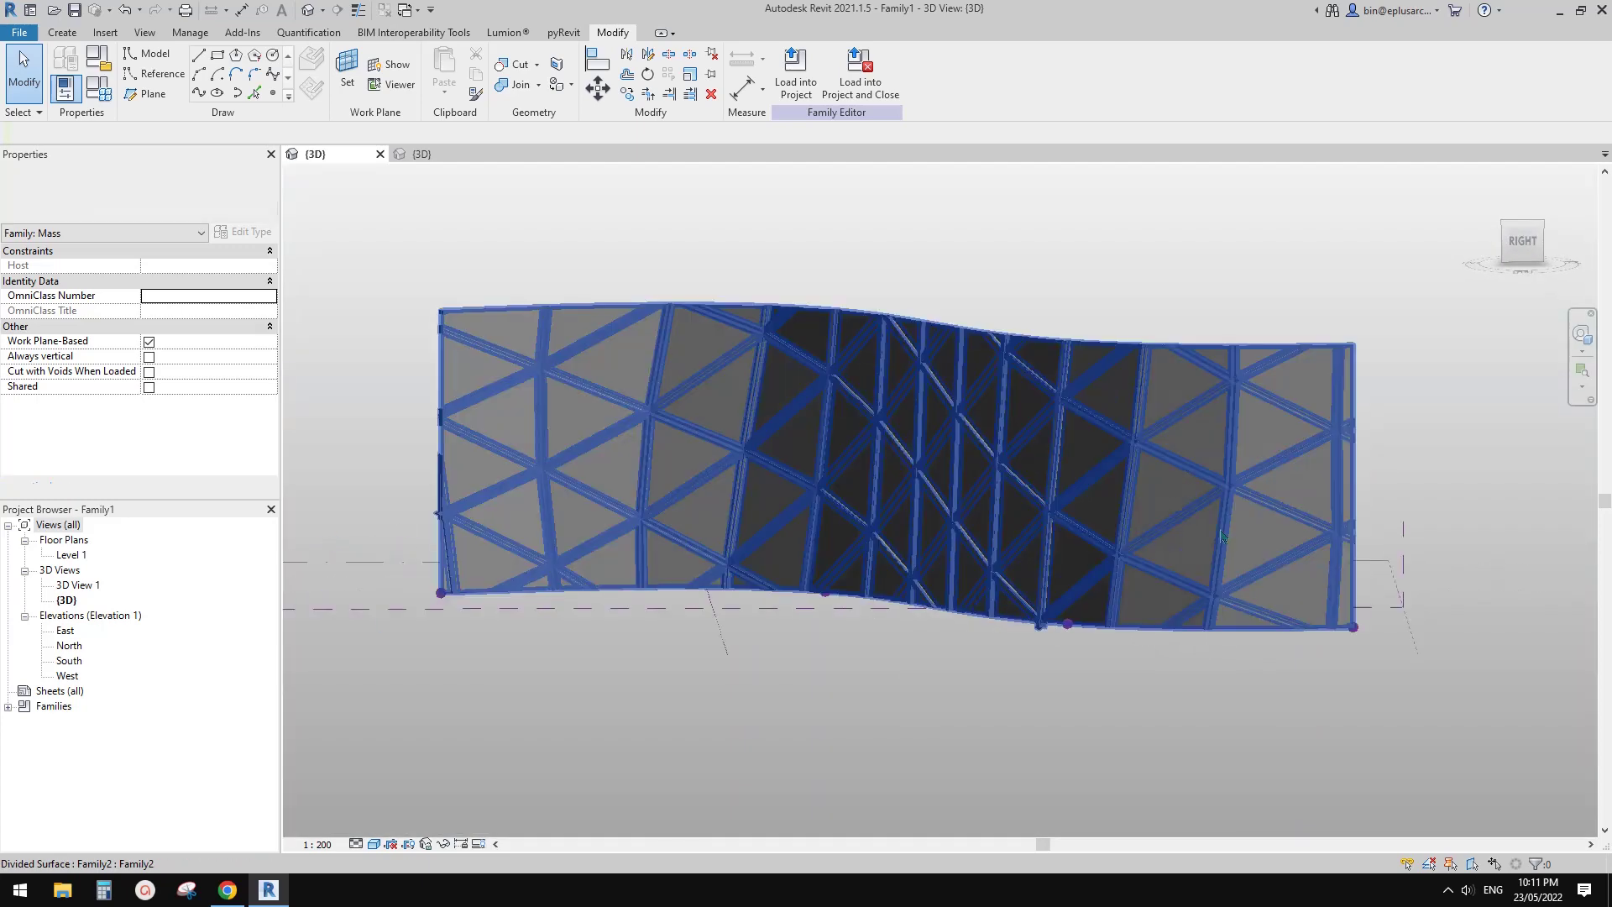
{"action": "middle_click_drag", "start_coordinate": [1015, 407], "coordinate": [1049, 460], "text": "shift"}
{"action": "scroll", "coordinate": [1214, 499], "scroll_direction": "up", "scroll_amount": 2}
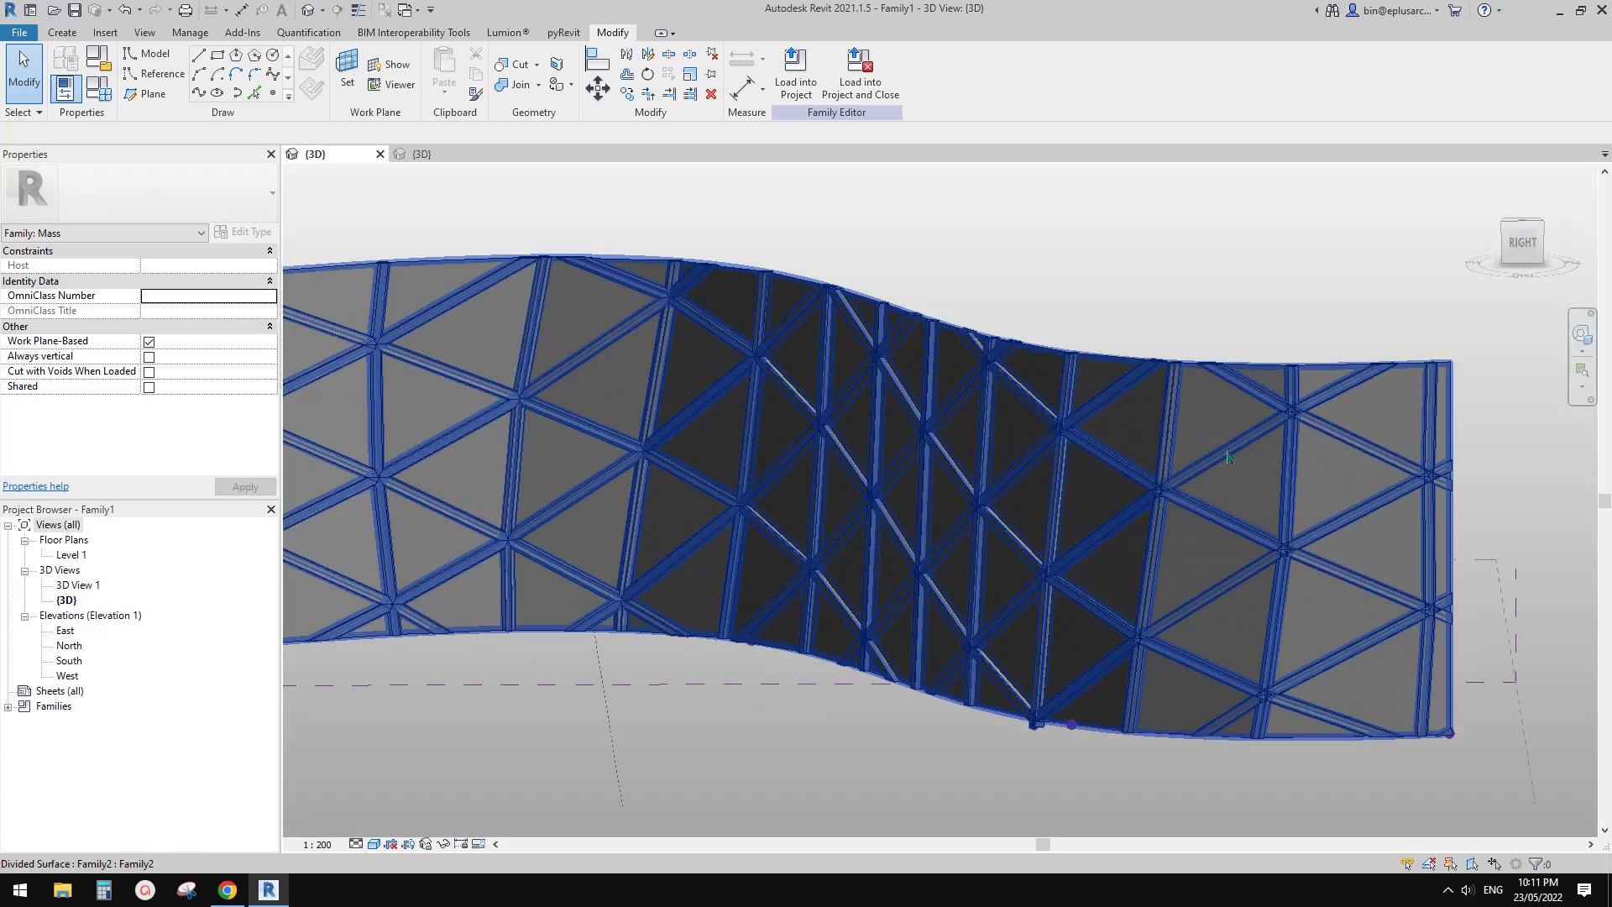
{"action": "scroll", "coordinate": [1227, 457], "scroll_direction": "down", "scroll_amount": 3}
{"action": "middle_click_drag", "start_coordinate": [1227, 457], "coordinate": [756, 742], "text": "shift"}
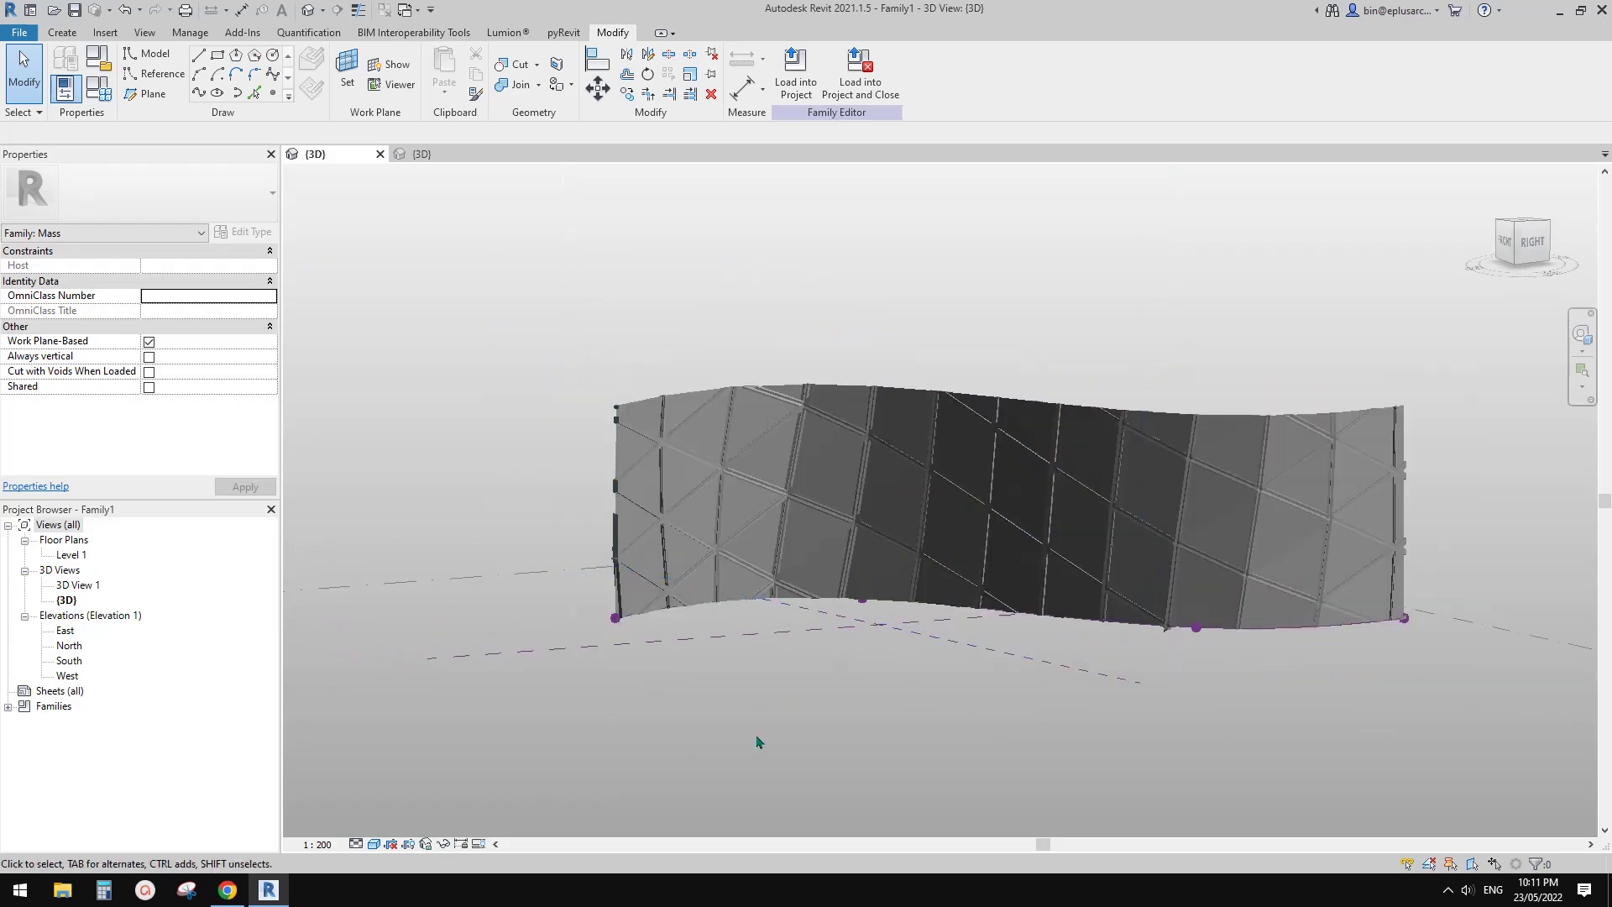
{"action": "left_click", "coordinate": [232, 890]}
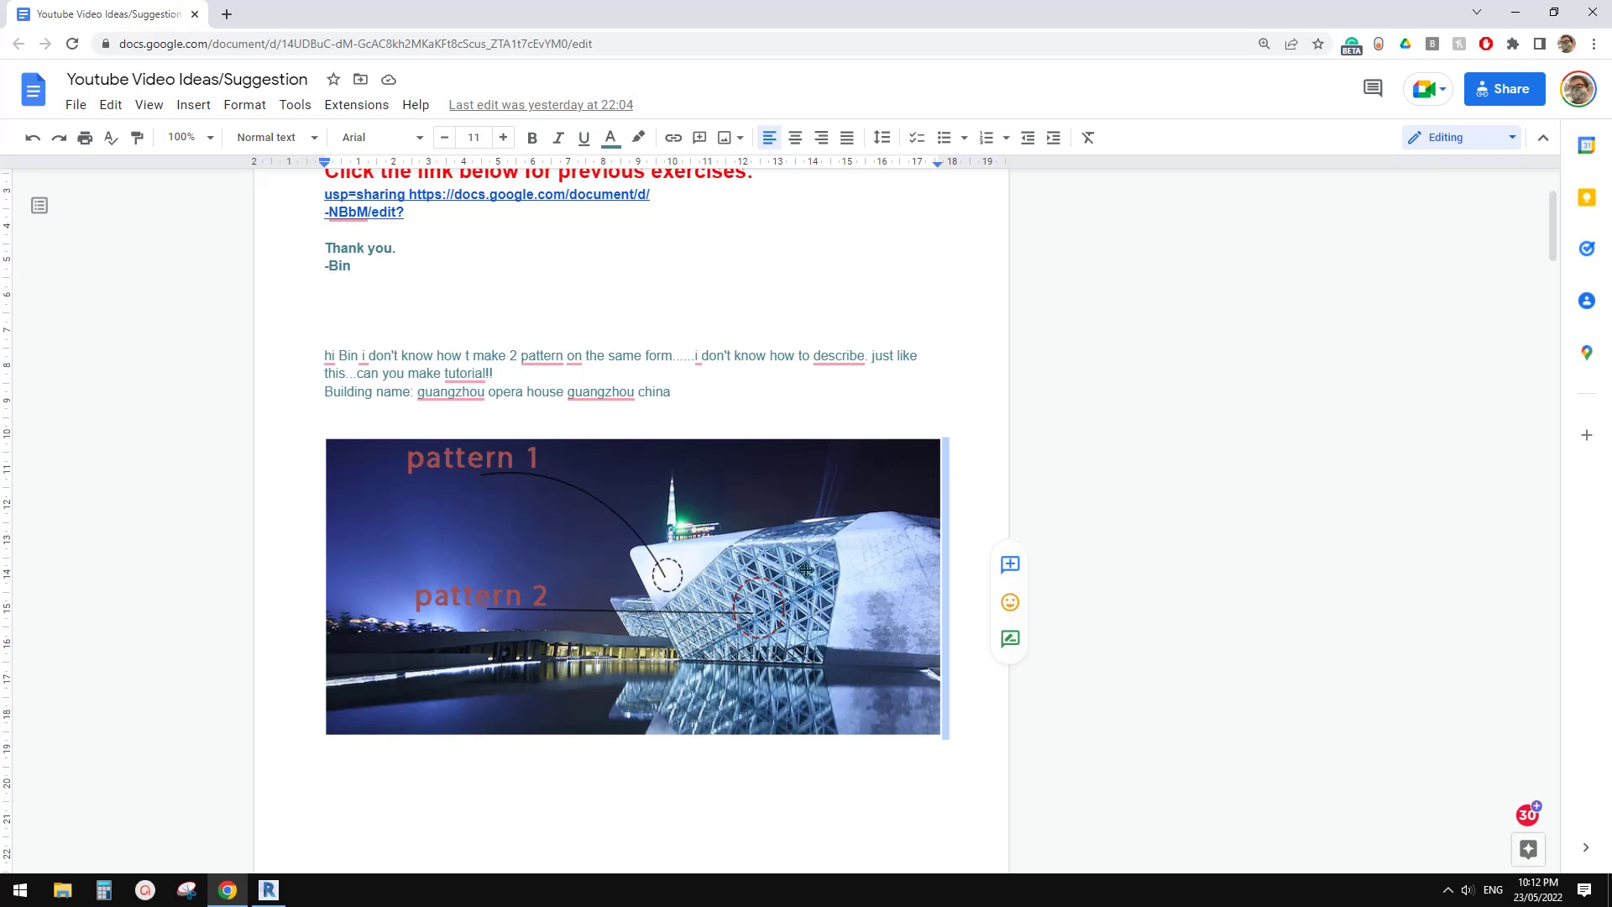
{"action": "left_click", "coordinate": [274, 893]}
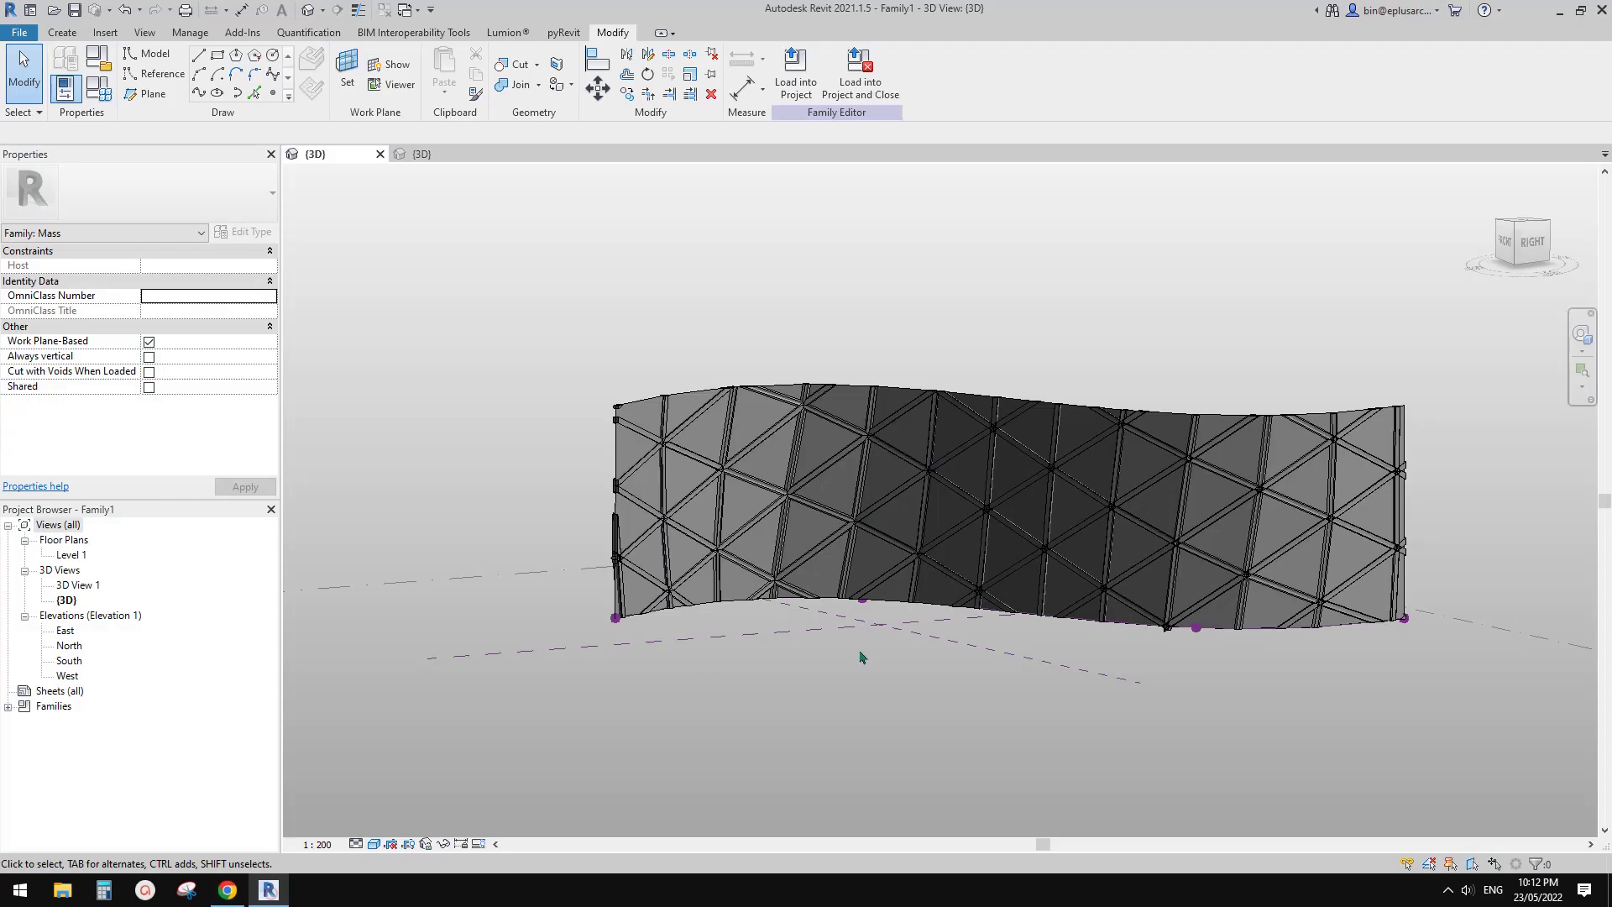
{"action": "middle_click_drag", "start_coordinate": [861, 658], "coordinate": [1041, 622], "text": "shift"}
{"action": "scroll", "coordinate": [1180, 569], "scroll_direction": "up", "scroll_amount": 3}
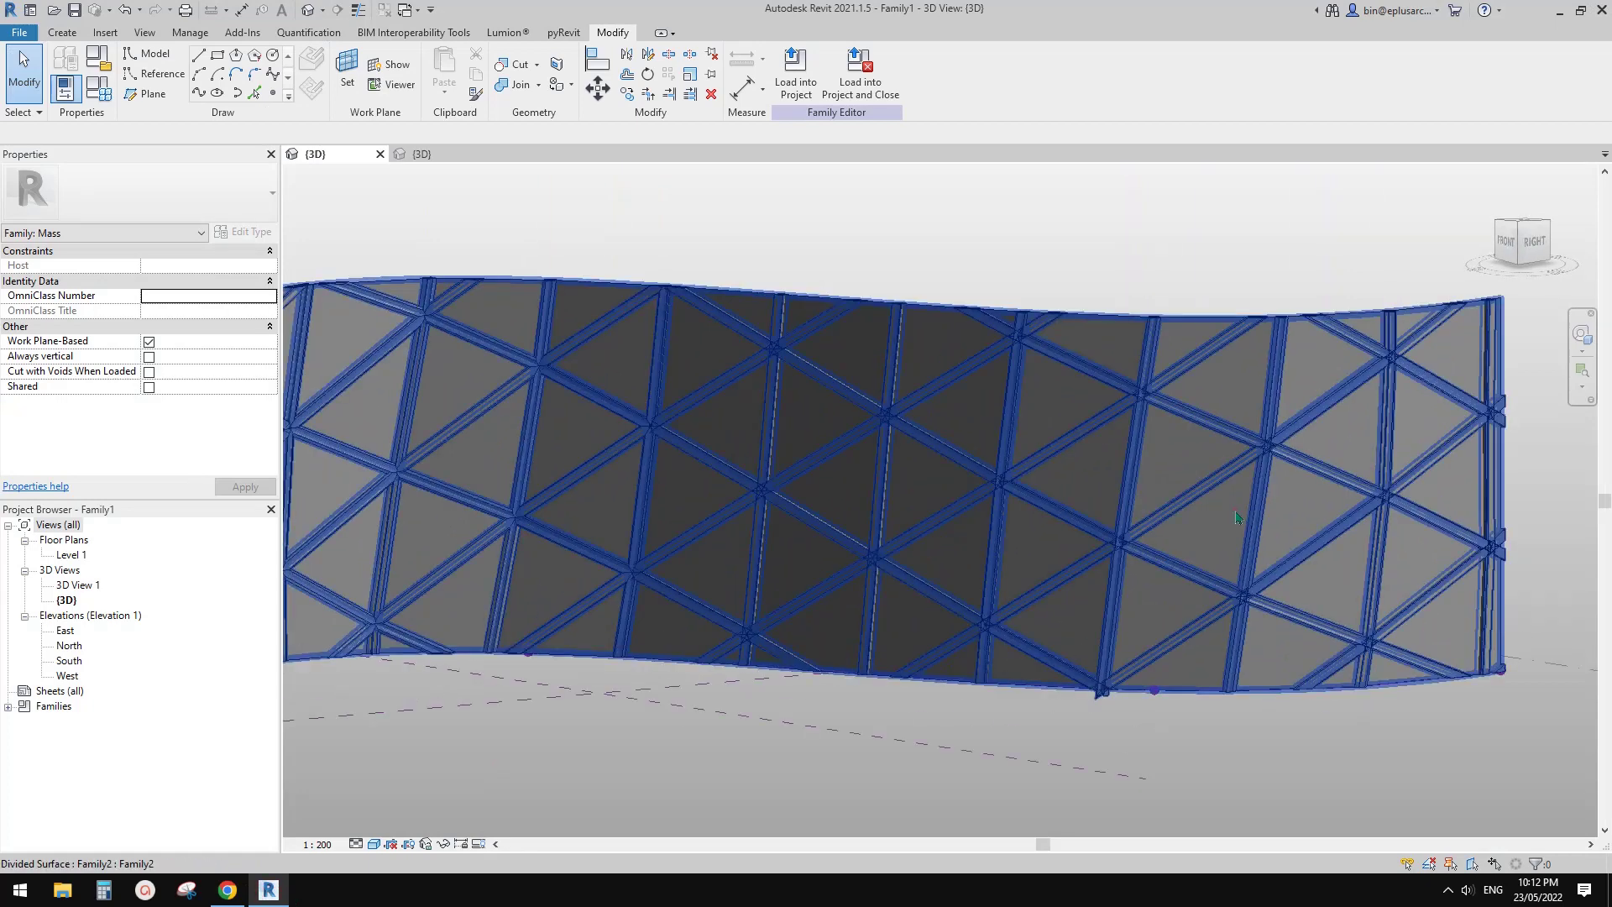
- Select the panelled divided surface on the curved mass
{"action": "left_click", "coordinate": [1212, 568]}
{"action": "middle_click_drag", "start_coordinate": [1213, 568], "coordinate": [1223, 529], "text": "shift"}
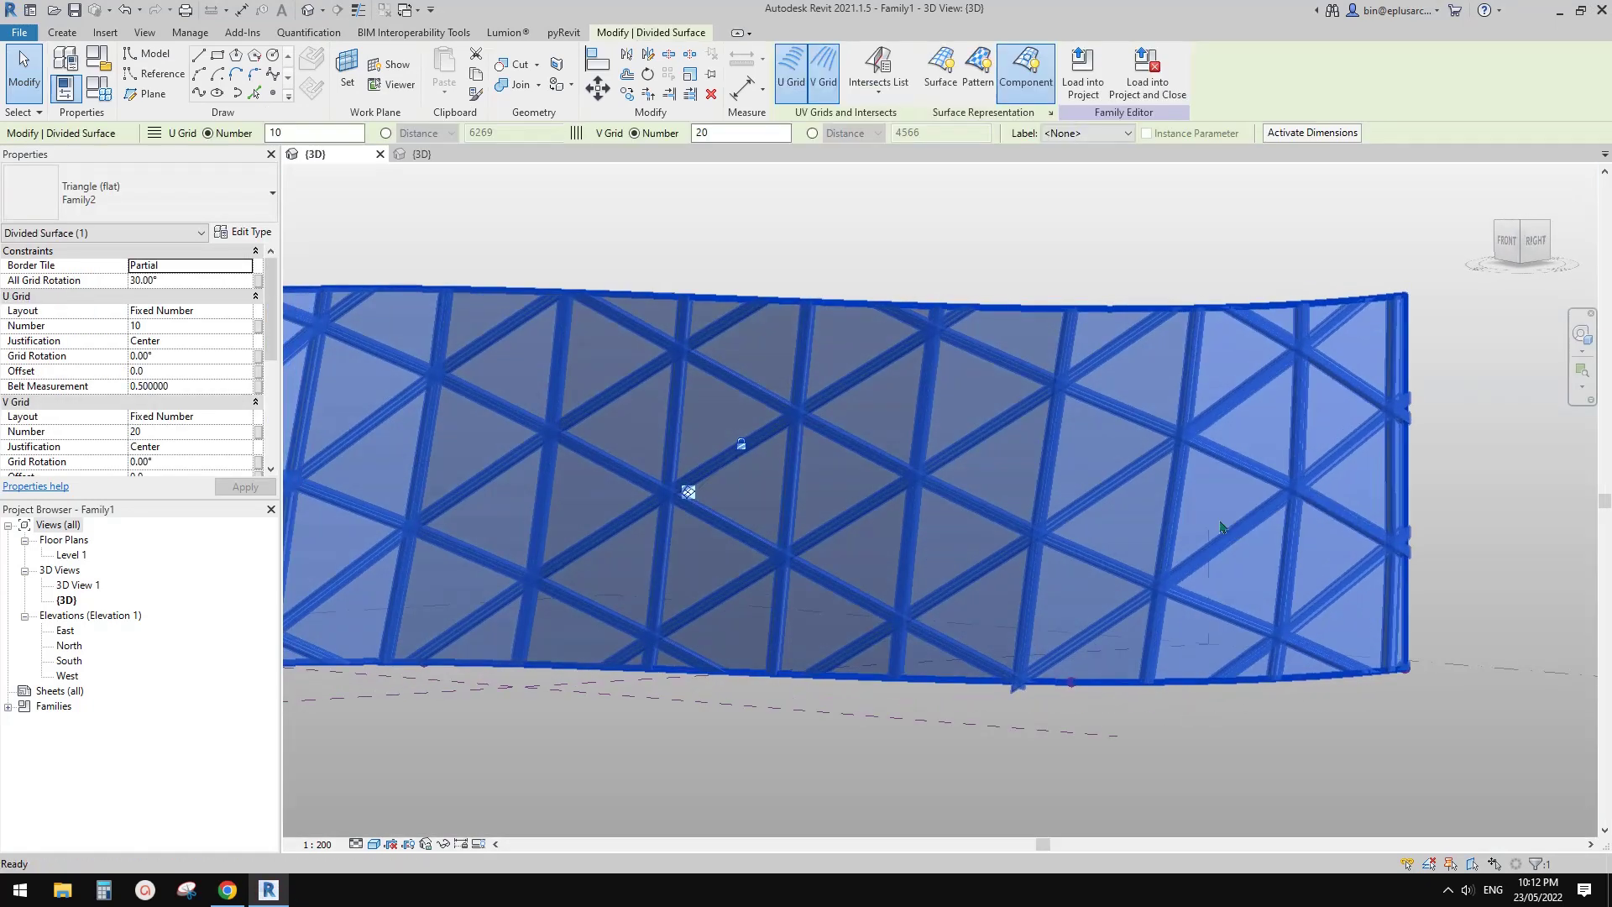
{"action": "key", "text": "Escape"}
{"action": "left_click", "coordinate": [1130, 538]}
{"action": "middle_click_drag", "start_coordinate": [1035, 493], "coordinate": [1037, 506]}
{"action": "left_click", "coordinate": [1038, 506]}
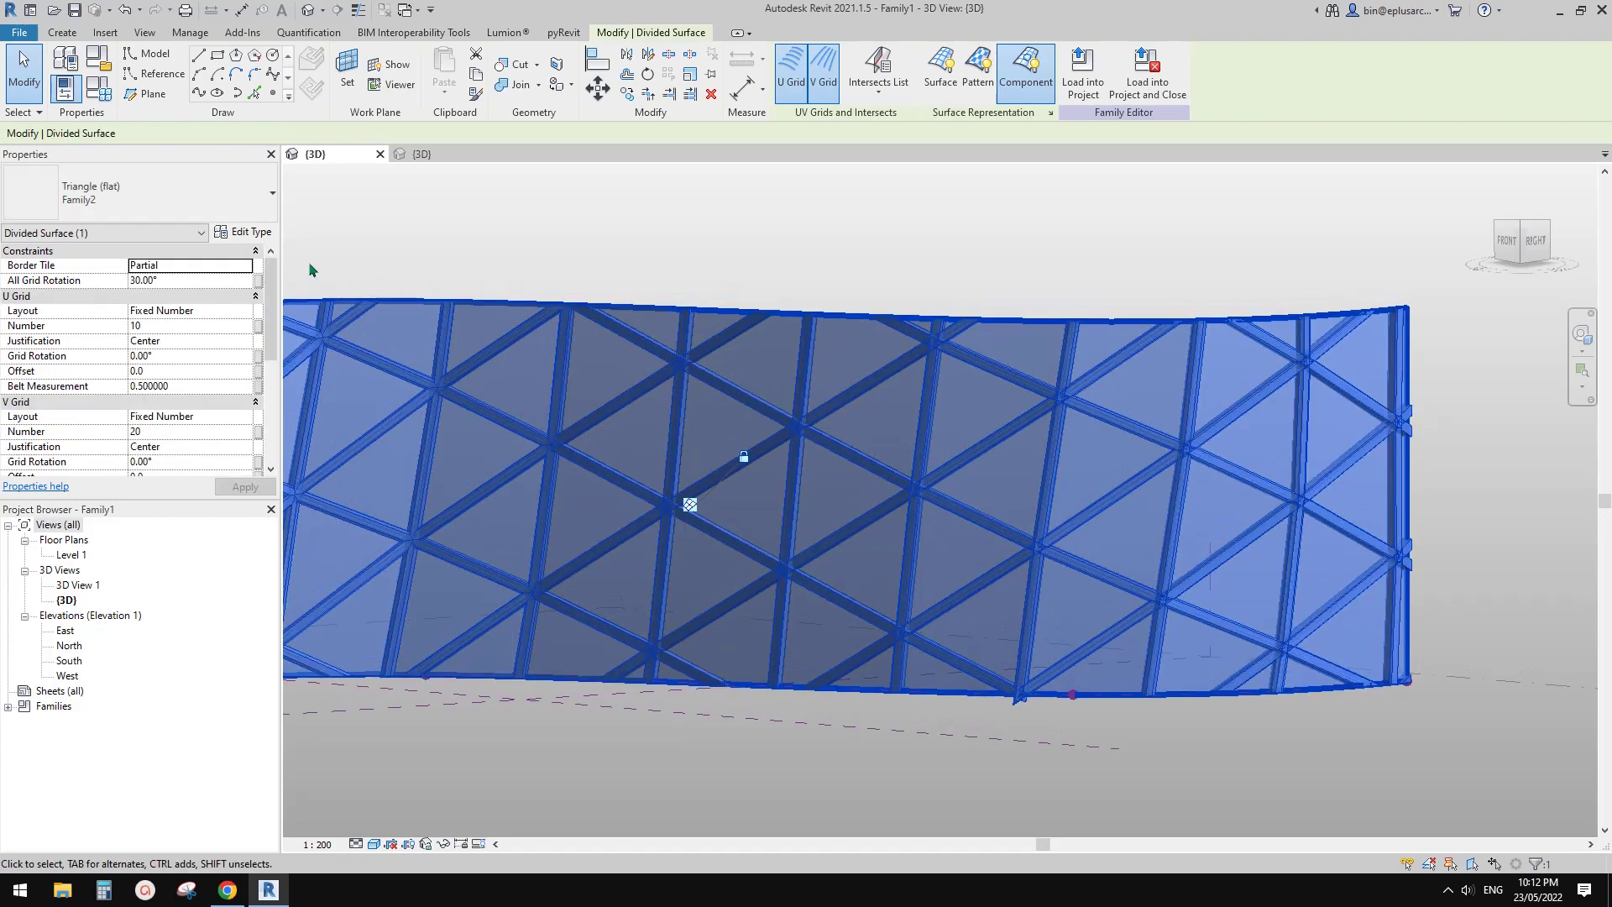
{"action": "left_click", "coordinate": [246, 231]}
{"action": "left_click_drag", "start_coordinate": [702, 225], "coordinate": [731, 266]}
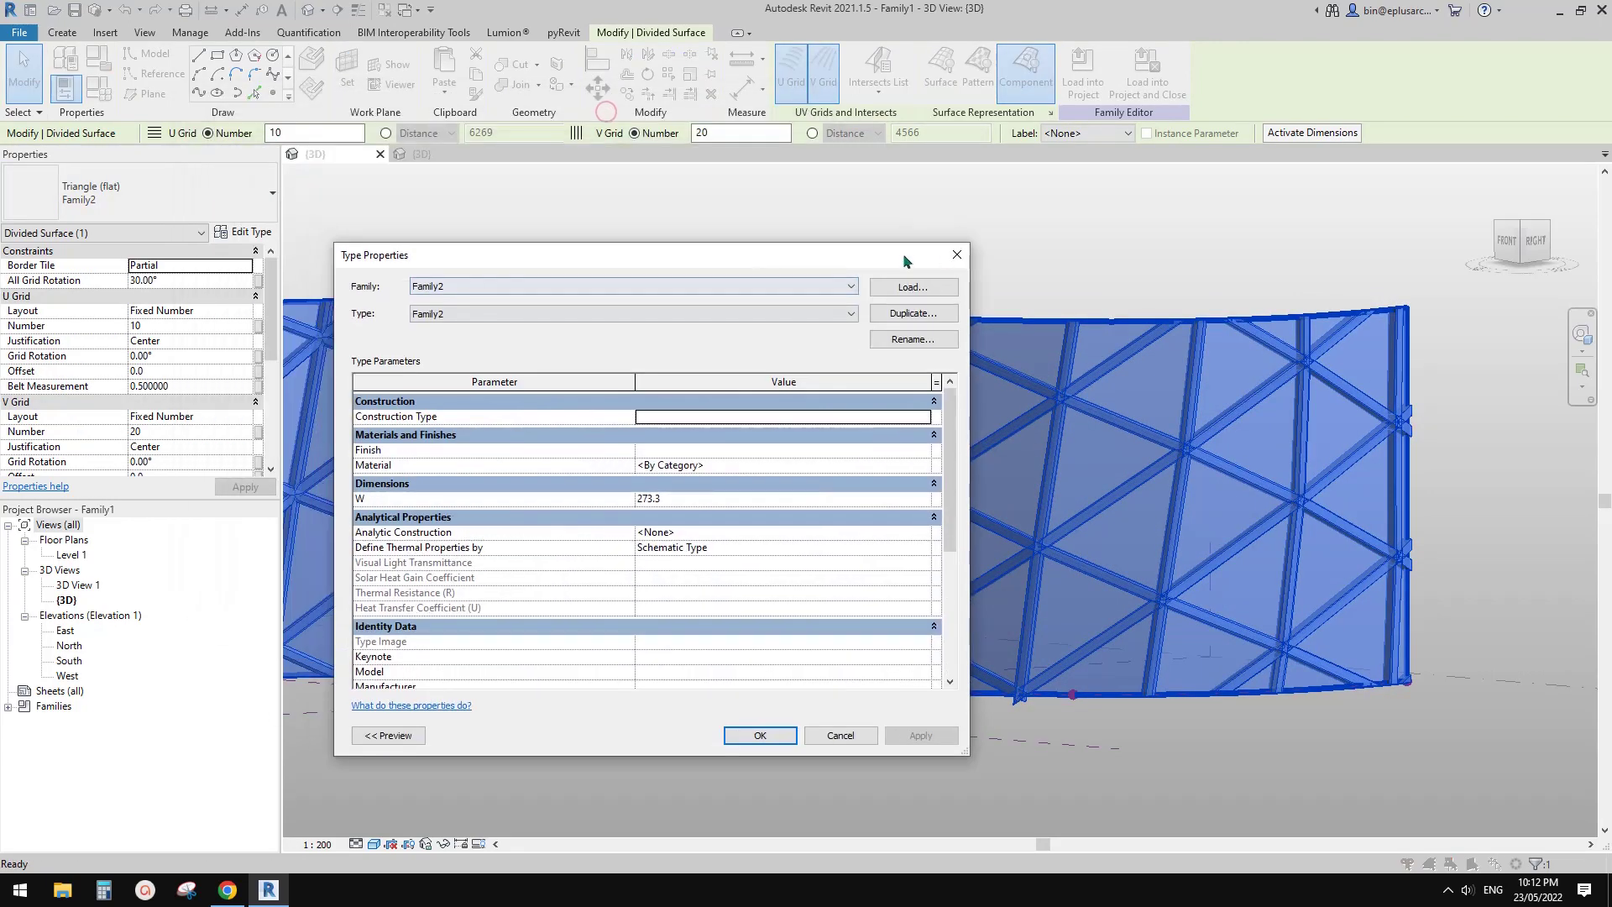
{"action": "left_click", "coordinate": [951, 251]}
- Set the Family2 panel type's Material to Glass and its W dimension to 300
{"action": "left_click", "coordinate": [251, 231]}
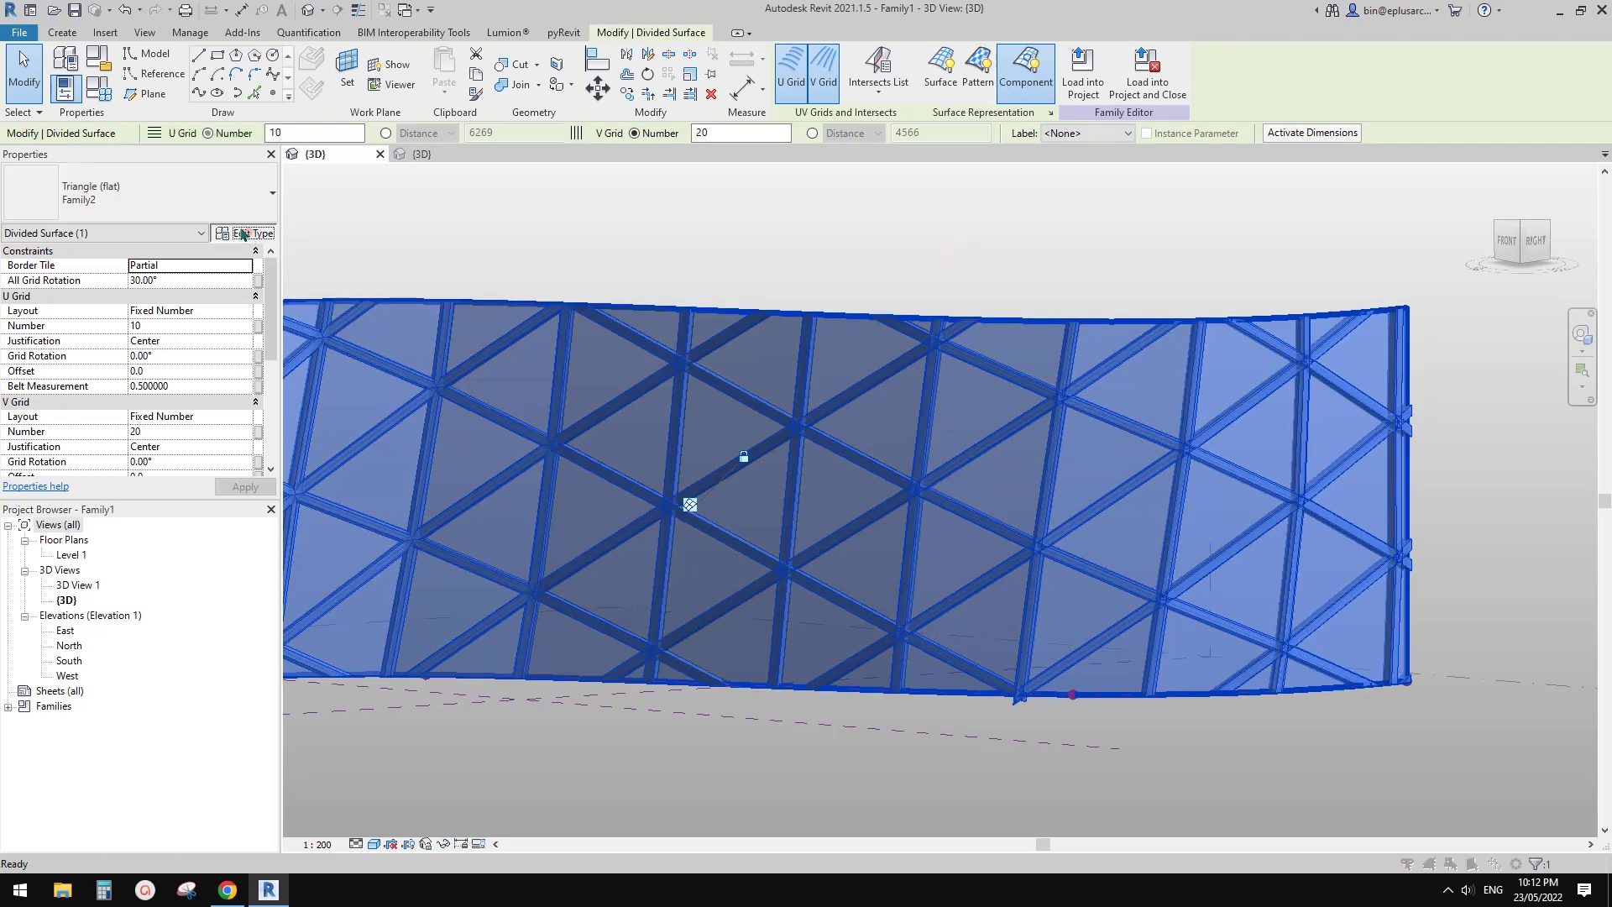
{"action": "left_click_drag", "start_coordinate": [748, 254], "coordinate": [804, 252]}
{"action": "left_click", "coordinate": [534, 313]}
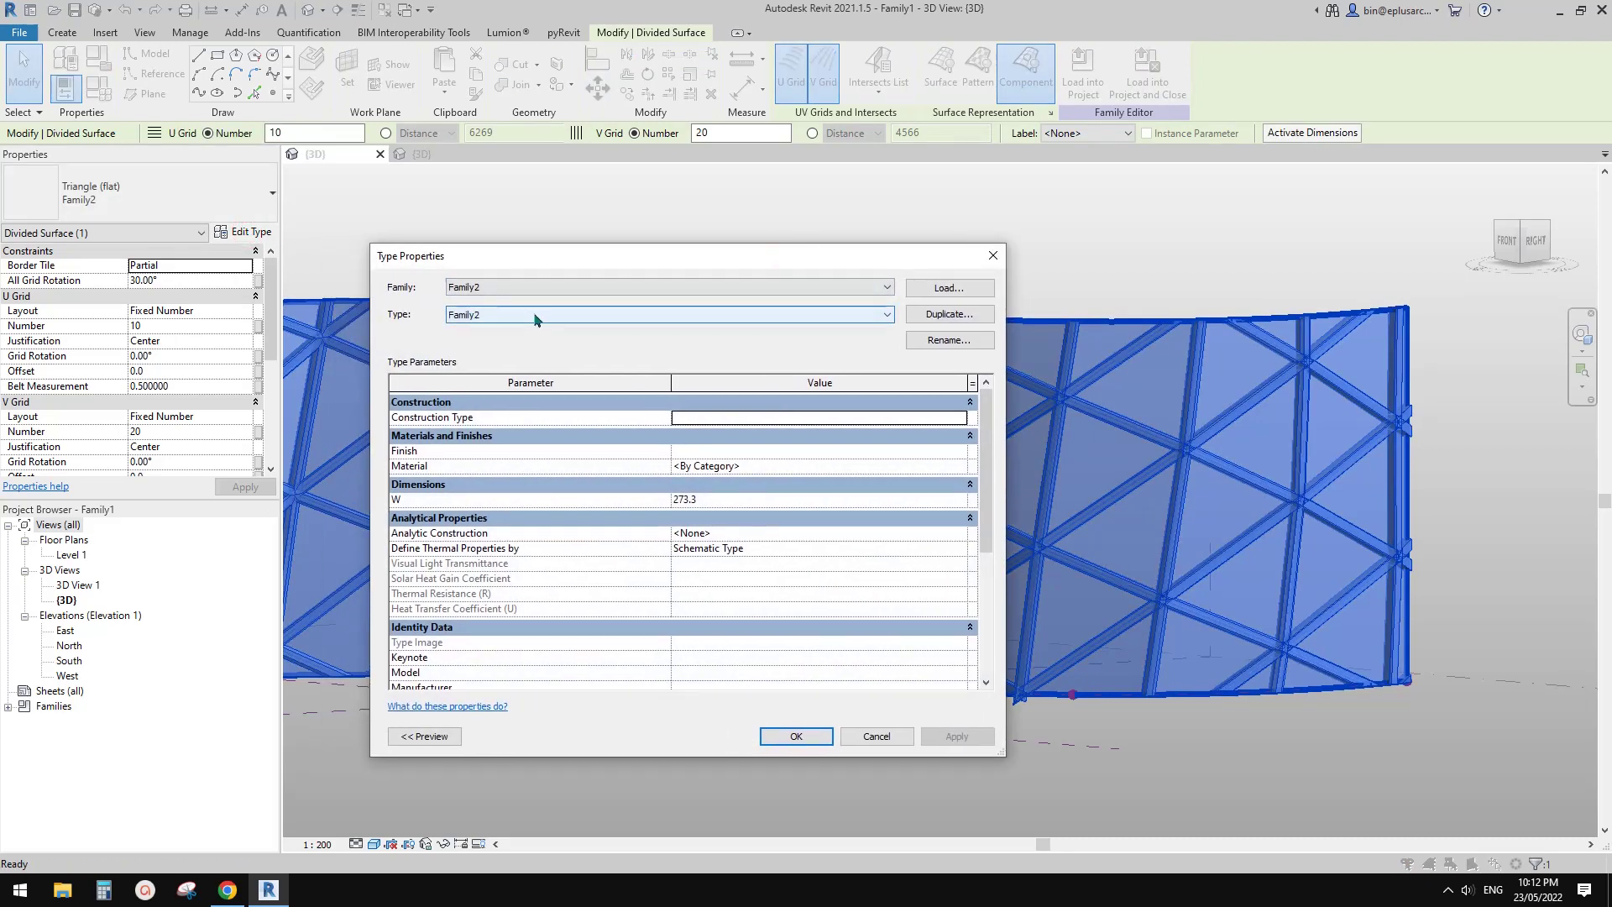
{"action": "left_click", "coordinate": [791, 467]}
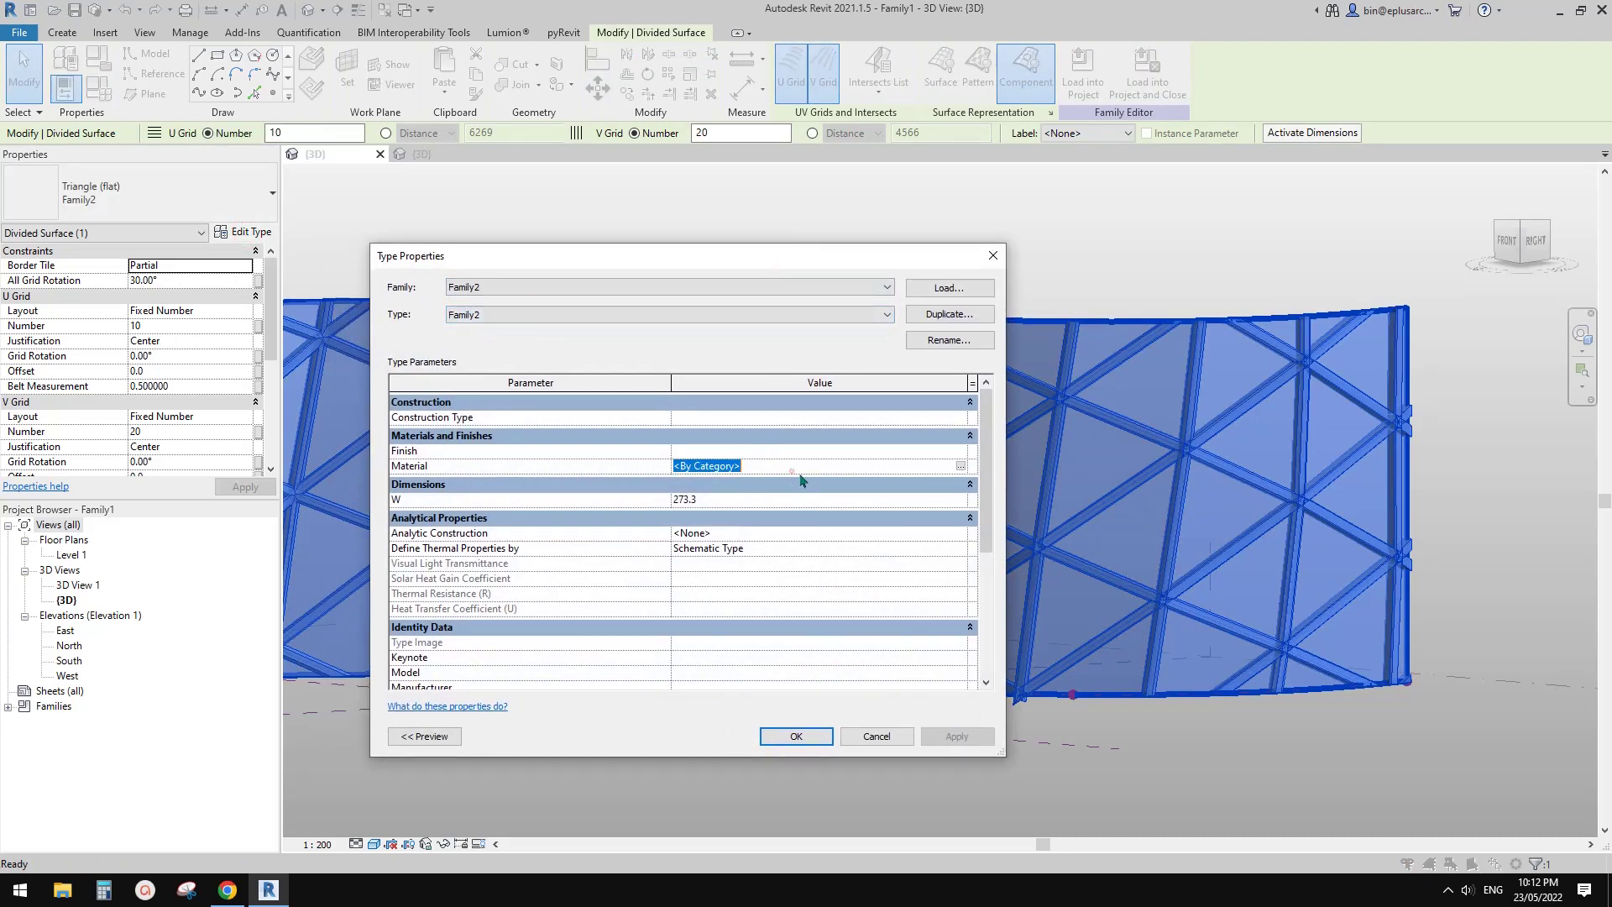
{"action": "type", "text": "gal"}
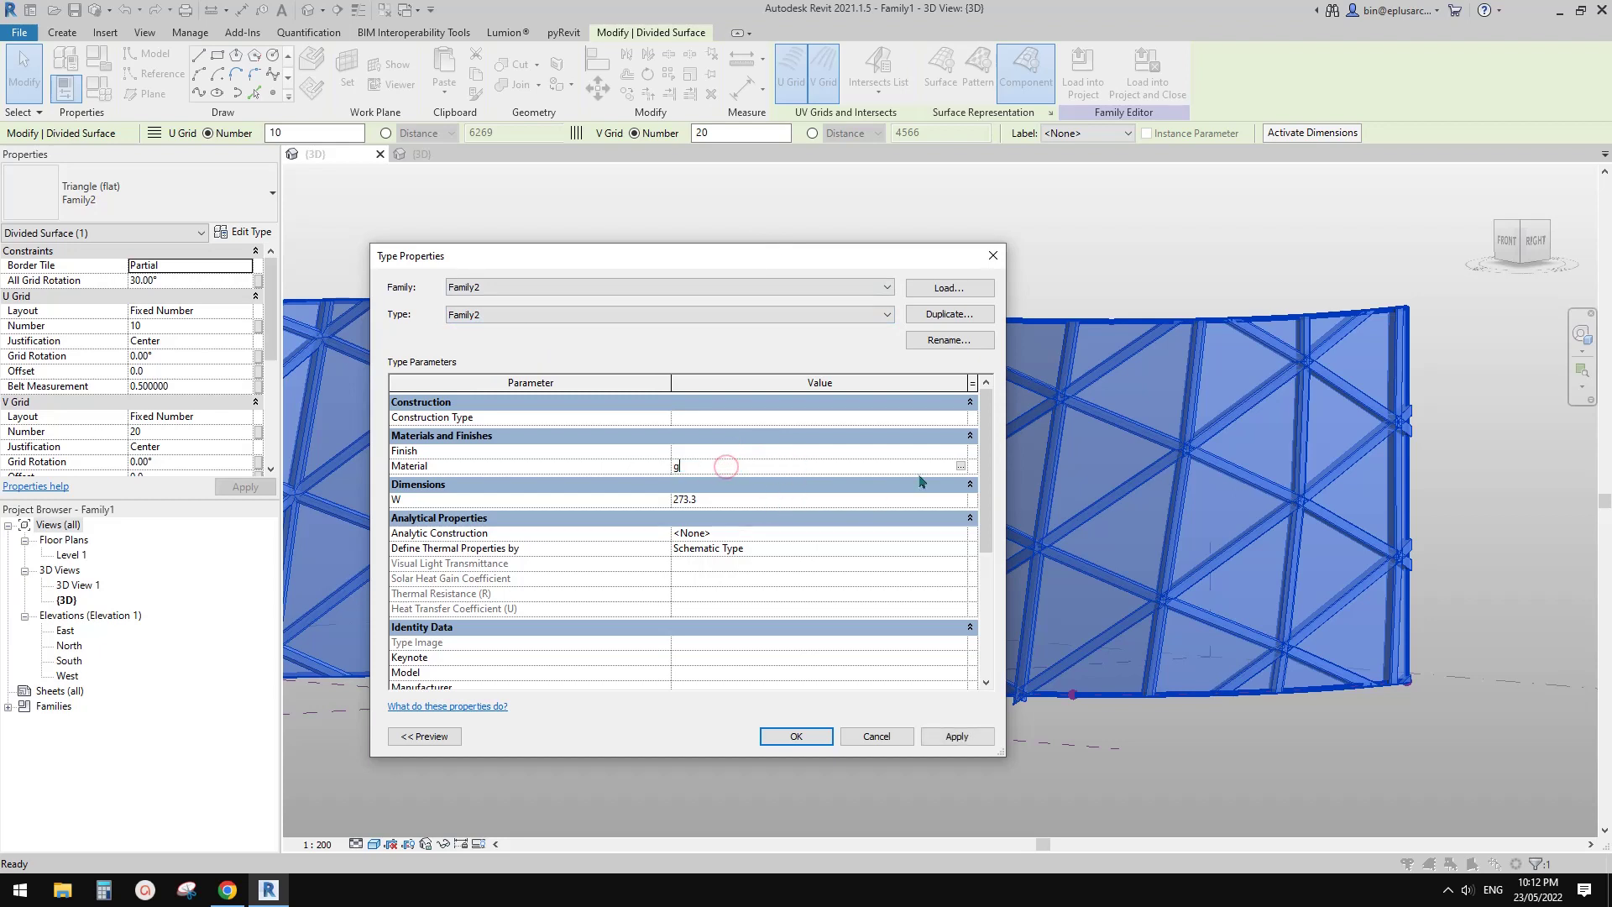
{"action": "left_click", "coordinate": [770, 502]}
{"action": "left_click", "coordinate": [951, 737]}
- Rename the Family2 panel type as Type 1 and accept the type properties
{"action": "left_click", "coordinate": [954, 341]}
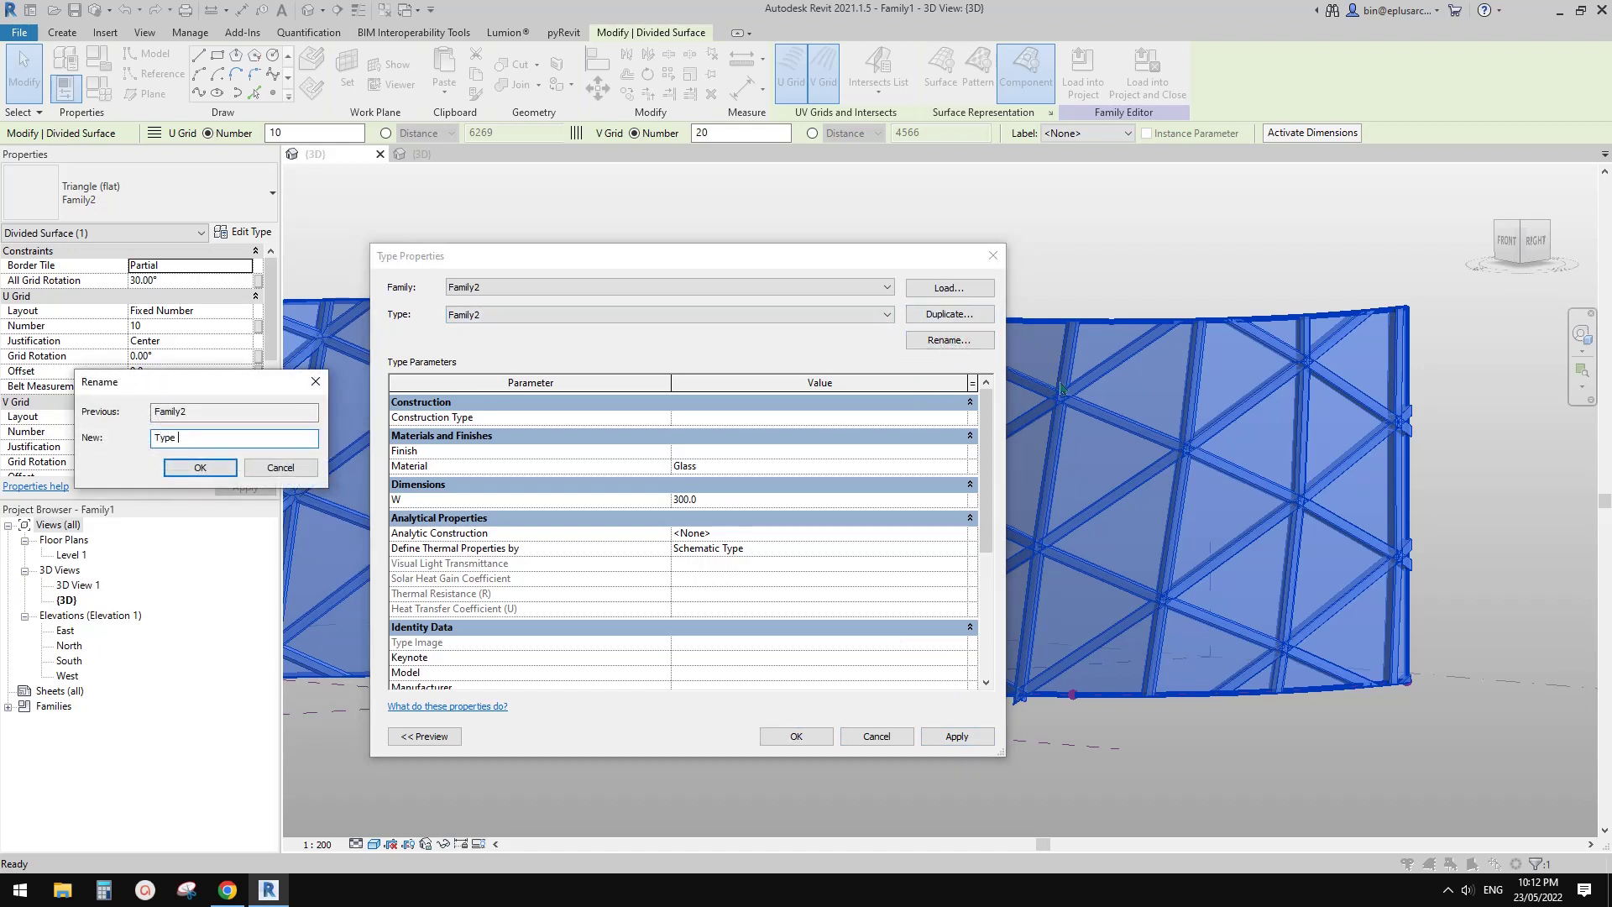
{"action": "left_click", "coordinate": [213, 471]}
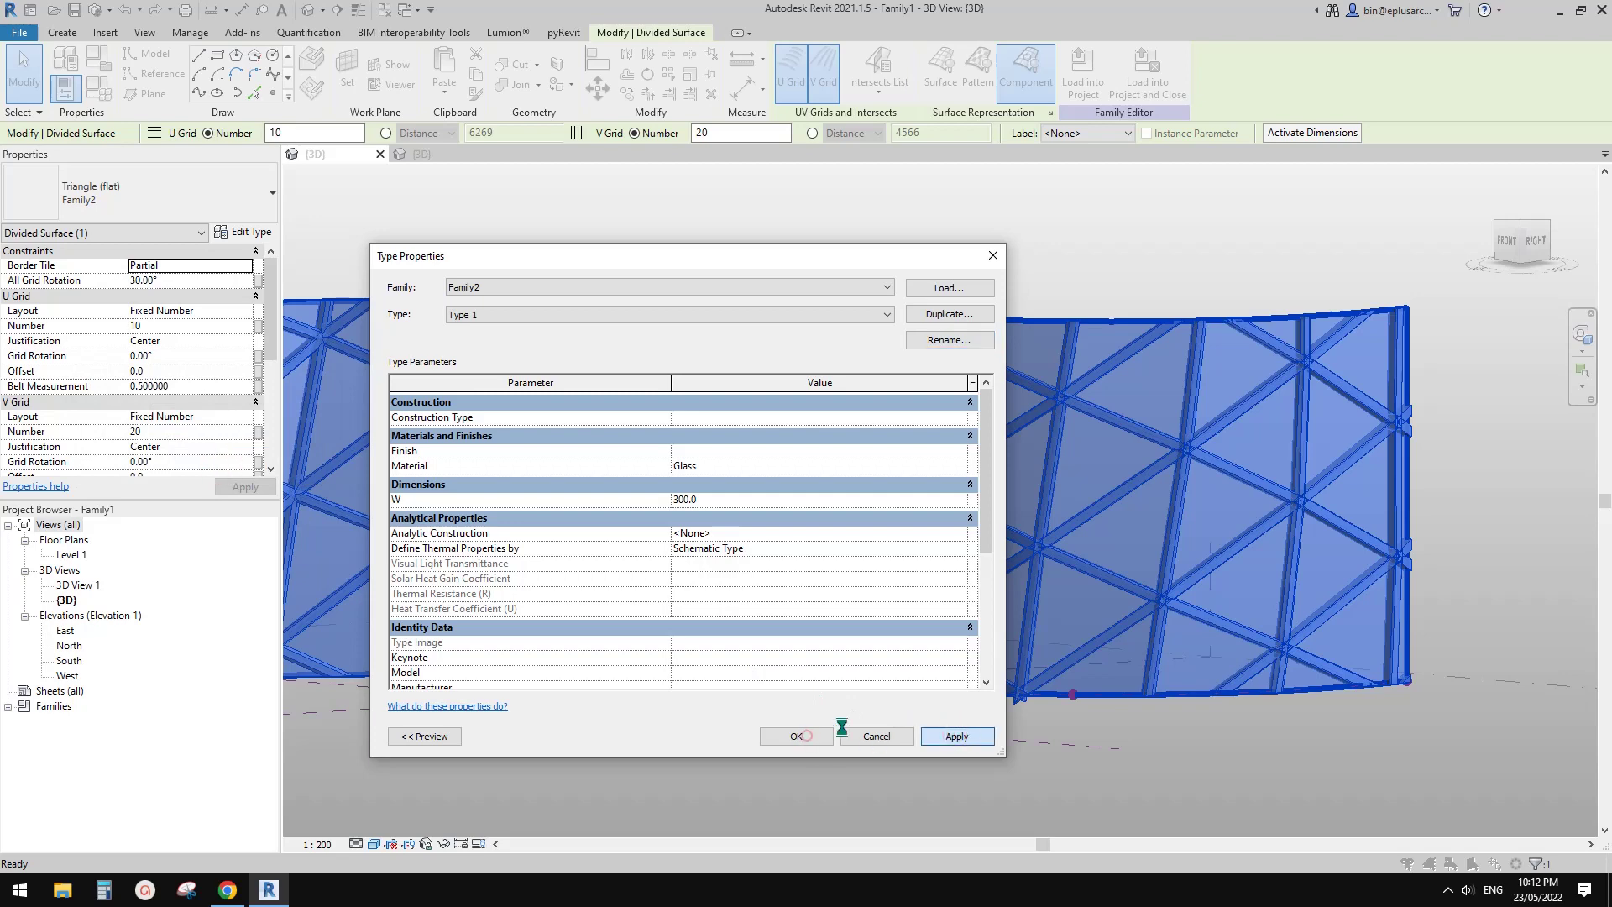
{"action": "left_click", "coordinate": [800, 736]}
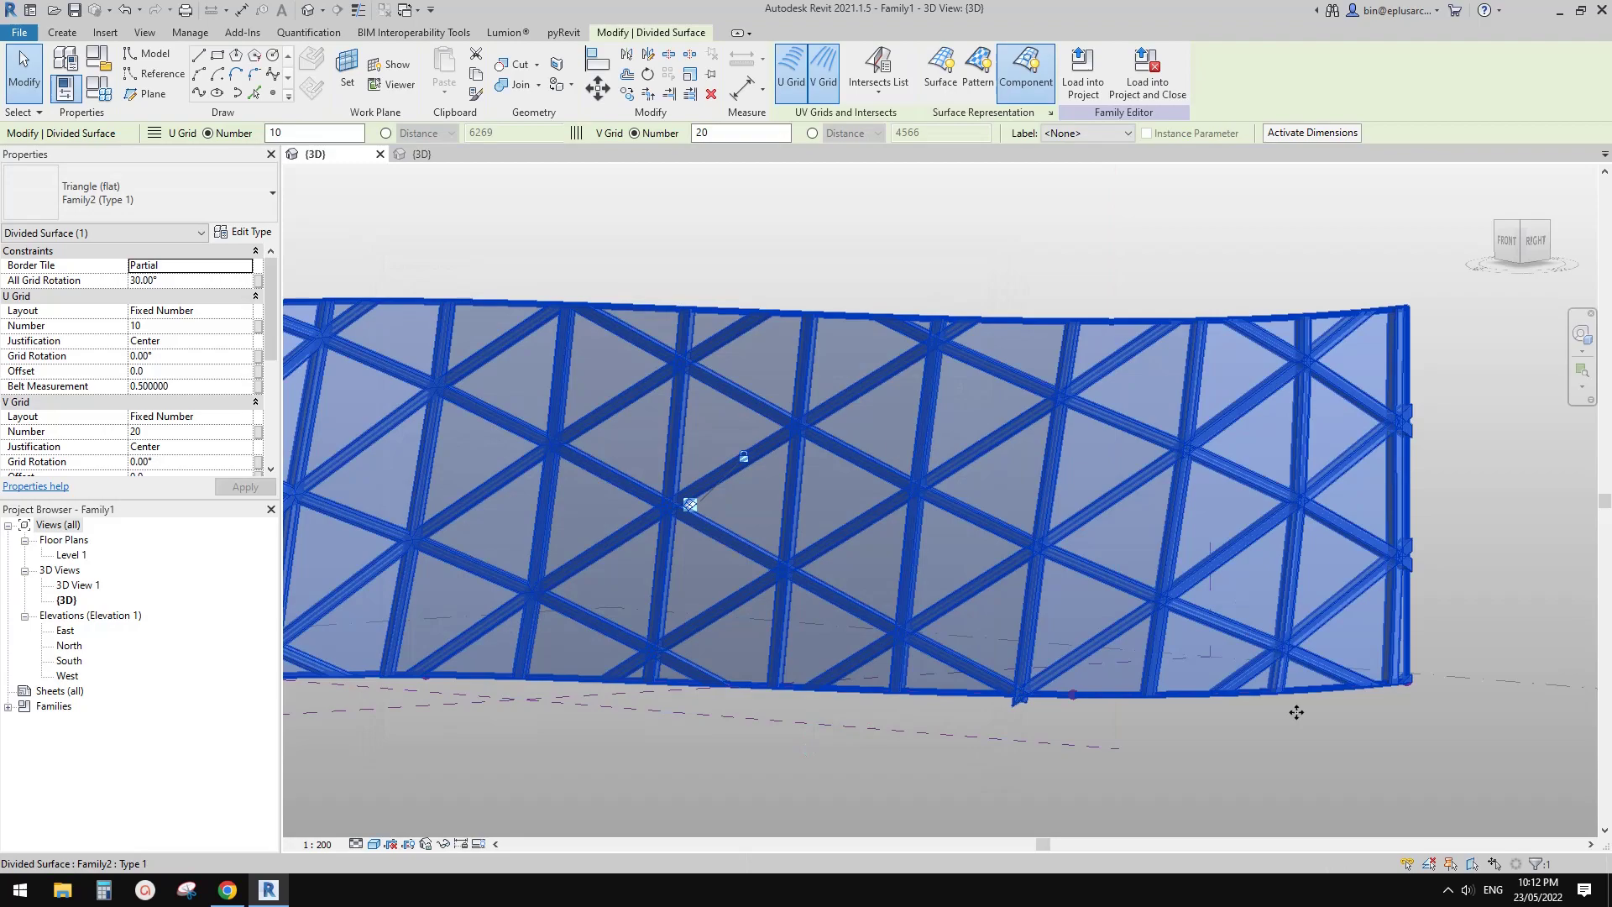
{"action": "left_click", "coordinate": [1372, 759]}
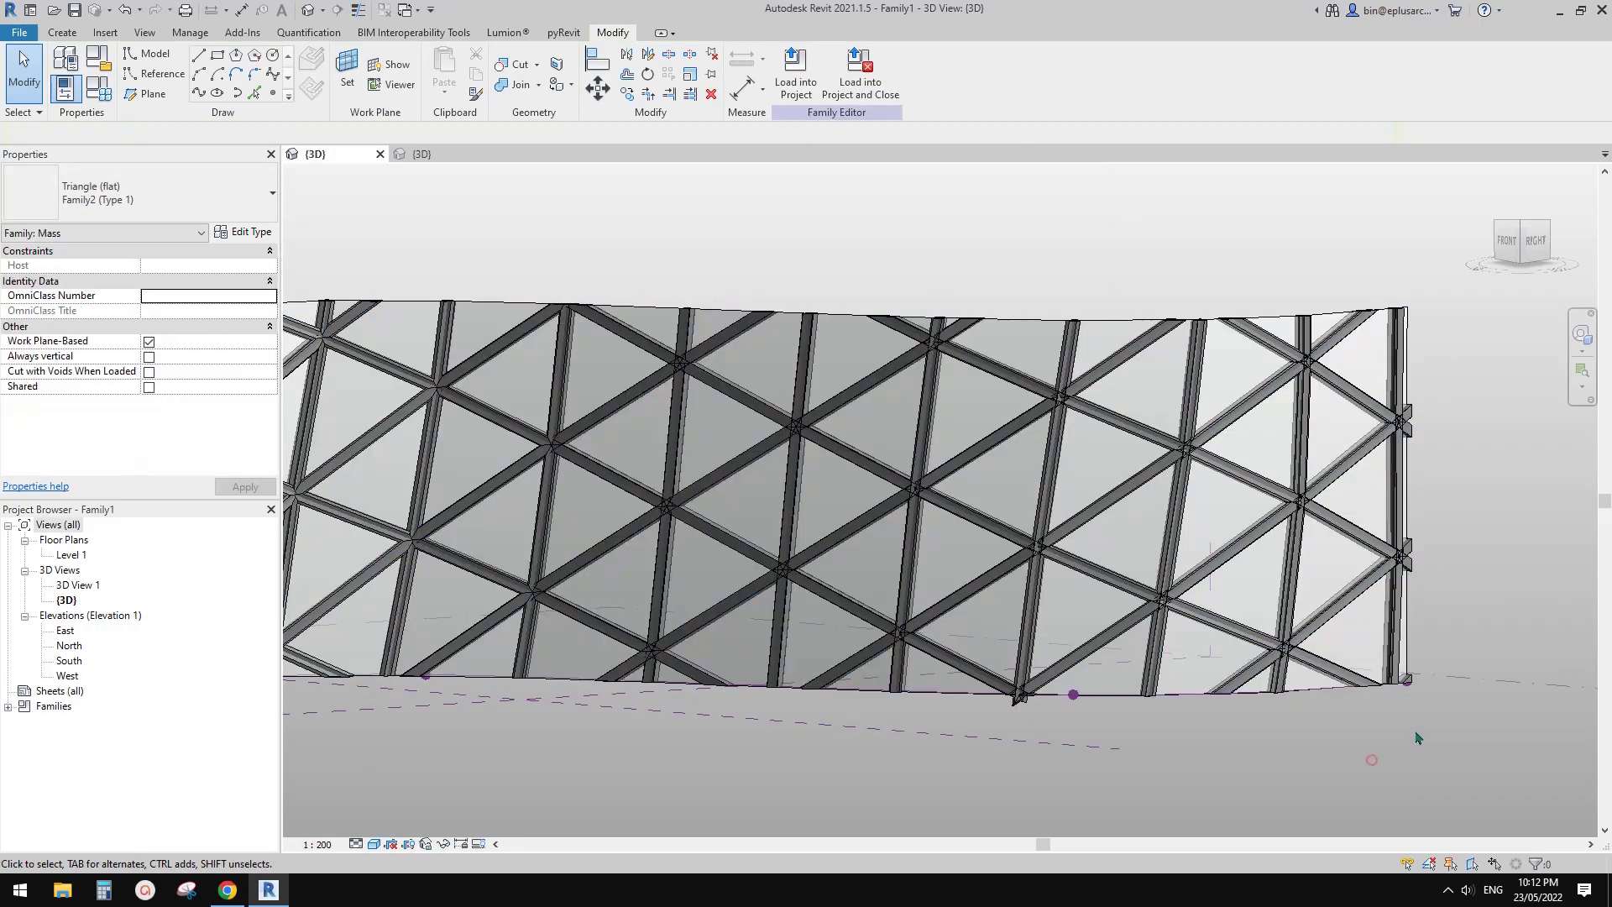
- Inspect the glass panels on the curved surface and check them against the two-pattern building photo in Chrome
{"action": "left_click", "coordinate": [1108, 407]}
{"action": "middle_click_drag", "start_coordinate": [1108, 407], "coordinate": [1116, 613], "text": "shift"}
{"action": "scroll", "coordinate": [1207, 588], "scroll_direction": "down", "scroll_amount": 1}
{"action": "scroll", "coordinate": [1110, 554], "scroll_direction": "up", "scroll_amount": 2}
{"action": "middle_click_drag", "start_coordinate": [1100, 556], "coordinate": [1065, 528], "text": "shift"}
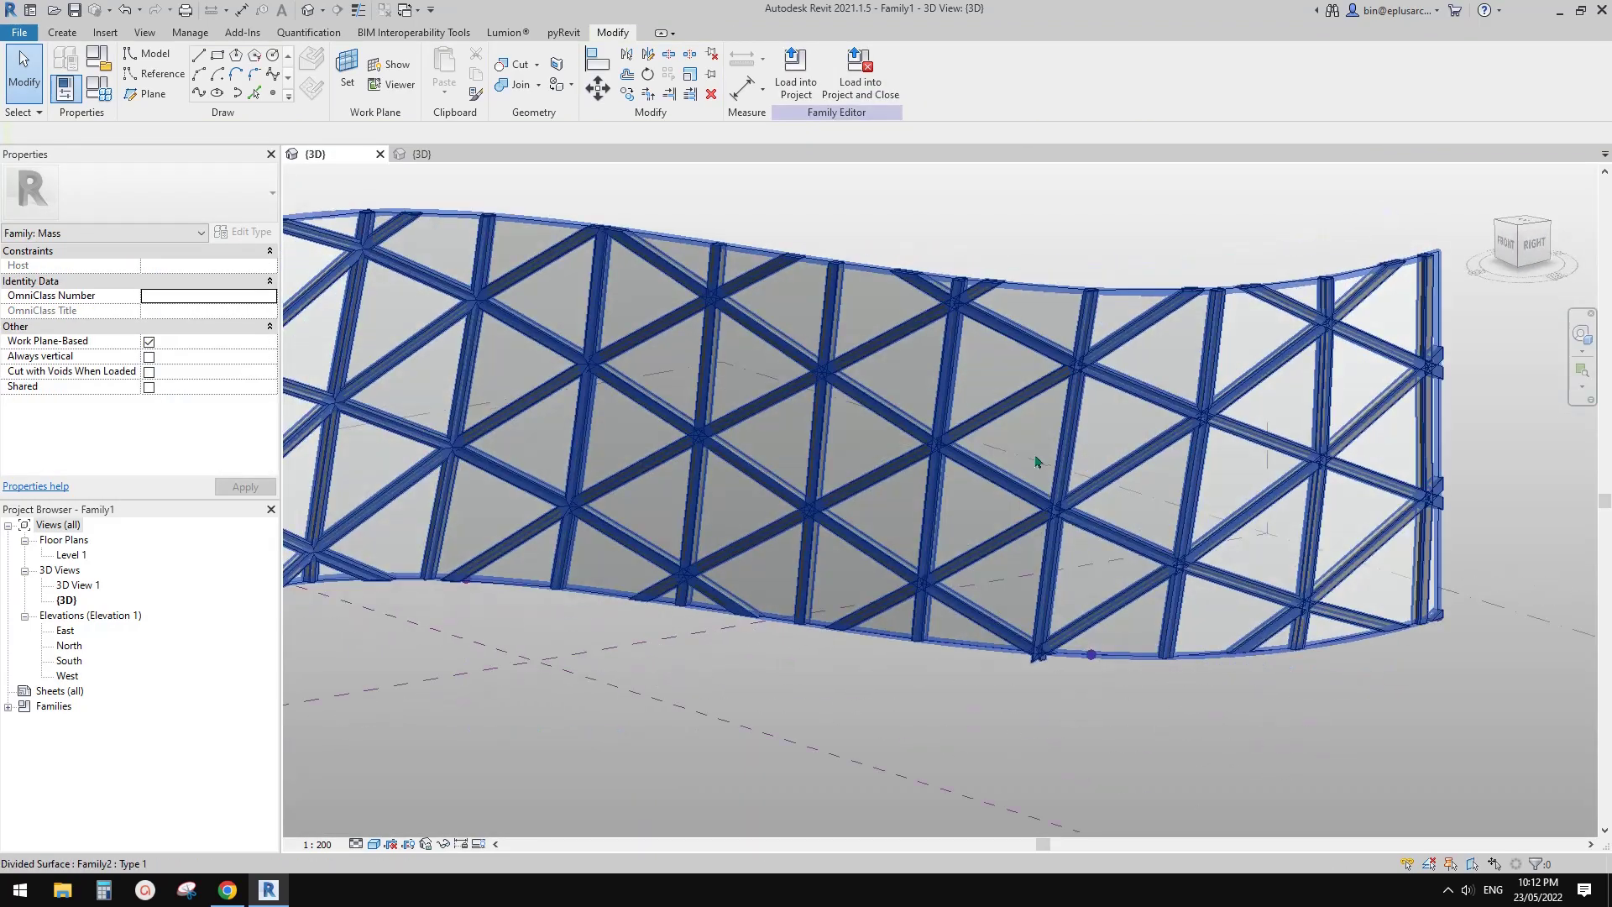
{"action": "left_click", "coordinate": [1034, 459]}
{"action": "key", "text": "Escape"}
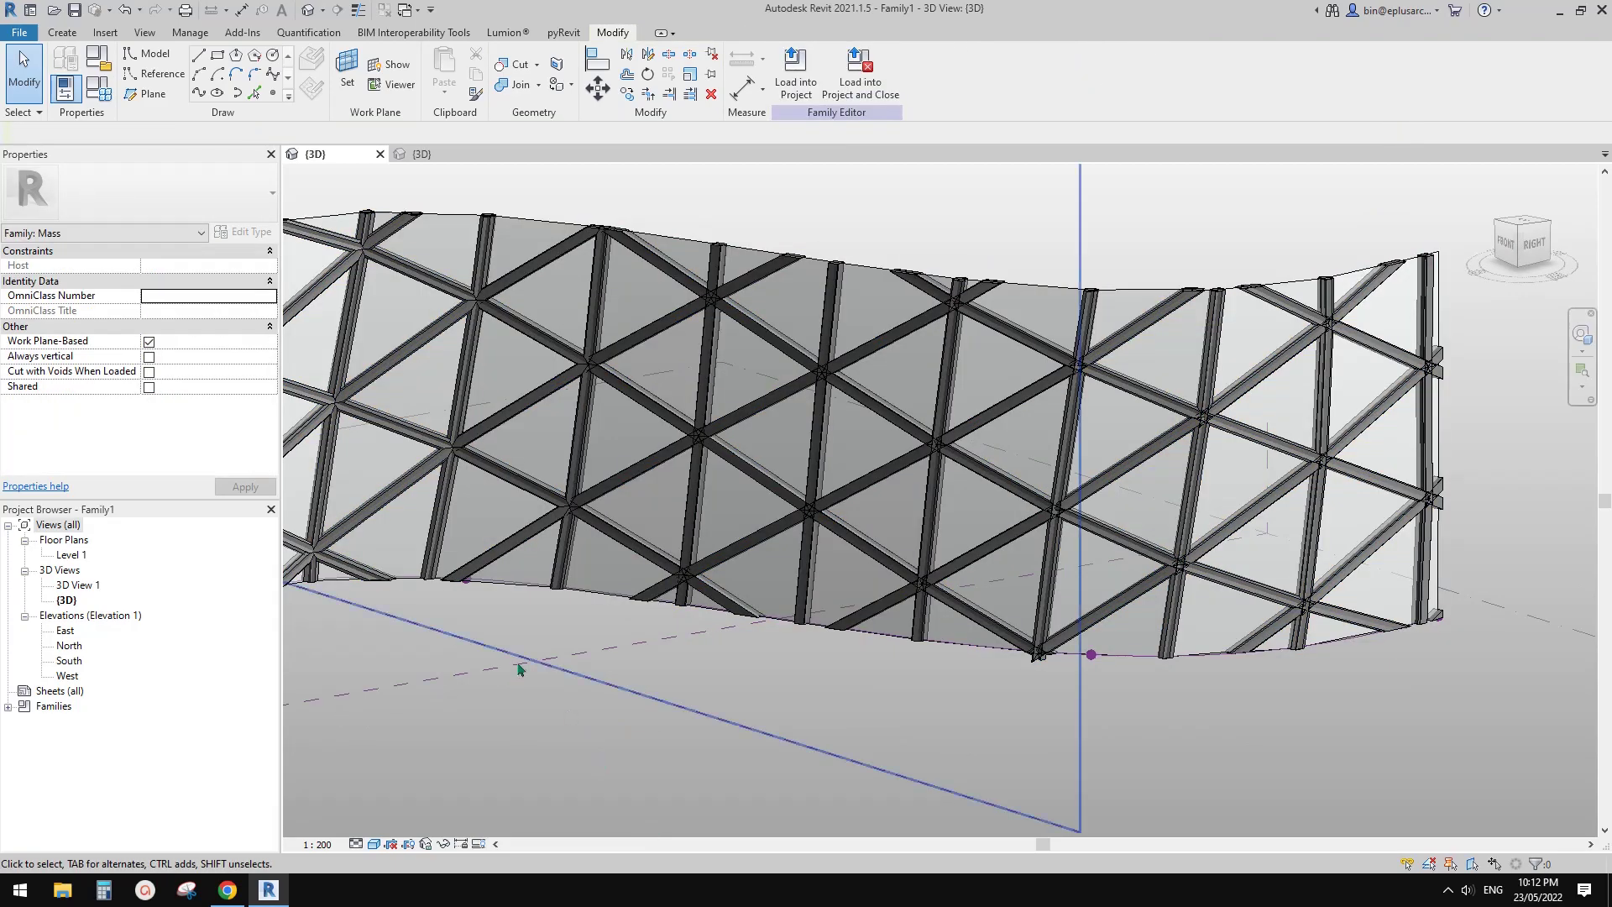
{"action": "left_click", "coordinate": [239, 897]}
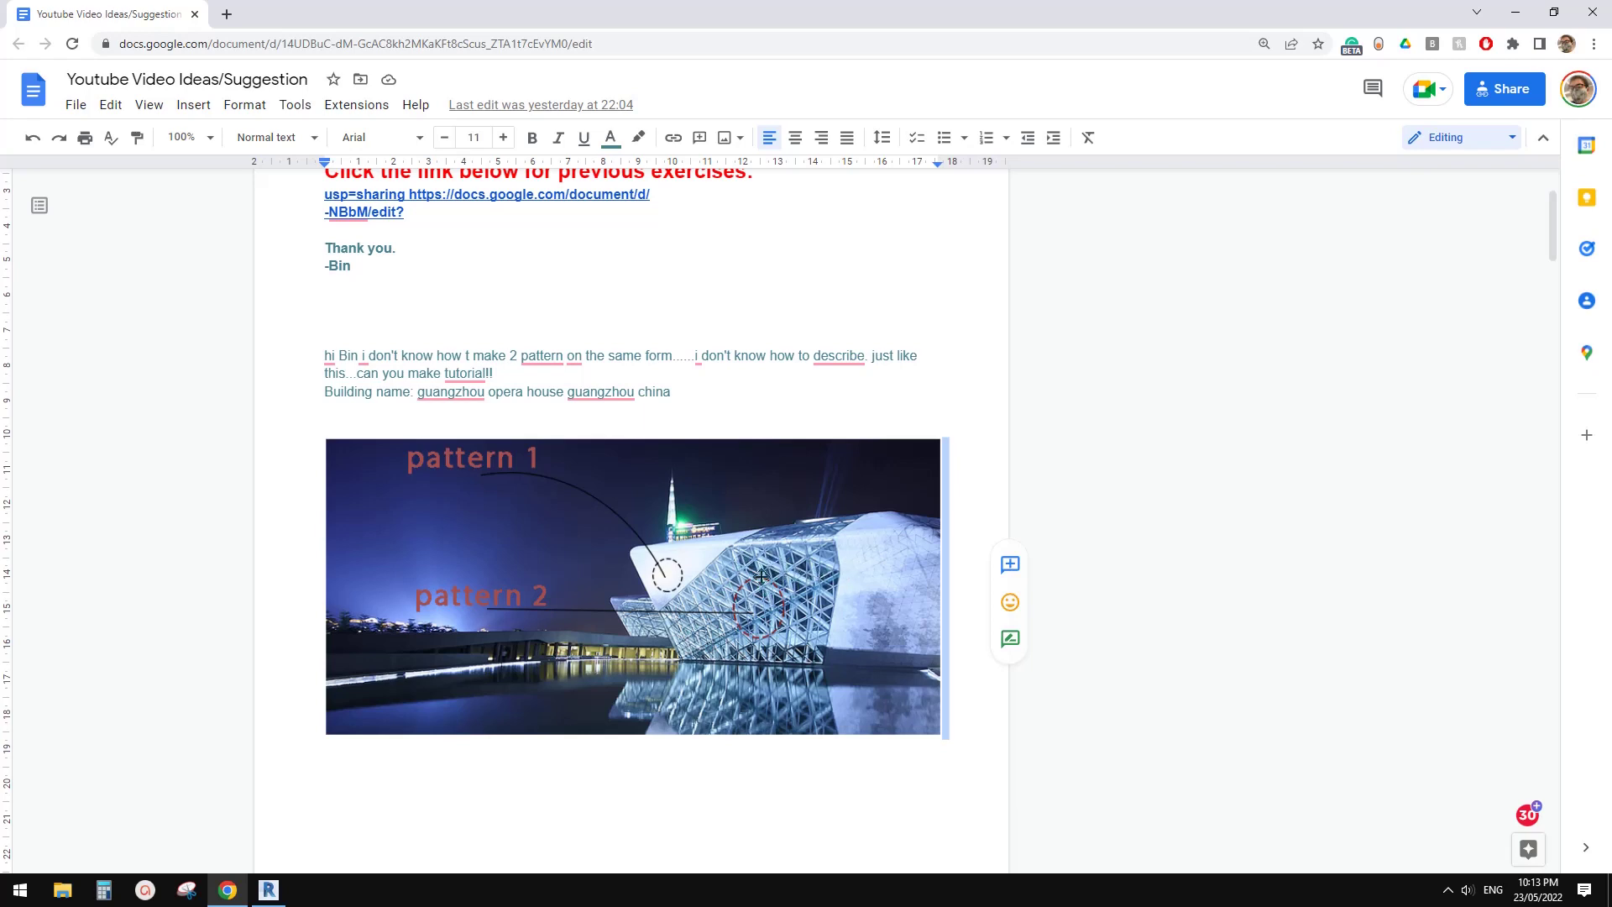
{"action": "left_click", "coordinate": [270, 888]}
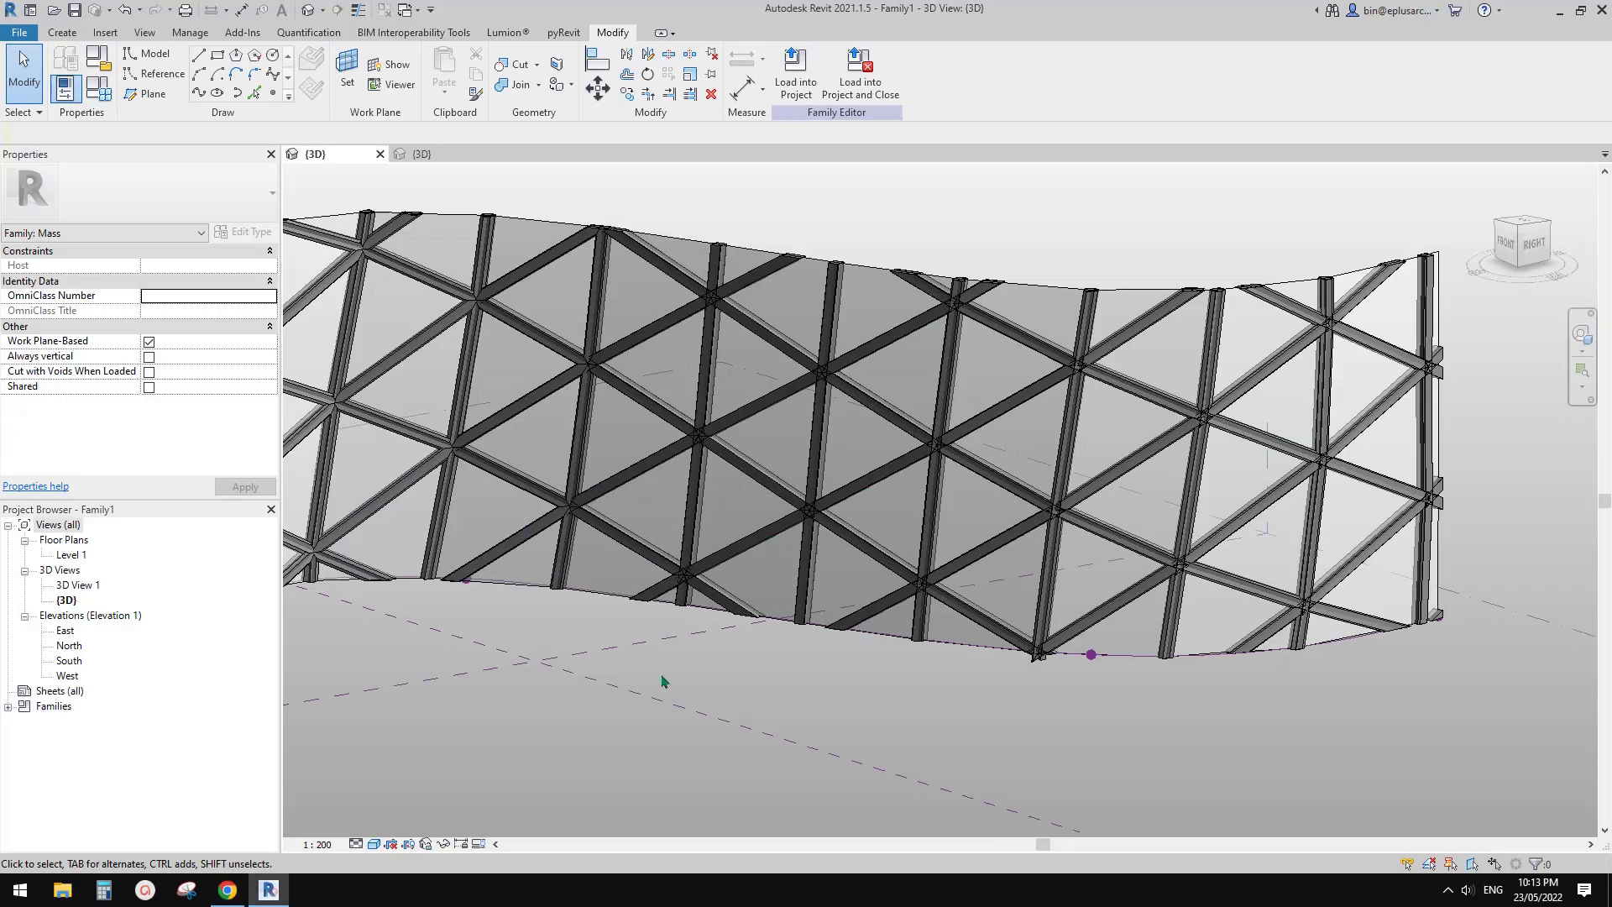
- Examine the full S-shaped run of the panelled surface, orbiting around both of its curves
{"action": "middle_click_drag", "start_coordinate": [1120, 622], "coordinate": [1015, 633]}
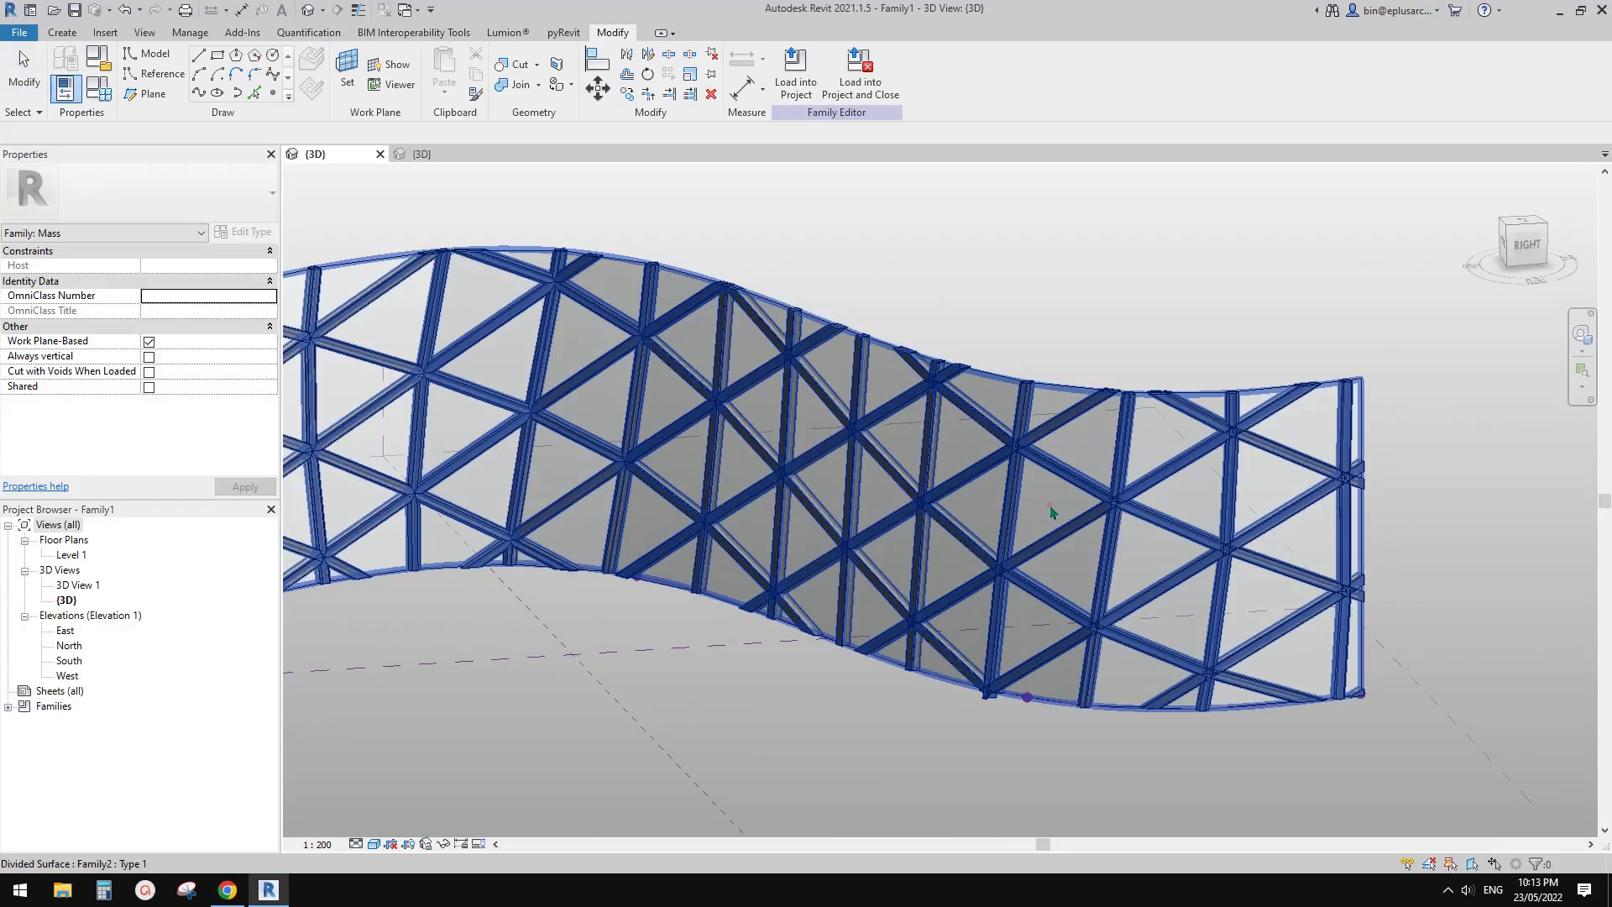
{"action": "left_click", "coordinate": [1052, 510]}
{"action": "middle_click_drag", "start_coordinate": [1052, 510], "coordinate": [1175, 579], "text": "shift"}
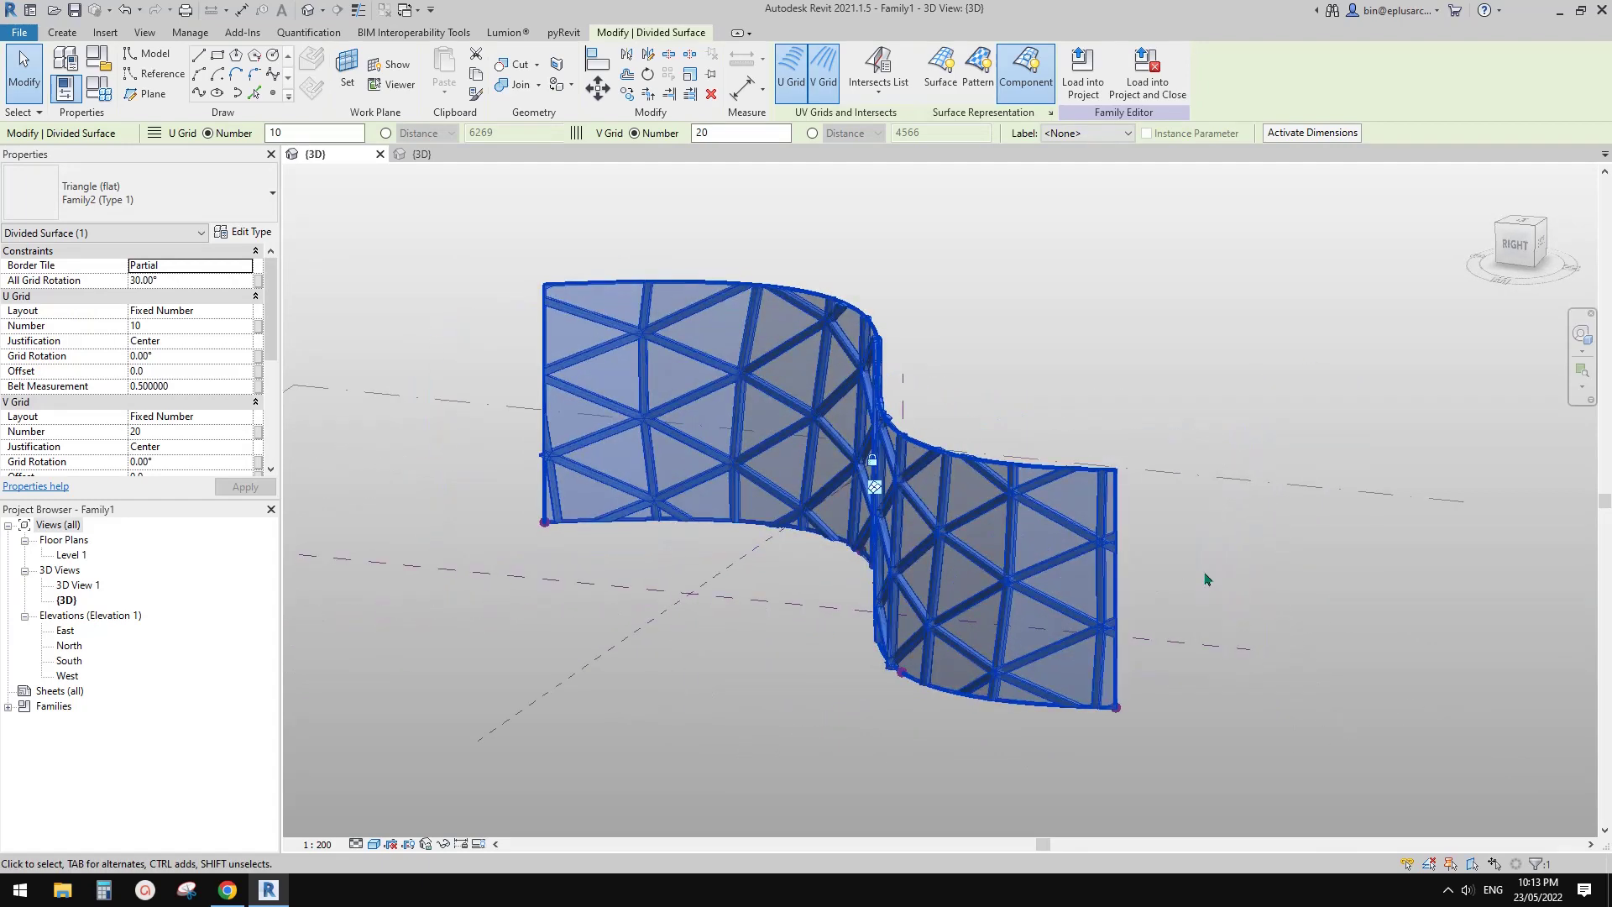
{"action": "left_click", "coordinate": [1198, 577]}
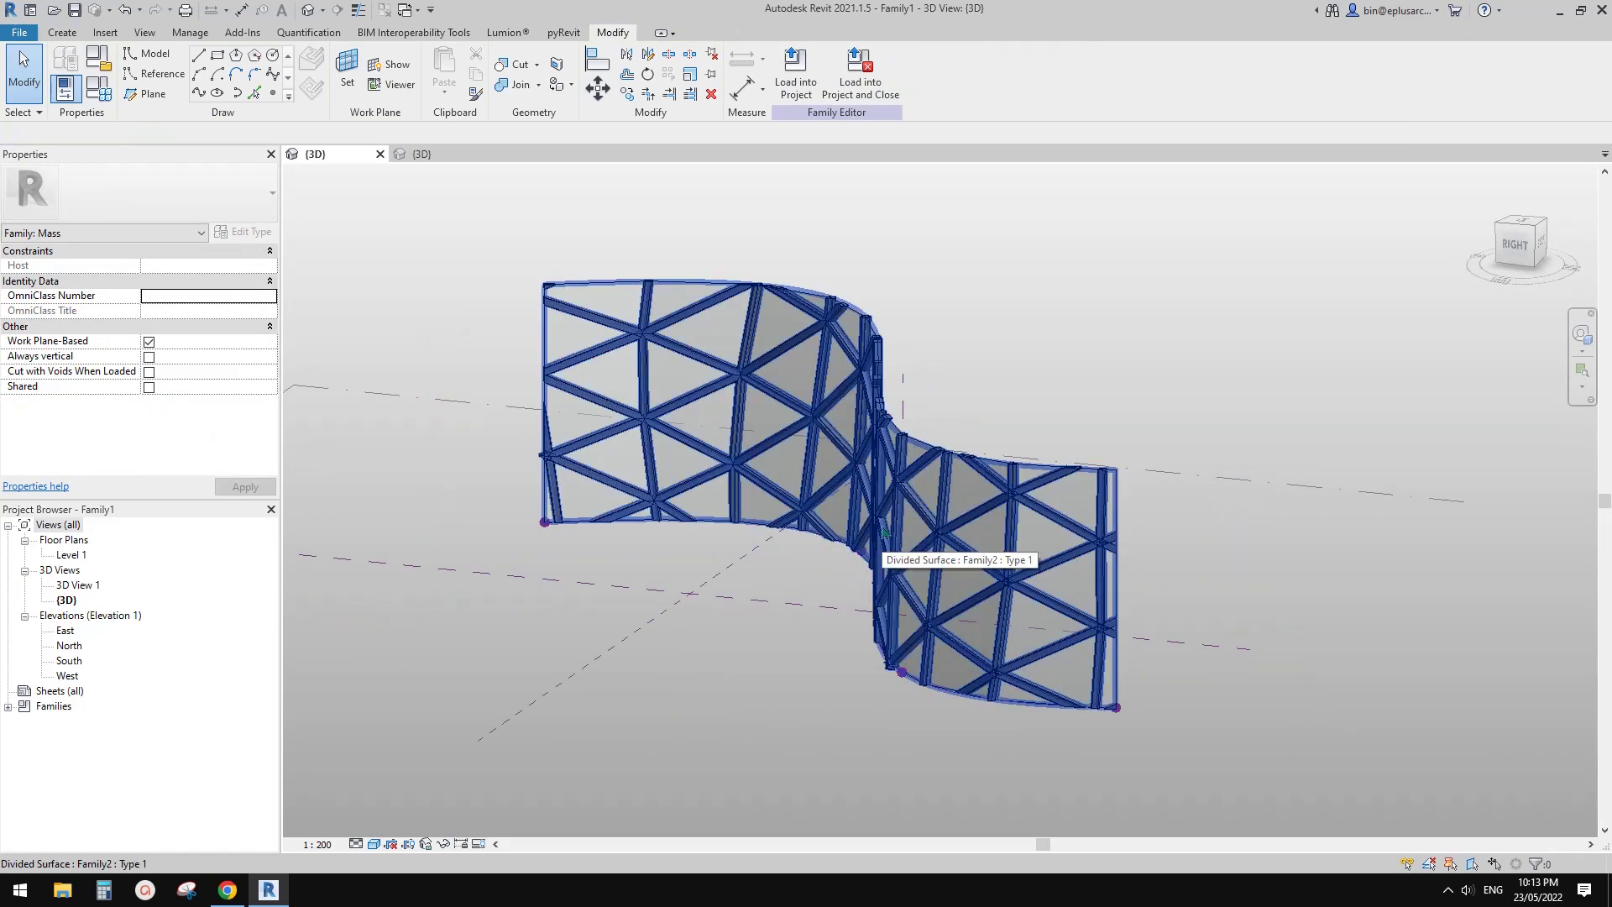
{"action": "left_click", "coordinate": [780, 449]}
{"action": "key", "text": "Escape"}
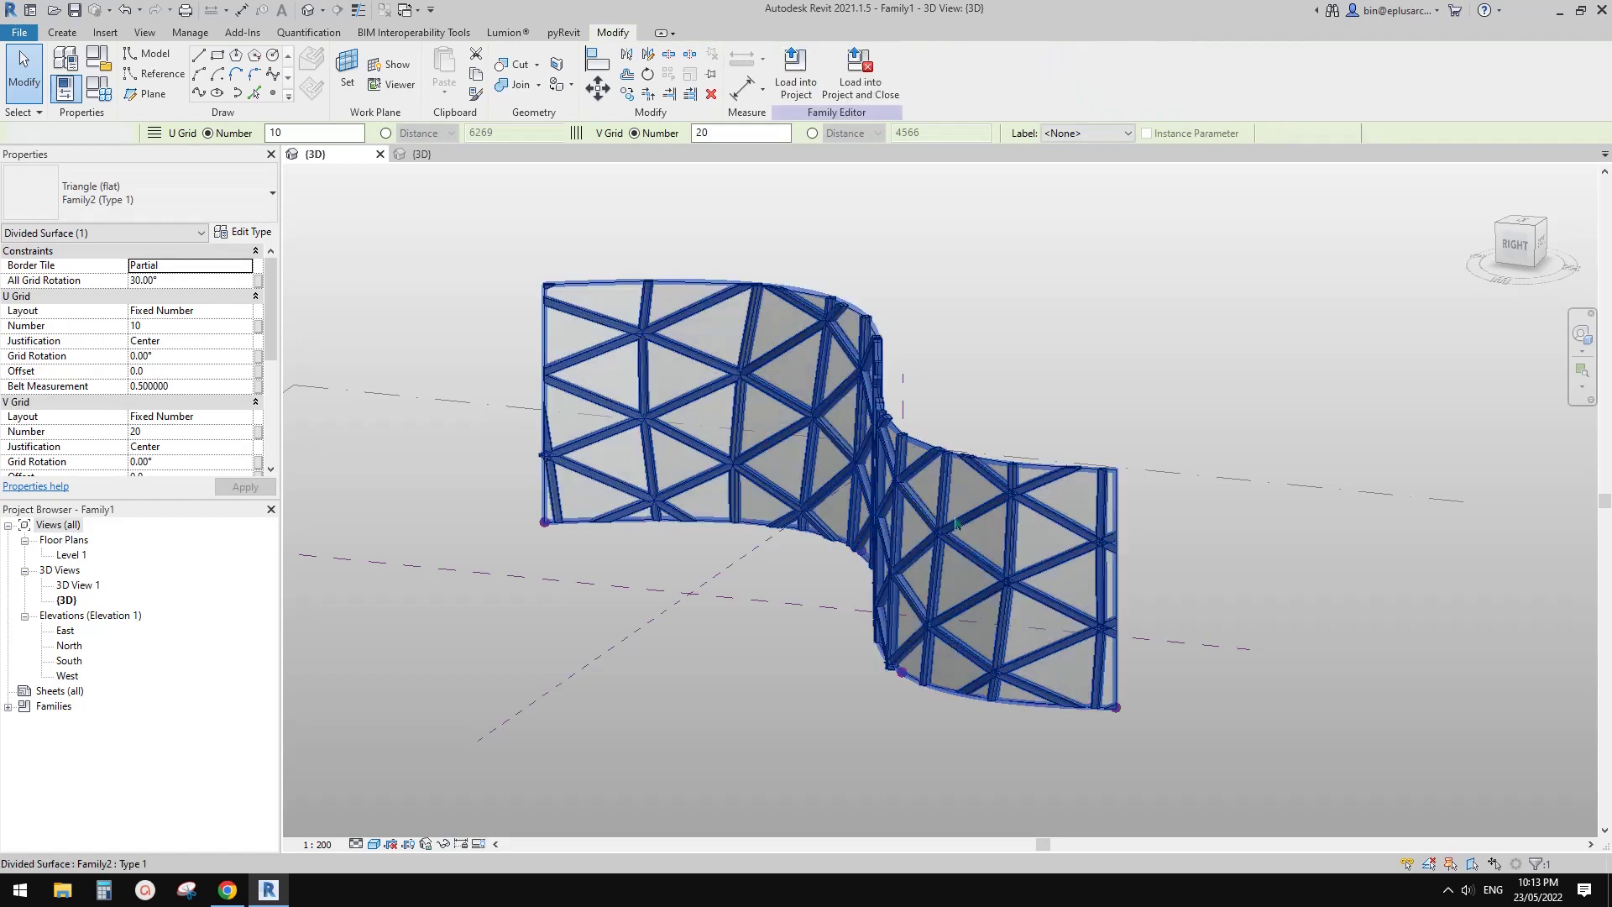
{"action": "middle_click_drag", "start_coordinate": [1052, 577], "coordinate": [1107, 573], "text": "shift"}
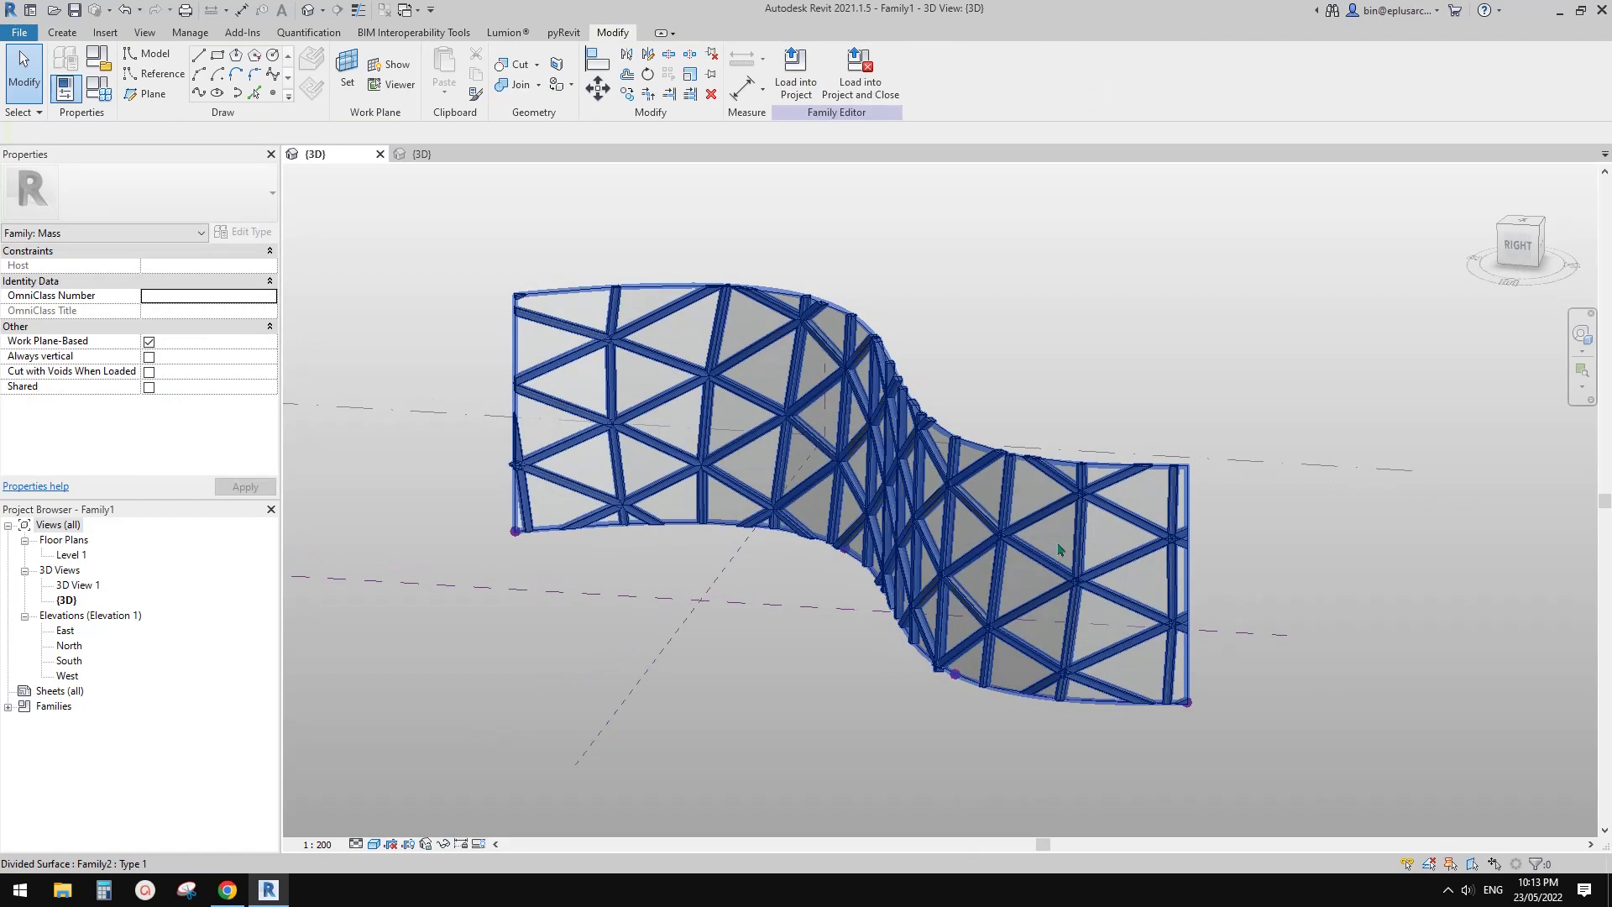
- Inspect the underlying mass form, a single triangular panel and the whole divided surface by selecting each in turn
{"action": "key", "text": "Tab"}
{"action": "left_click", "coordinate": [751, 456]}
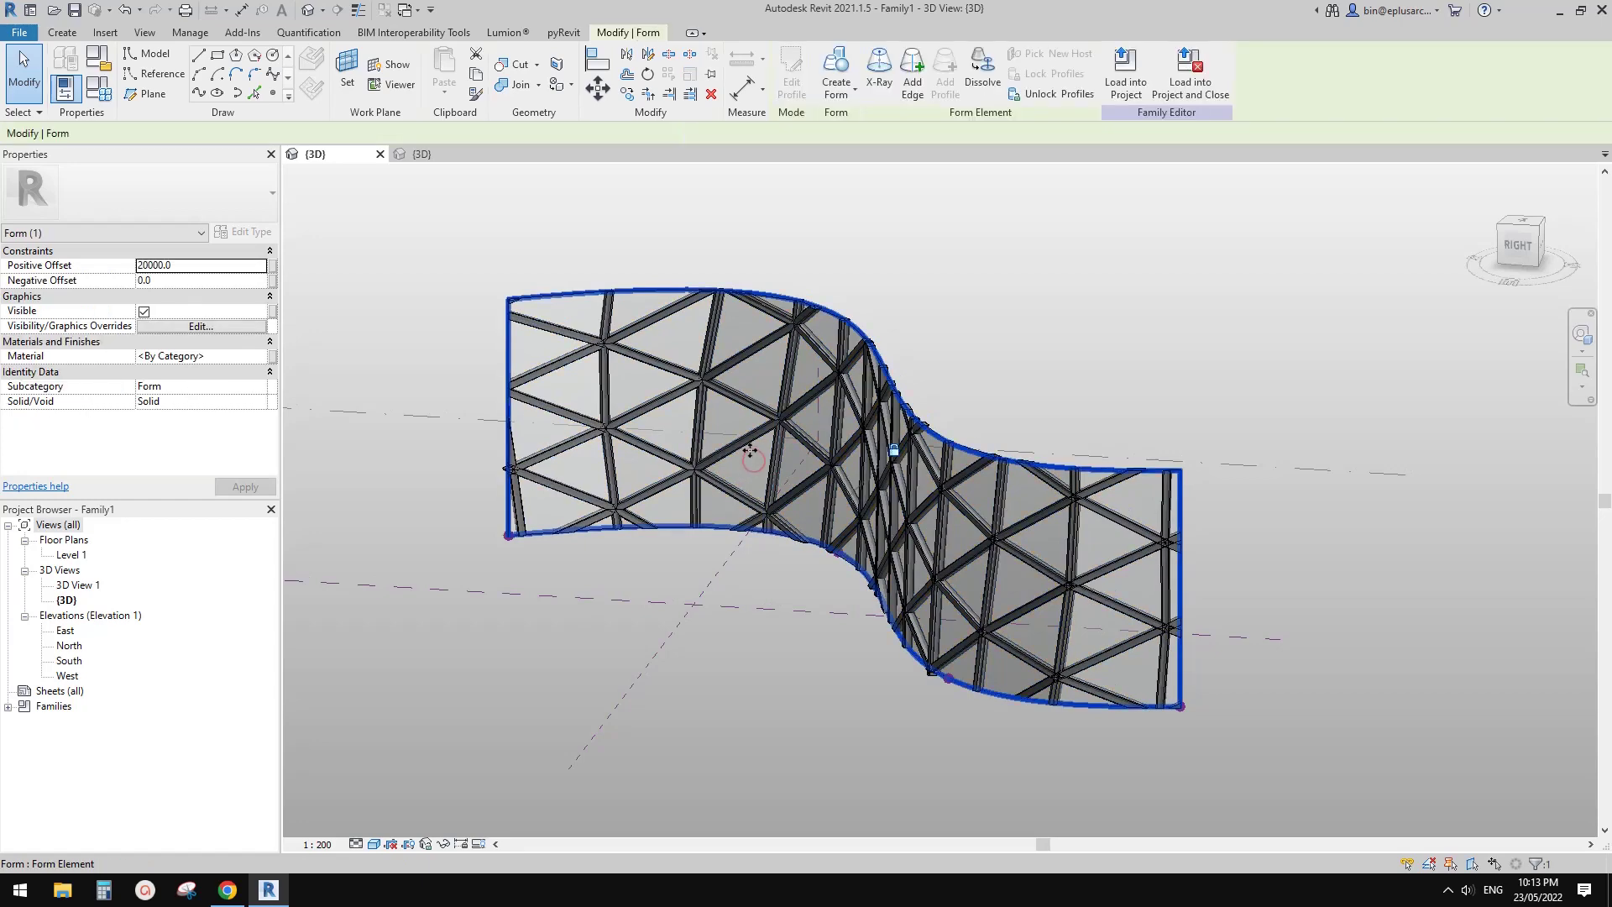
{"action": "left_click", "coordinate": [751, 456]}
{"action": "scroll", "coordinate": [768, 466], "scroll_direction": "up", "scroll_amount": 2}
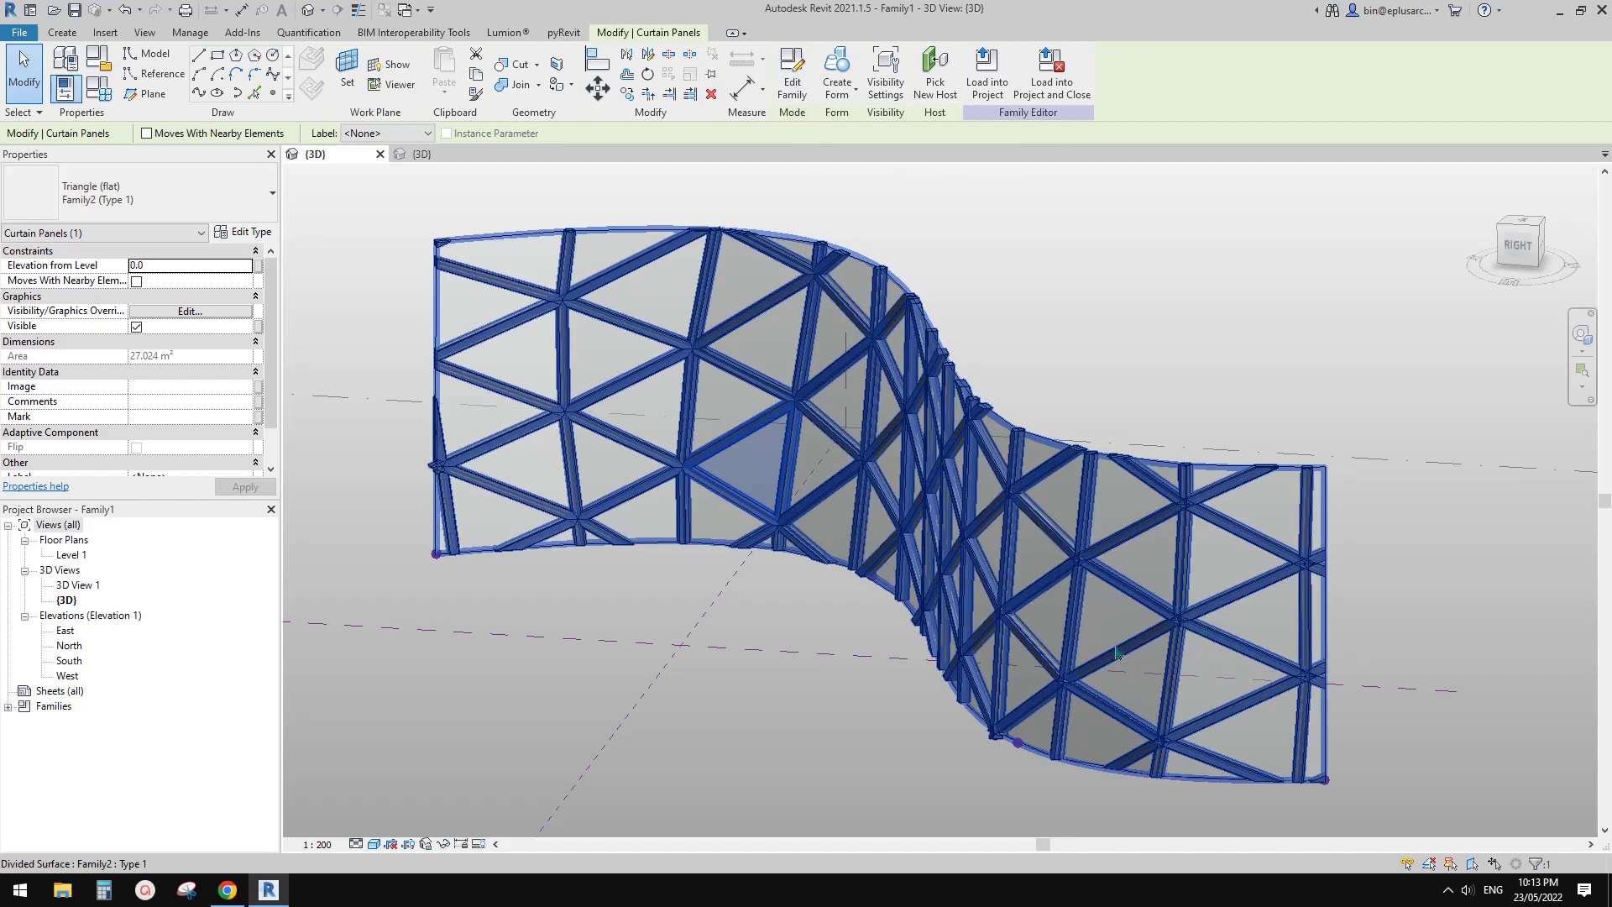
{"action": "scroll", "coordinate": [1118, 644], "scroll_direction": "down", "scroll_amount": 2}
{"action": "left_click", "coordinate": [1083, 628]}
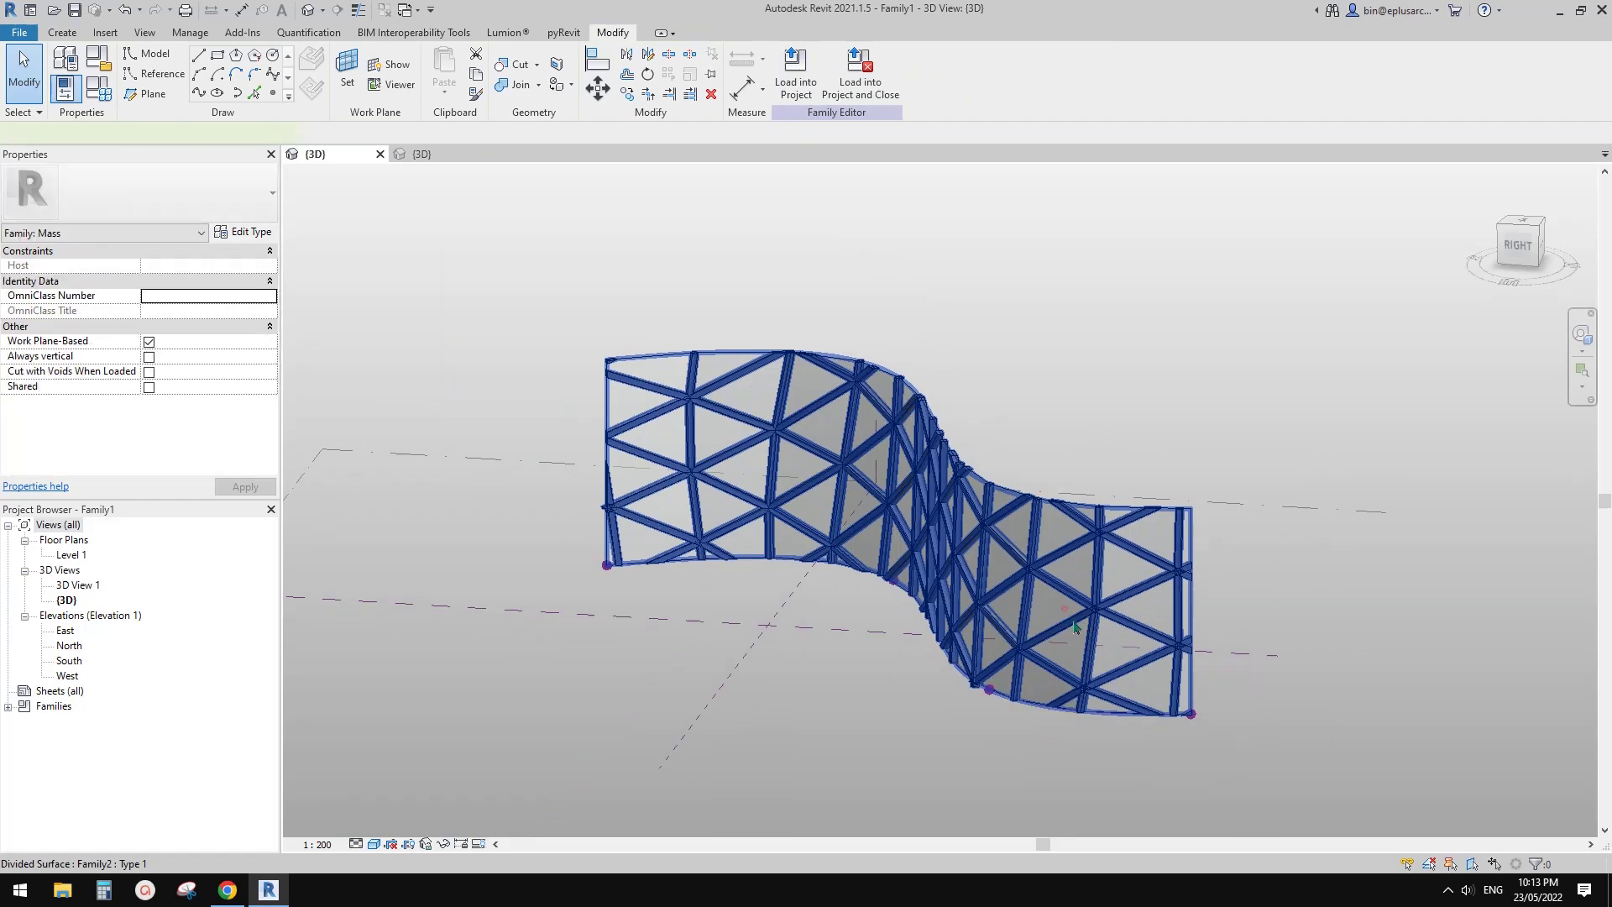
{"action": "middle_click_drag", "start_coordinate": [1083, 627], "coordinate": [1292, 687], "text": "shift"}
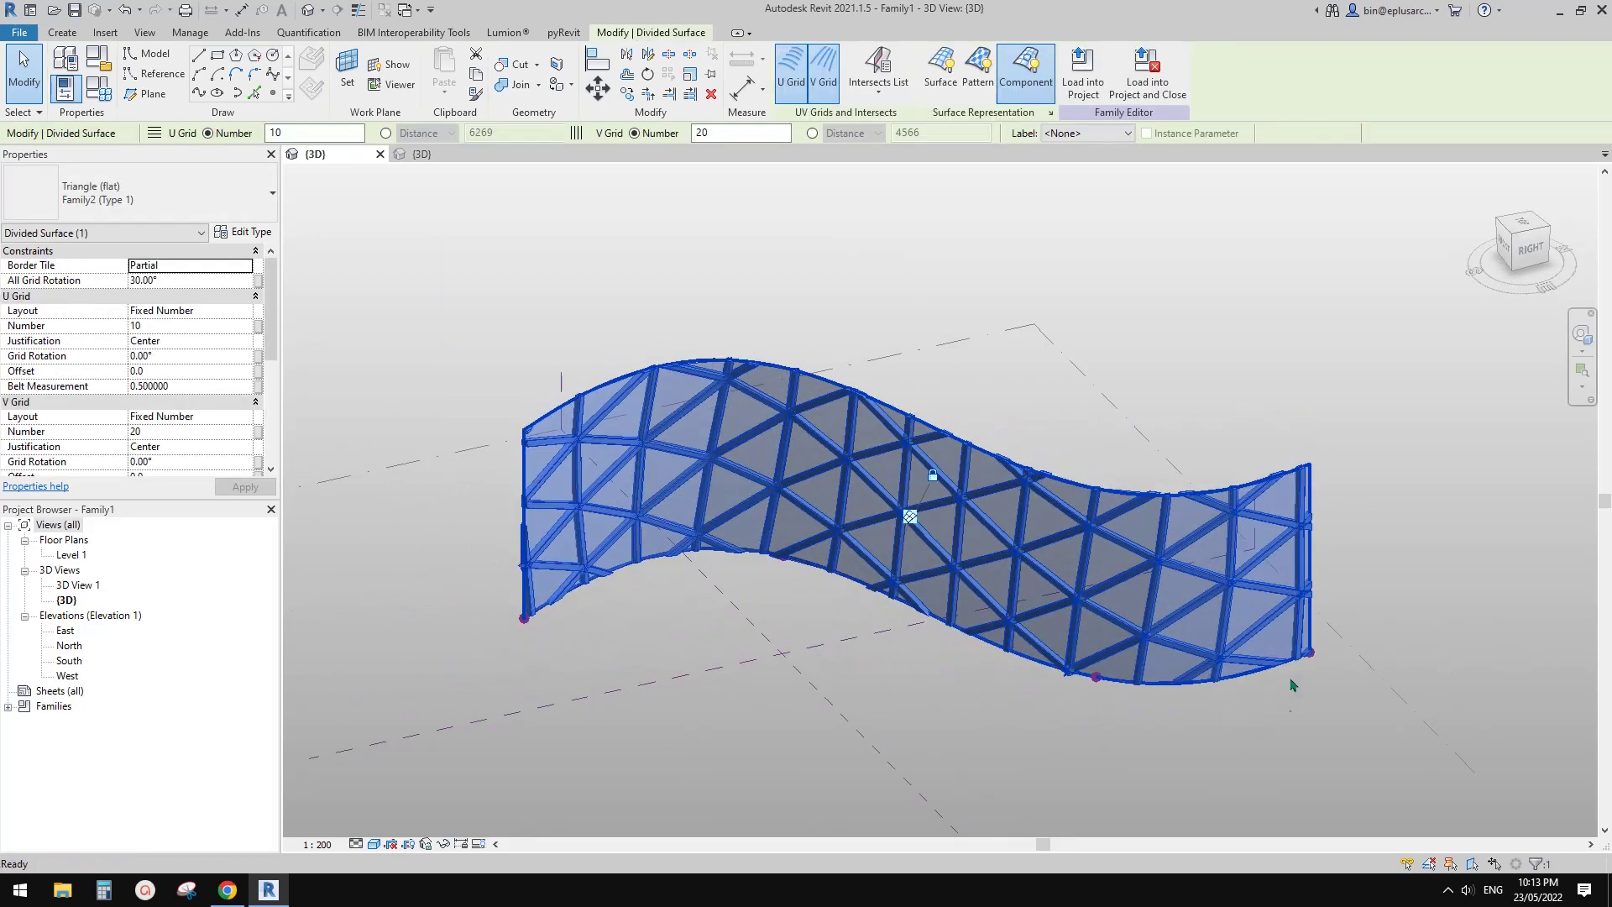
{"action": "left_click", "coordinate": [1292, 686]}
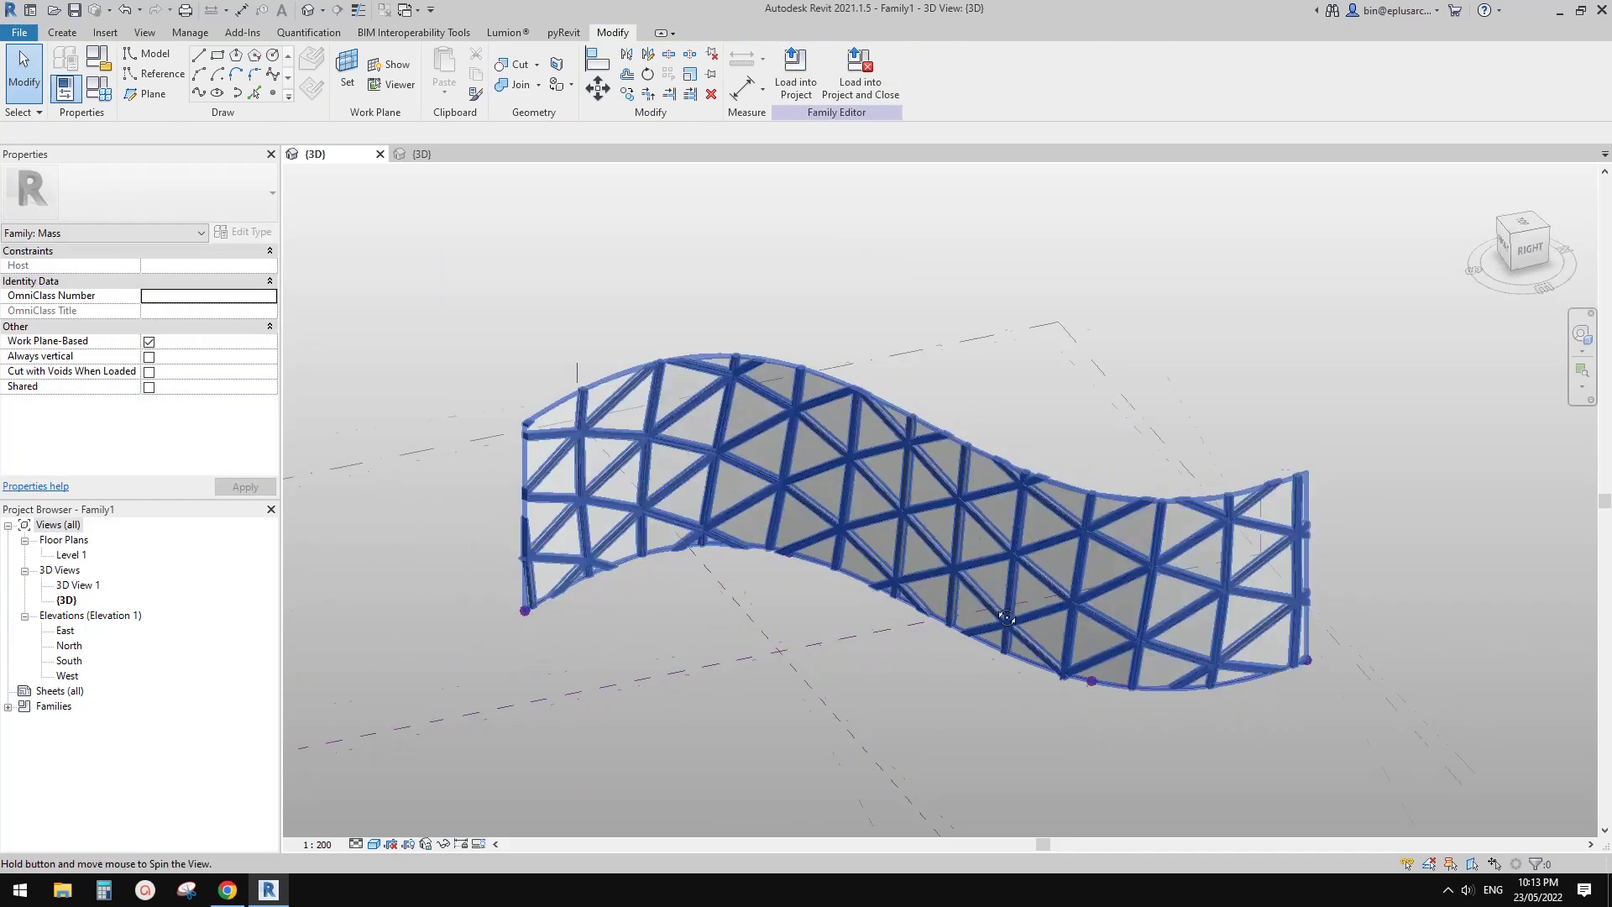
{"action": "middle_click_drag", "start_coordinate": [997, 560], "coordinate": [1088, 712], "text": "shift"}
{"action": "left_click", "coordinate": [1086, 712]}
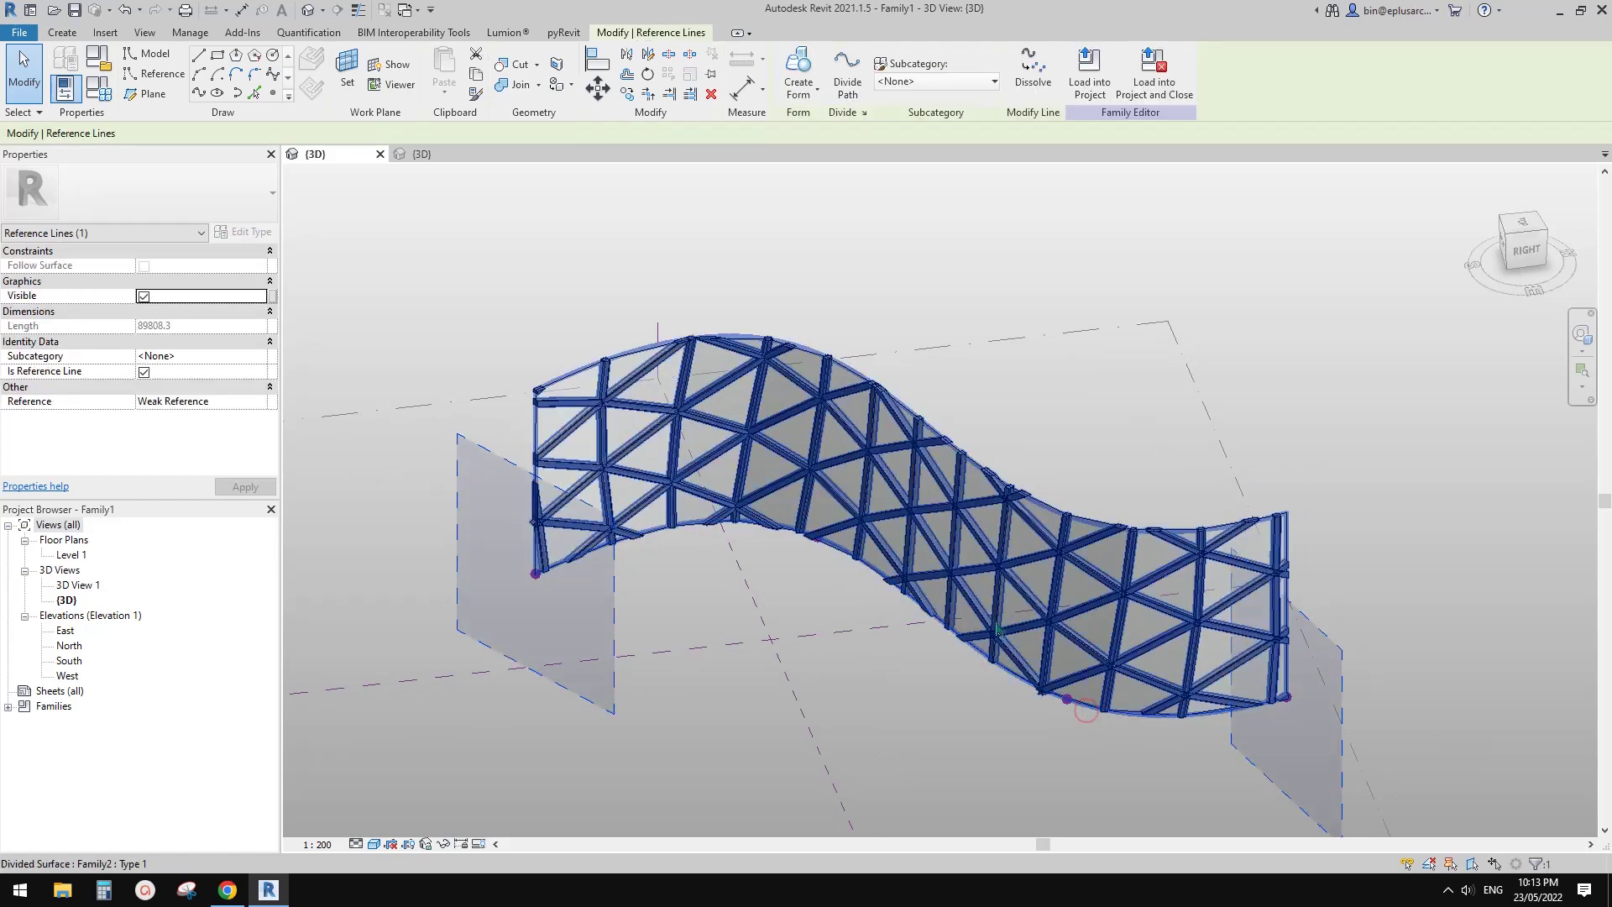
{"action": "left_click", "coordinate": [1529, 228]}
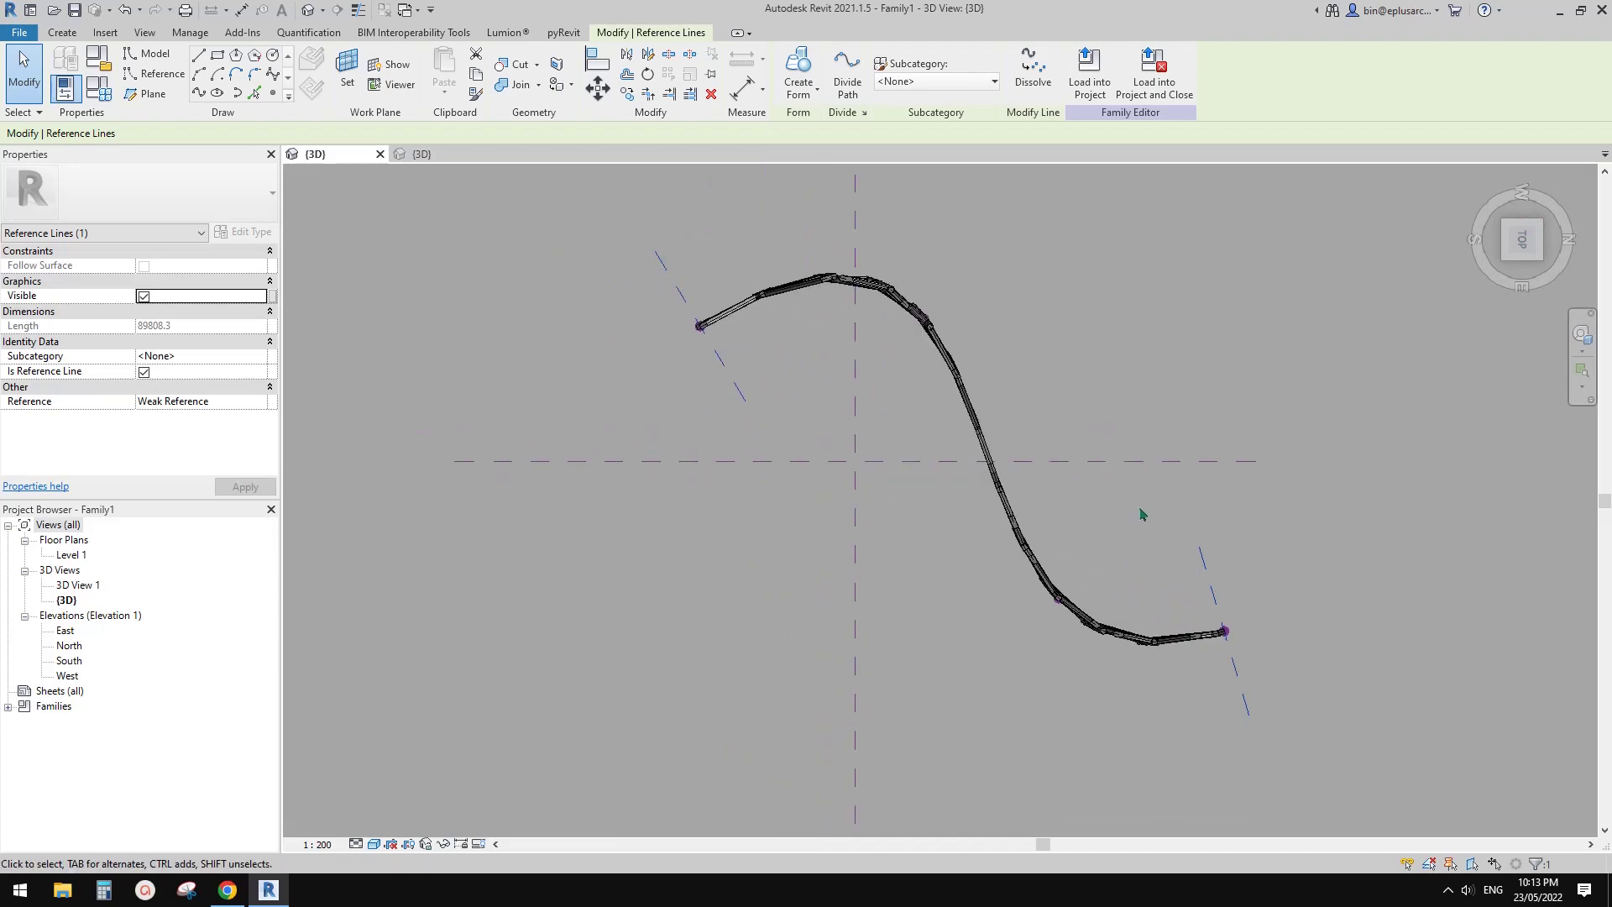
{"action": "key", "text": "o"}
{"action": "key", "text": "f"}
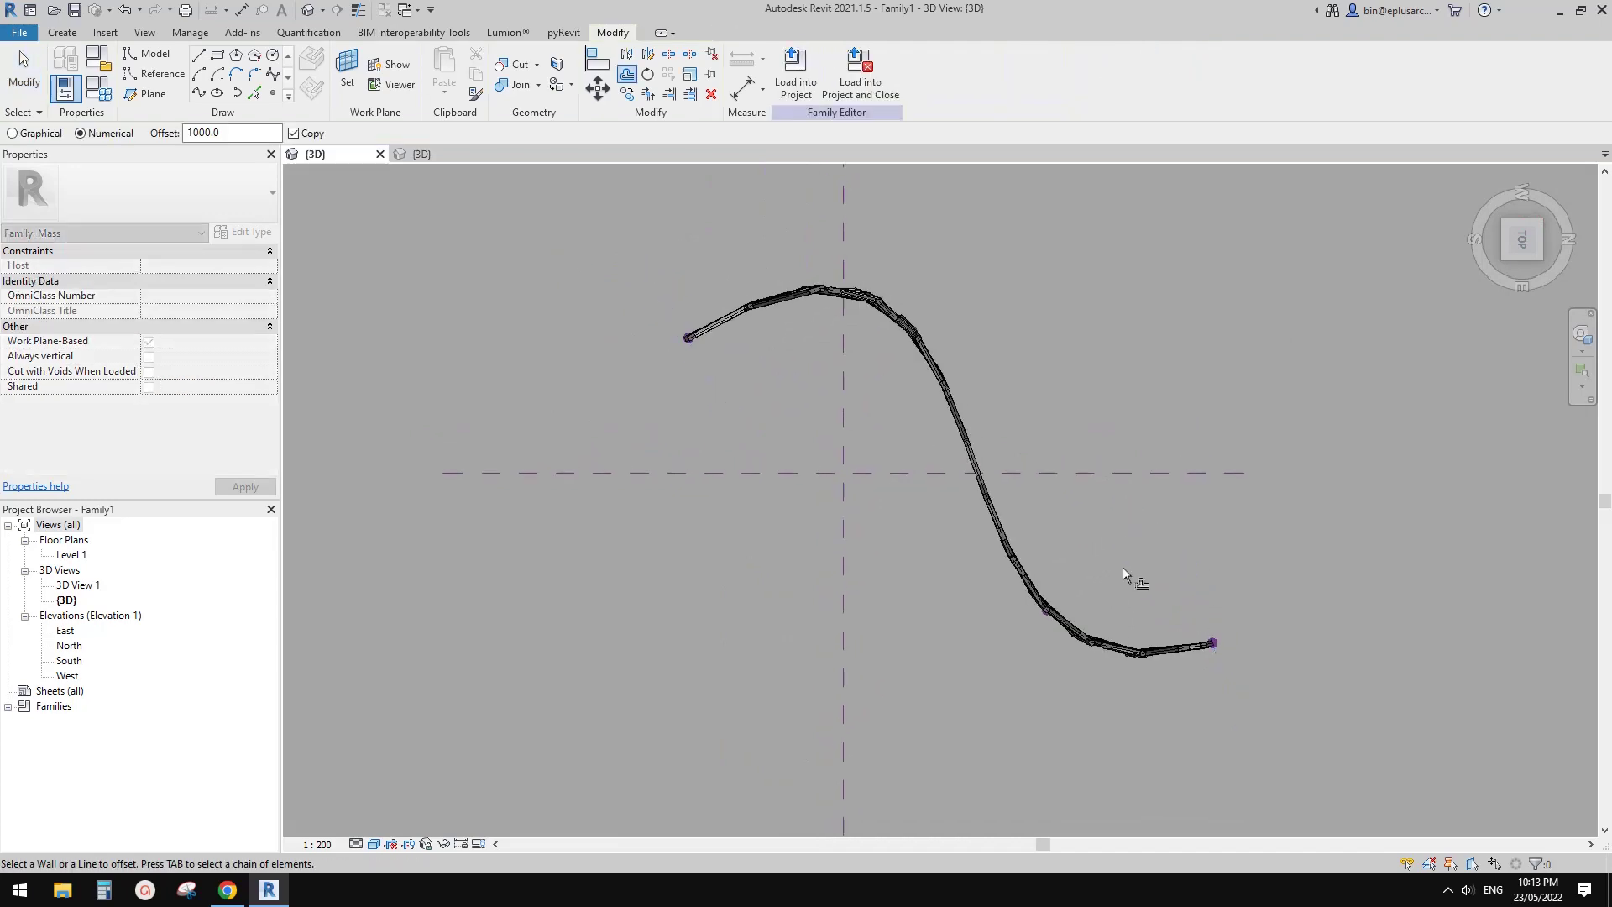
{"action": "middle_click_drag", "start_coordinate": [1123, 567], "coordinate": [1134, 481], "text": "shift"}
{"action": "scroll", "coordinate": [1092, 607], "scroll_direction": "up", "scroll_amount": 6}
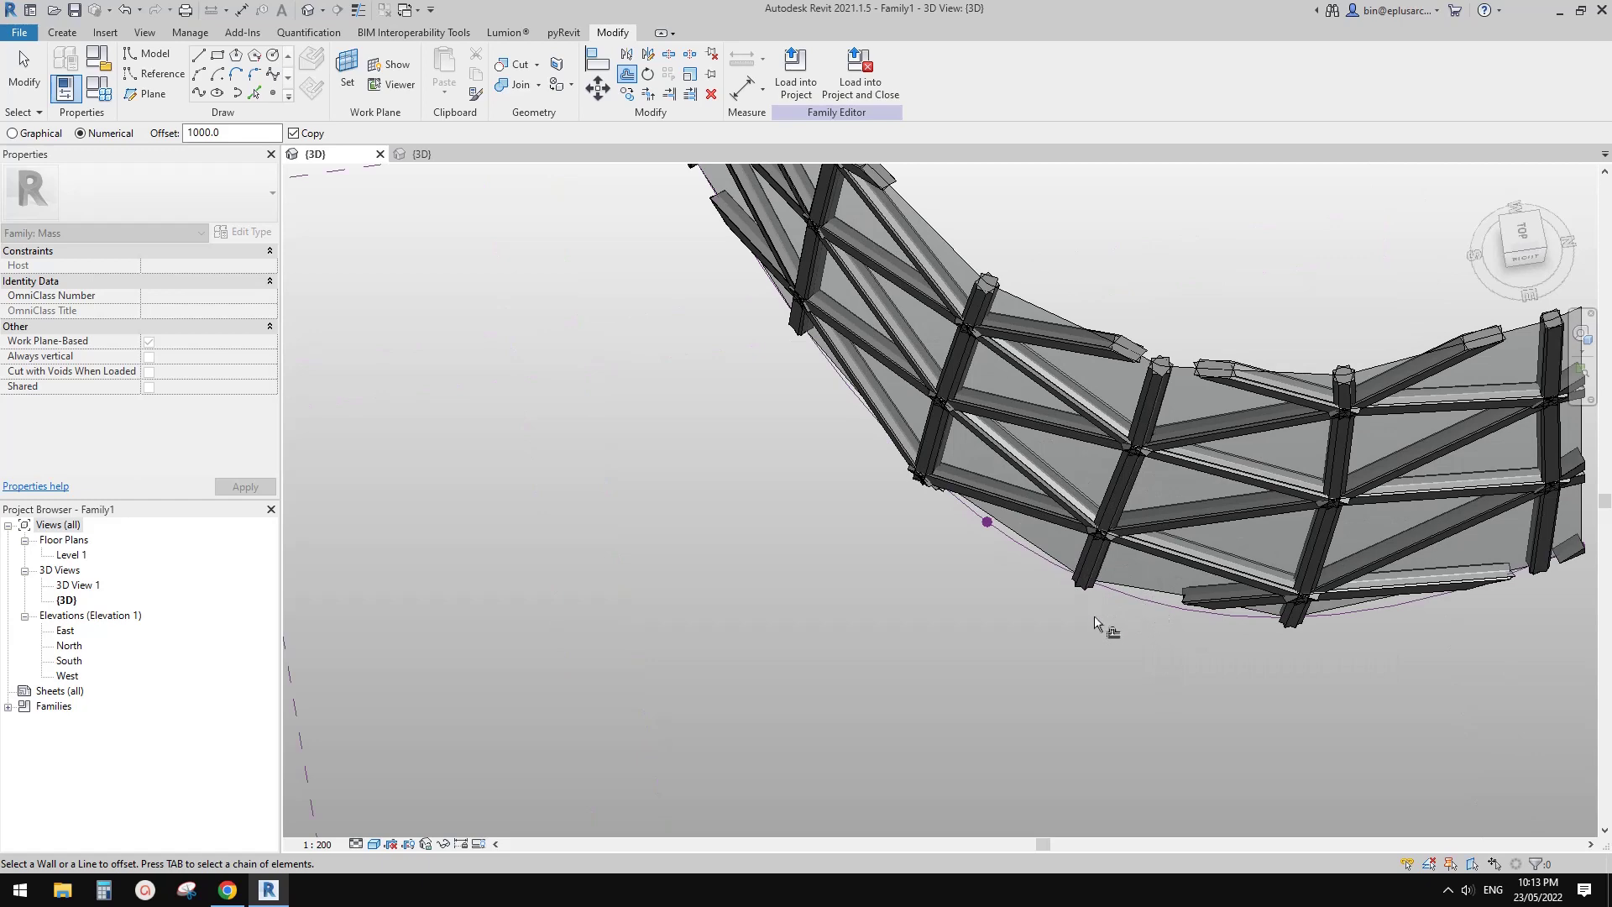
{"action": "scroll", "coordinate": [1094, 616], "scroll_direction": "down", "scroll_amount": 3}
- Open the Level 1 floor plan and temporarily hide the panelled divided surface to expose the curved form
{"action": "double_click", "coordinate": [70, 554]}
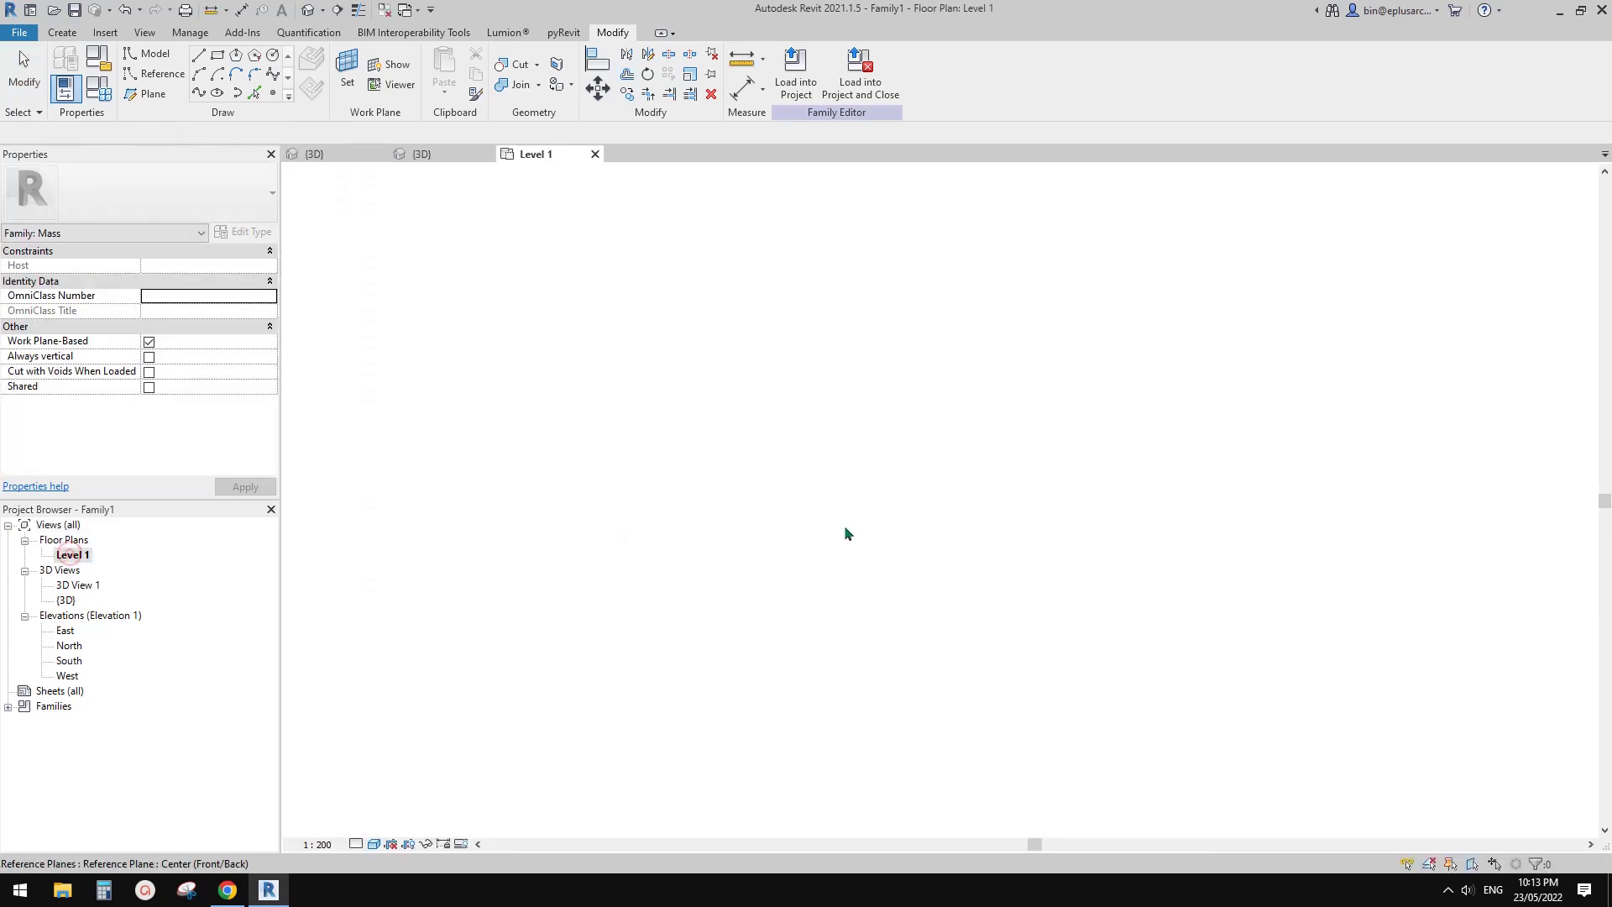
{"action": "scroll", "coordinate": [939, 439], "scroll_direction": "up", "scroll_amount": 4}
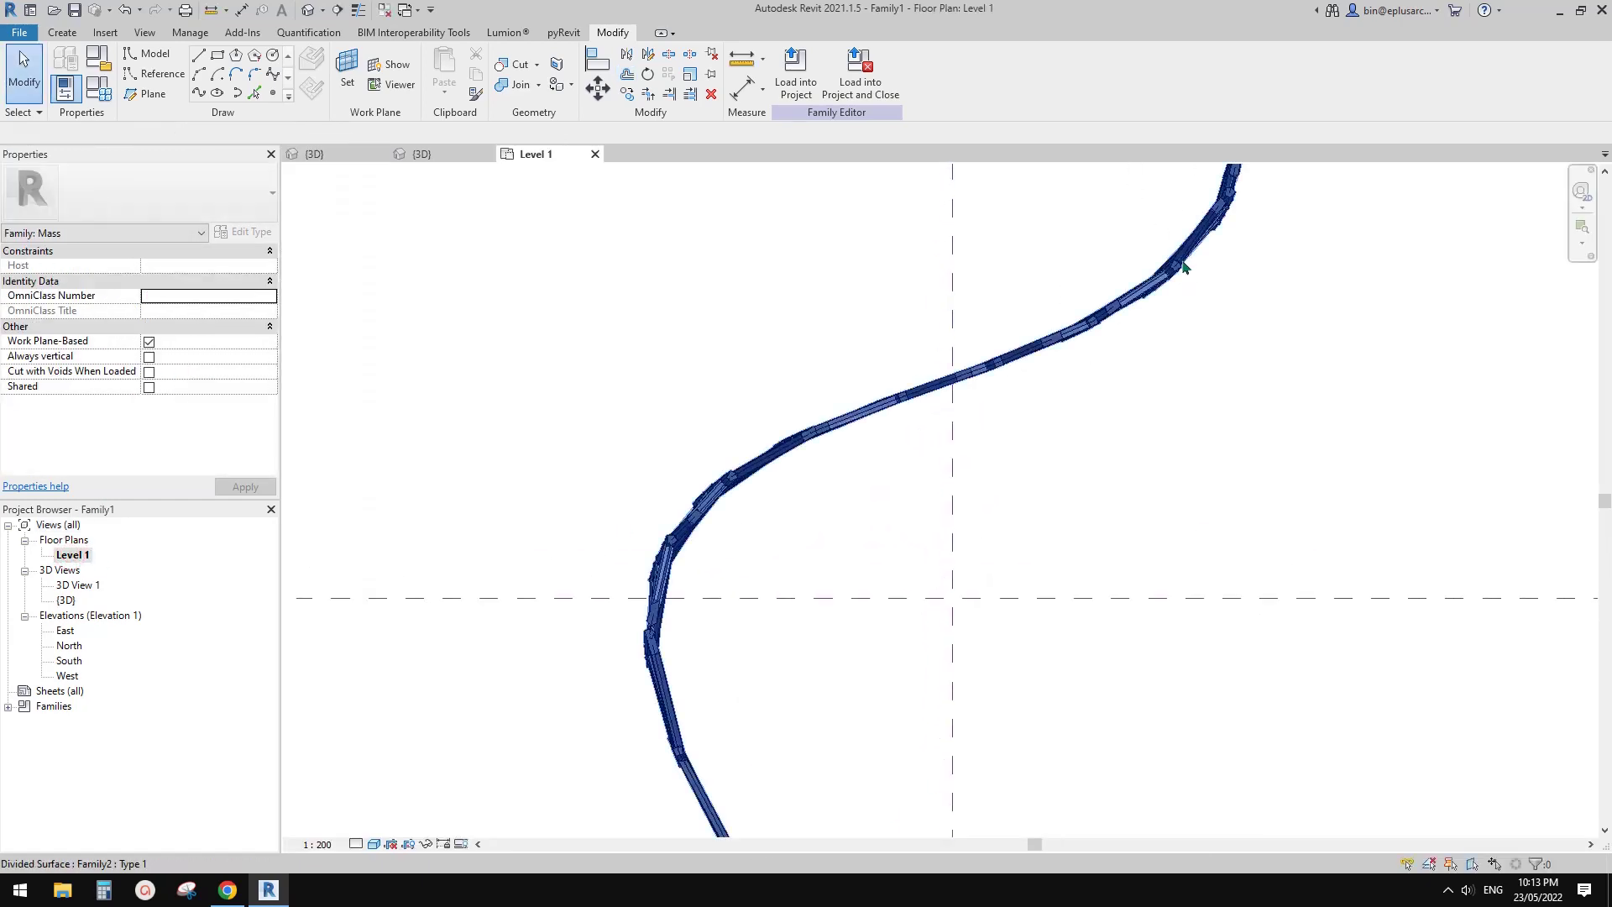
{"action": "left_click", "coordinate": [1125, 293]}
{"action": "key", "text": "h"}
{"action": "key", "text": "h"}
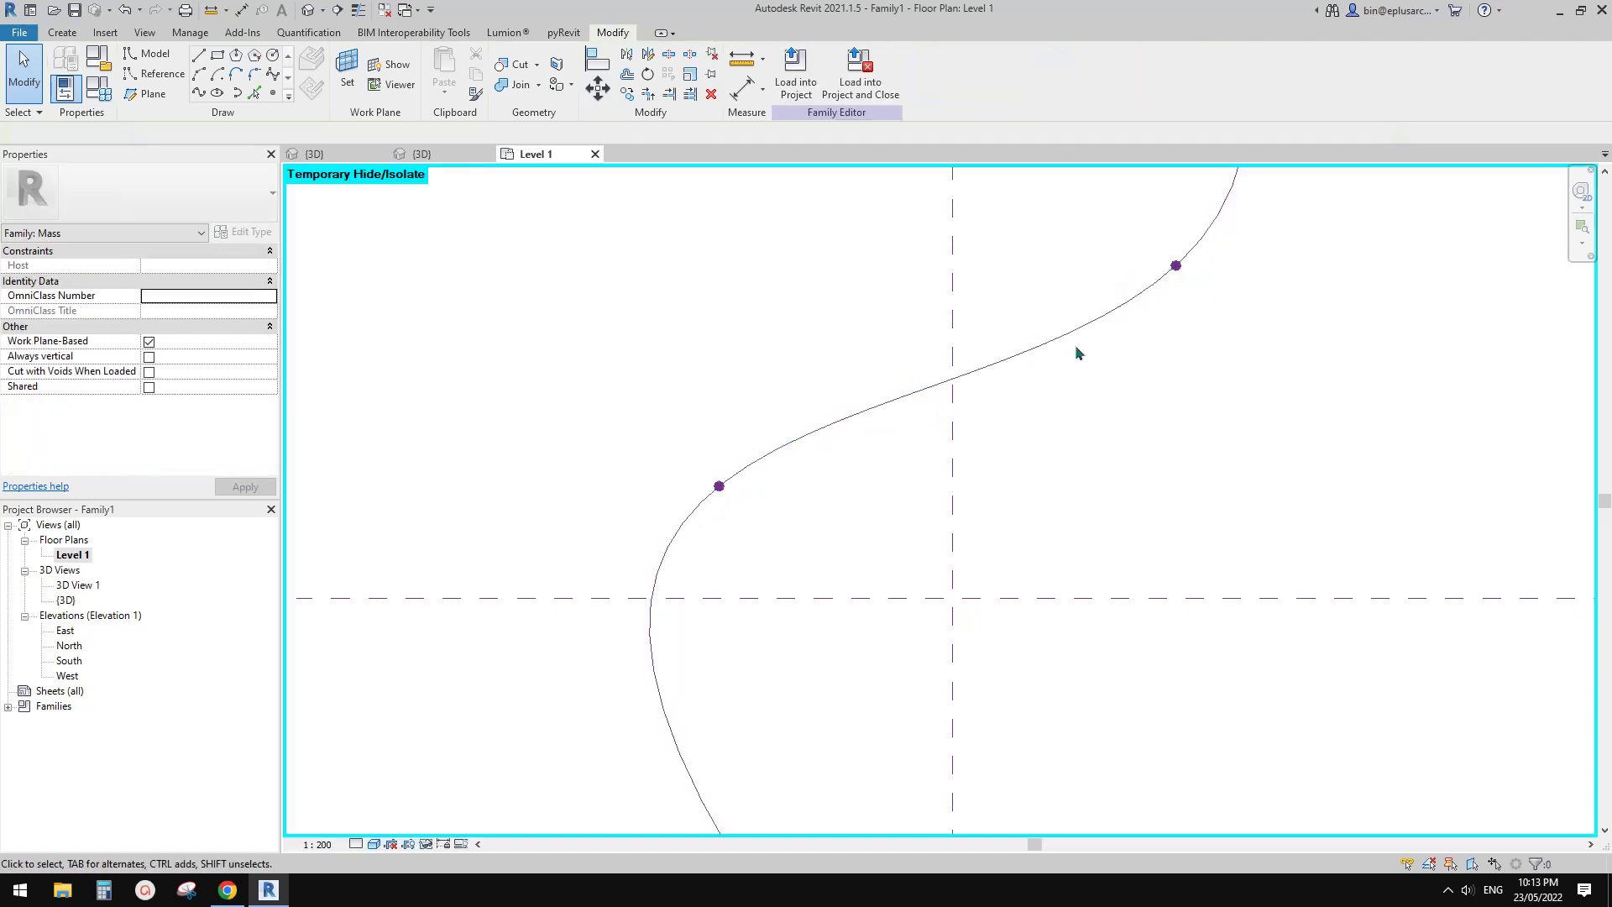
{"action": "middle_click_drag", "start_coordinate": [1065, 347], "coordinate": [1079, 387]}
{"action": "key", "text": "o"}
{"action": "key", "text": "o"}
{"action": "key", "text": "f"}
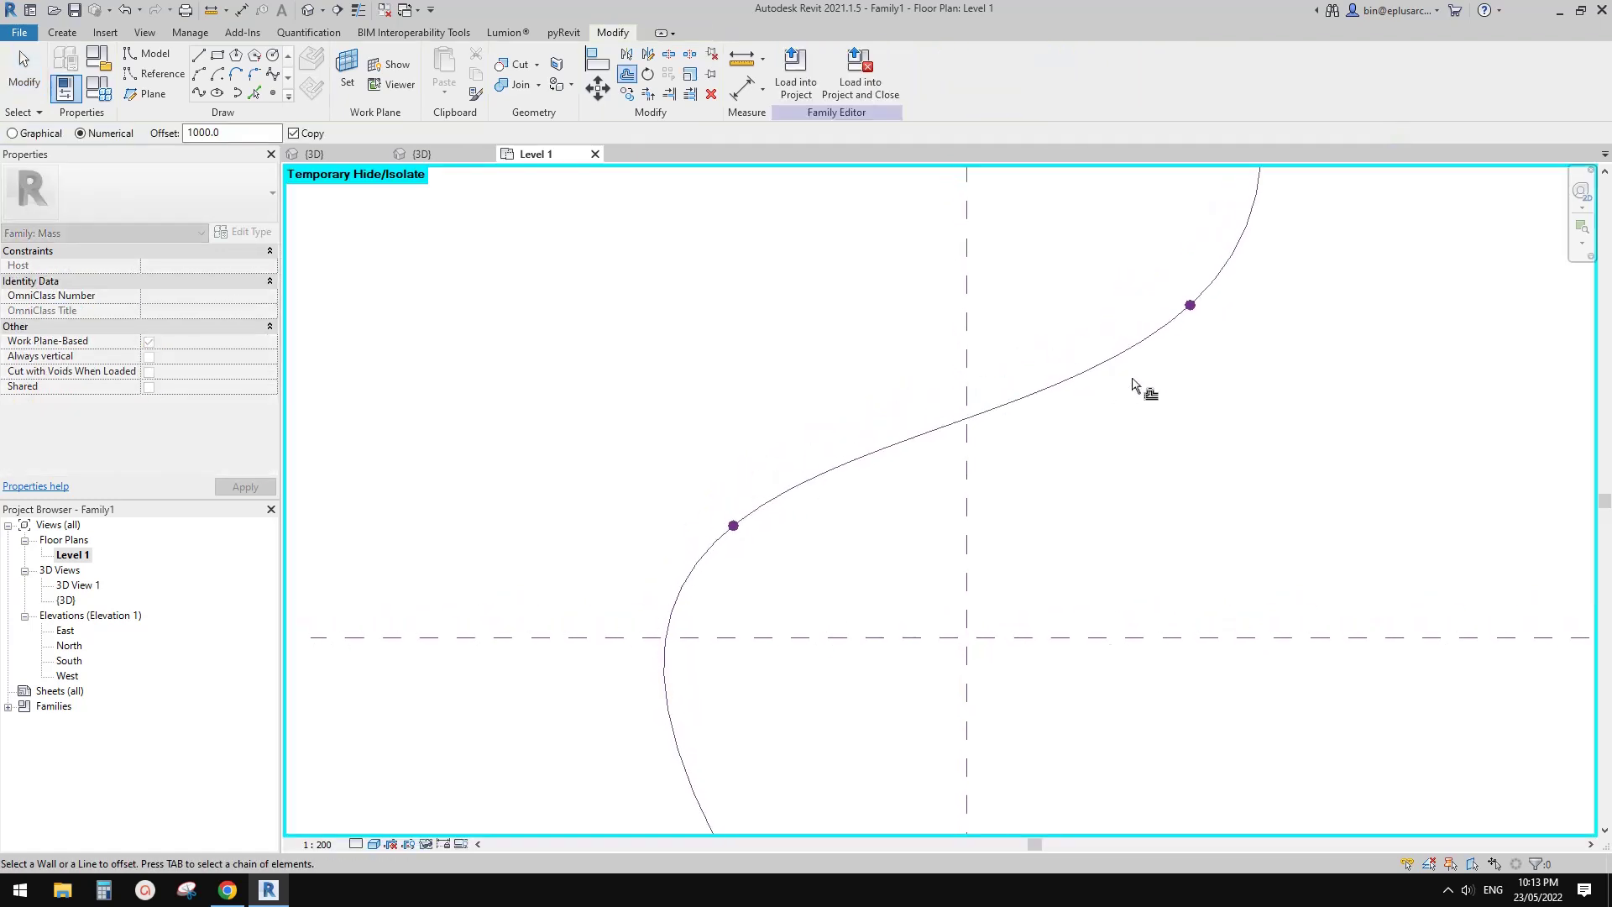
{"action": "key", "text": "Escape"}
{"action": "key", "text": "Escape"}
- Copy the exposed curved form diagonally by about 600 mm at 45° in the Level 1 floor plan
{"action": "scroll", "coordinate": [1133, 382], "scroll_direction": "down", "scroll_amount": 2}
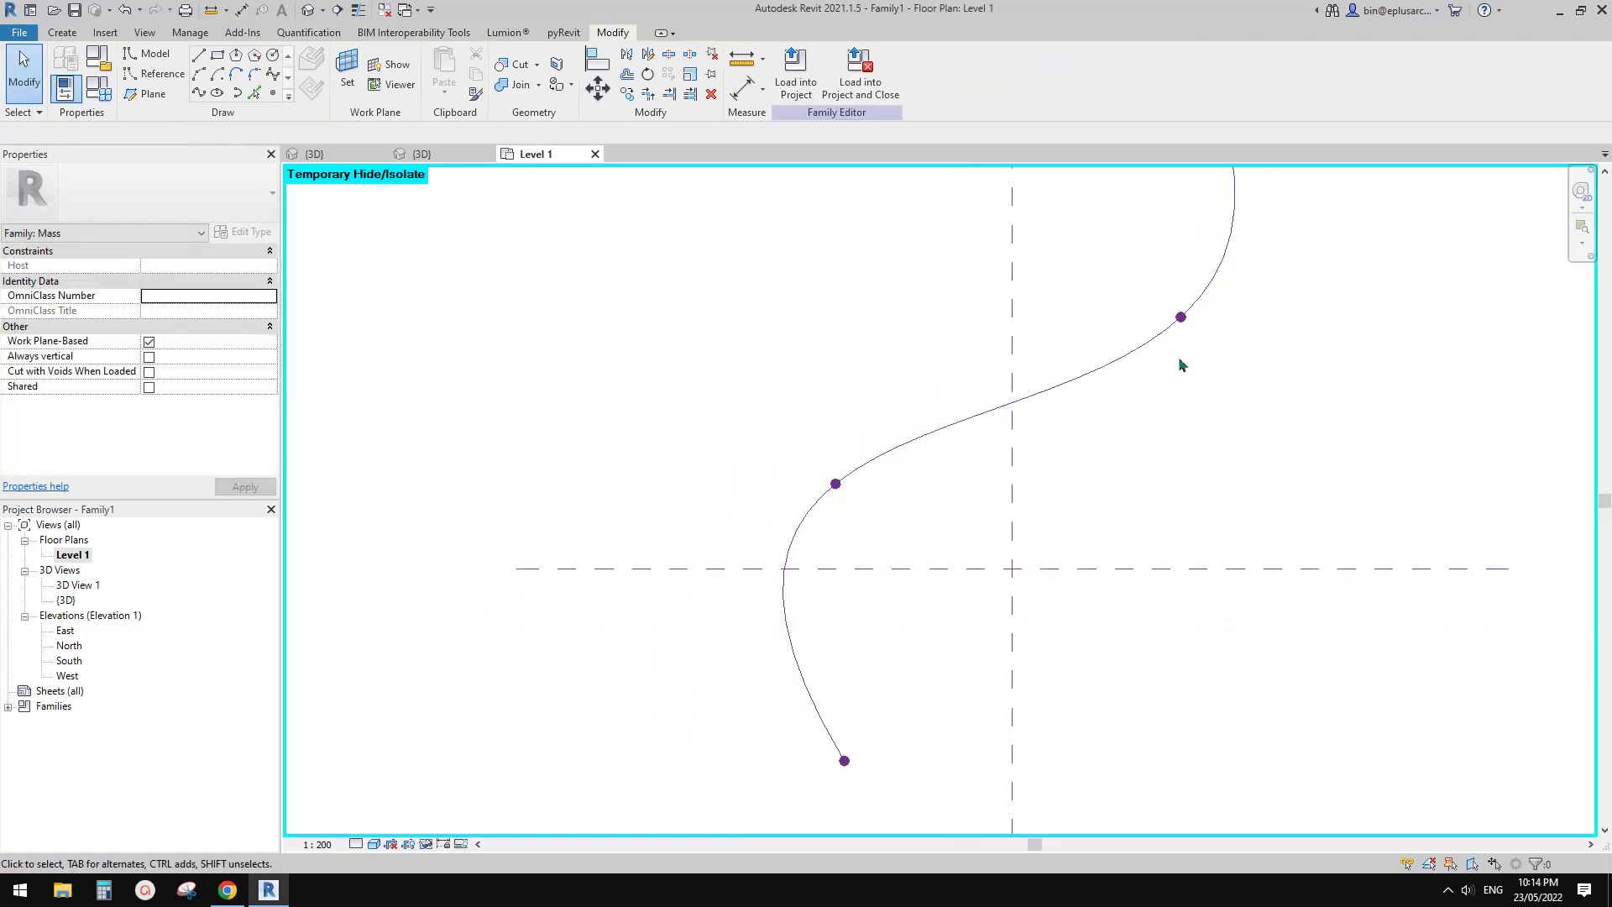
{"action": "middle_click_drag", "start_coordinate": [1133, 375], "coordinate": [1121, 385]}
{"action": "left_click", "coordinate": [1122, 372]}
{"action": "scroll", "coordinate": [997, 449], "scroll_direction": "up", "scroll_amount": 2}
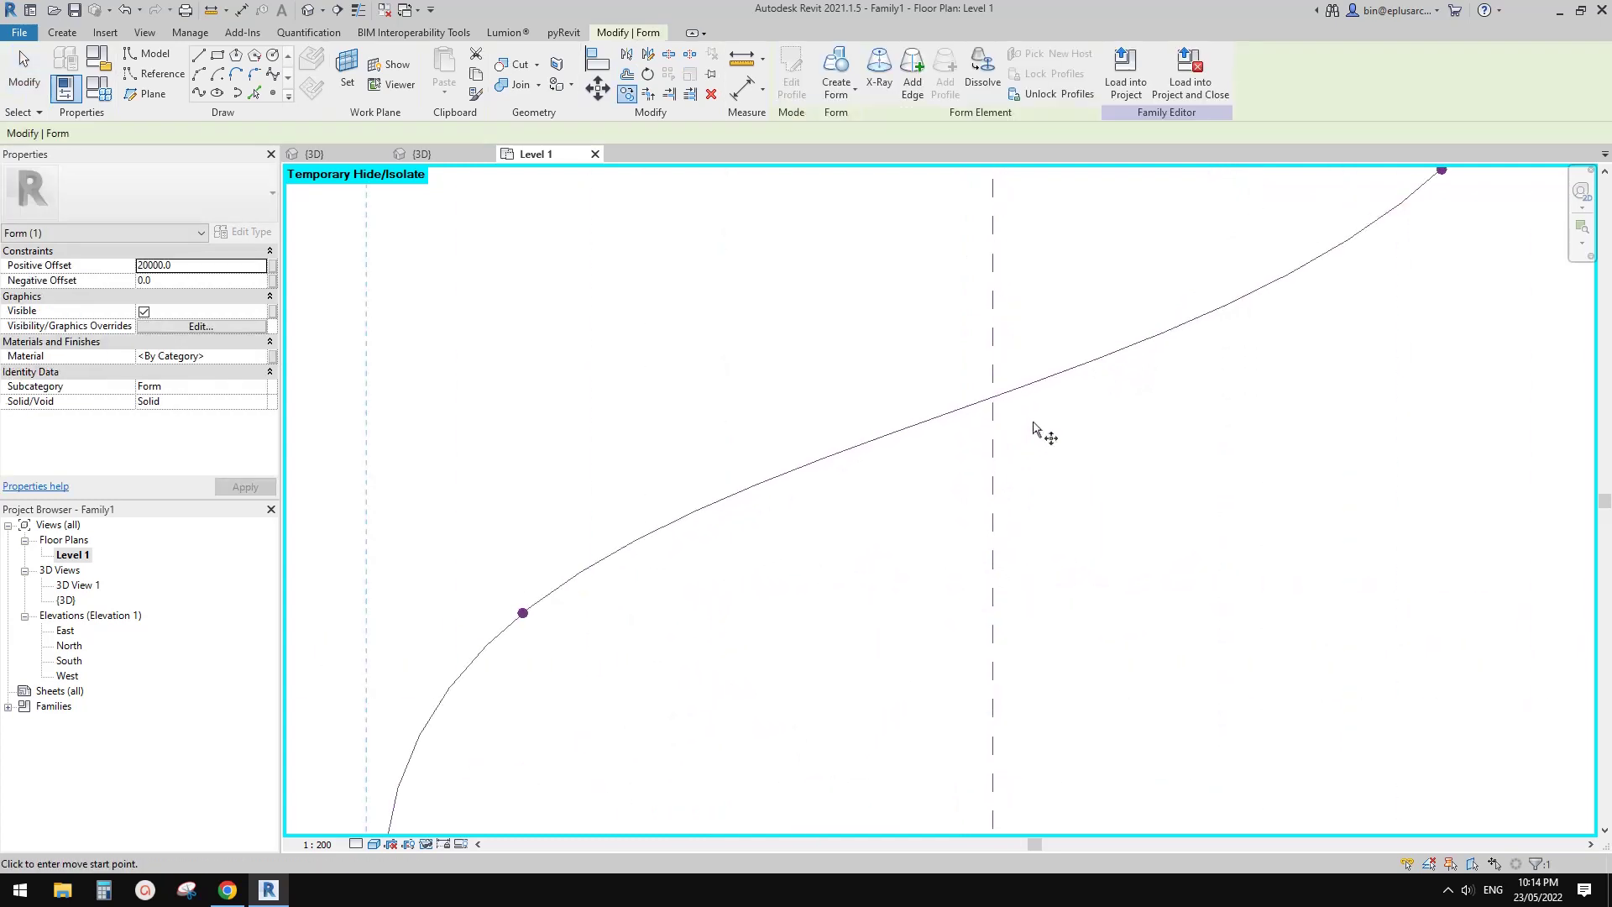
{"action": "key", "text": "c"}
{"action": "key", "text": "o"}
{"action": "left_click", "coordinate": [1049, 384]}
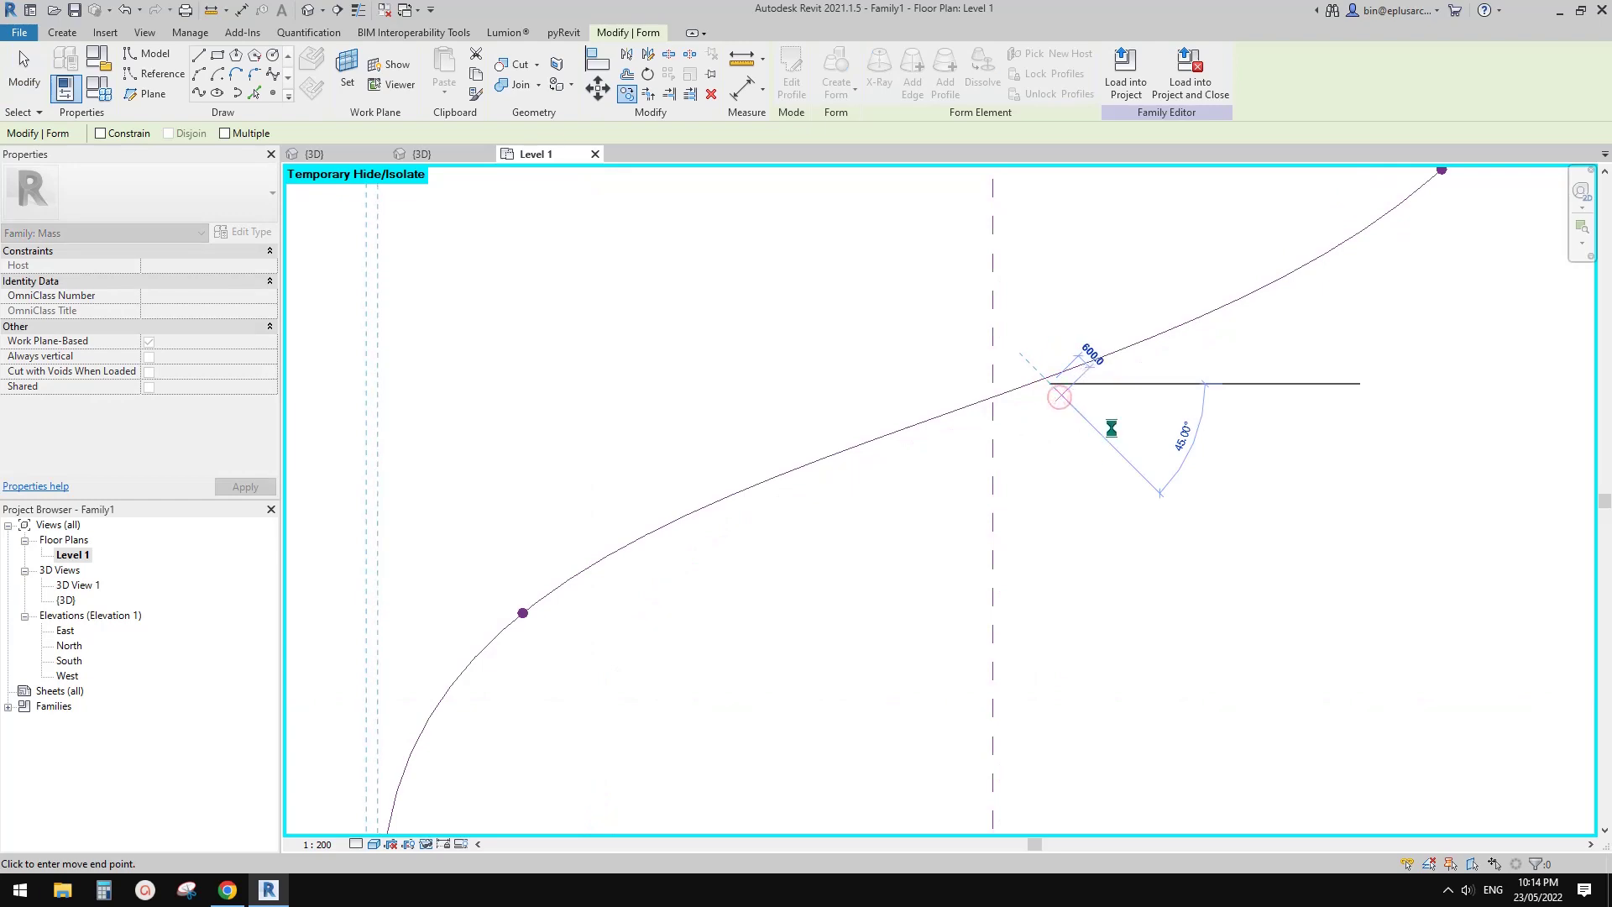
{"action": "scroll", "coordinate": [1069, 420], "scroll_direction": "down", "scroll_amount": 3}
{"action": "left_click", "coordinate": [1064, 457]}
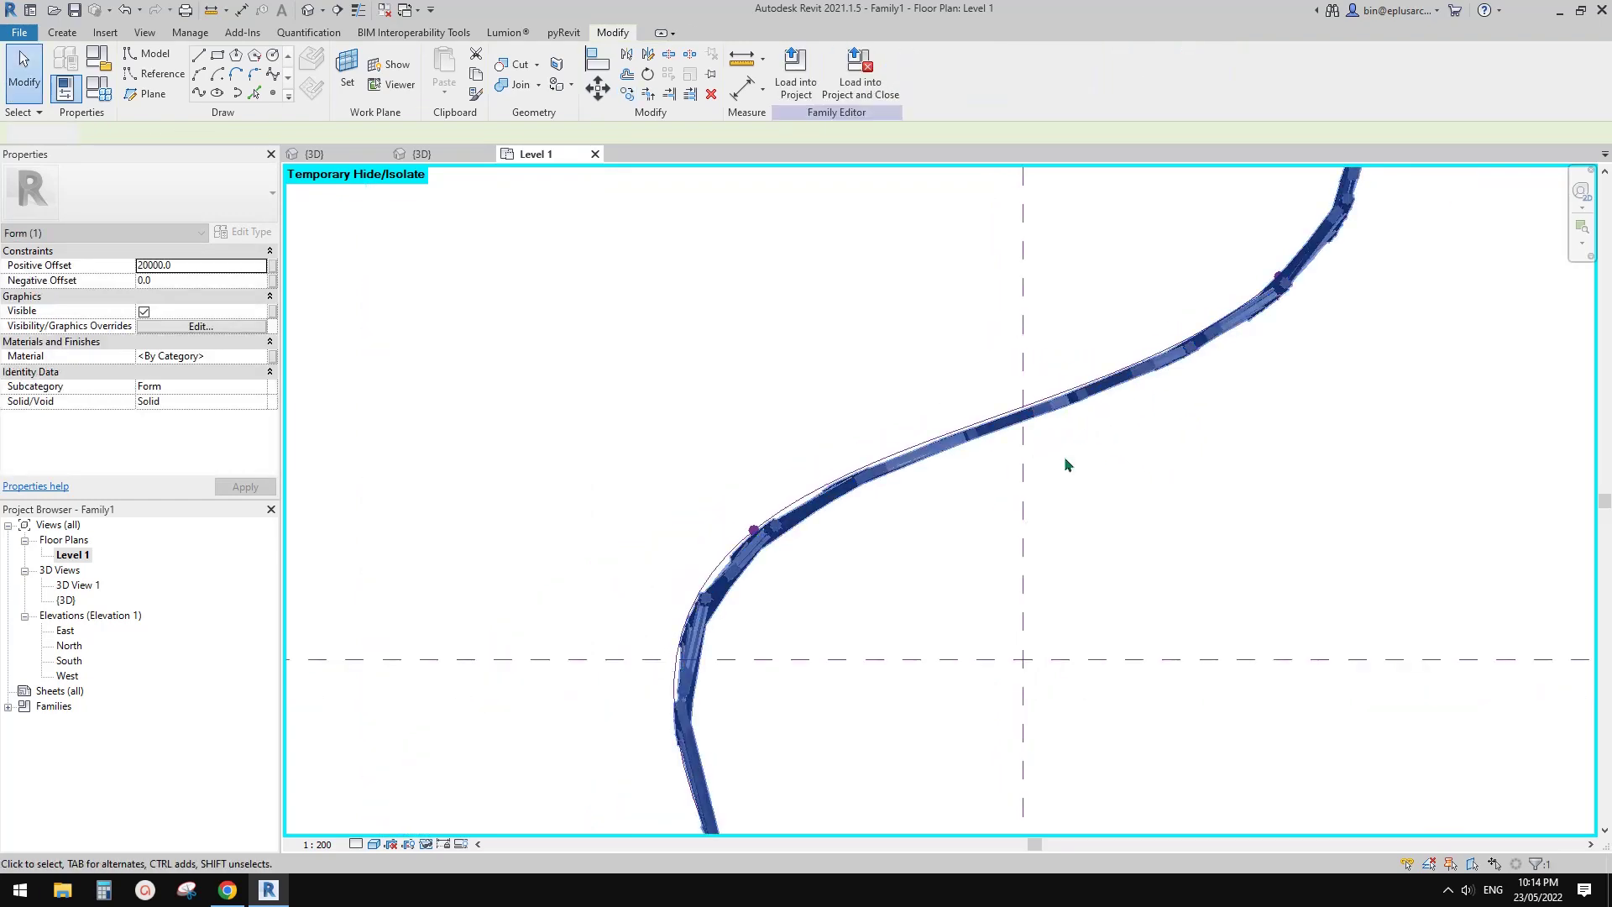
- Open the default 3D view and inspect the overlapping panelled surfaces, selecting a divided surface to check it
{"action": "middle_click_drag", "start_coordinate": [1024, 440], "coordinate": [1070, 444]}
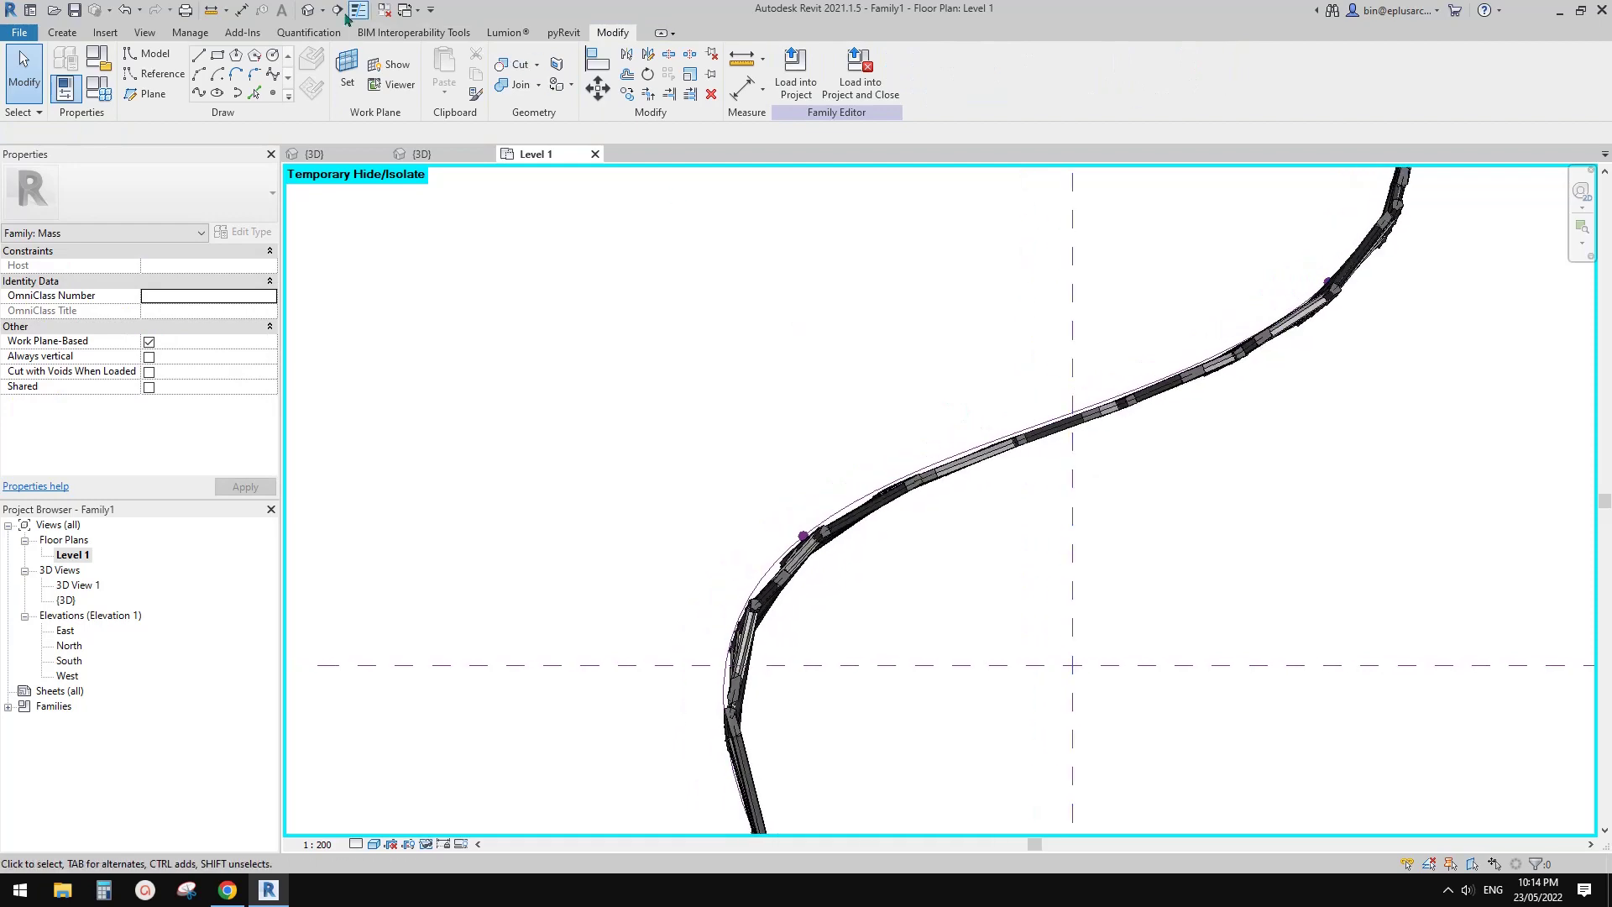
{"action": "left_click", "coordinate": [316, 10]}
{"action": "middle_click_drag", "start_coordinate": [805, 420], "coordinate": [1026, 472], "text": "shift"}
{"action": "middle_click_drag", "start_coordinate": [939, 382], "coordinate": [981, 470]}
{"action": "scroll", "coordinate": [980, 470], "scroll_direction": "up", "scroll_amount": 2}
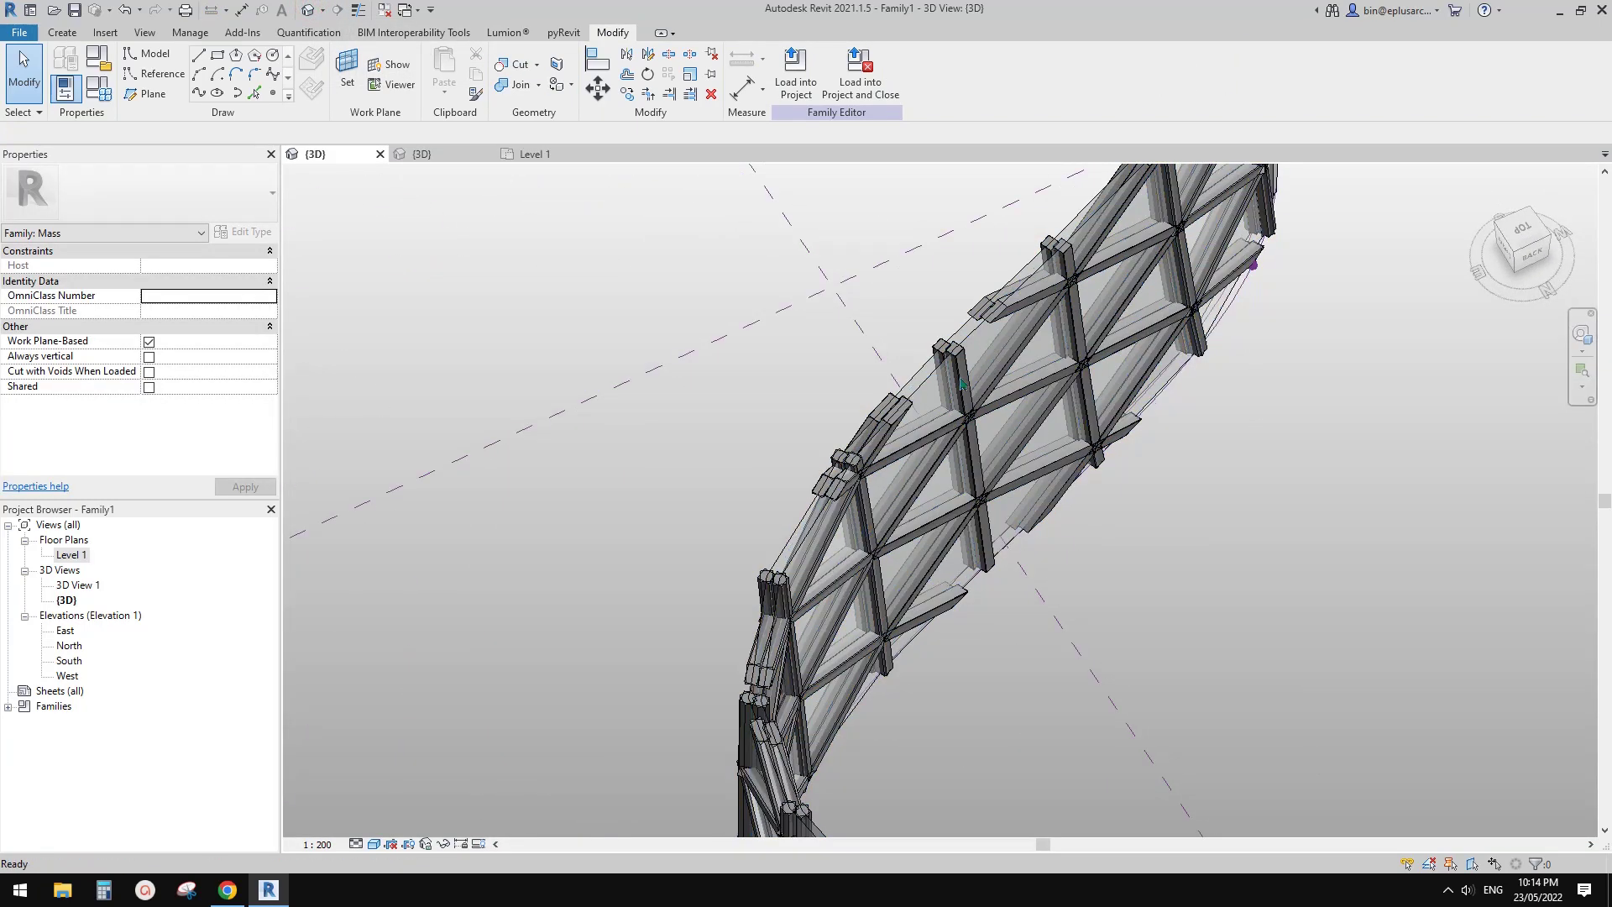
{"action": "left_click", "coordinate": [1005, 532]}
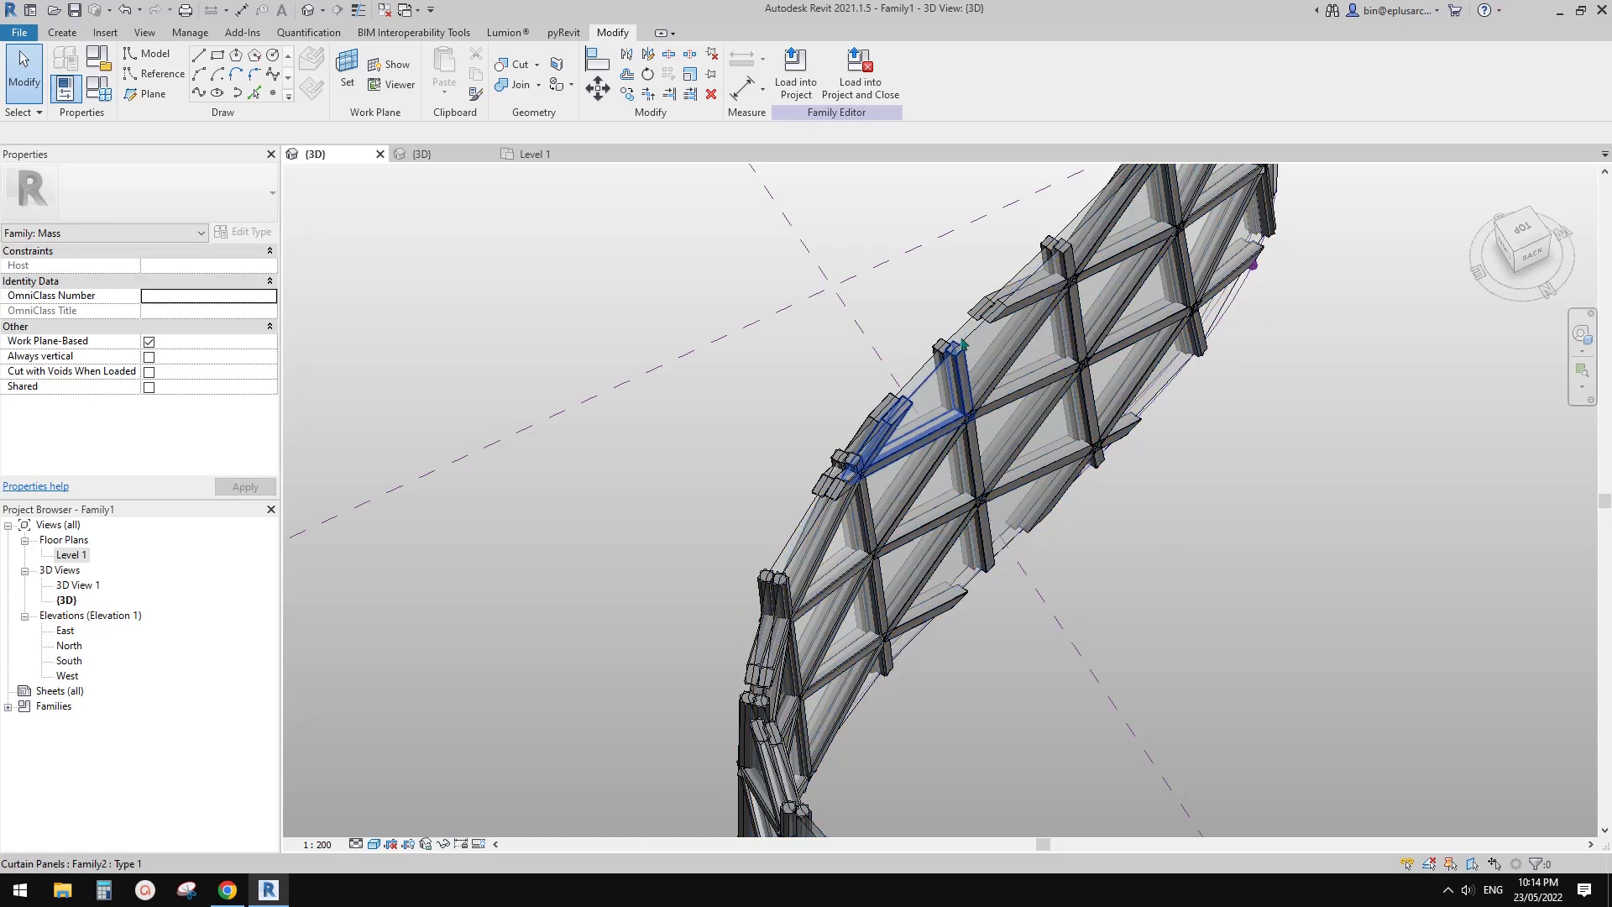
{"action": "left_click", "coordinate": [919, 376]}
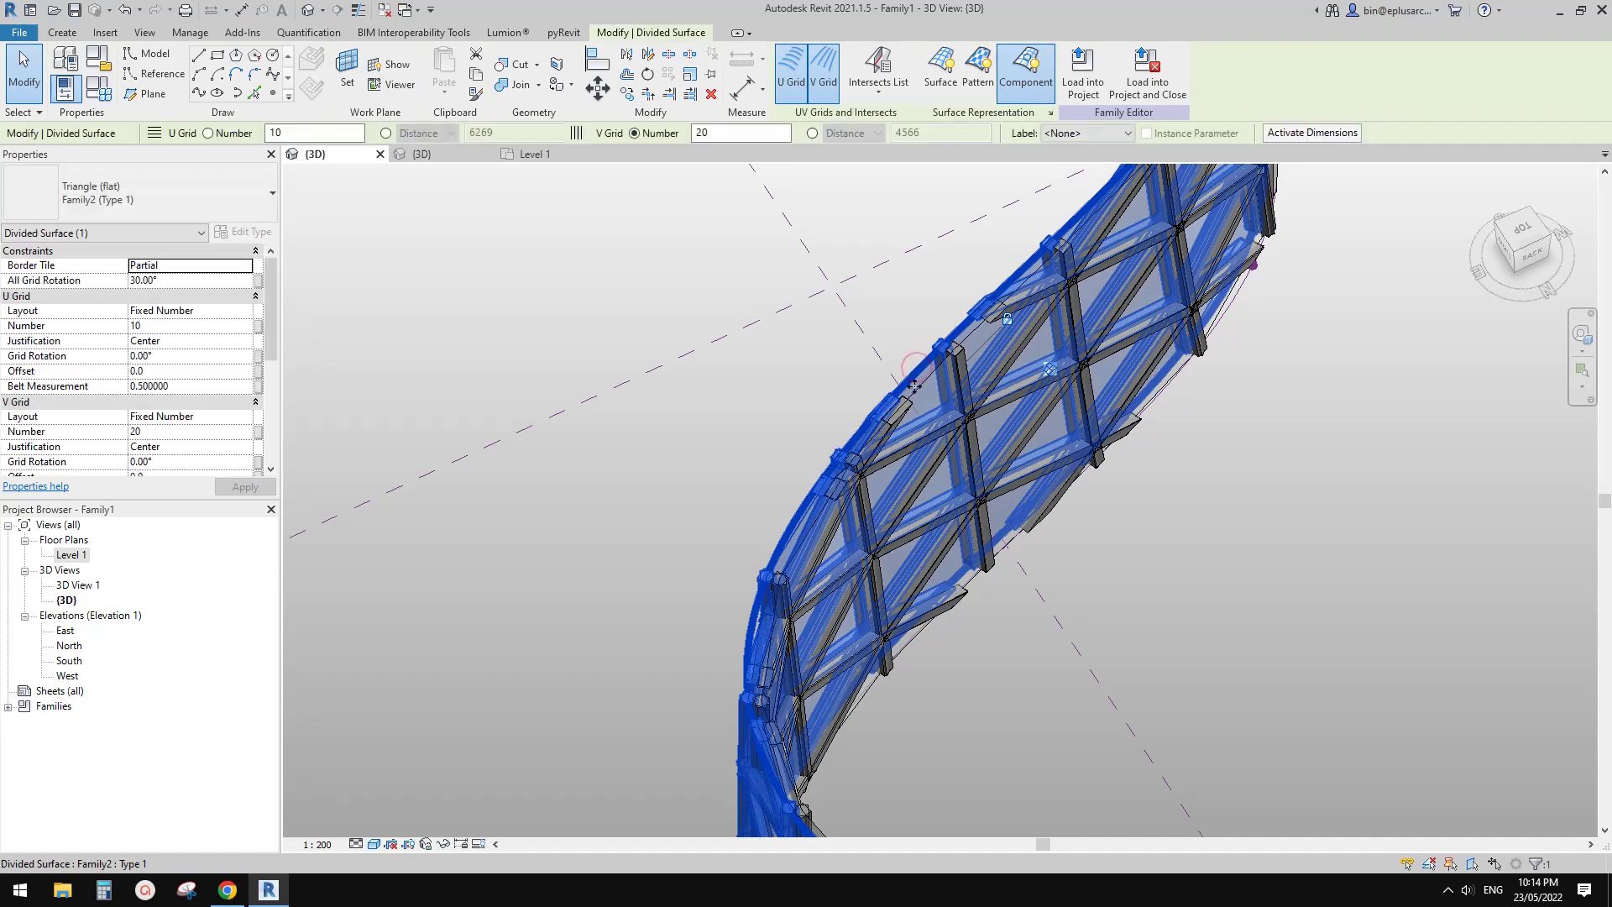
{"action": "middle_click_drag", "start_coordinate": [938, 355], "coordinate": [1352, 479], "text": "shift"}
{"action": "left_click", "coordinate": [1352, 478]}
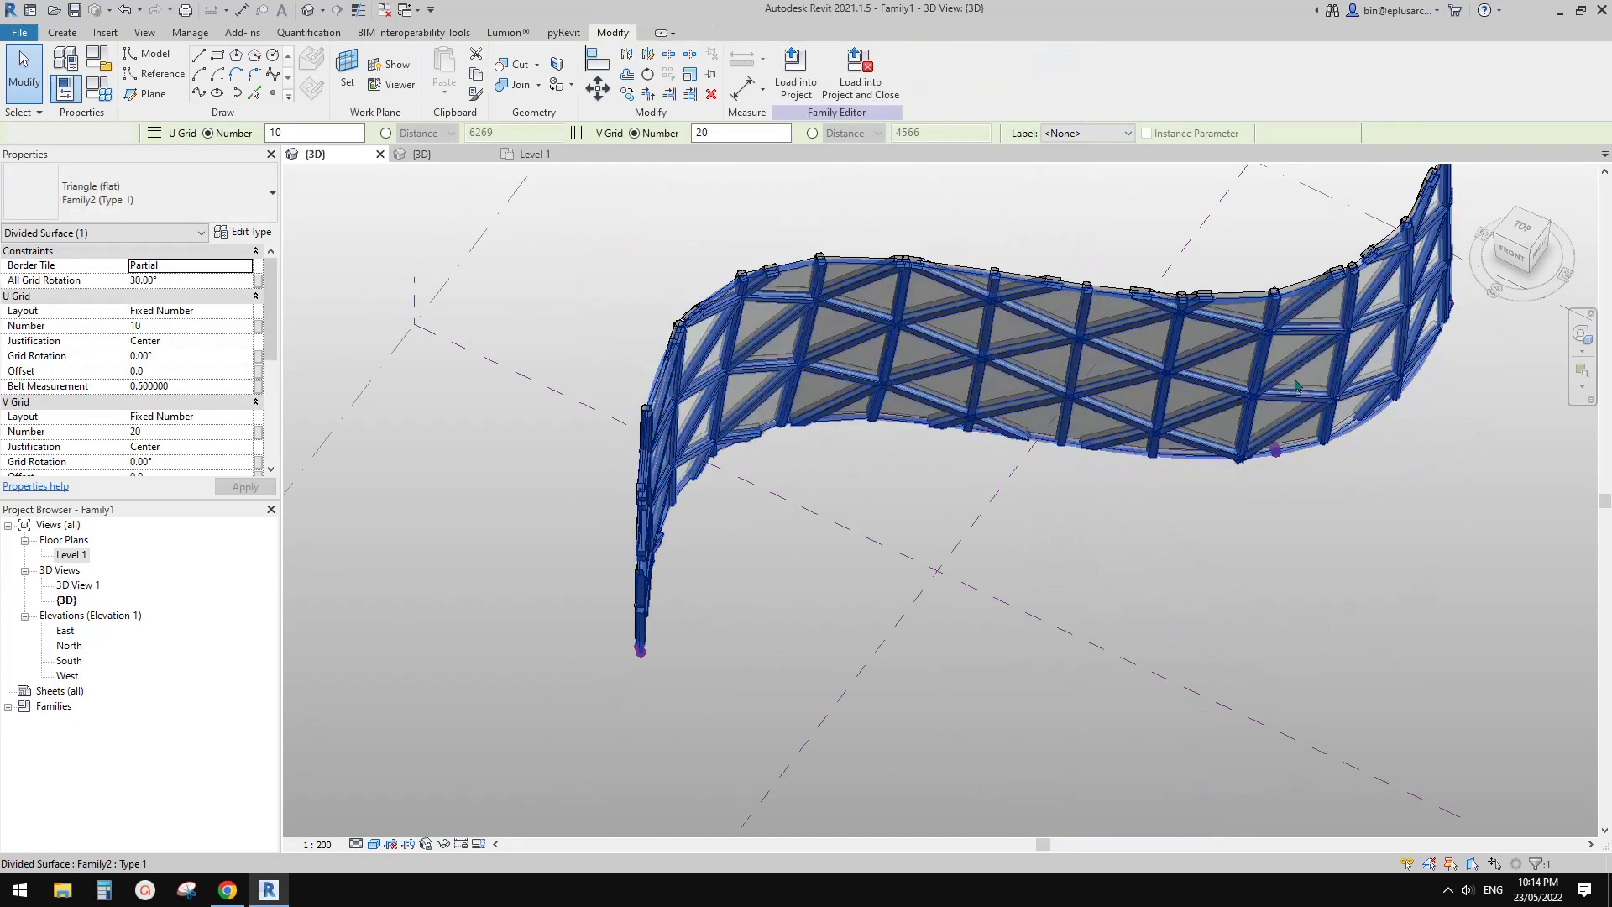
- Duplicate the panel type of one divided surface as Type 2 and set its W dimension to 150
{"action": "middle_click_drag", "start_coordinate": [1292, 420], "coordinate": [1205, 357], "text": "shift"}
{"action": "scroll", "coordinate": [1206, 378], "scroll_direction": "up", "scroll_amount": 3}
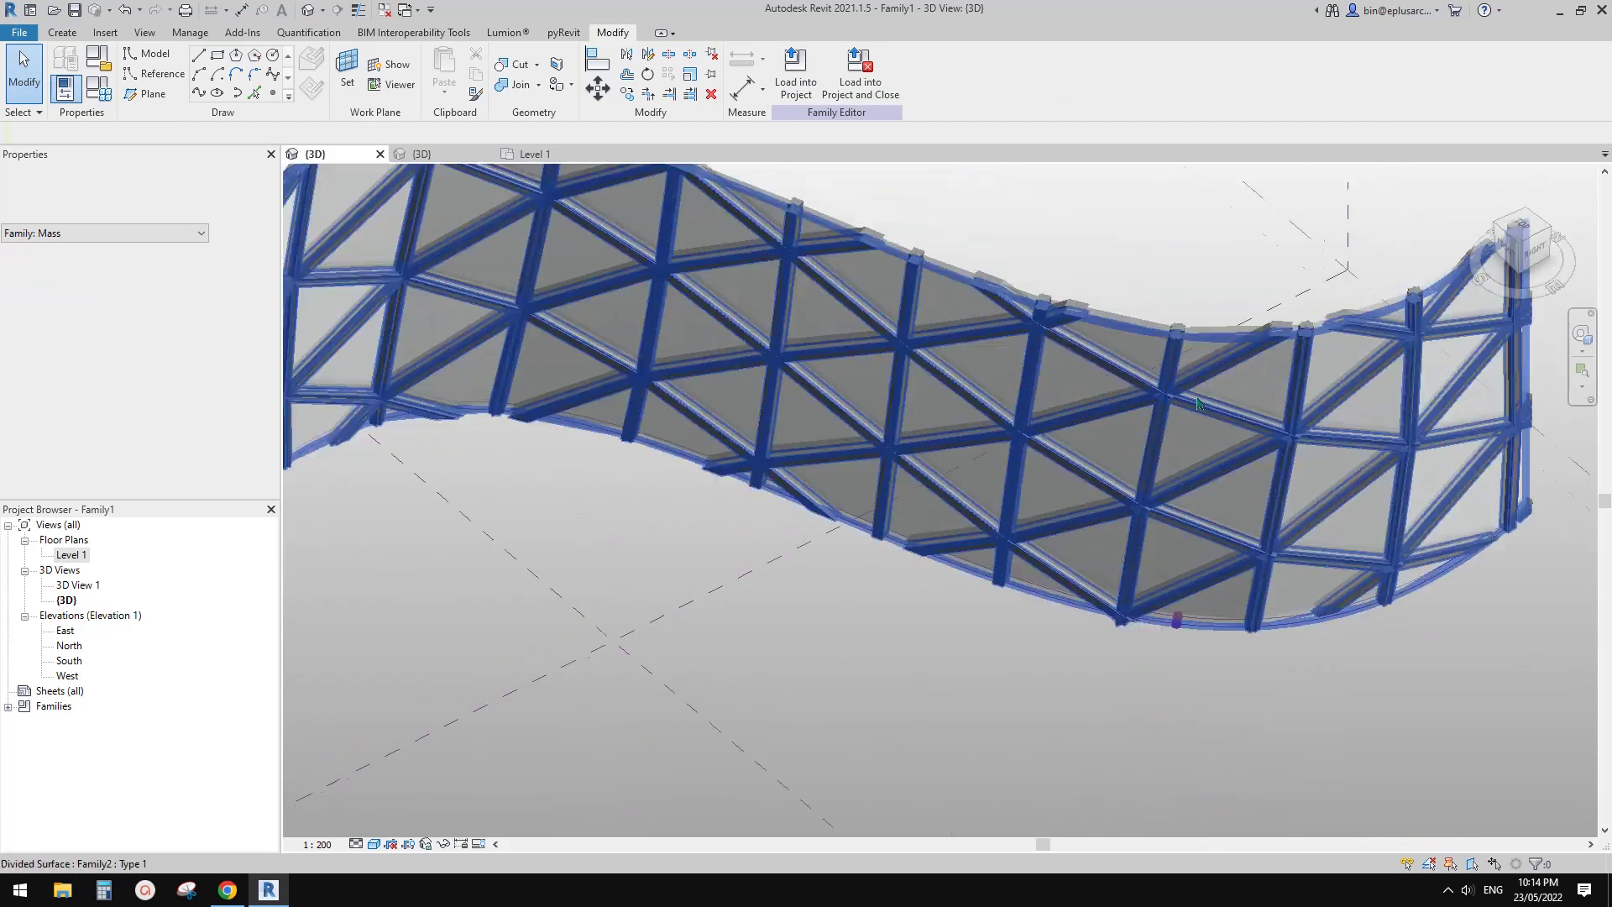
{"action": "key", "text": "Tab"}
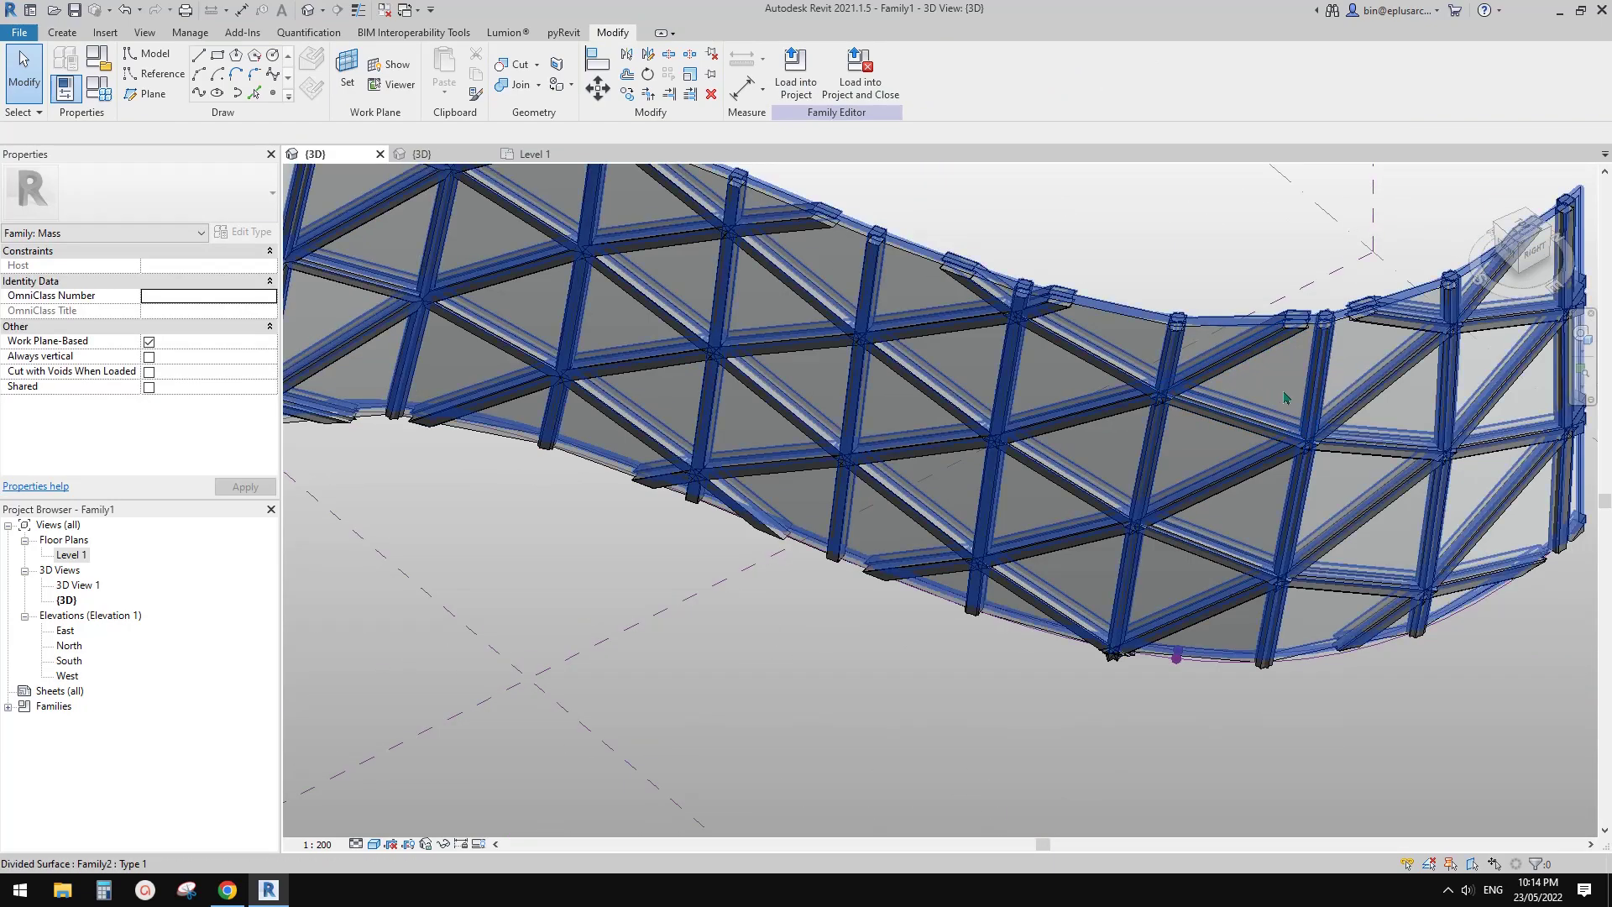
{"action": "left_click", "coordinate": [1284, 398]}
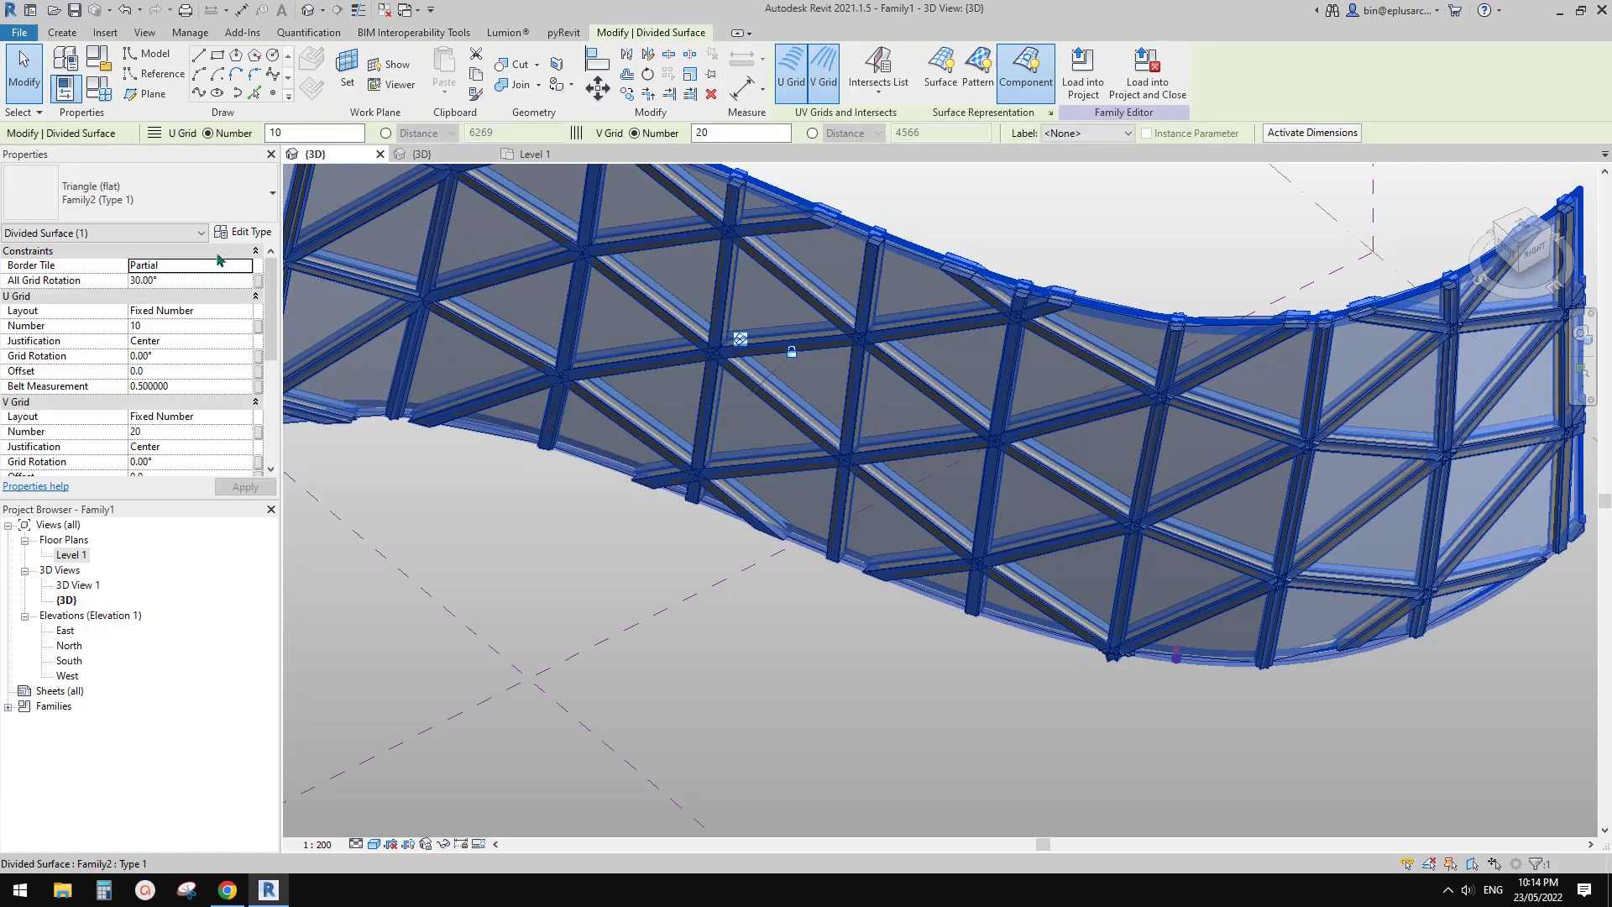
{"action": "left_click", "coordinate": [242, 231]}
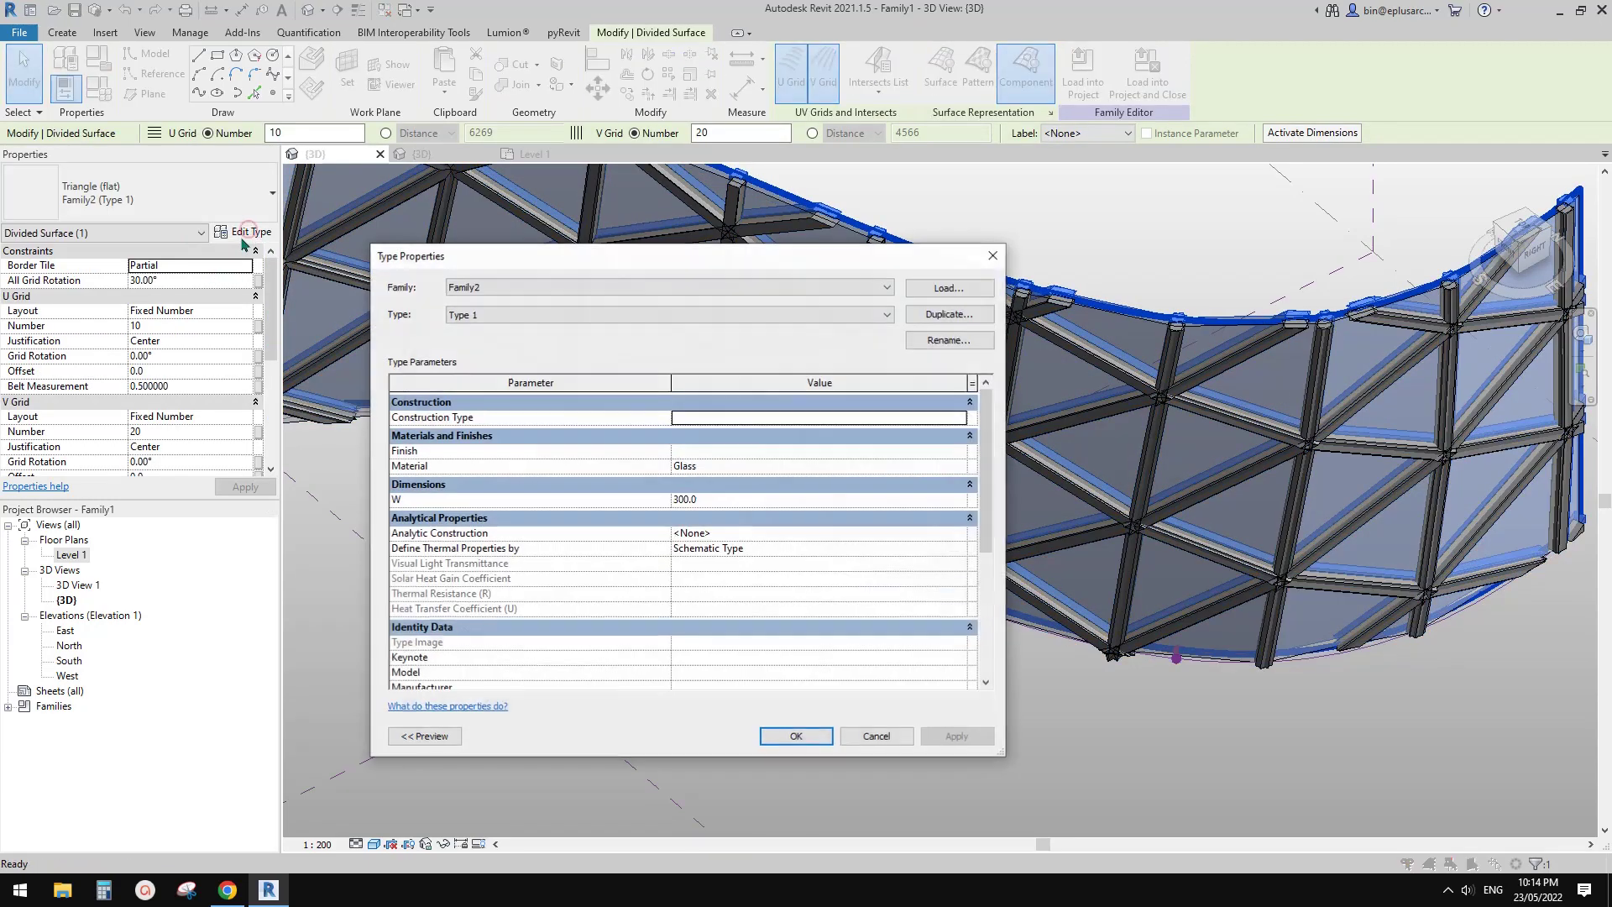
{"action": "left_click", "coordinate": [941, 315]}
{"action": "left_click", "coordinate": [1032, 455]}
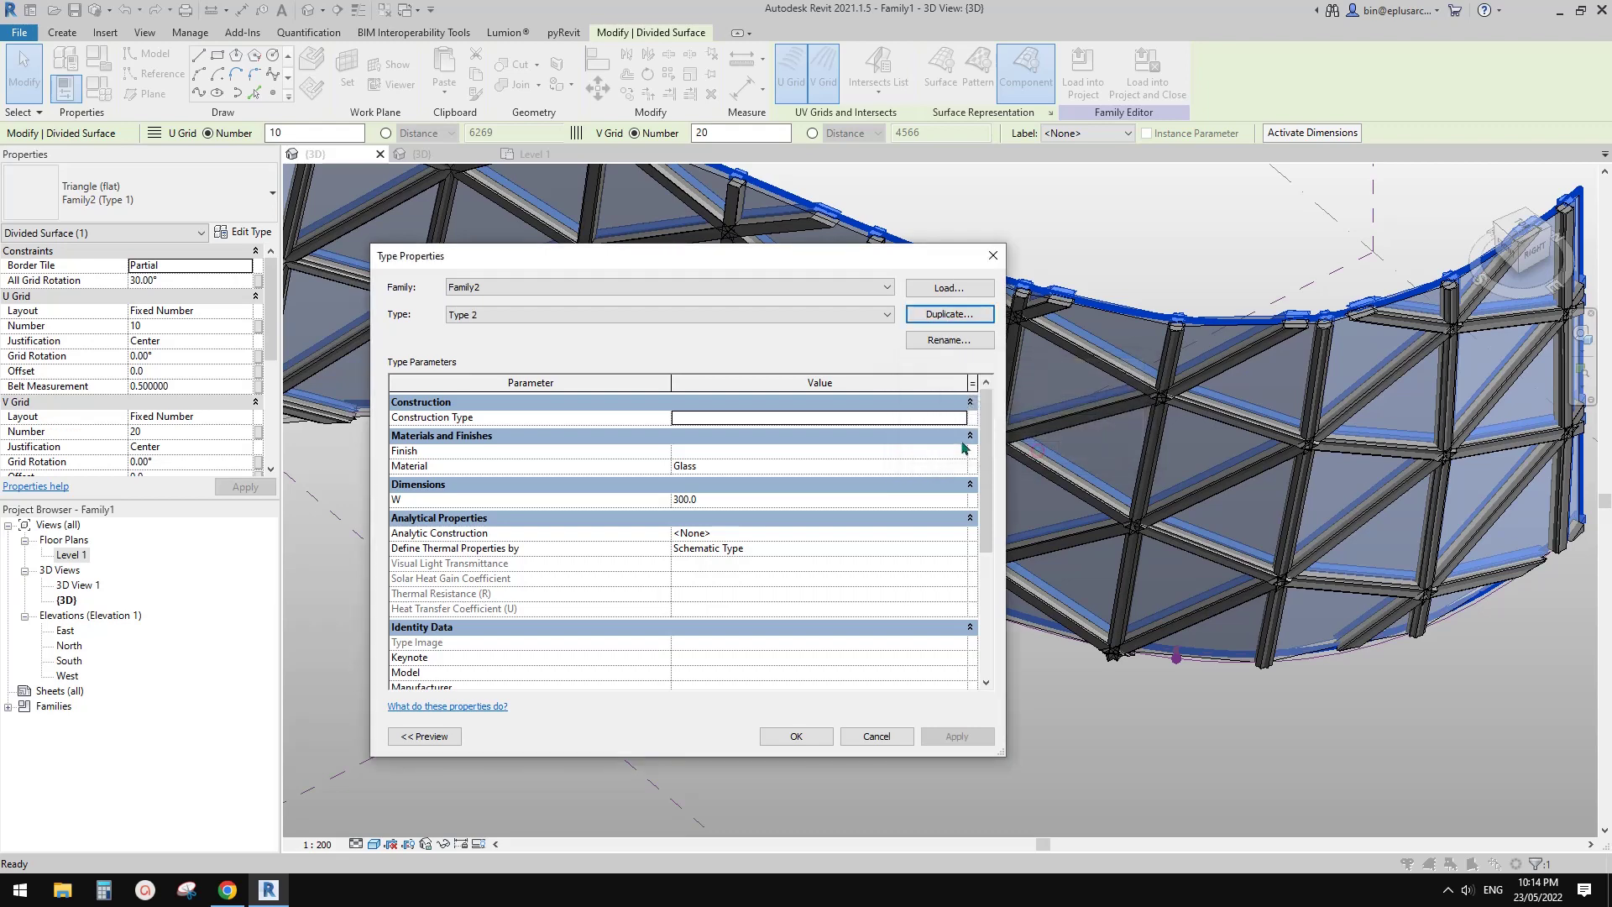
{"action": "left_click", "coordinate": [723, 500]}
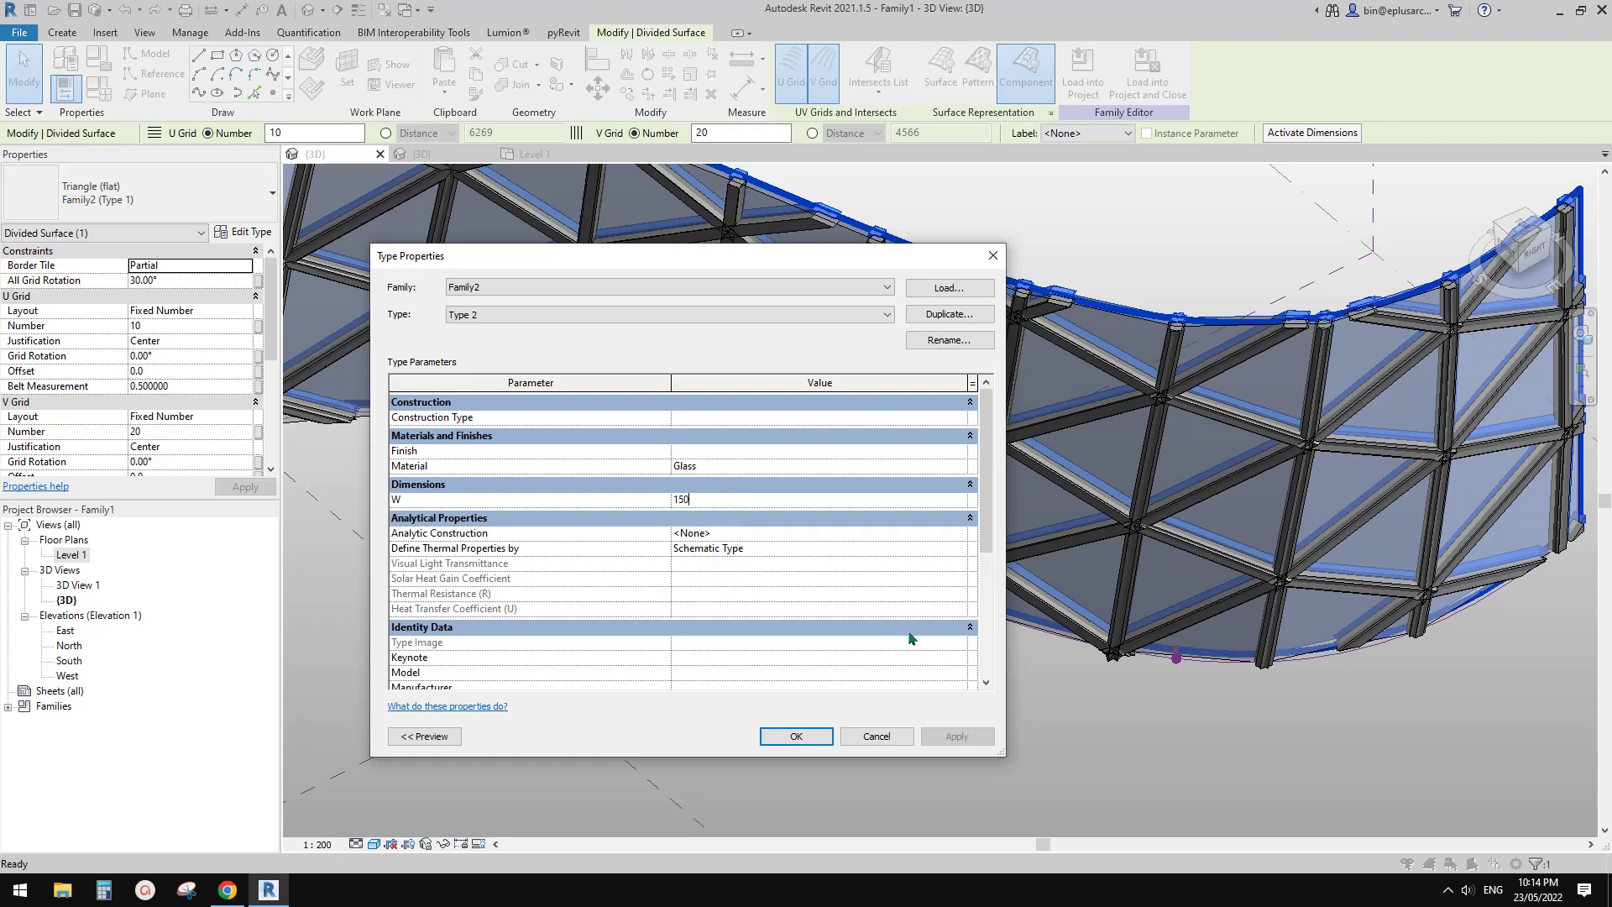
{"action": "left_click", "coordinate": [822, 736]}
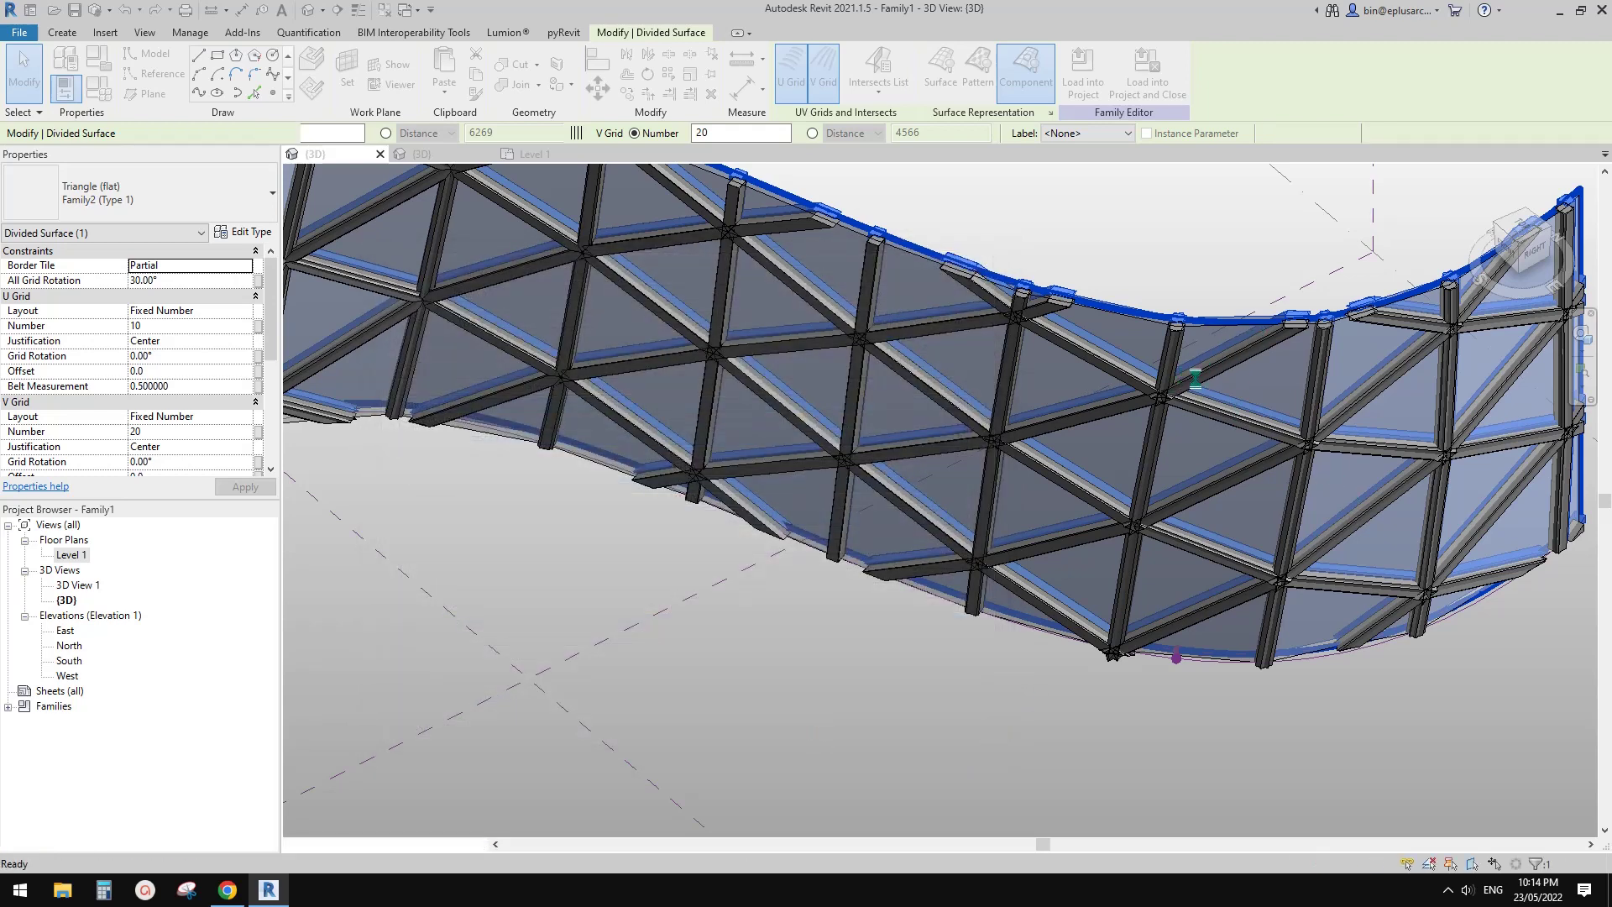
- Examine the Type 2 panels against the original framed panels from both sides of the curved surface
{"action": "middle_click_drag", "start_coordinate": [1182, 413], "coordinate": [1163, 622], "text": "shift"}
{"action": "scroll", "coordinate": [1205, 359], "scroll_direction": "up", "scroll_amount": 3}
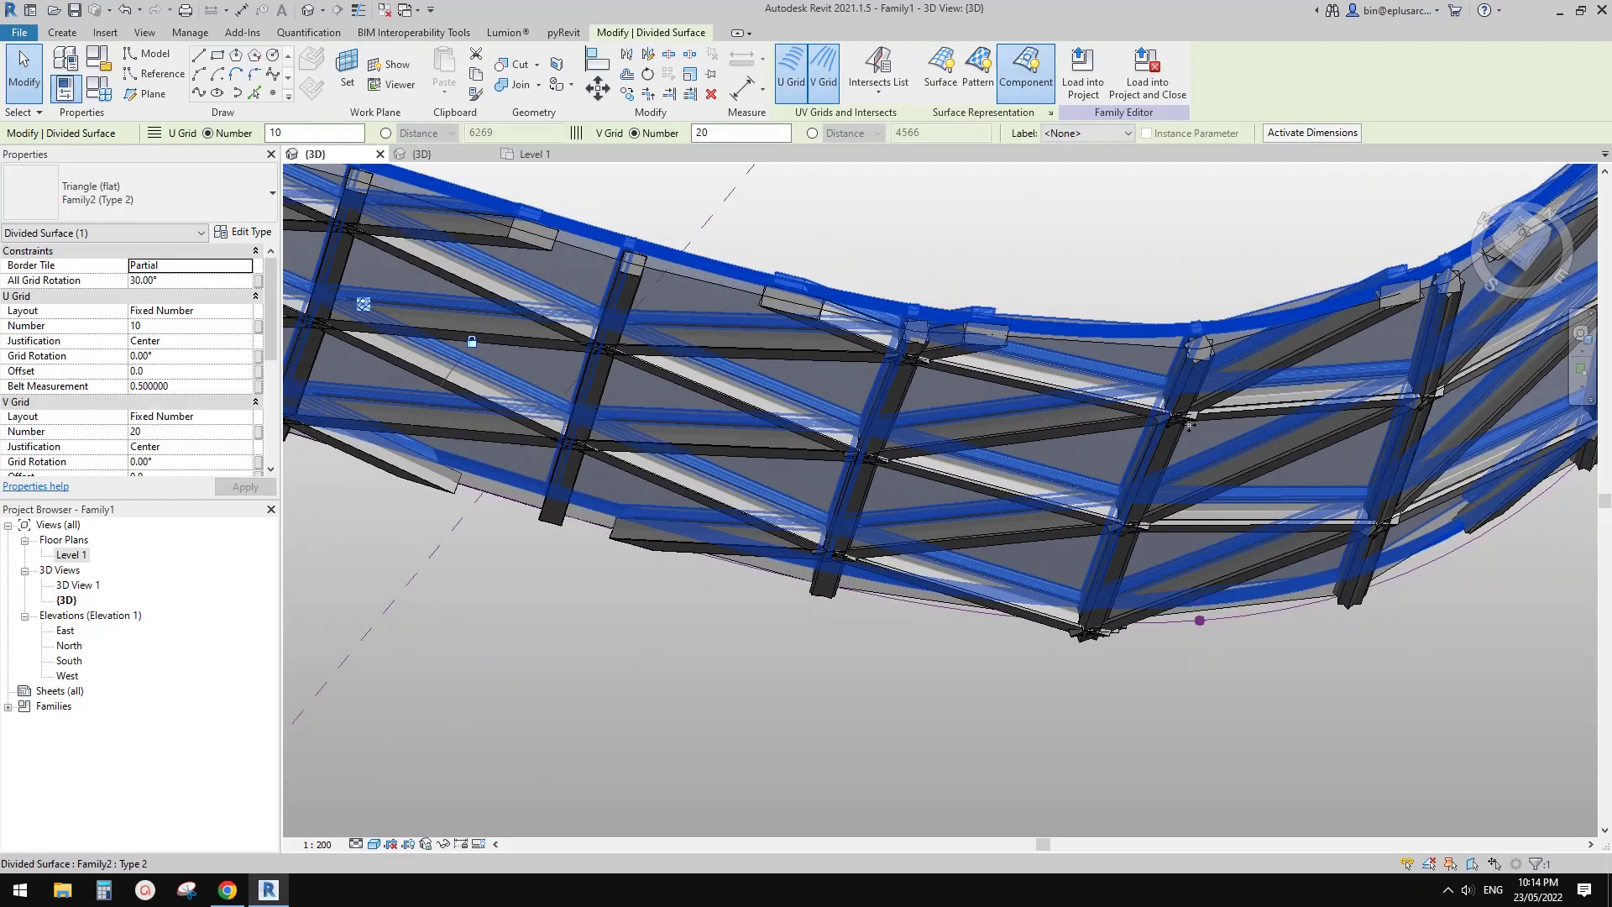
{"action": "middle_click_drag", "start_coordinate": [1185, 436], "coordinate": [1160, 351], "text": "shift"}
{"action": "key", "text": "Escape"}
{"action": "scroll", "coordinate": [571, 305], "scroll_direction": "down", "scroll_amount": 1}
{"action": "left_click", "coordinate": [1079, 352]}
{"action": "scroll", "coordinate": [1179, 495], "scroll_direction": "down", "scroll_amount": 1}
{"action": "middle_click_drag", "start_coordinate": [1179, 495], "coordinate": [1186, 540]}
{"action": "key", "text": "Escape"}
{"action": "left_click", "coordinate": [1187, 540]}
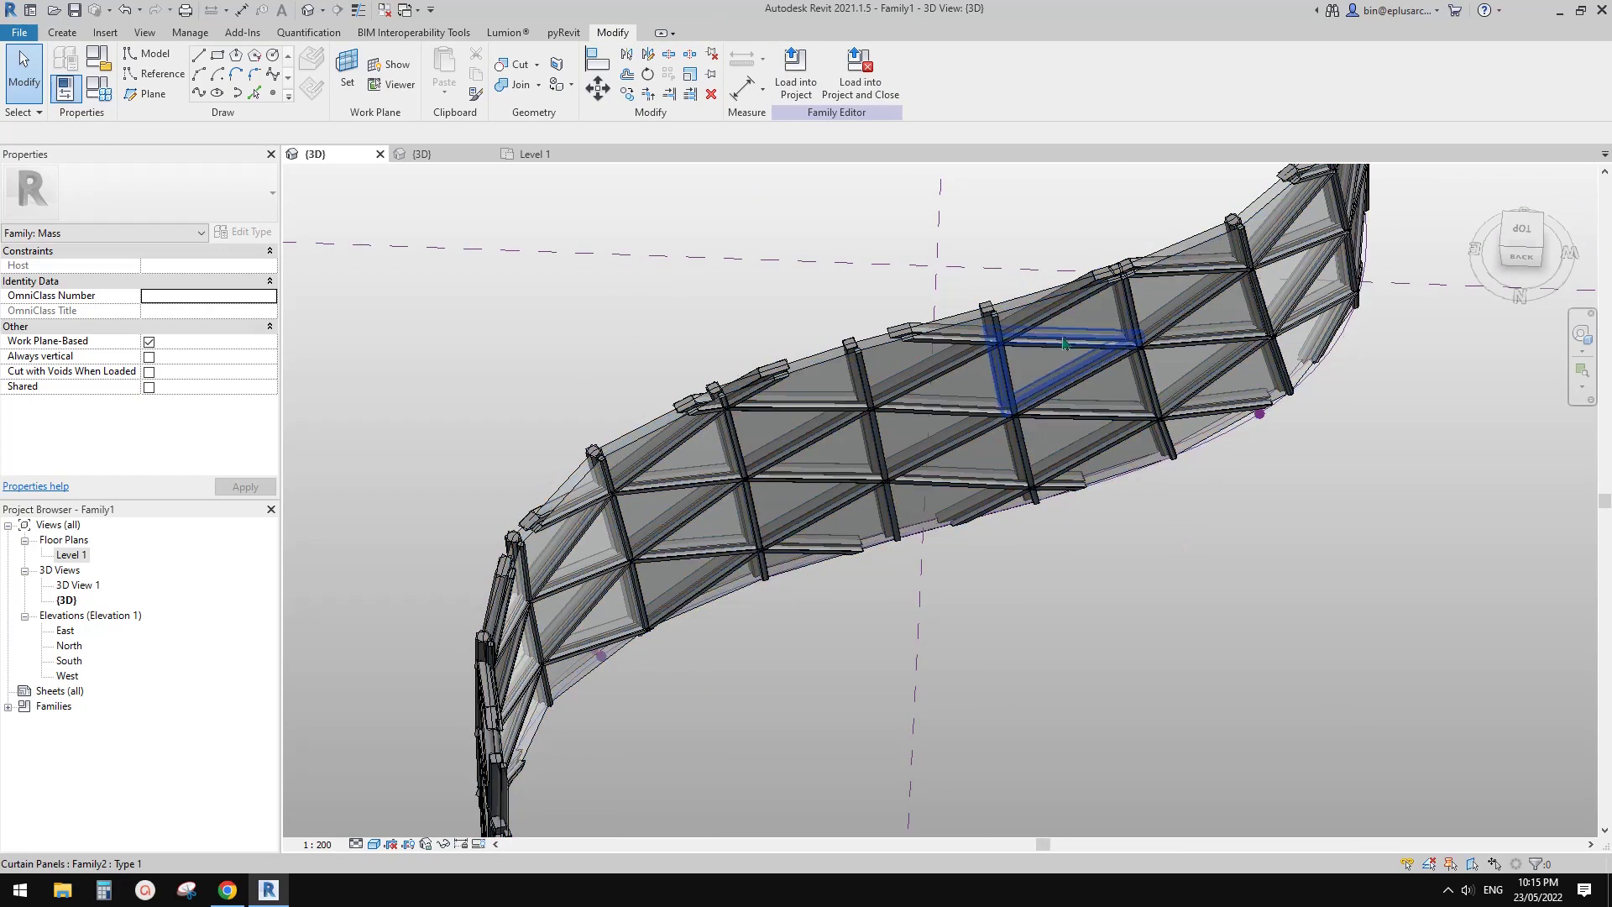
- Set the Type 2 divided surface's U grid number to 20 and V grid number to 40
{"action": "key", "text": "Tab"}
{"action": "left_click", "coordinate": [1063, 340]}
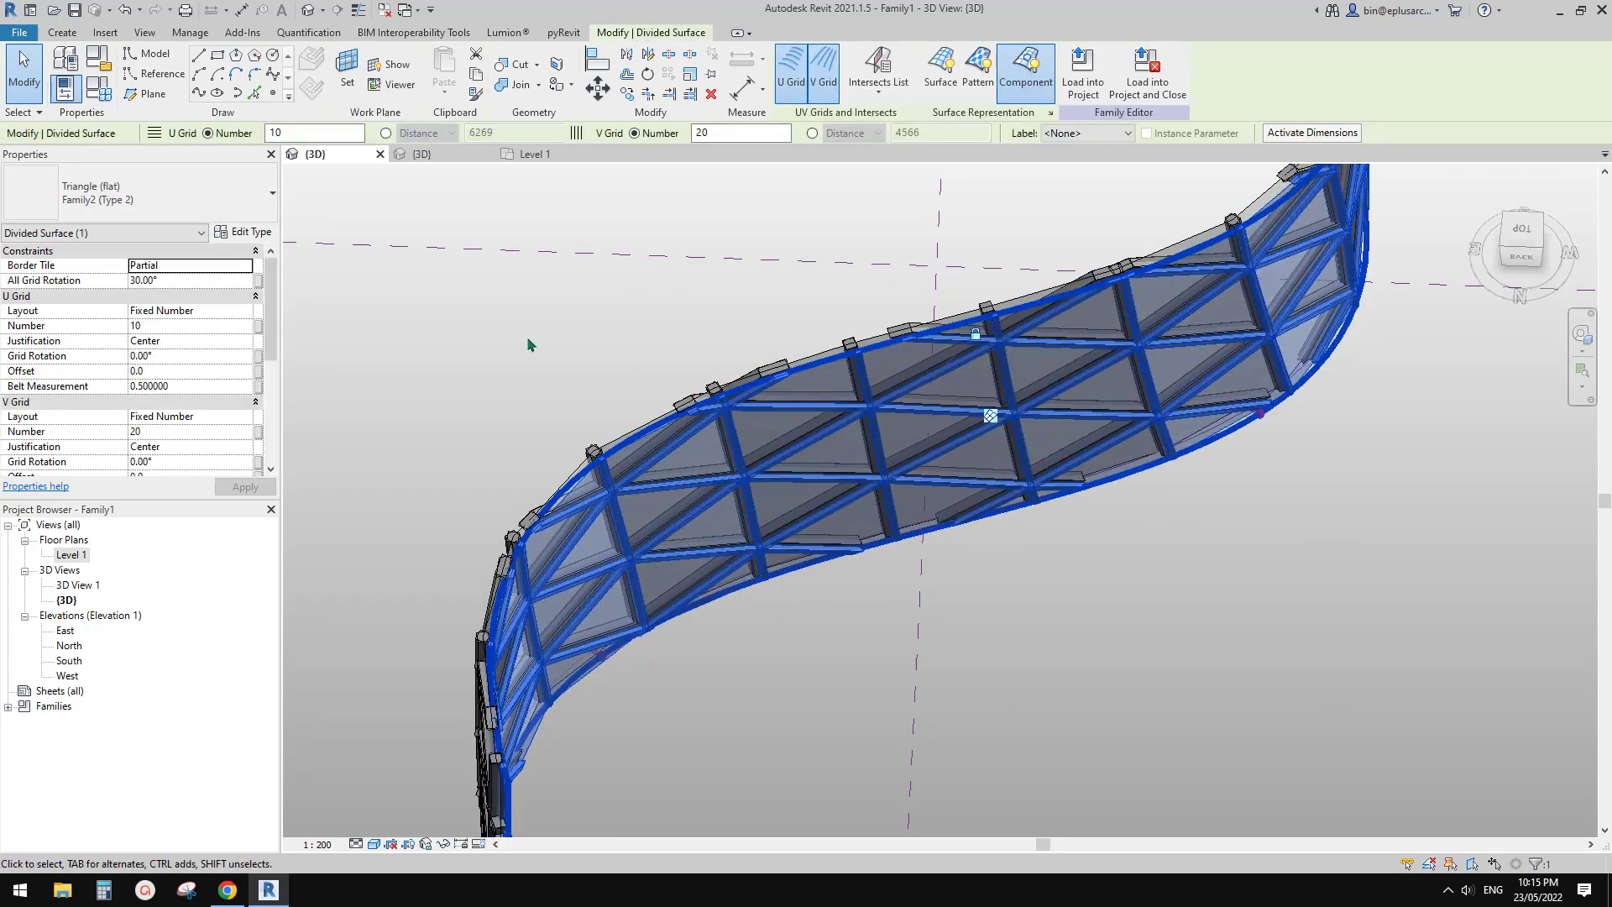
{"action": "left_click", "coordinate": [210, 327]}
{"action": "type", "text": "2"}
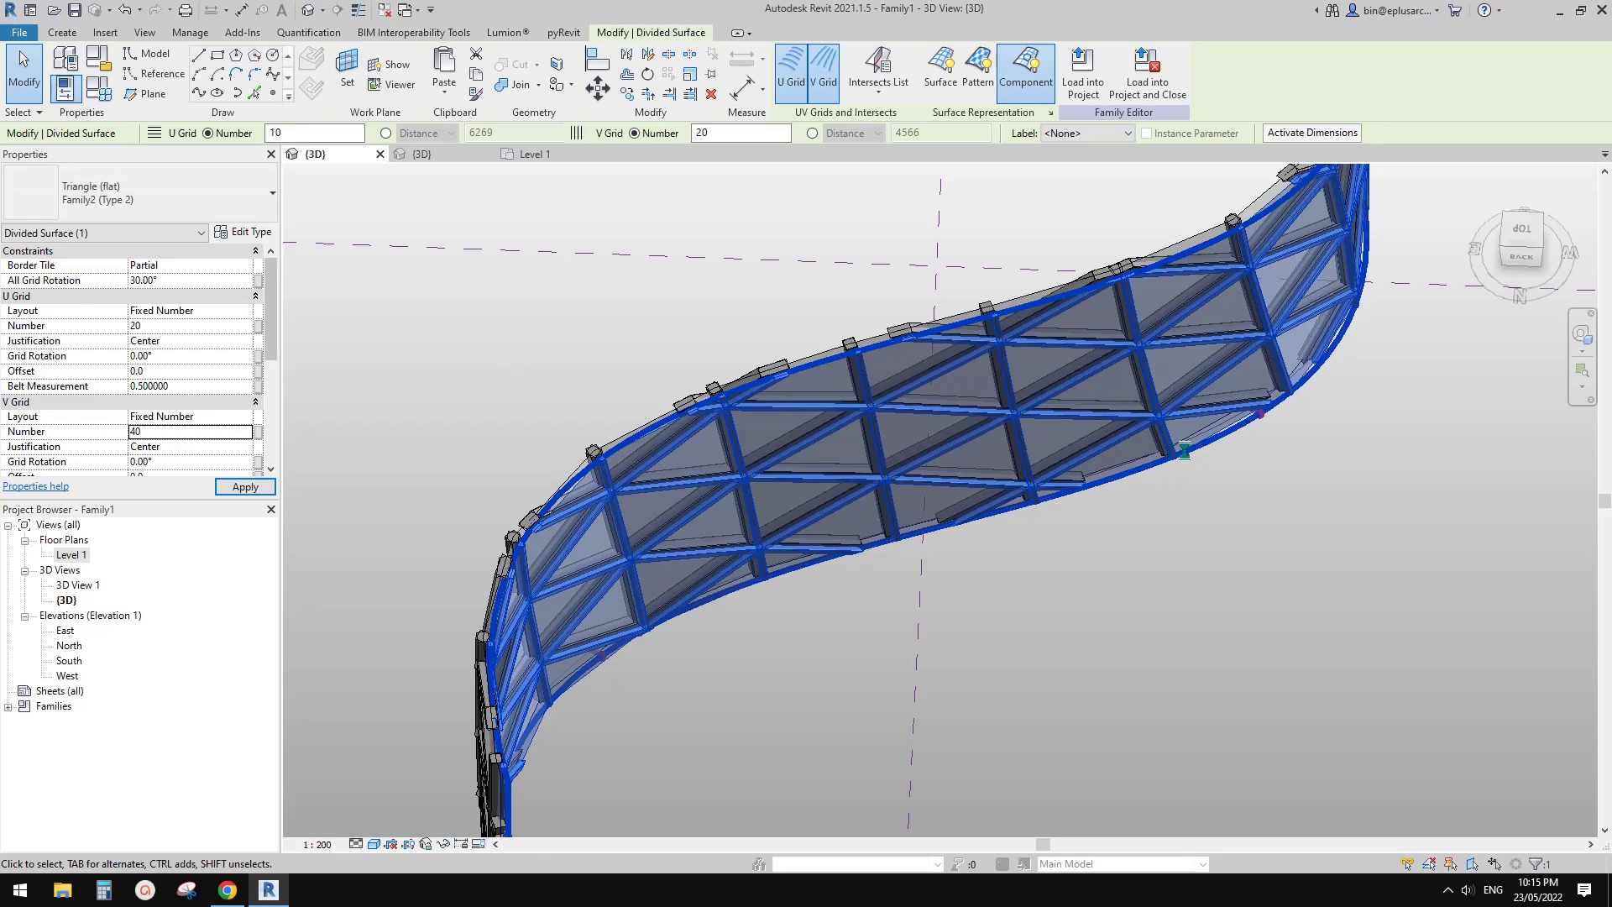
- Compare the layered panel patterns with the two-pattern building photo in Chrome, returning to Revit to orbit the surface
{"action": "left_click", "coordinate": [238, 899]}
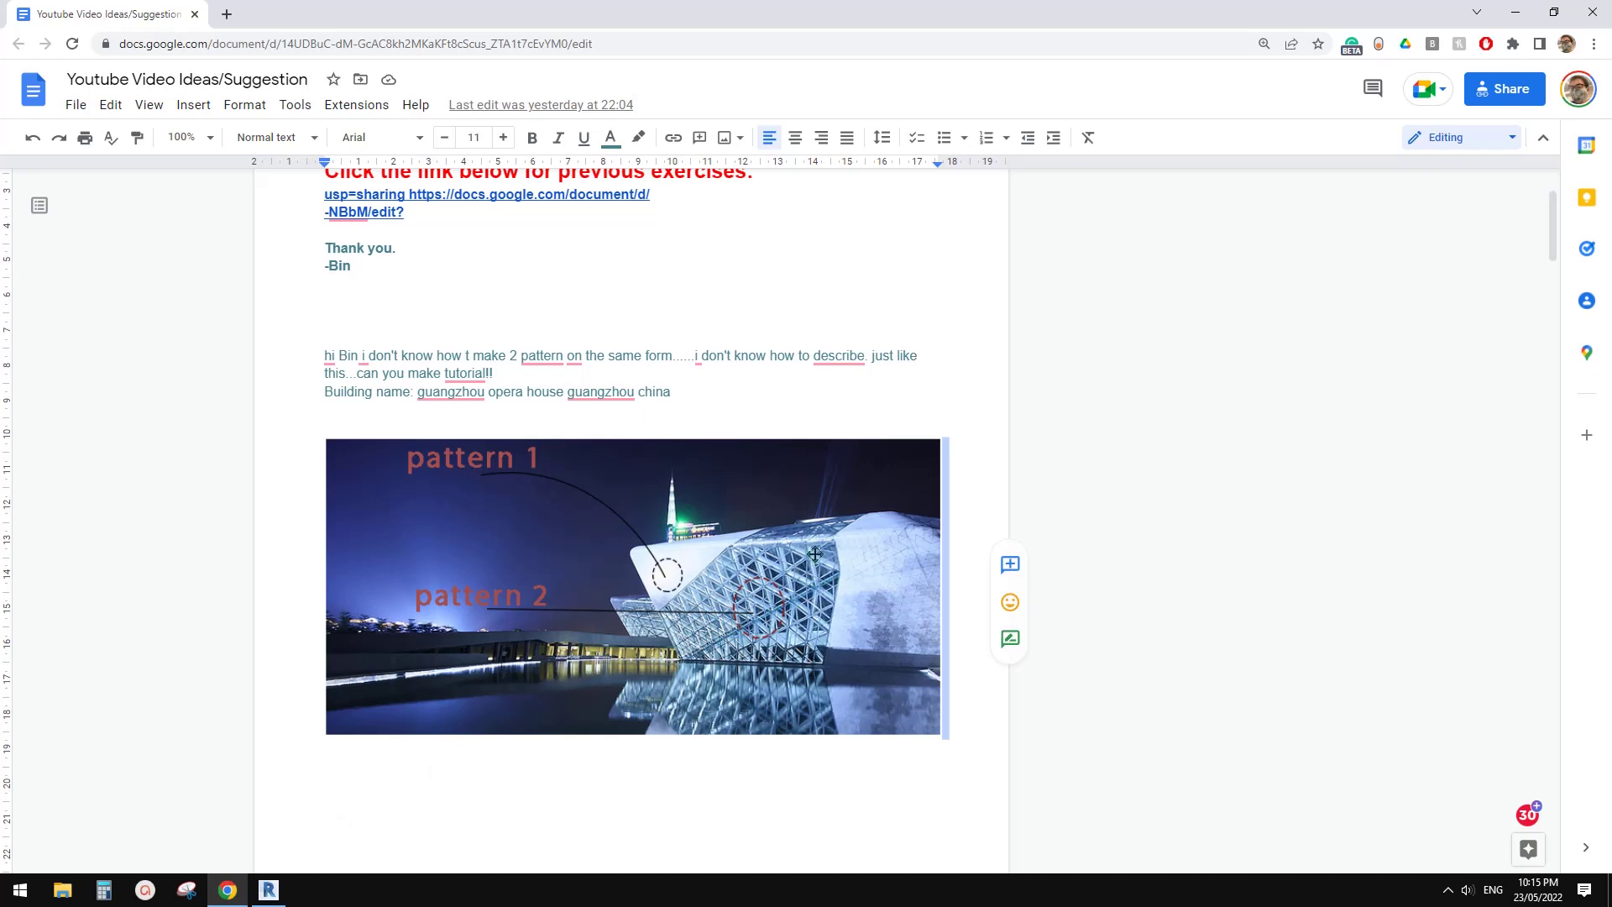
{"action": "left_click", "coordinate": [268, 888]}
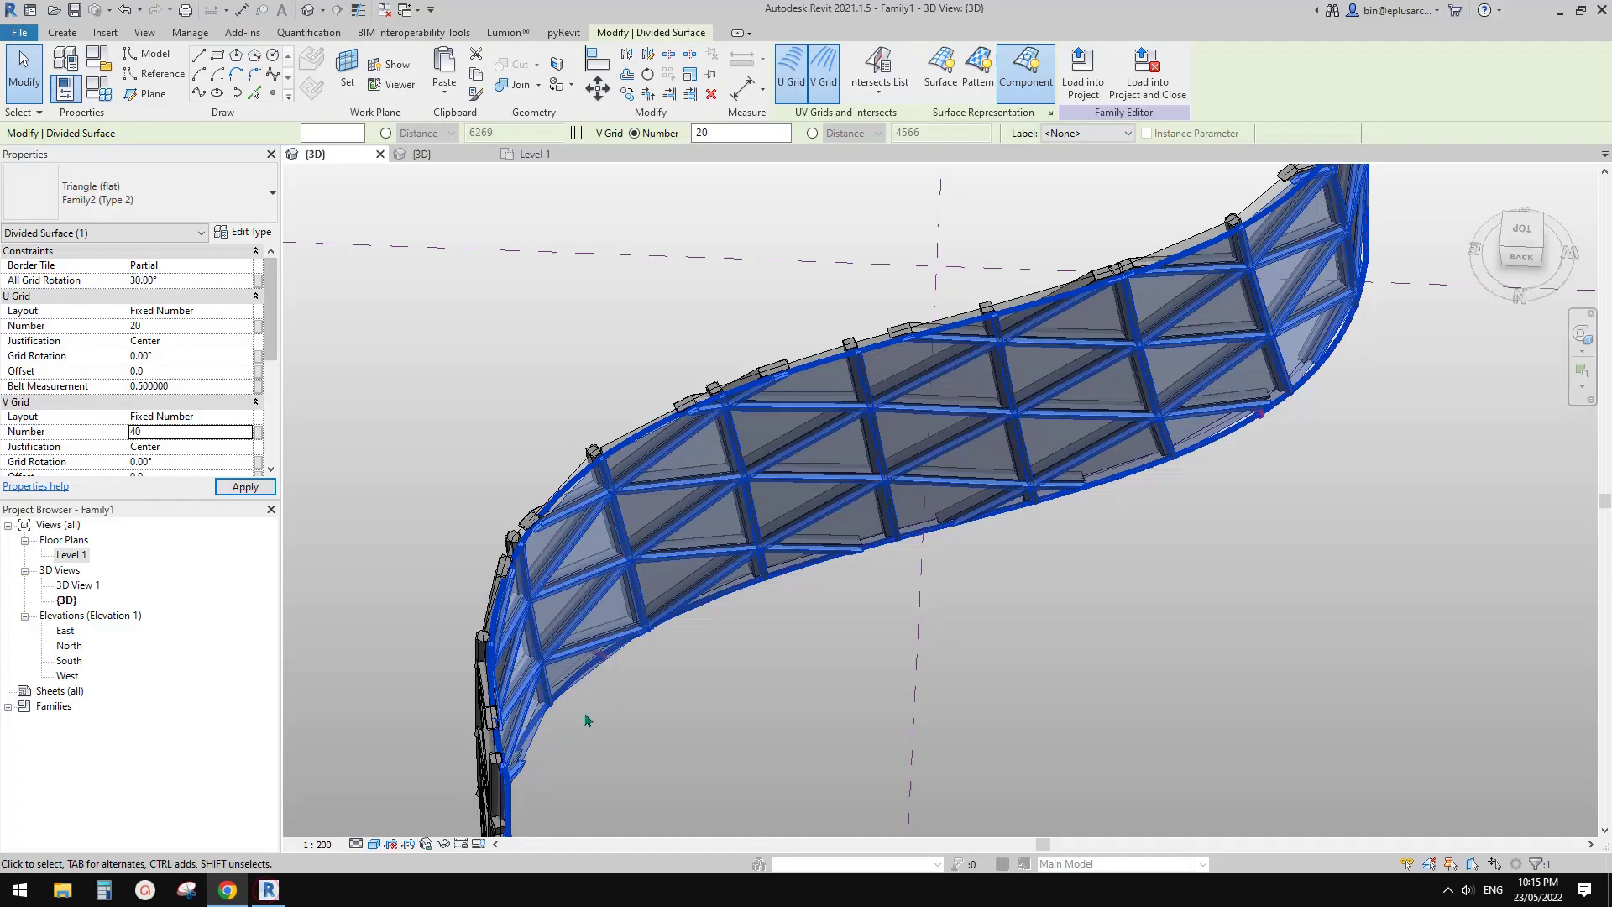
{"action": "left_click", "coordinate": [1274, 561]}
{"action": "middle_click_drag", "start_coordinate": [1285, 579], "coordinate": [403, 756], "text": "shift"}
{"action": "left_click", "coordinate": [227, 889]}
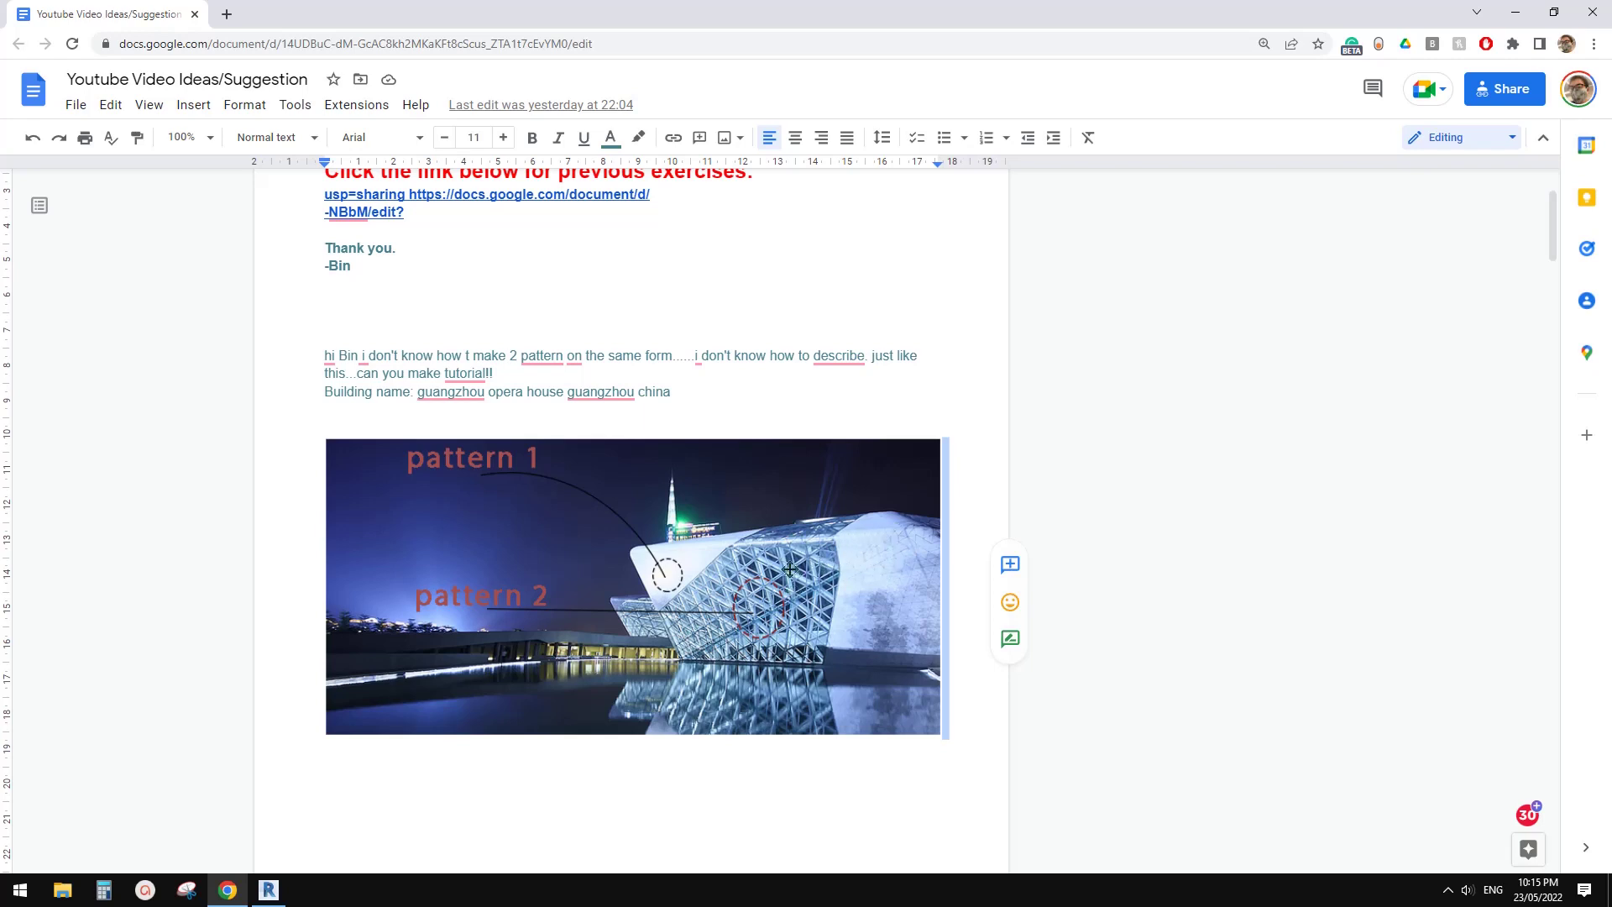
{"action": "left_click", "coordinate": [270, 890]}
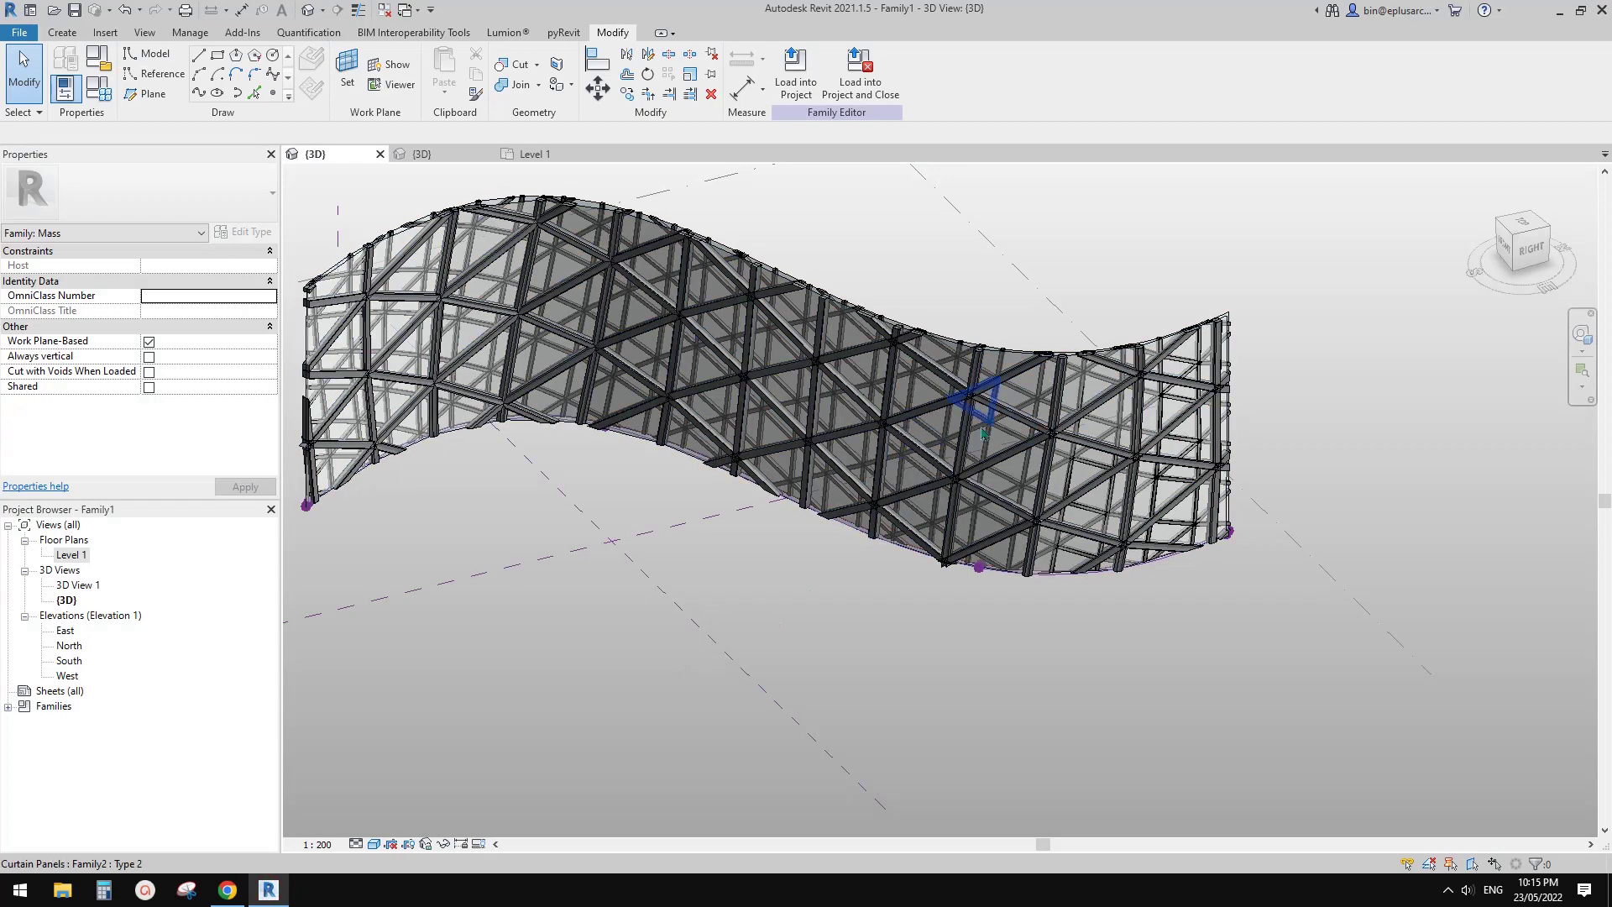
- Try to copy the Type 2 divided surface about 11000 mm away from the original surface
{"action": "scroll", "coordinate": [982, 433], "scroll_direction": "down", "scroll_amount": 1}
{"action": "middle_click_drag", "start_coordinate": [900, 527], "coordinate": [748, 485], "text": "shift"}
{"action": "scroll", "coordinate": [788, 464], "scroll_direction": "up", "scroll_amount": 2}
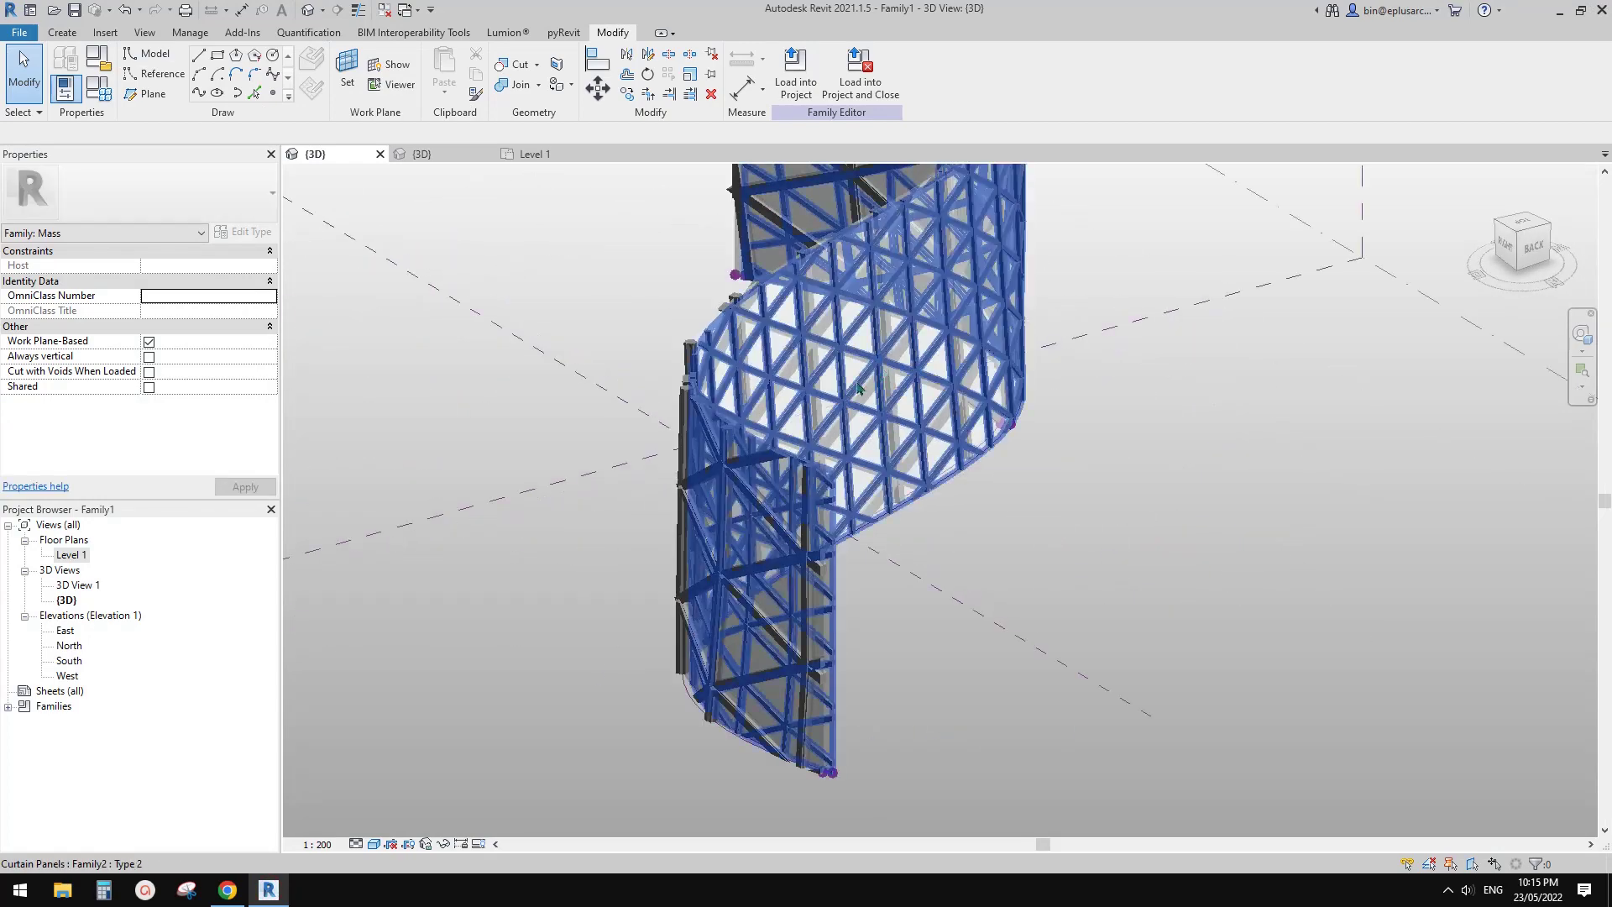
{"action": "left_click", "coordinate": [915, 508]}
{"action": "scroll", "coordinate": [917, 512], "scroll_direction": "down", "scroll_amount": 2}
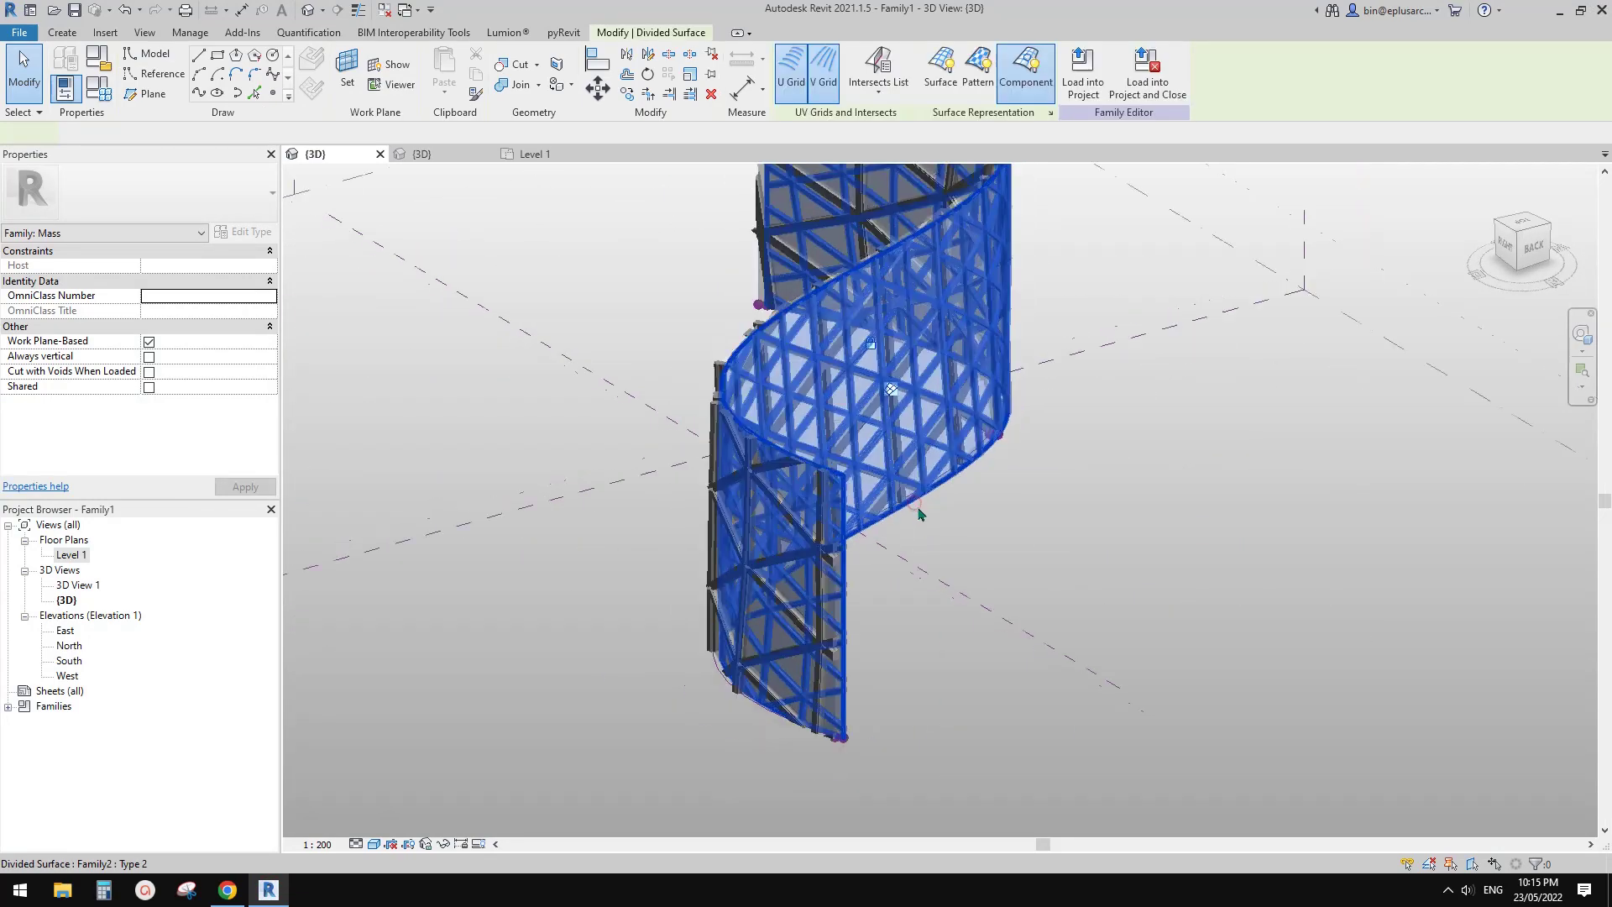
{"action": "middle_click_drag", "start_coordinate": [900, 457], "coordinate": [929, 478], "text": "shift"}
{"action": "left_click", "coordinate": [929, 472]}
{"action": "left_click", "coordinate": [1055, 461]}
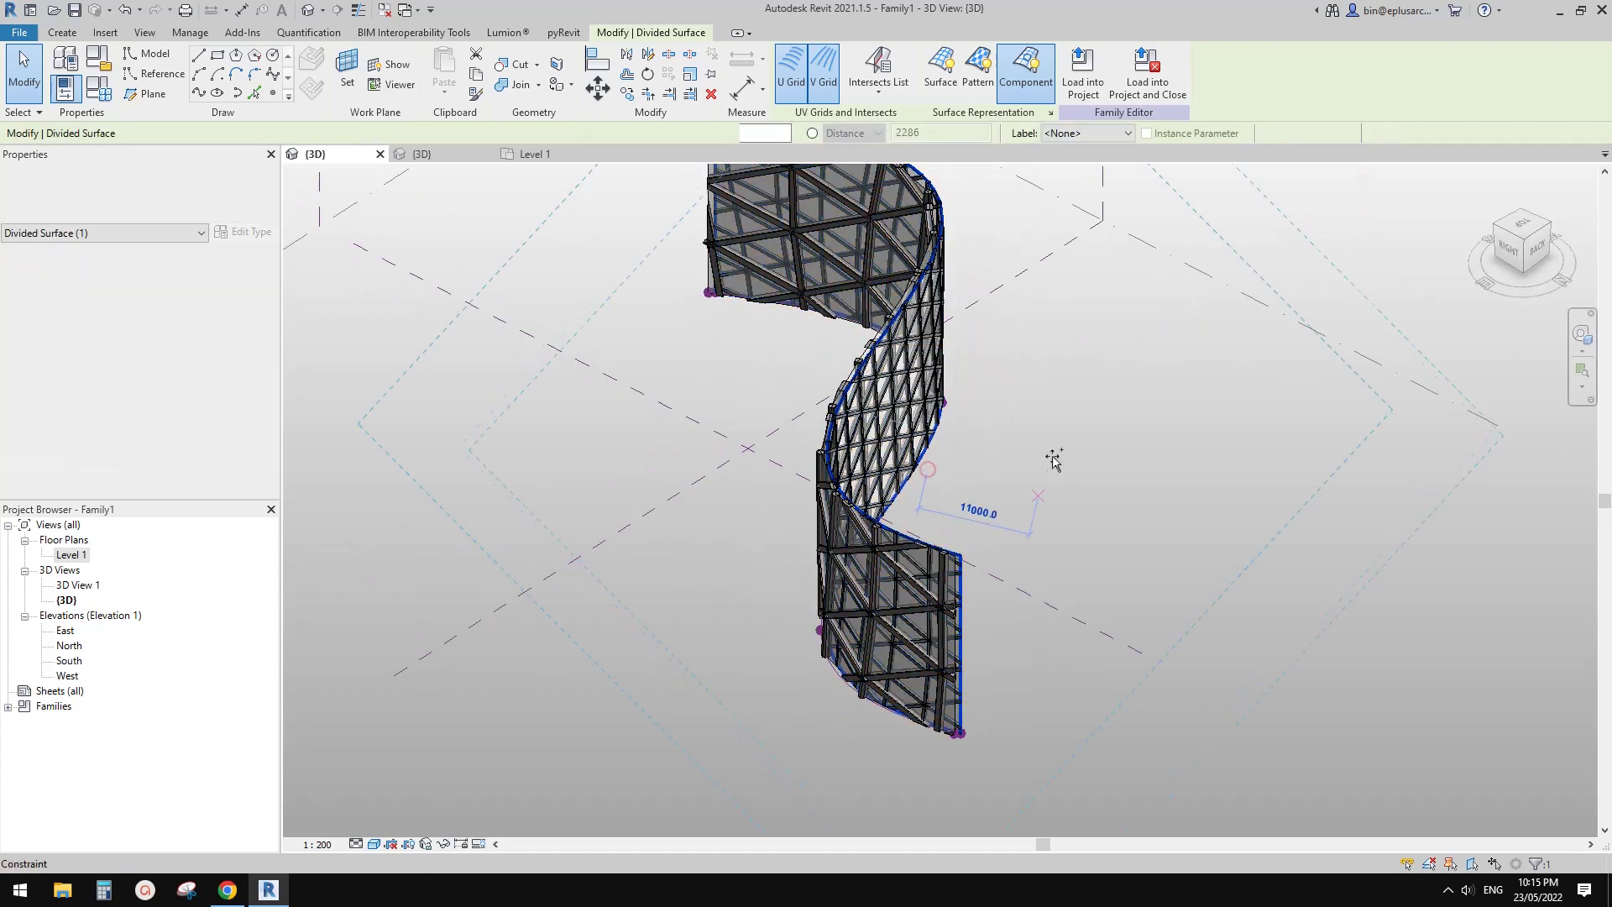
{"action": "key", "text": "Escape"}
{"action": "scroll", "coordinate": [918, 460], "scroll_direction": "up", "scroll_amount": 2}
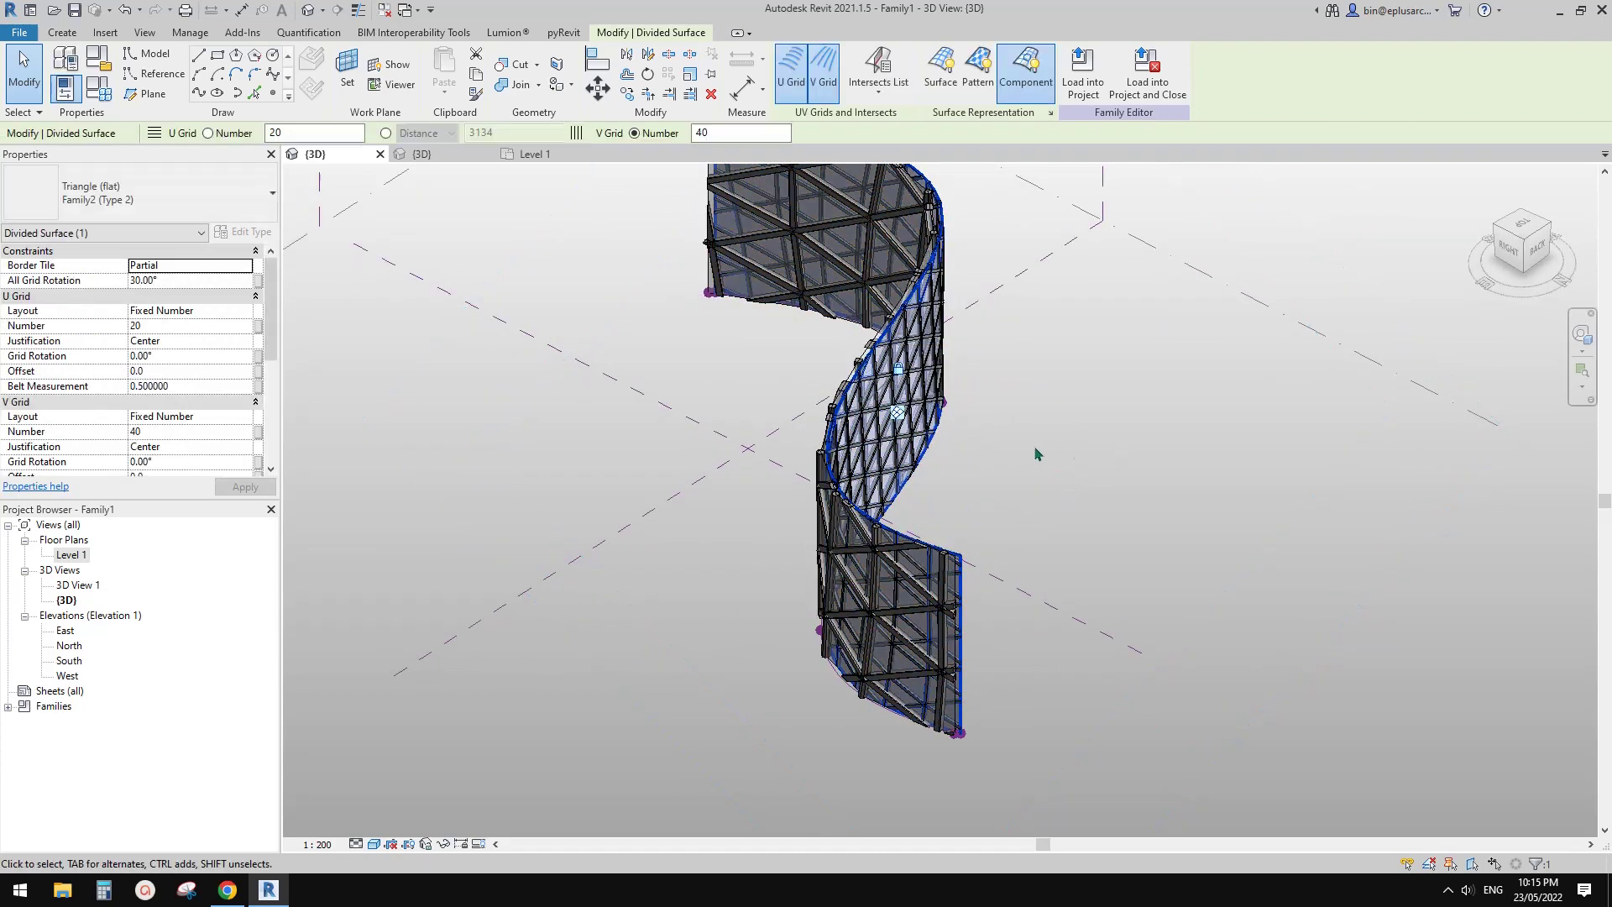
{"action": "key", "text": "Escape"}
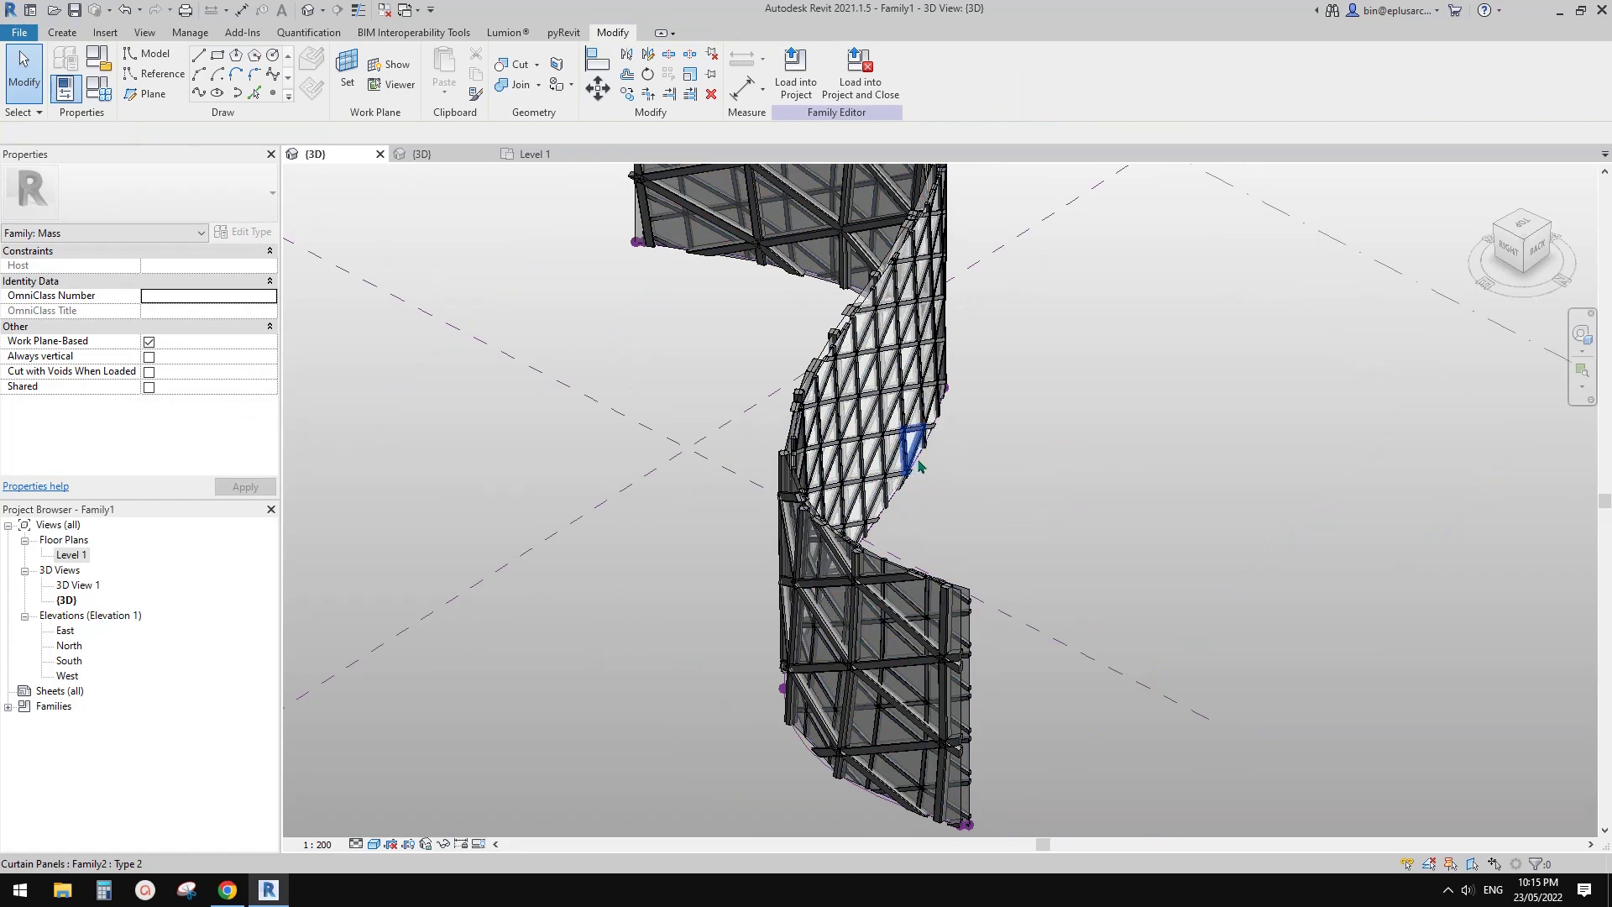
- Copy the underlying form of the Type 2 panels away from the original as a trial and undo the copy
{"action": "key", "text": "Tab"}
{"action": "key", "text": "Tab"}
{"action": "left_click", "coordinate": [919, 464]}
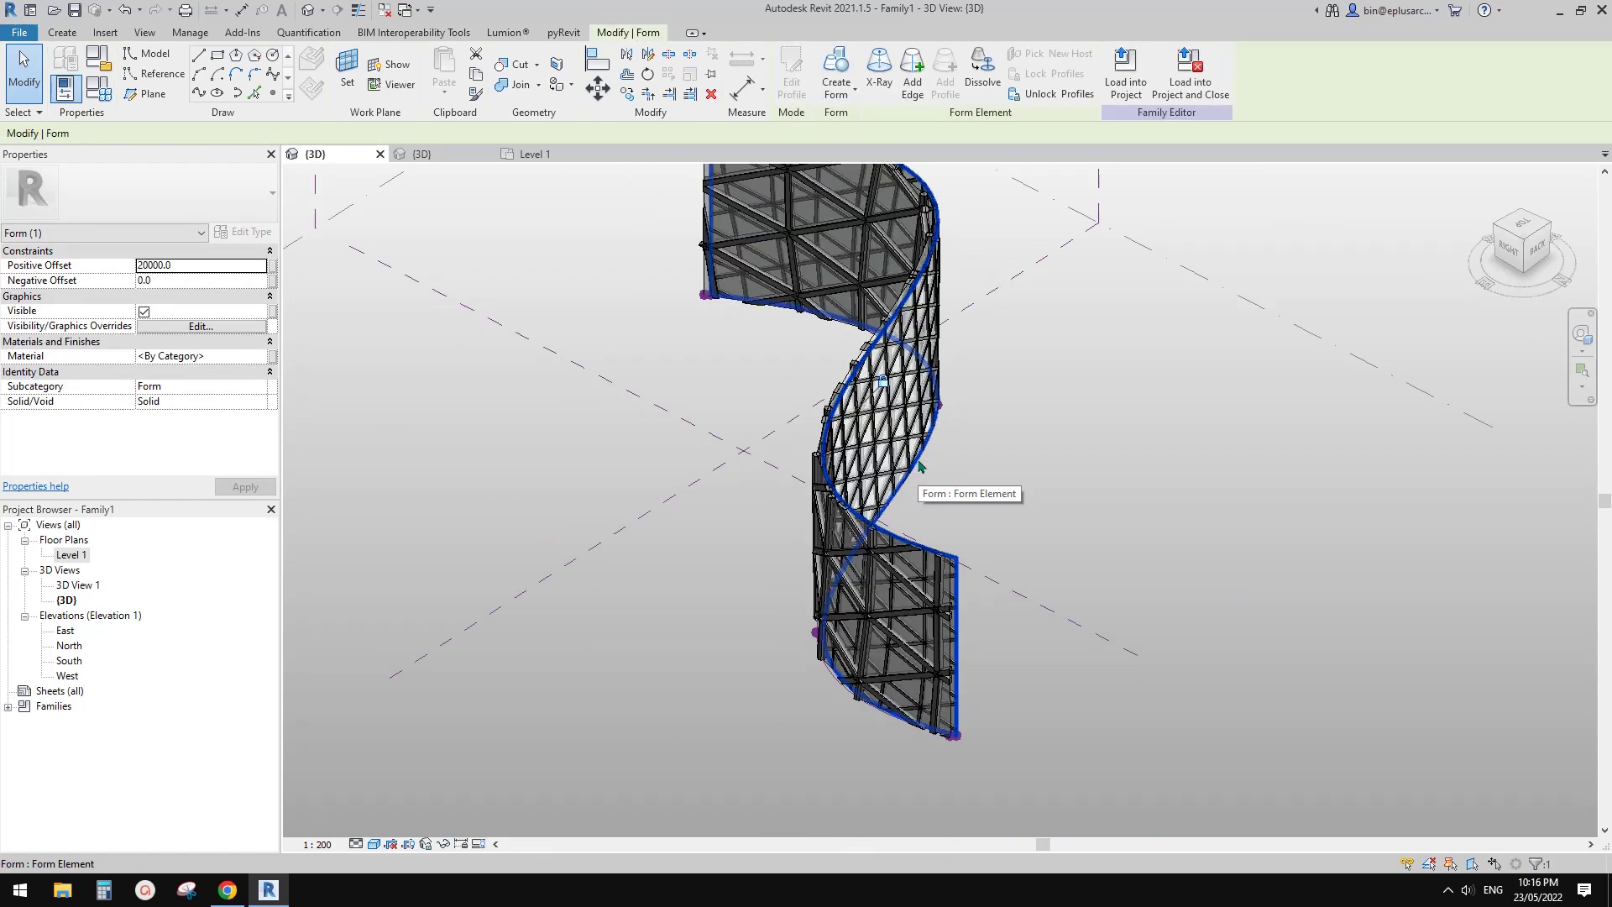
{"action": "key", "text": "c"}
{"action": "key", "text": "o"}
{"action": "left_click", "coordinate": [927, 453]}
{"action": "left_click", "coordinate": [1114, 429]}
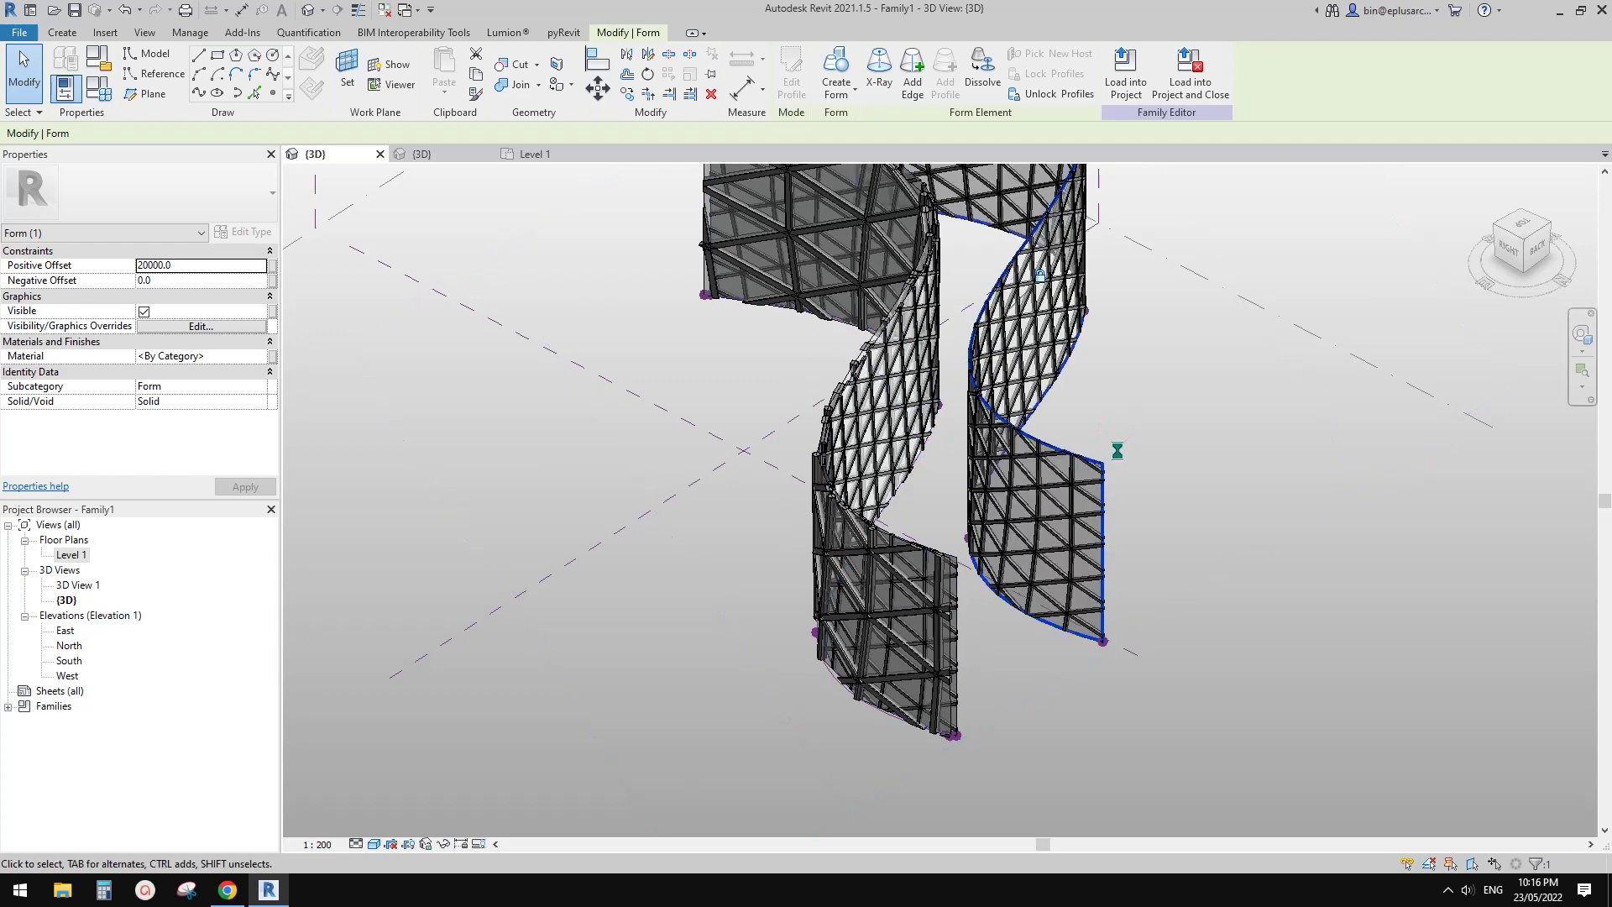
{"action": "left_click", "coordinate": [1116, 480]}
{"action": "middle_click_drag", "start_coordinate": [1115, 481], "coordinate": [1048, 414], "text": "shift"}
{"action": "key", "text": "ctrl+z"}
{"action": "scroll", "coordinate": [1048, 414], "scroll_direction": "up", "scroll_amount": 2}
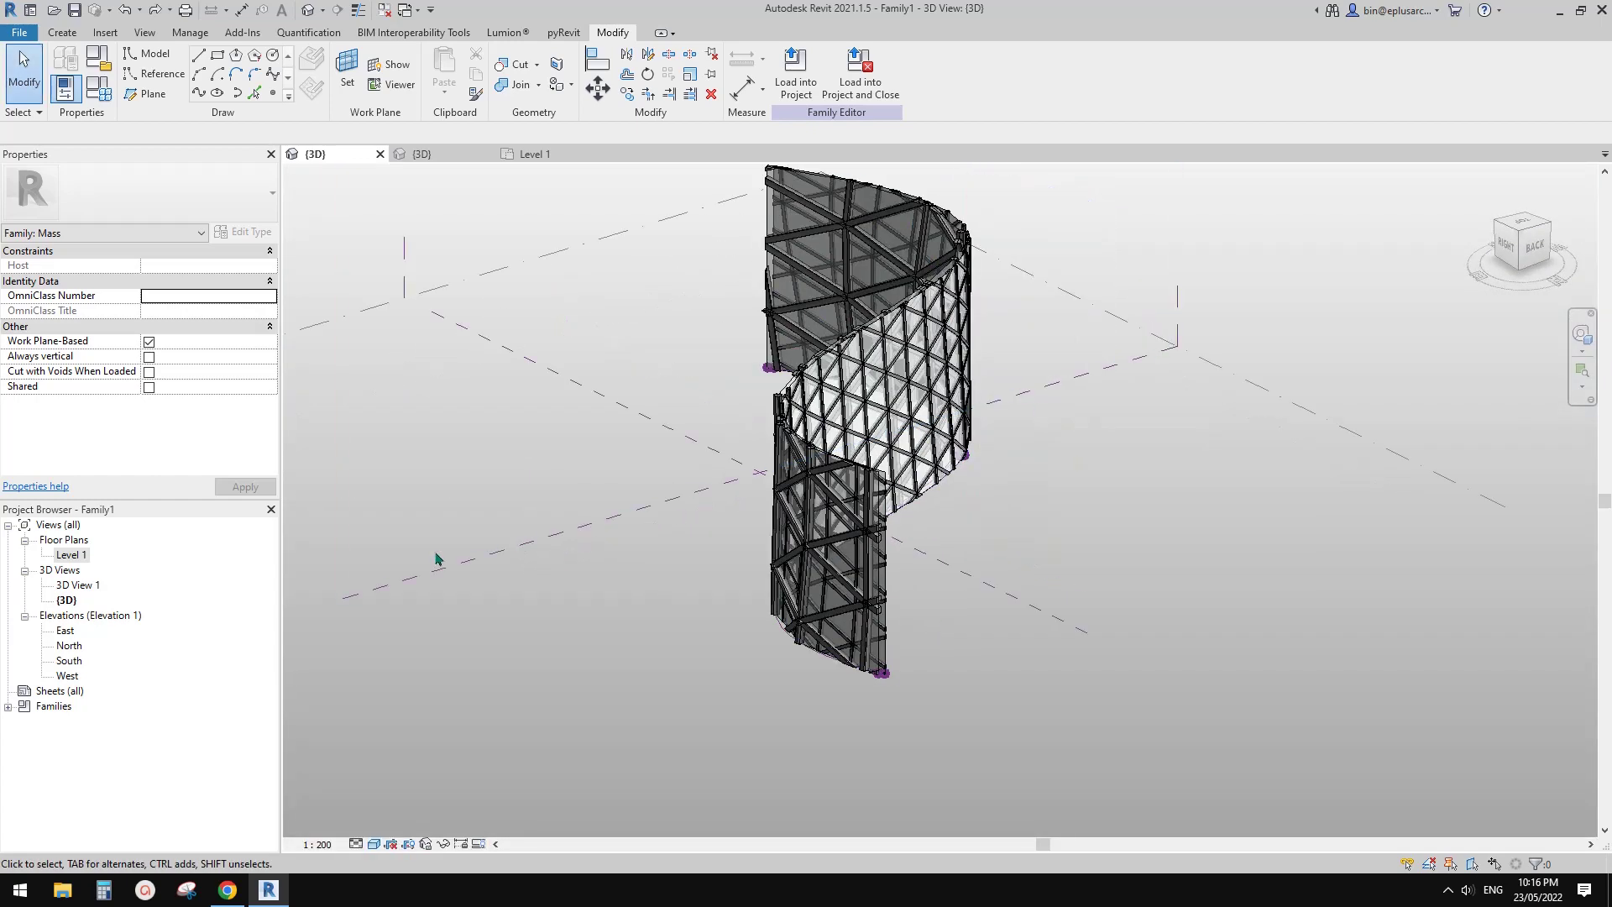
- In the Level 1 plan, copy the form carrying the Type 1 panels about 13000 mm diagonally away from the original, without constraint
{"action": "double_click", "coordinate": [70, 554]}
{"action": "scroll", "coordinate": [756, 618], "scroll_direction": "up", "scroll_amount": 2}
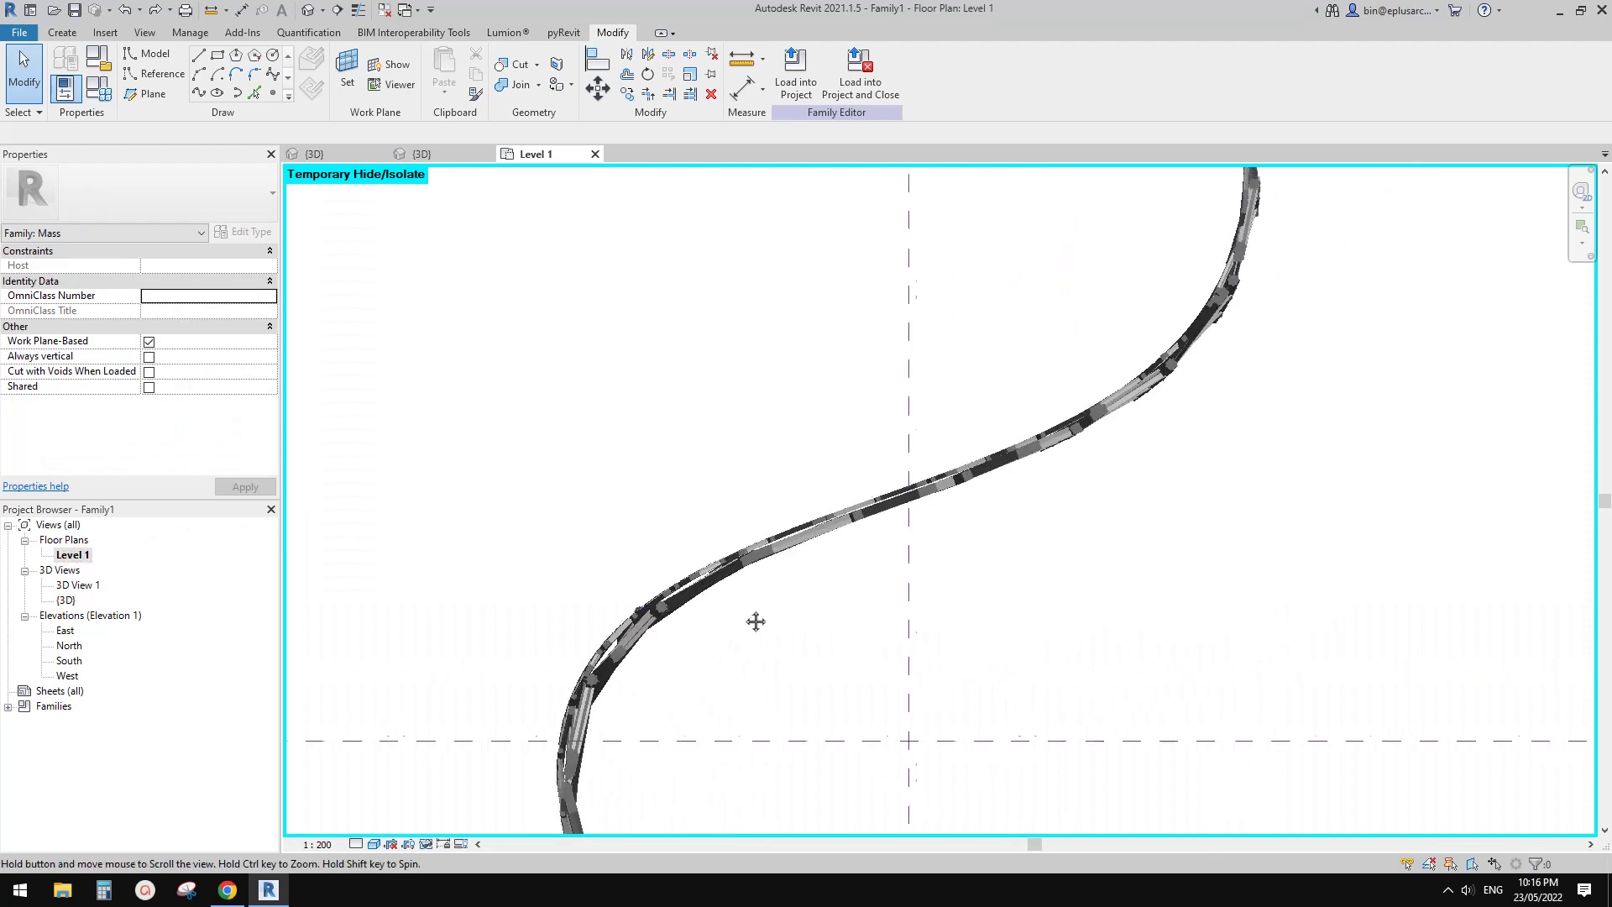
{"action": "left_click", "coordinate": [935, 486]}
{"action": "scroll", "coordinate": [938, 491], "scroll_direction": "down", "scroll_amount": 2}
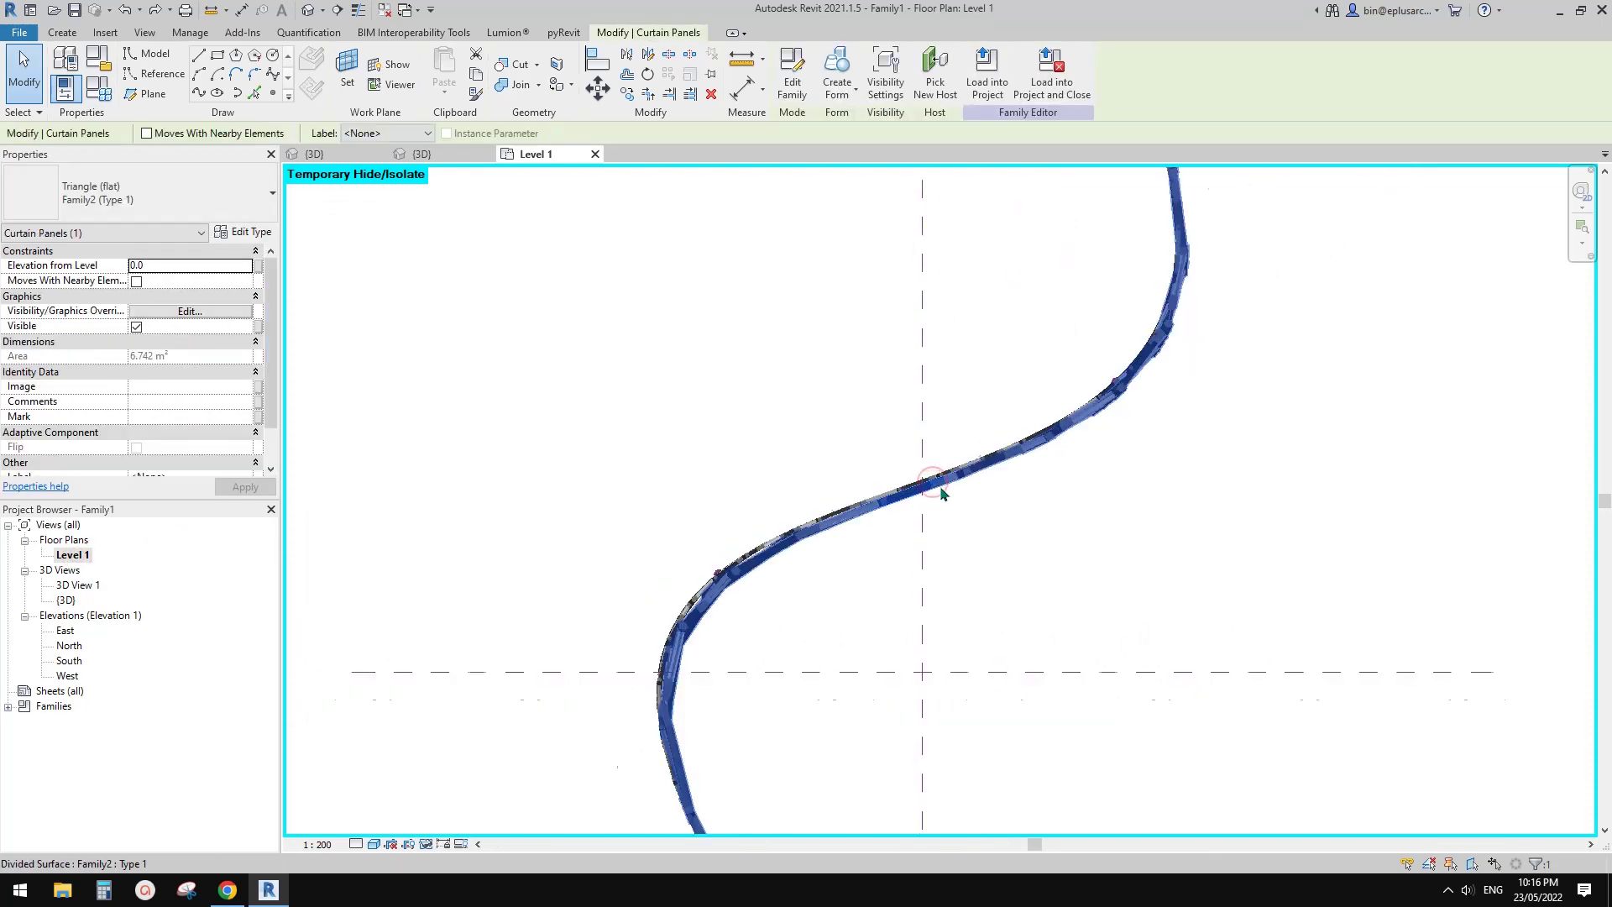
{"action": "scroll", "coordinate": [938, 491], "scroll_direction": "up", "scroll_amount": 3}
{"action": "key", "text": "Escape"}
{"action": "key", "text": "Escape"}
{"action": "scroll", "coordinate": [957, 481], "scroll_direction": "down", "scroll_amount": 1}
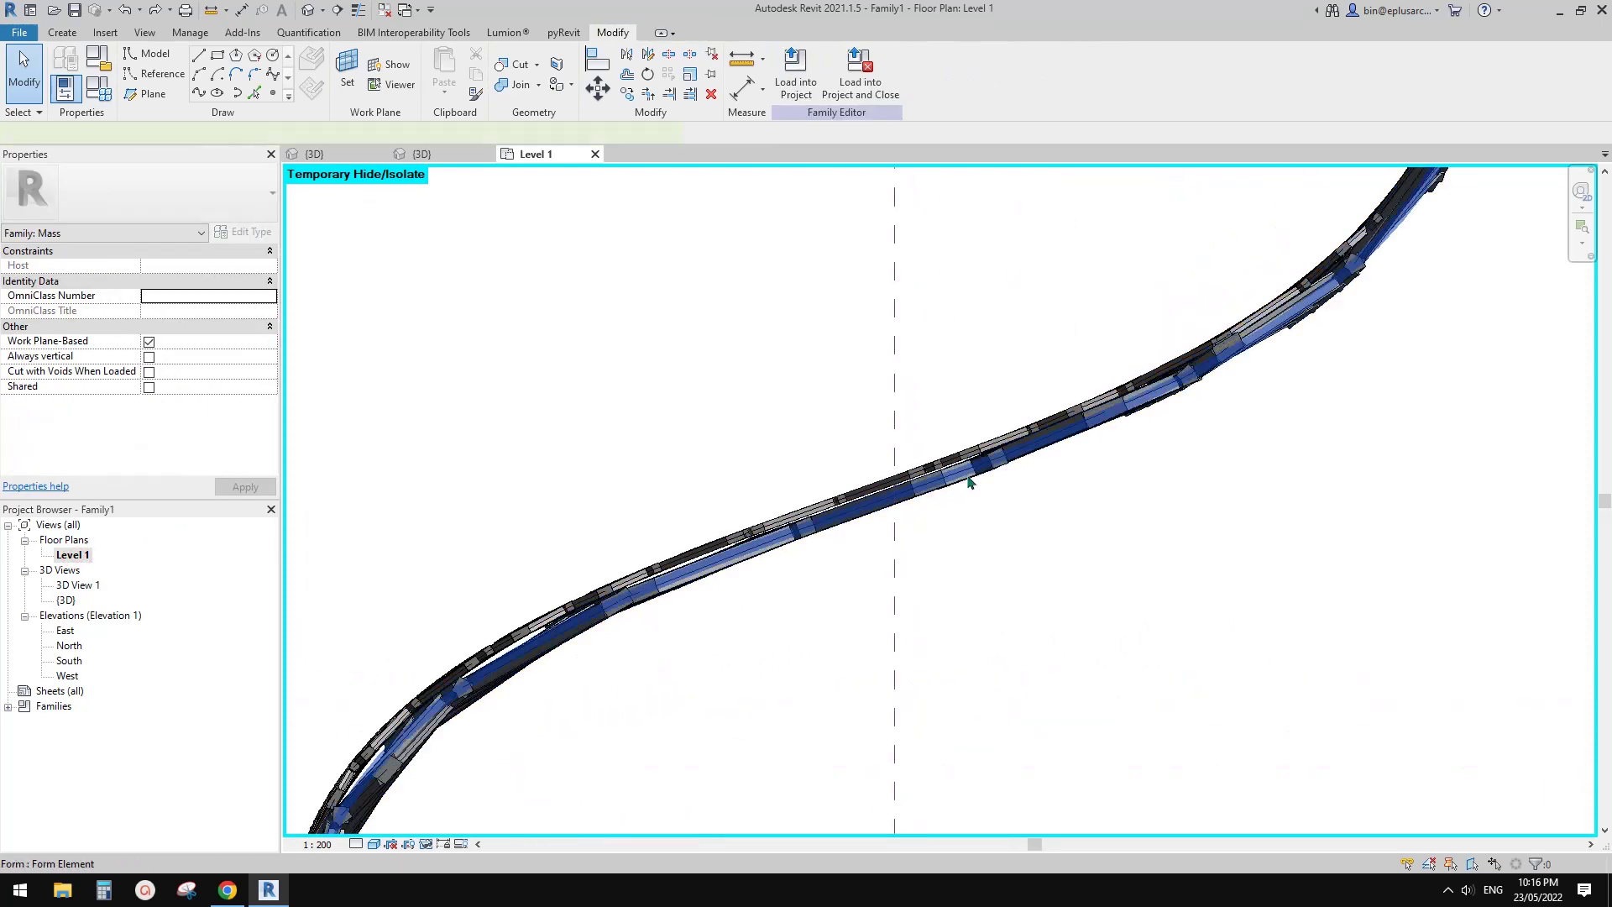
{"action": "scroll", "coordinate": [968, 481], "scroll_direction": "down", "scroll_amount": 2}
{"action": "left_click", "coordinate": [978, 493]}
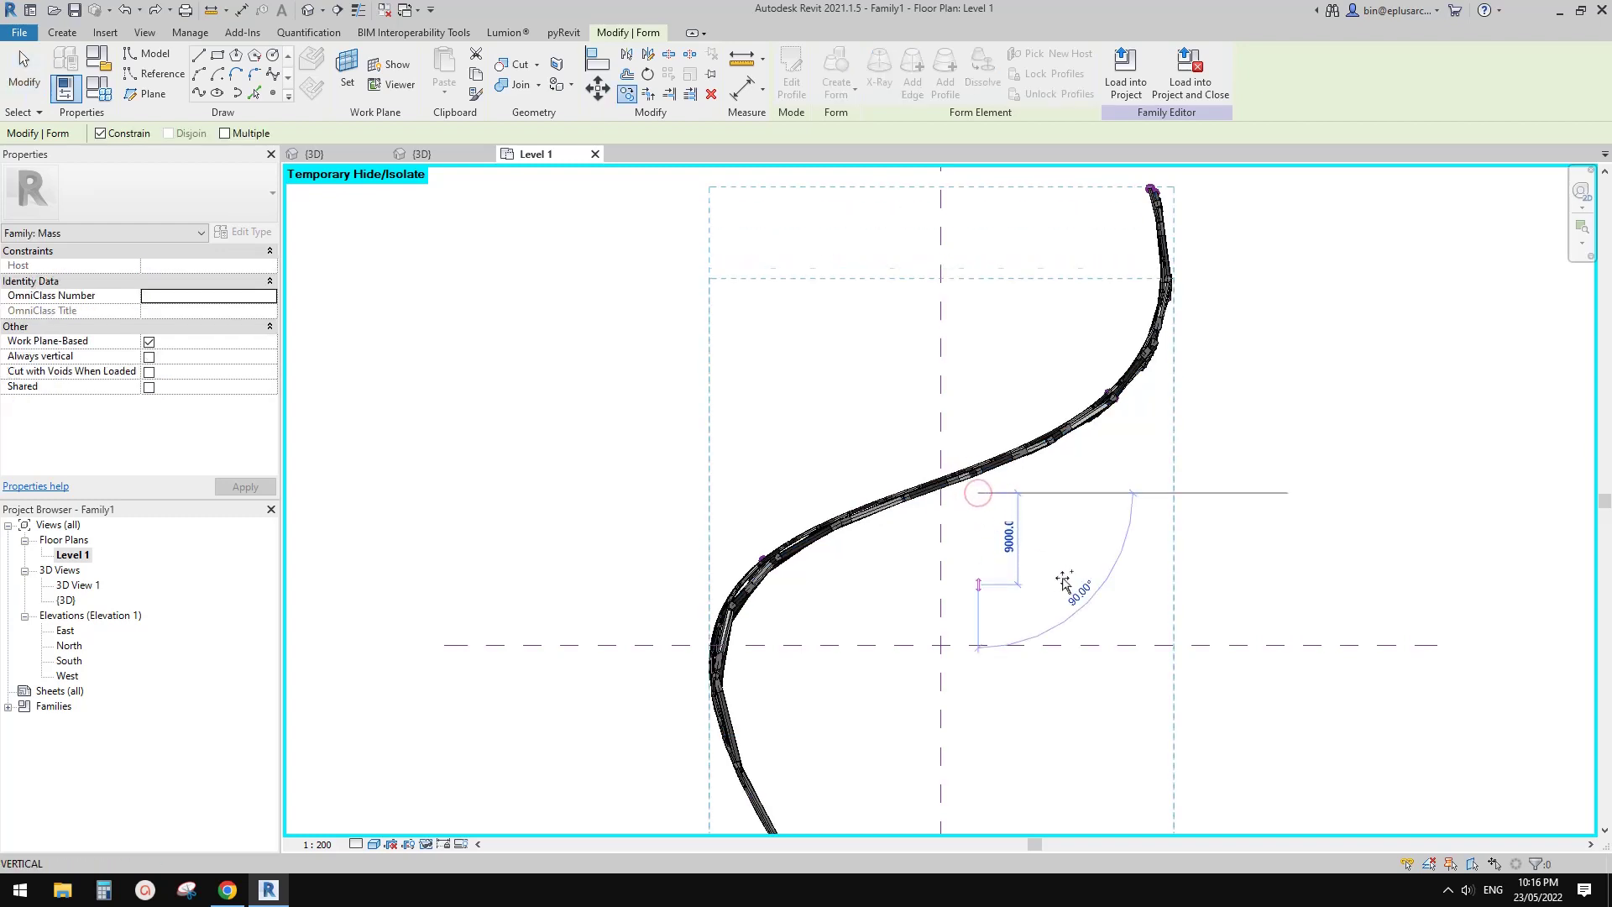
{"action": "left_click", "coordinate": [106, 134]}
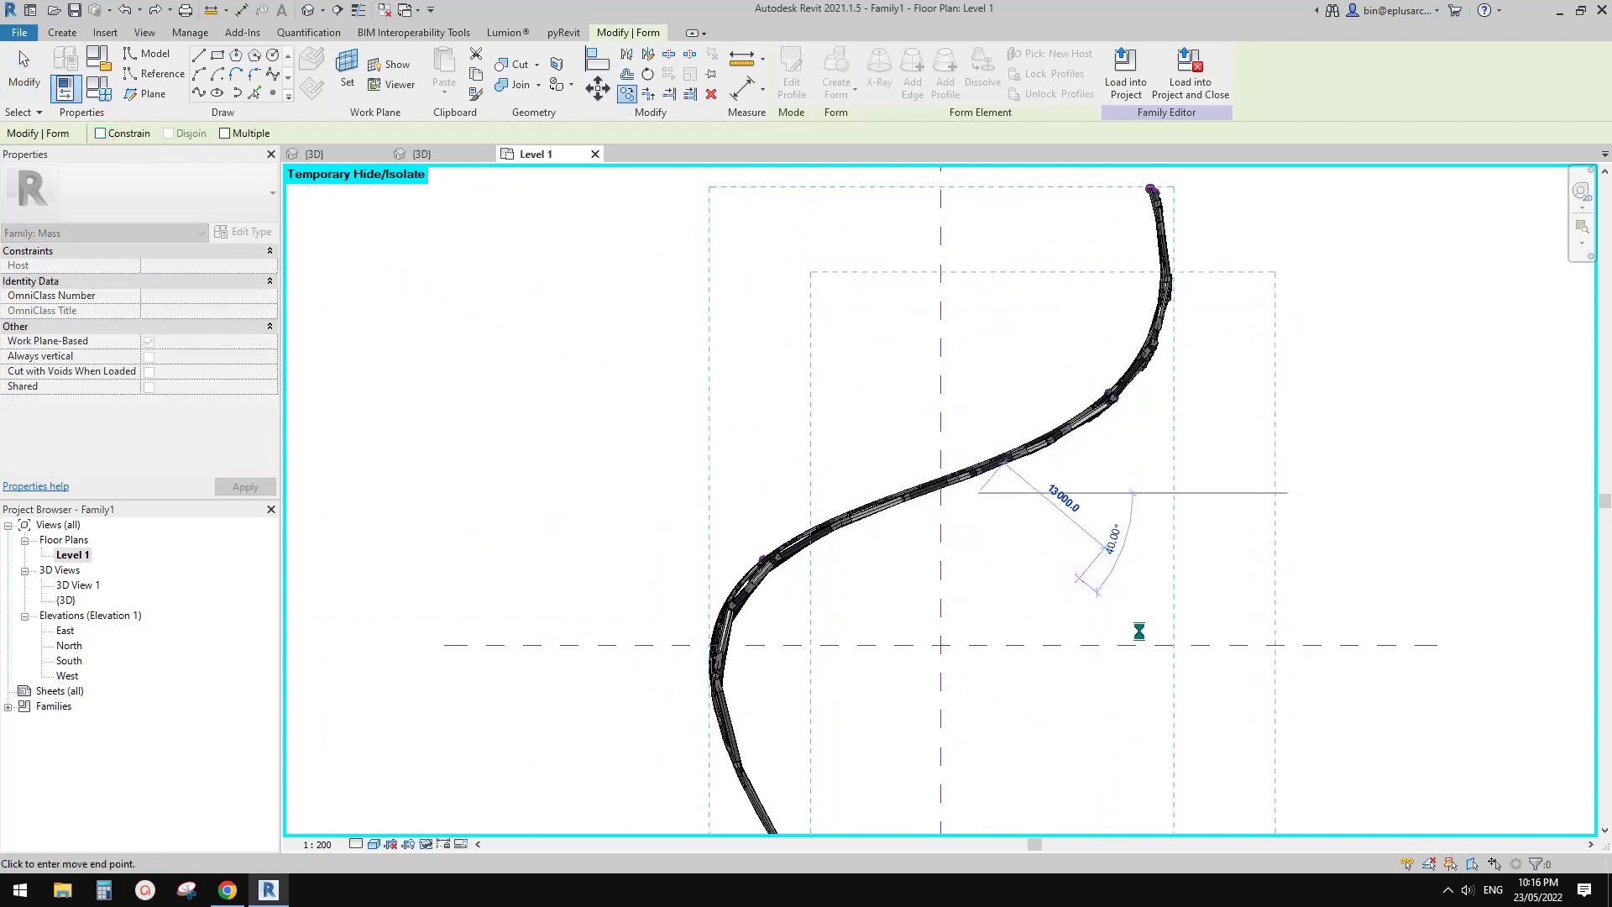
{"action": "left_click", "coordinate": [1299, 573]}
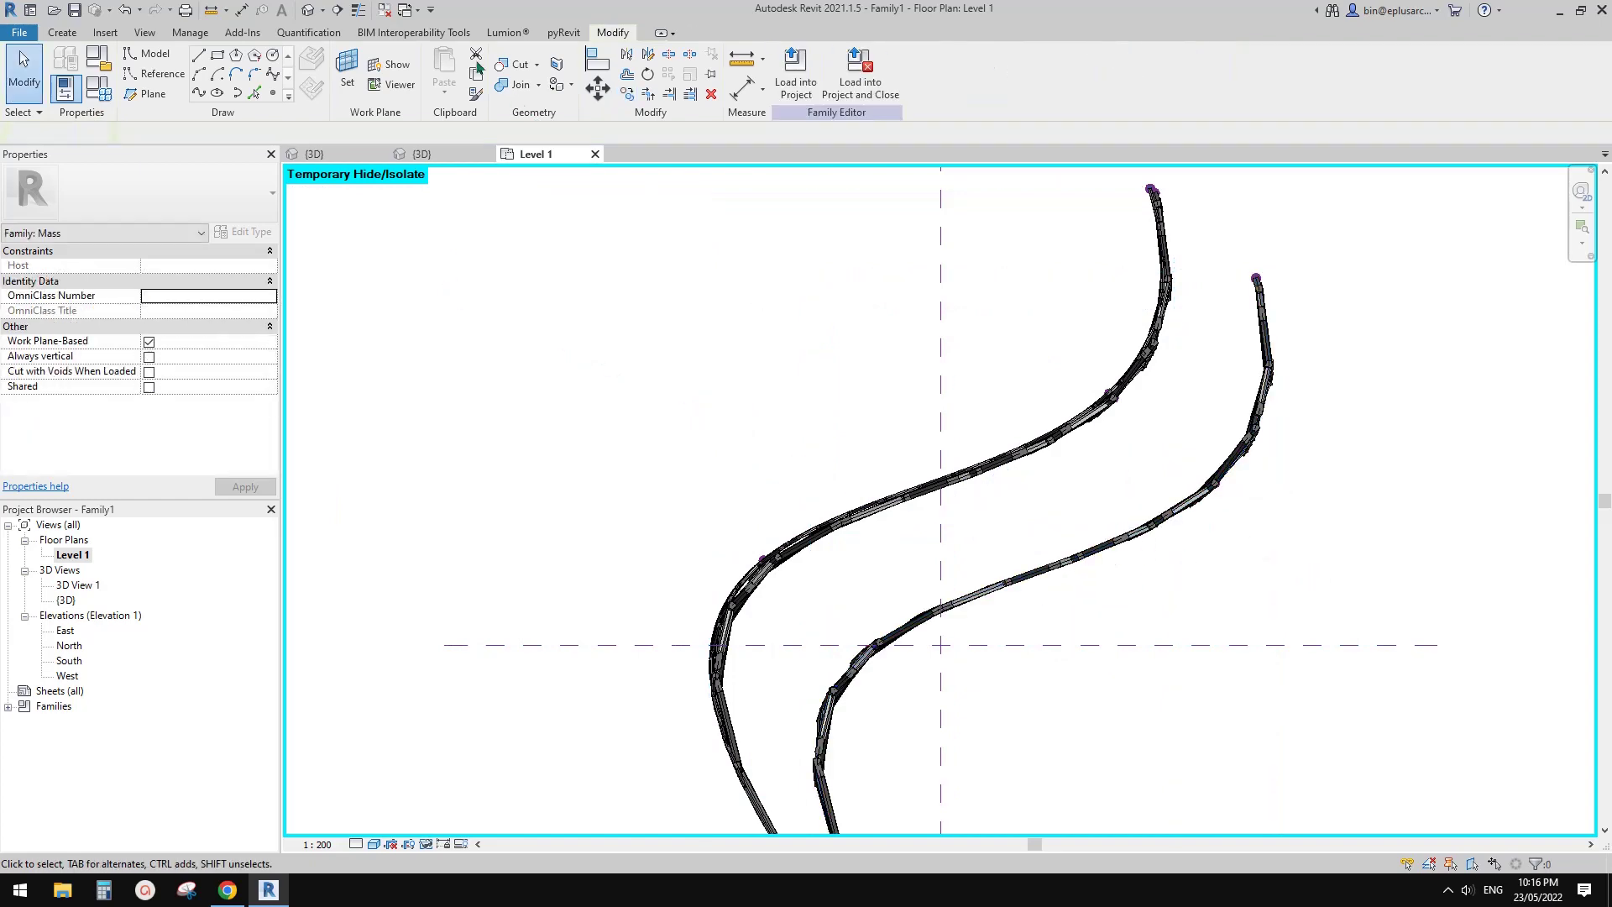
- In the 3D view, select the copied divided surface and duplicate its Family2 panel type as Type 3
{"action": "left_click", "coordinate": [334, 13]}
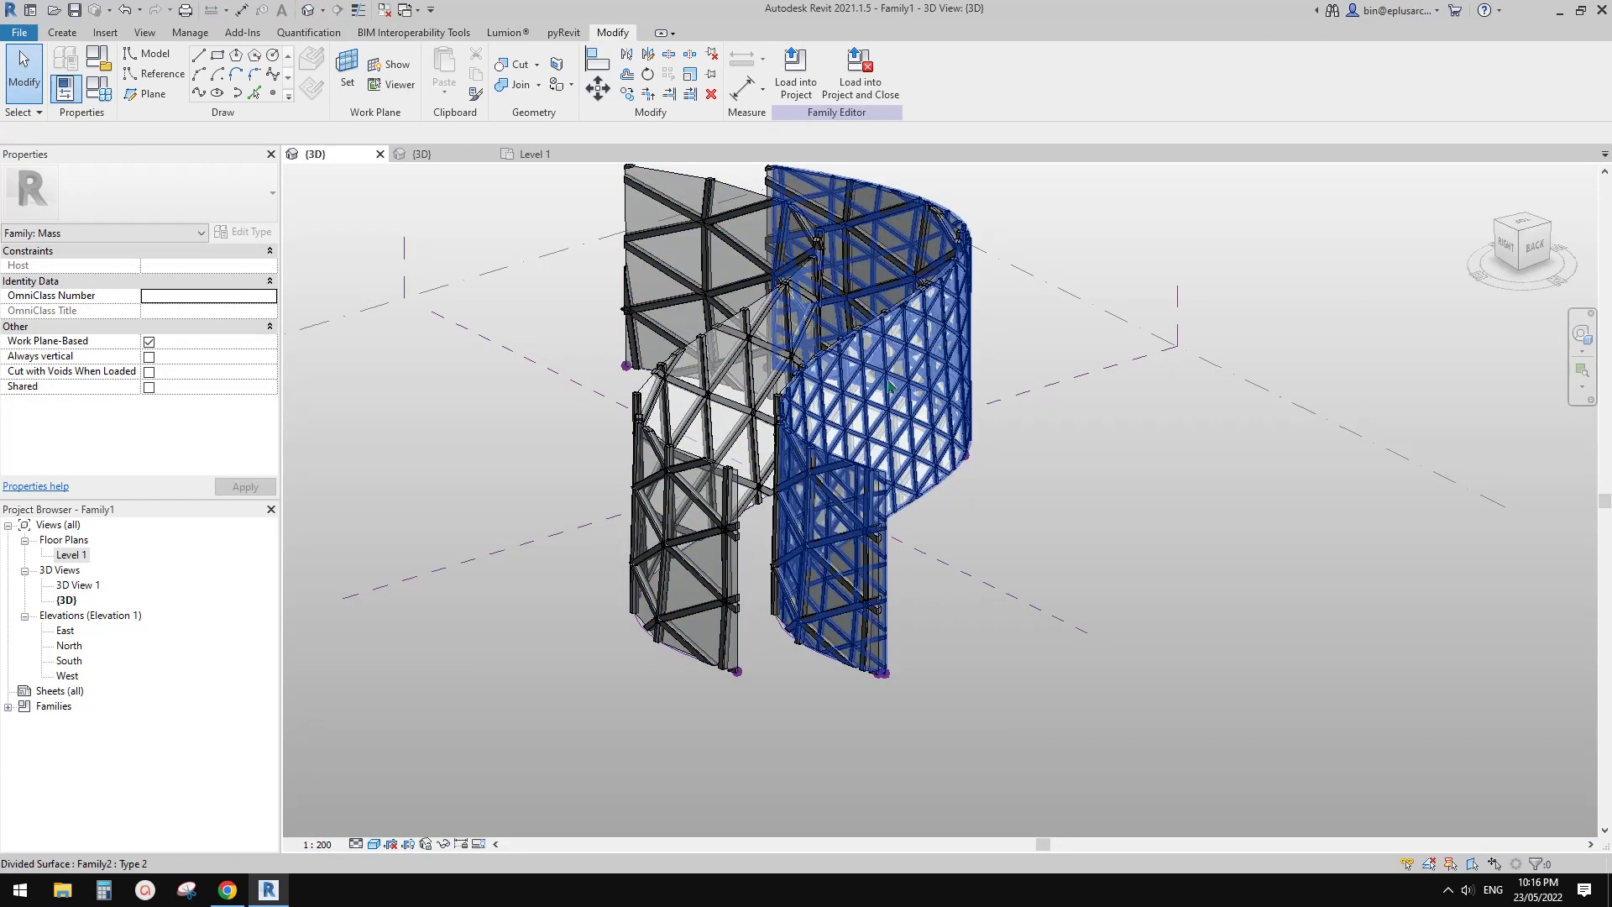
{"action": "middle_click_drag", "start_coordinate": [909, 220], "coordinate": [906, 310], "text": "shift"}
{"action": "scroll", "coordinate": [705, 423], "scroll_direction": "up", "scroll_amount": 2}
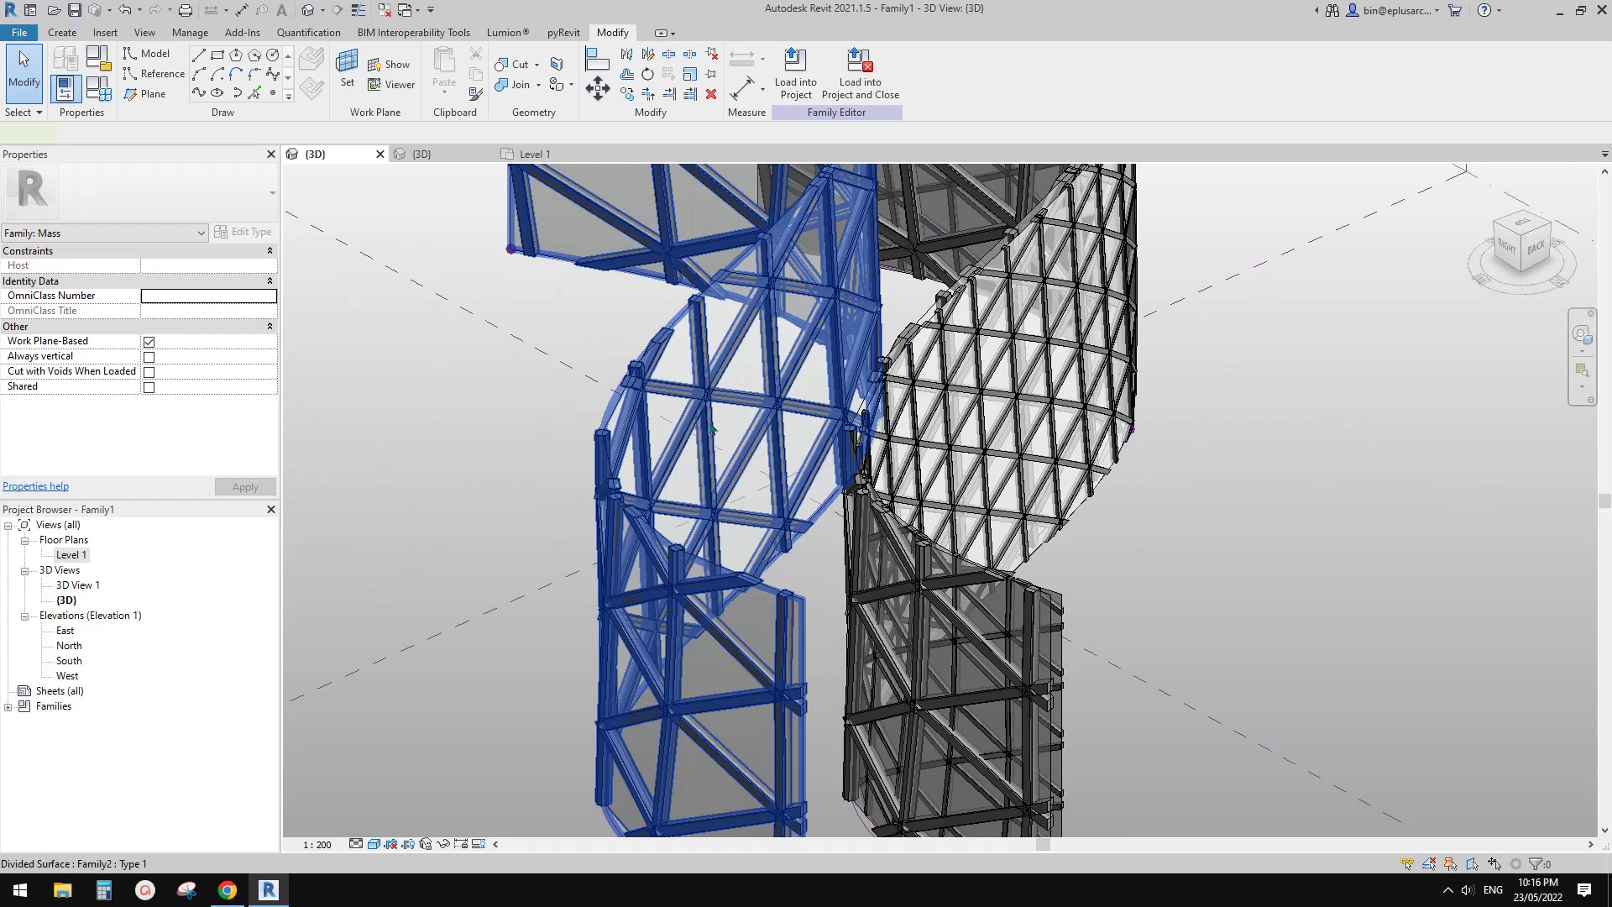
{"action": "left_click", "coordinate": [710, 428]}
{"action": "scroll", "coordinate": [709, 421], "scroll_direction": "down", "scroll_amount": 3}
{"action": "middle_click_drag", "start_coordinate": [708, 421], "coordinate": [1167, 382]}
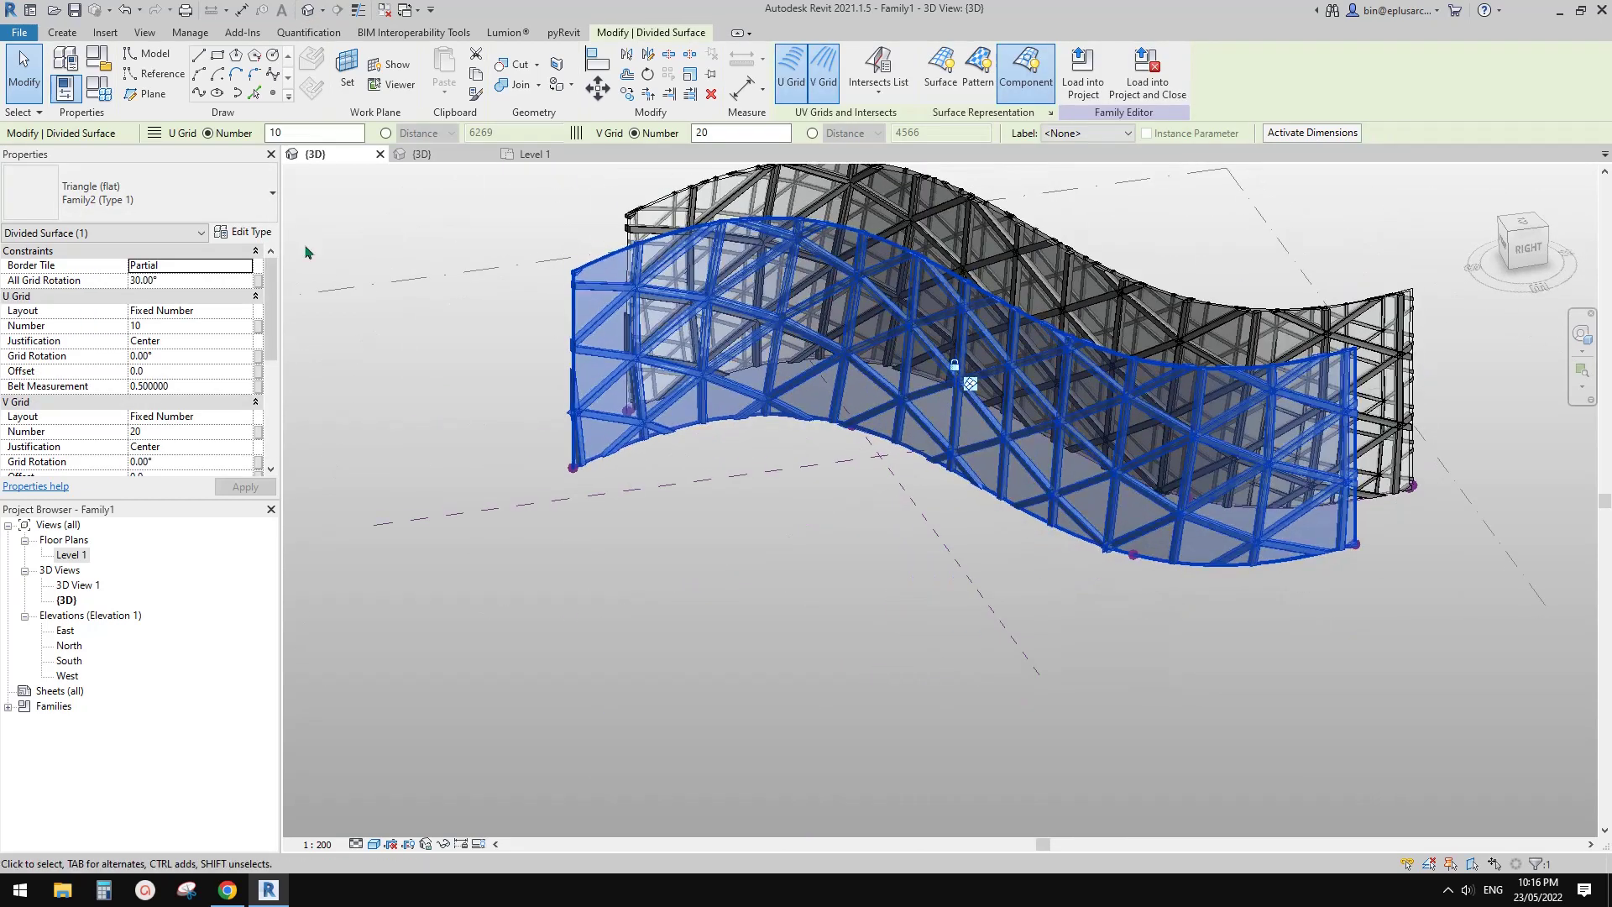
{"action": "left_click", "coordinate": [246, 233]}
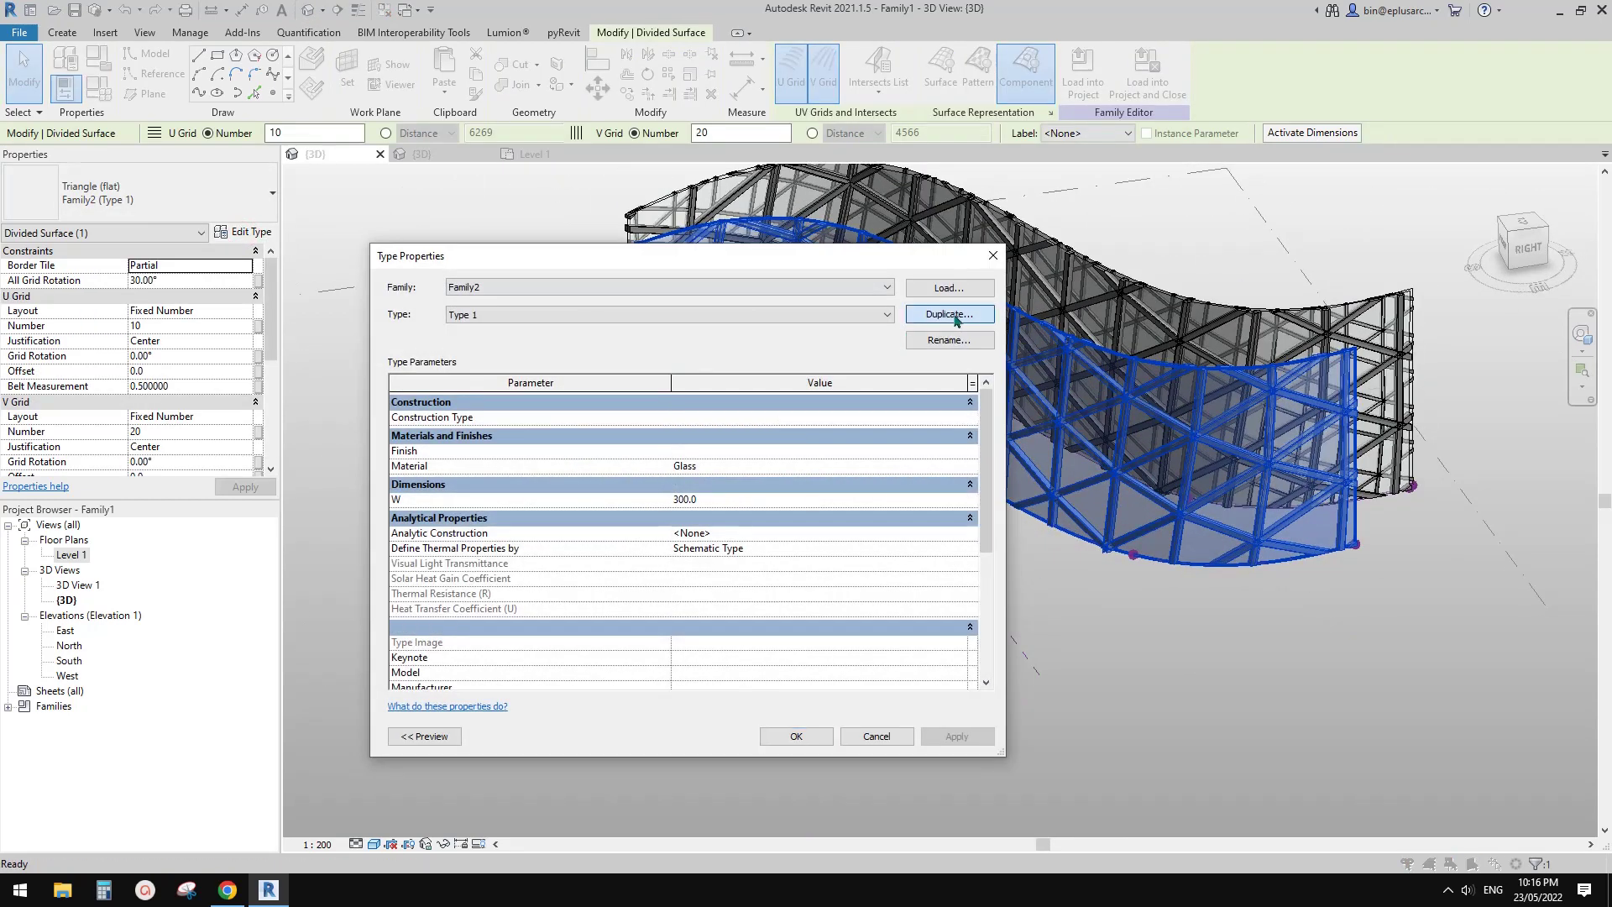
{"action": "left_click", "coordinate": [951, 313]}
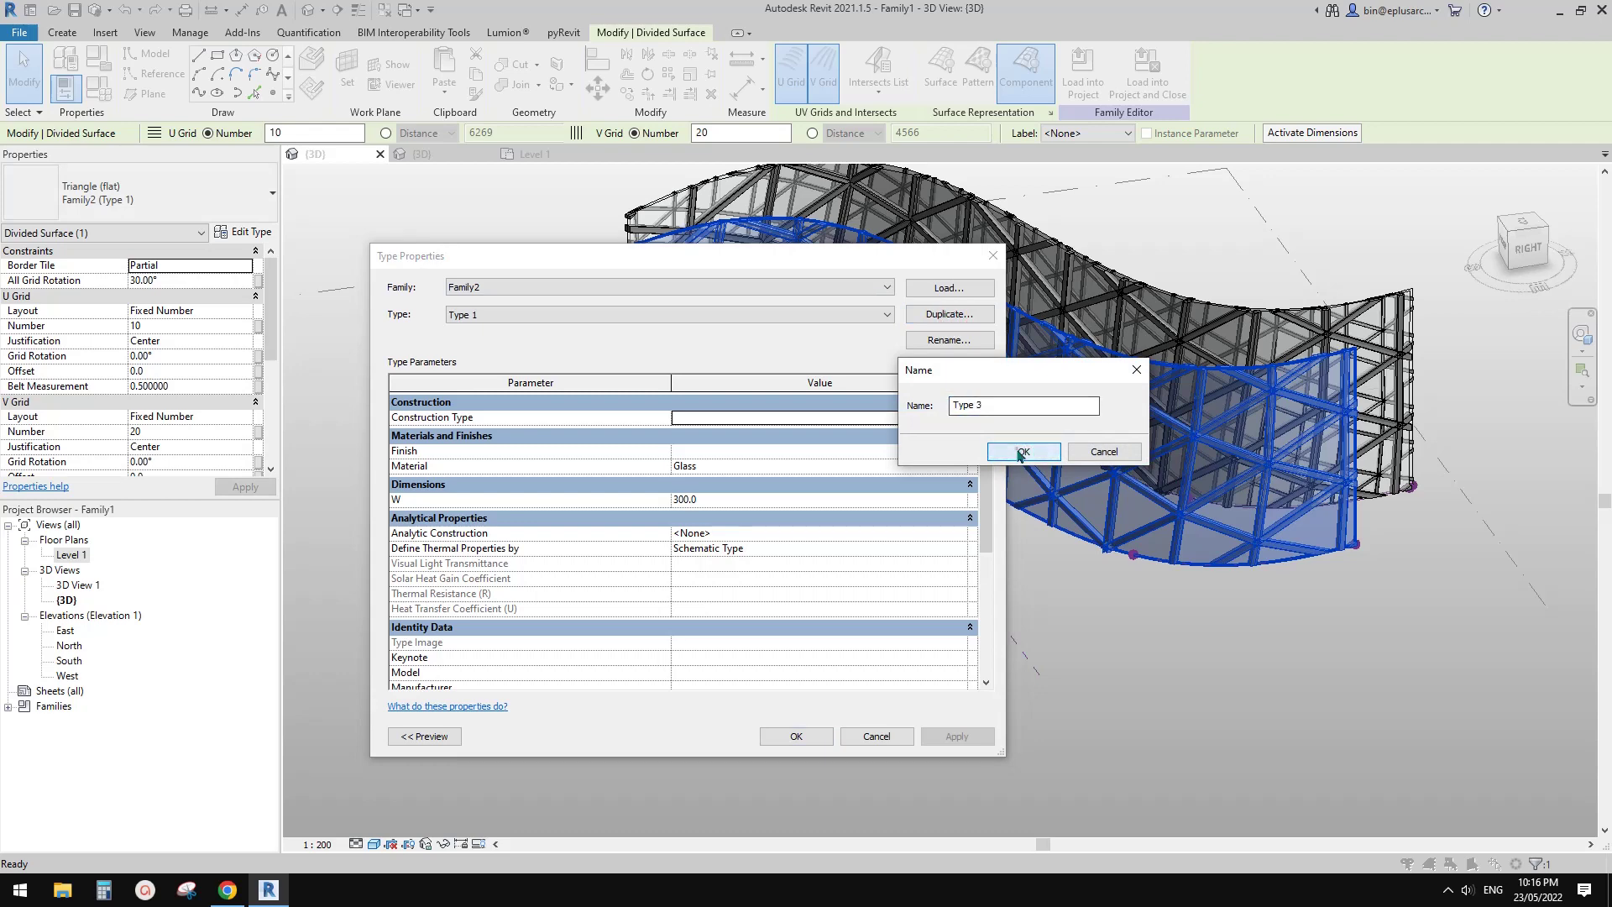
{"action": "left_click", "coordinate": [1020, 454]}
- Set Type 3's material to Default and replace its W dimension, checking the two-pattern building photo in Chrome before applying the type in Revit
{"action": "left_click", "coordinate": [747, 468]}
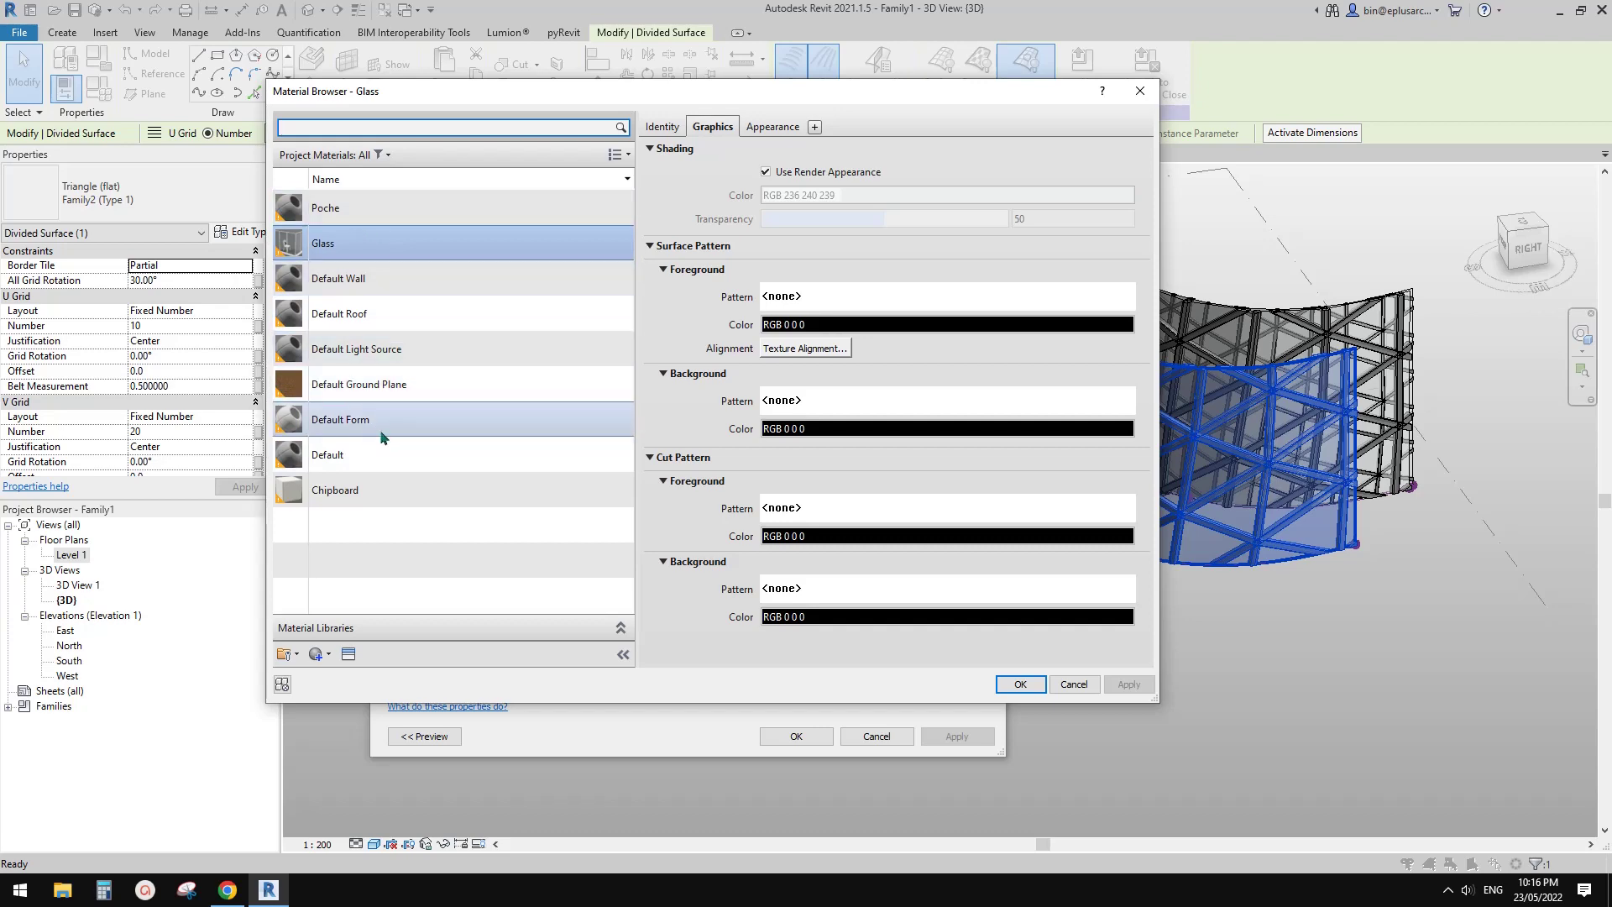
{"action": "left_click", "coordinate": [326, 454]}
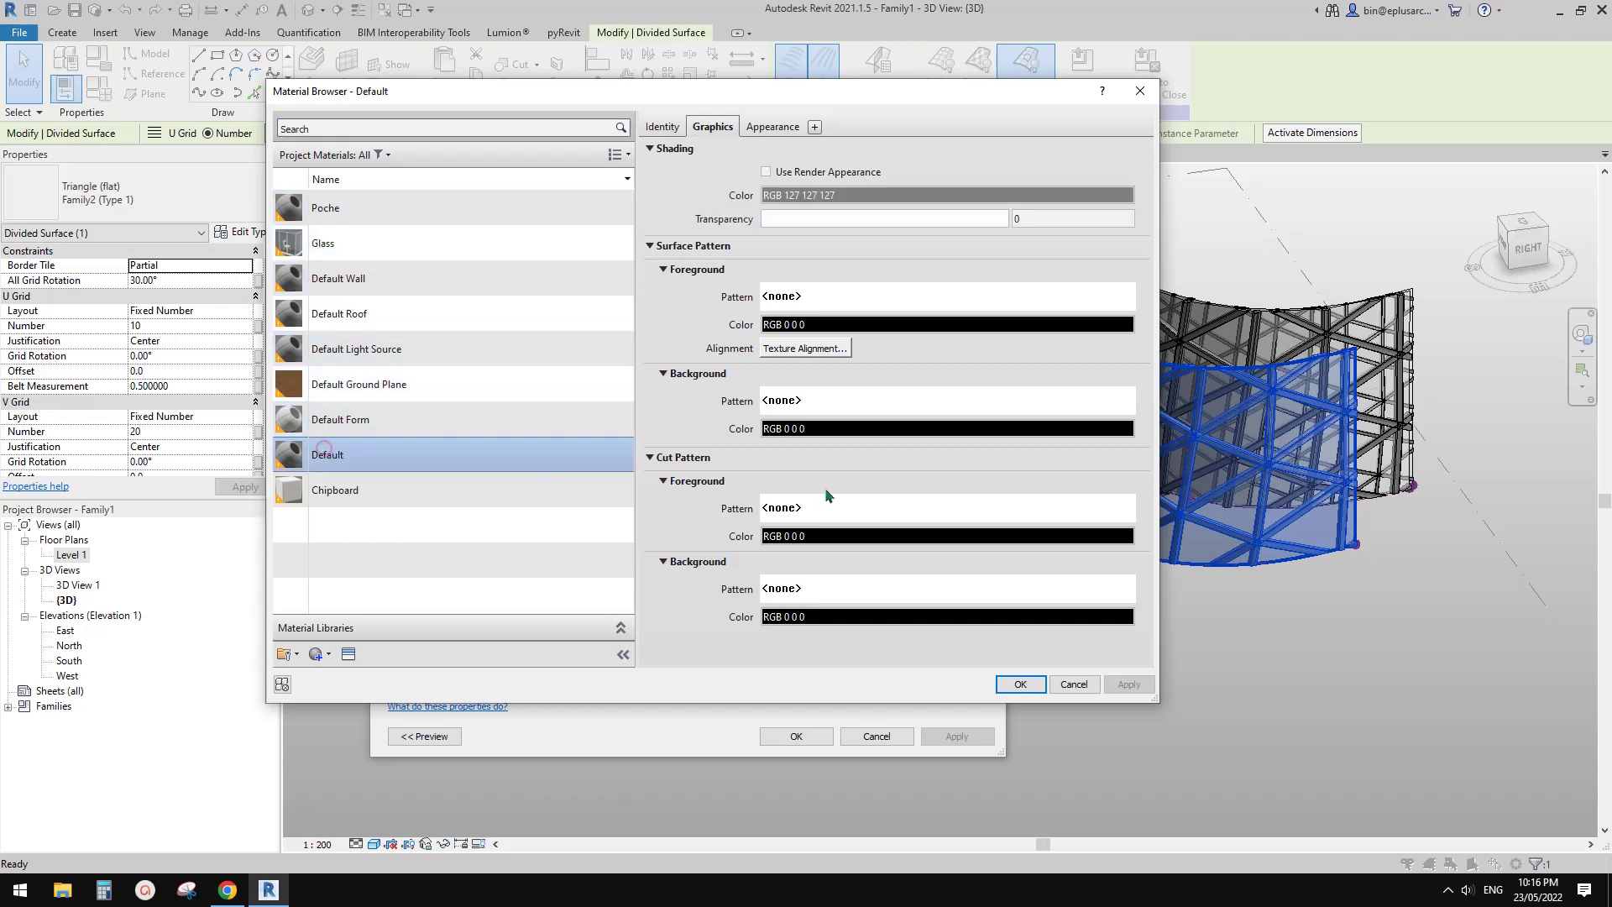
{"action": "left_click", "coordinate": [1022, 686]}
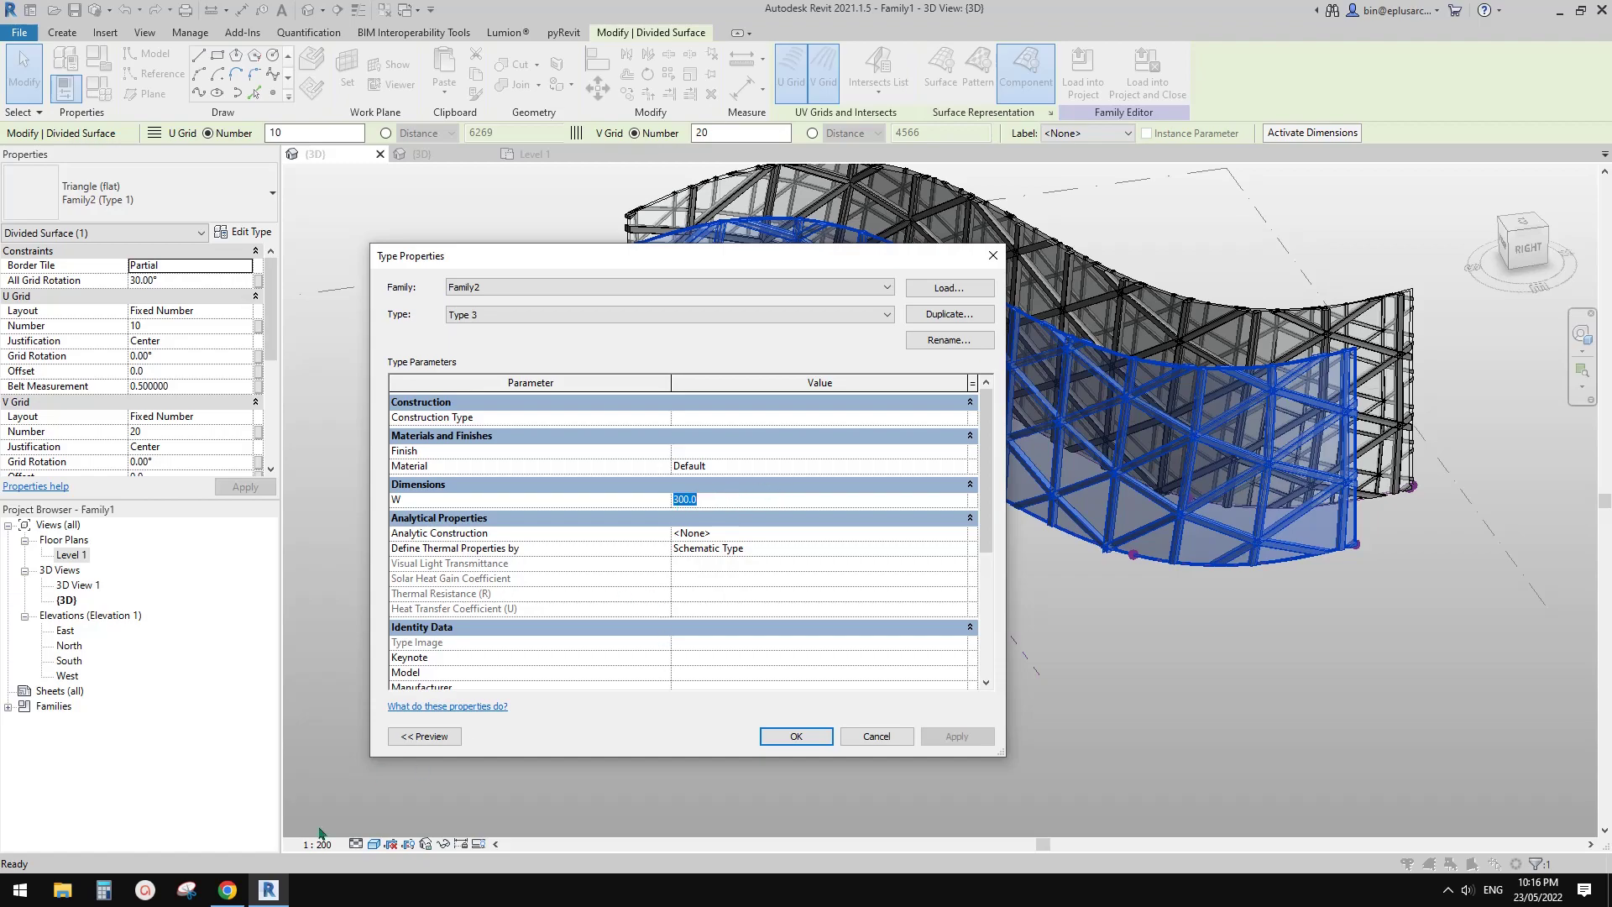
{"action": "key", "text": "alt+Tab"}
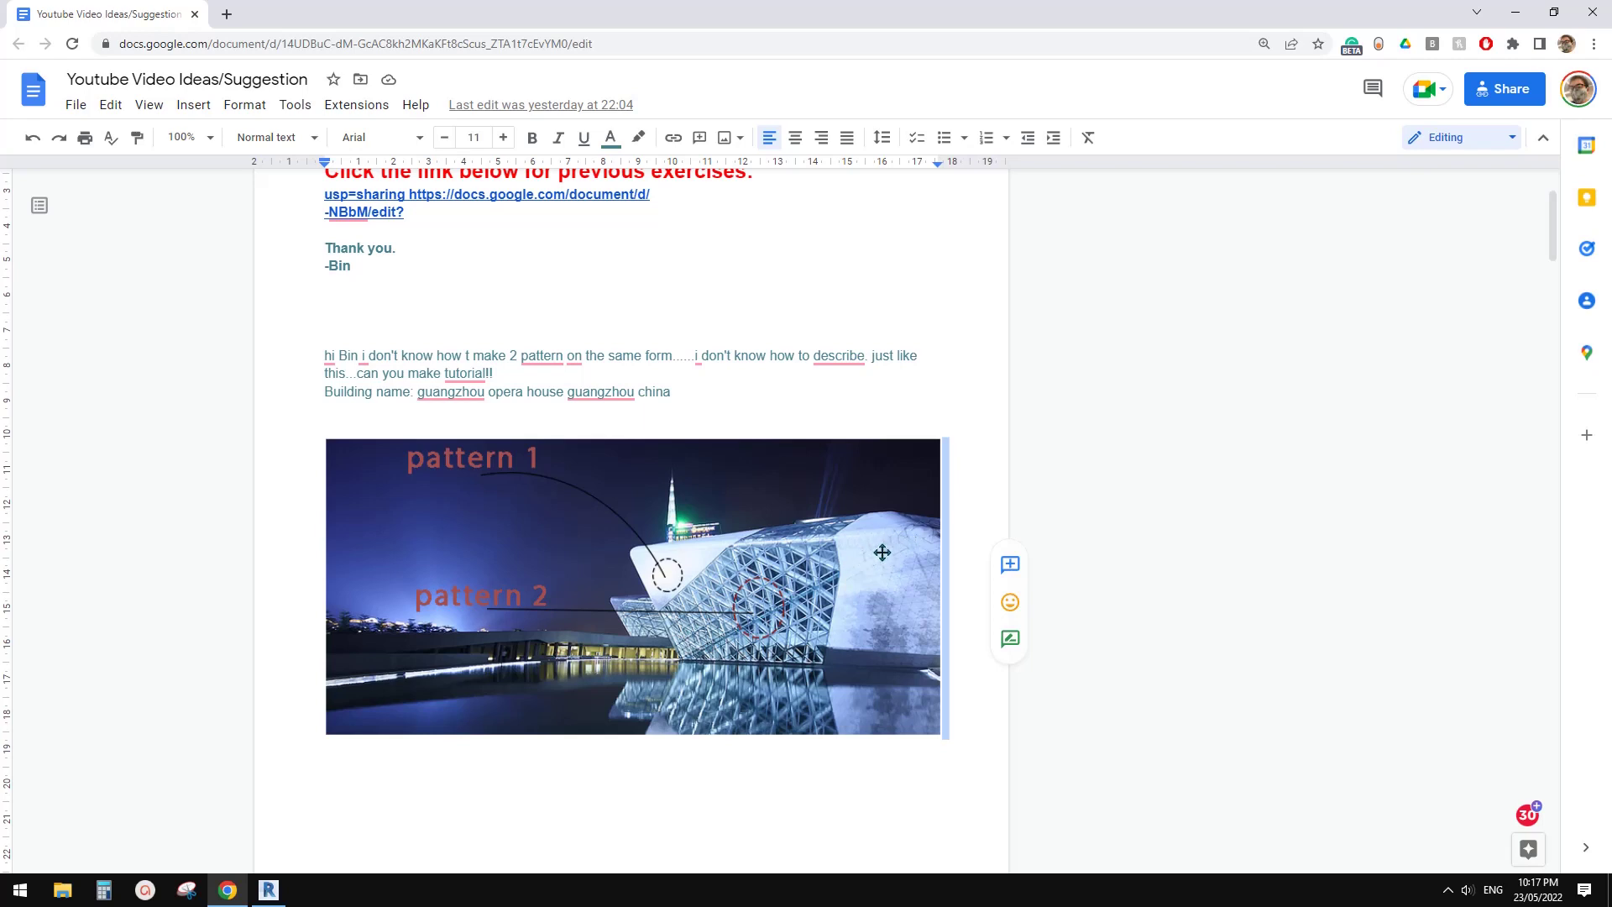
{"action": "left_click", "coordinate": [269, 888]}
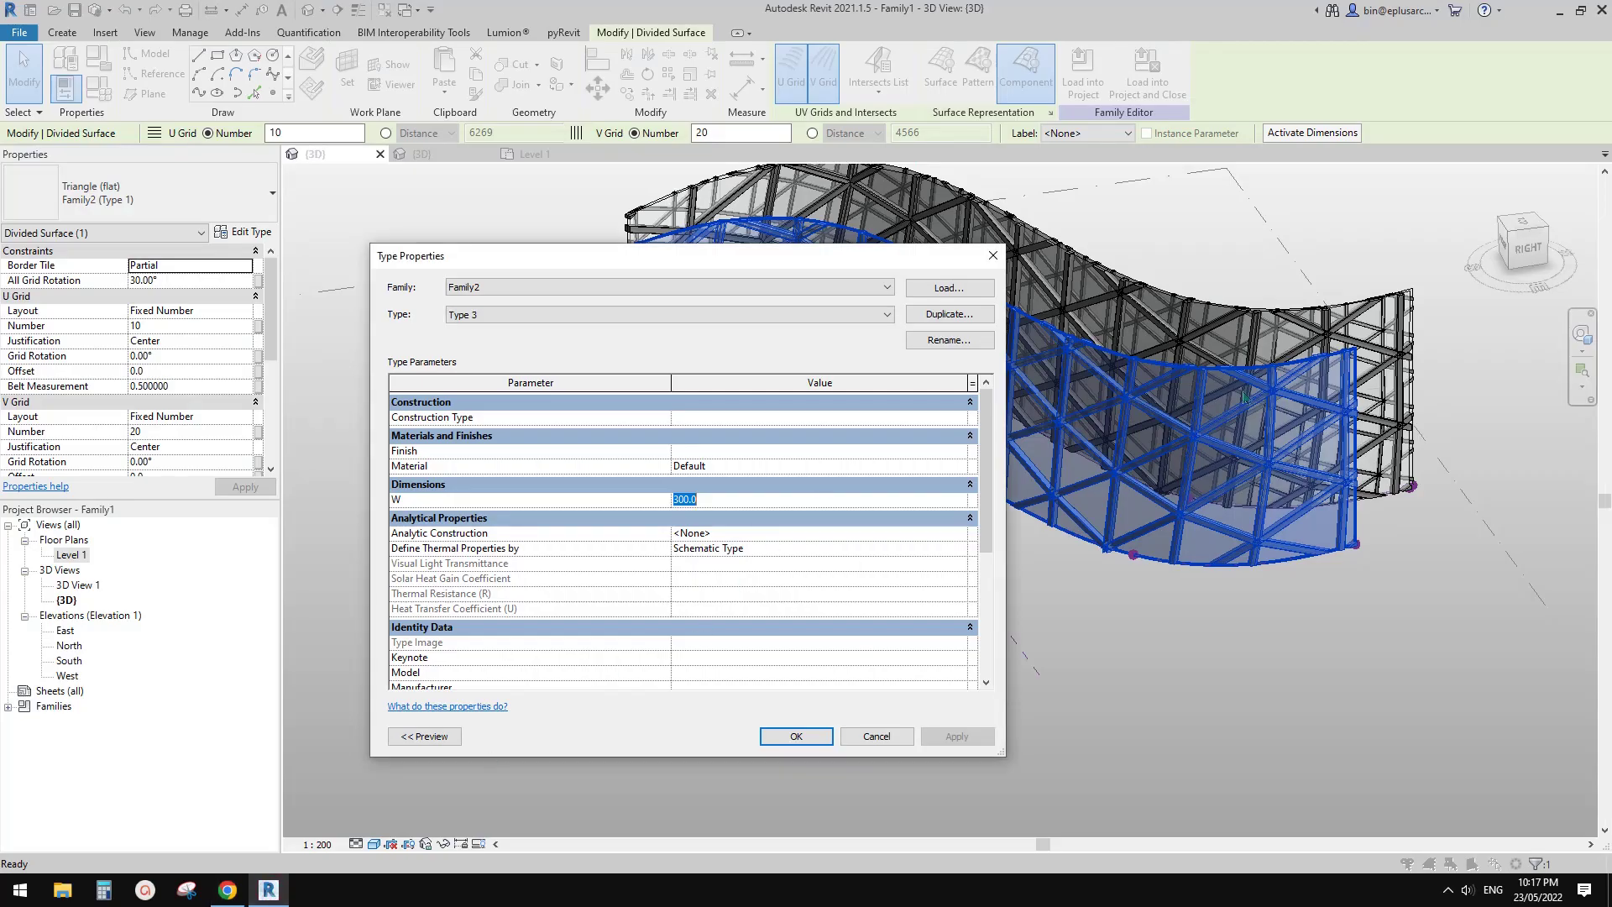
{"action": "key", "text": "BackSpace"}
{"action": "left_click", "coordinate": [786, 467]}
{"action": "left_click", "coordinate": [795, 735]}
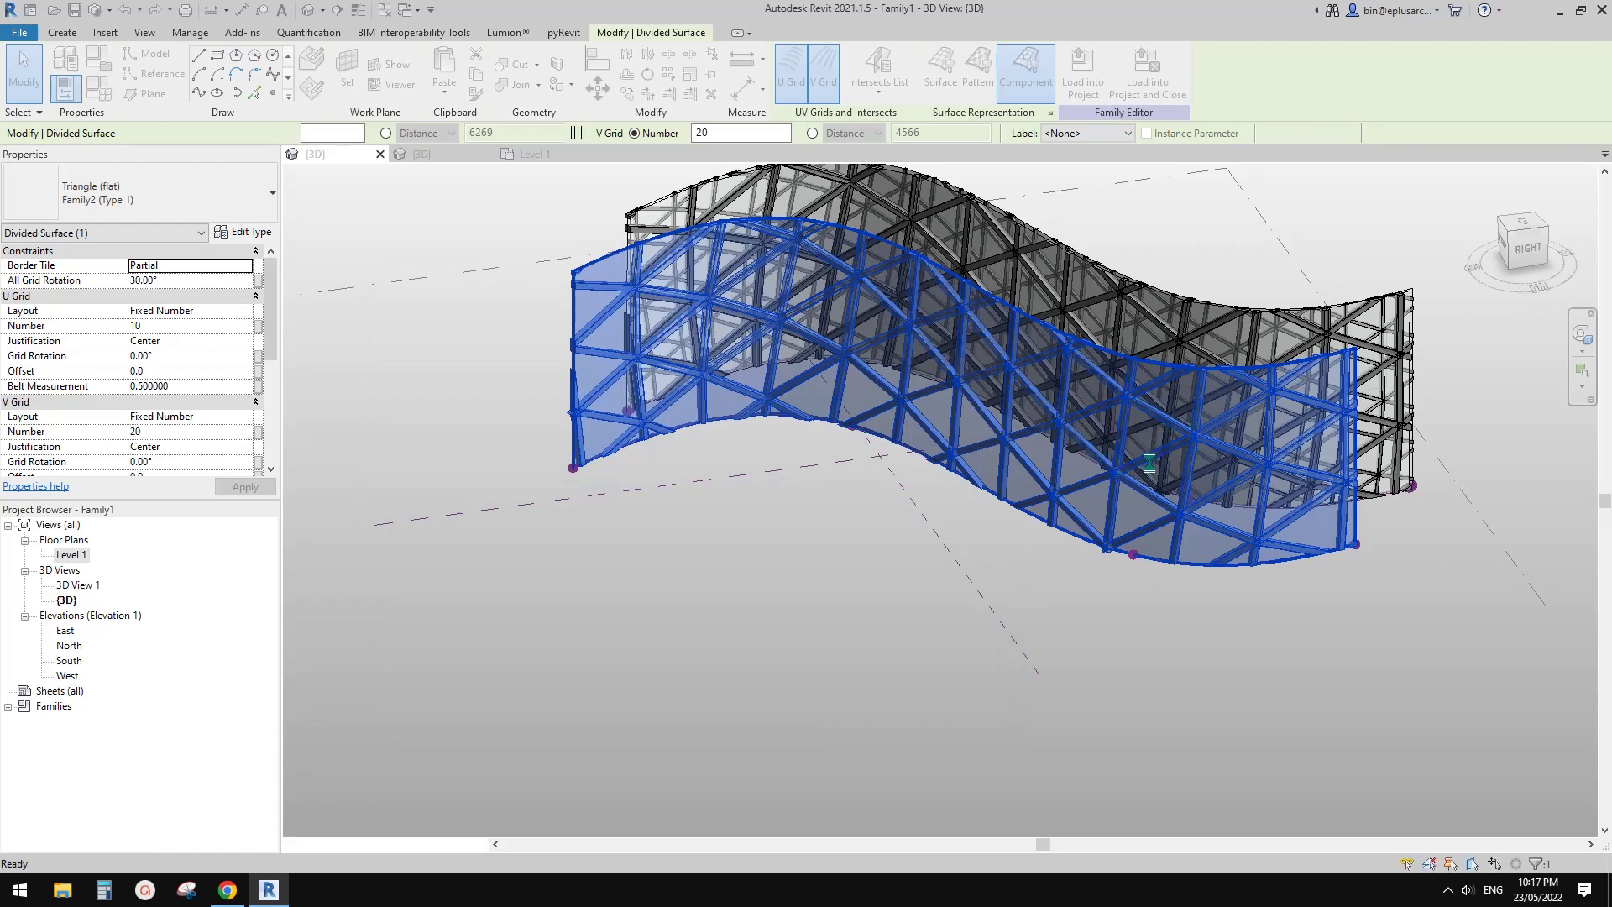
- Examine the solid triangular panels of the copied surface up close and from several angles
{"action": "left_click", "coordinate": [1226, 663]}
{"action": "middle_click_drag", "start_coordinate": [1226, 663], "coordinate": [1066, 570], "text": "shift"}
{"action": "scroll", "coordinate": [1087, 358], "scroll_direction": "up", "scroll_amount": 2}
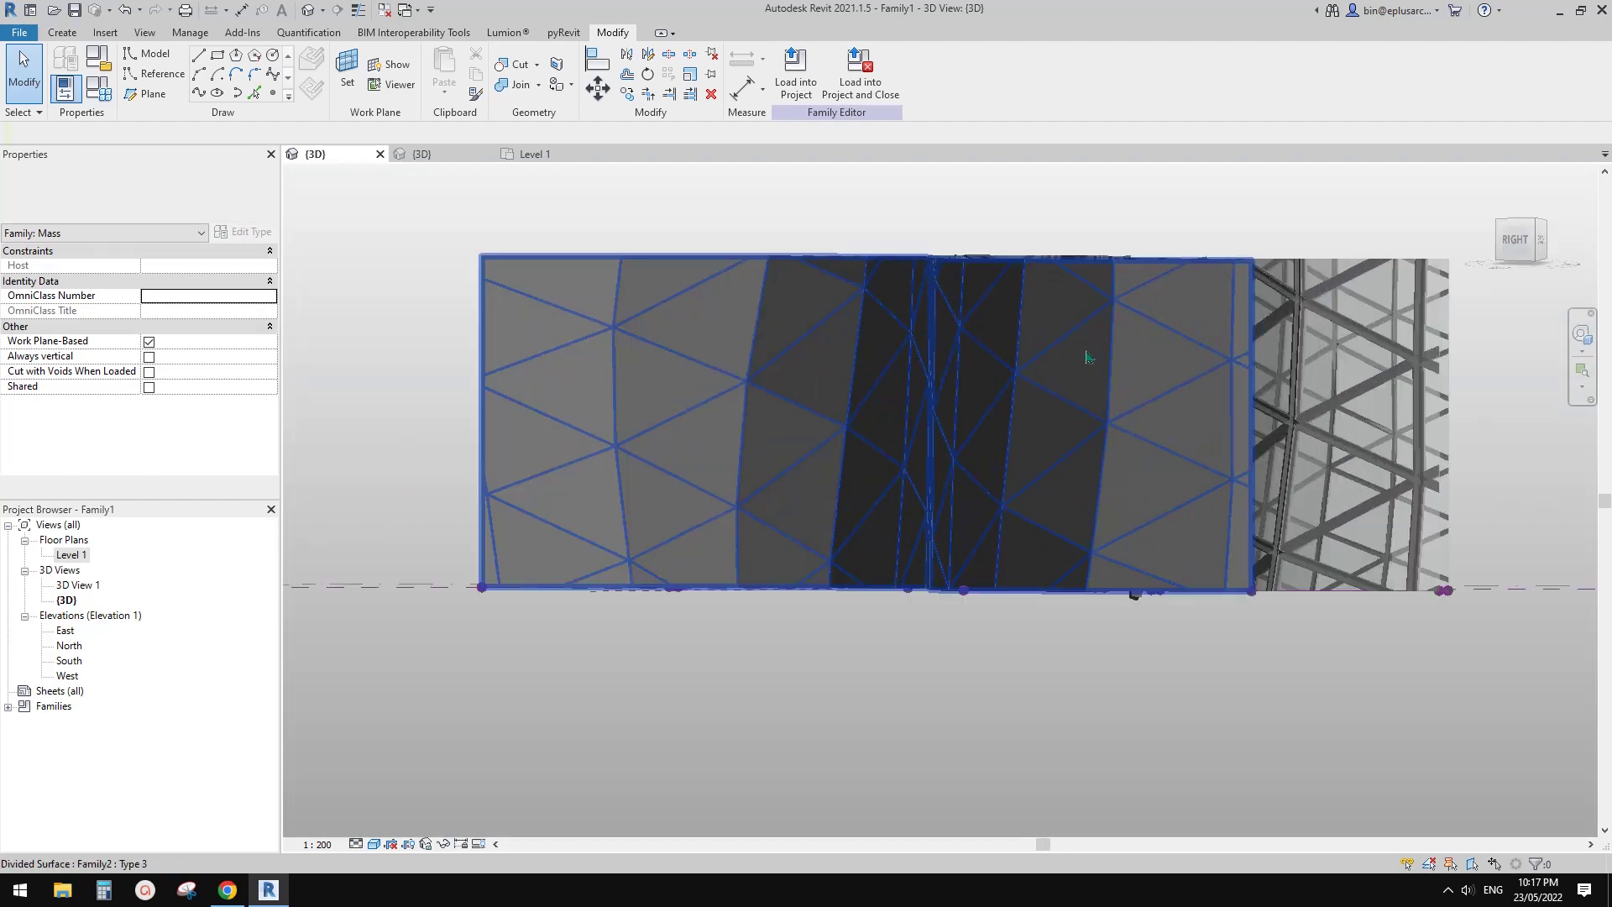
{"action": "scroll", "coordinate": [1086, 358], "scroll_direction": "up", "scroll_amount": 4}
{"action": "middle_click_drag", "start_coordinate": [1086, 460], "coordinate": [1152, 636], "text": "shift"}
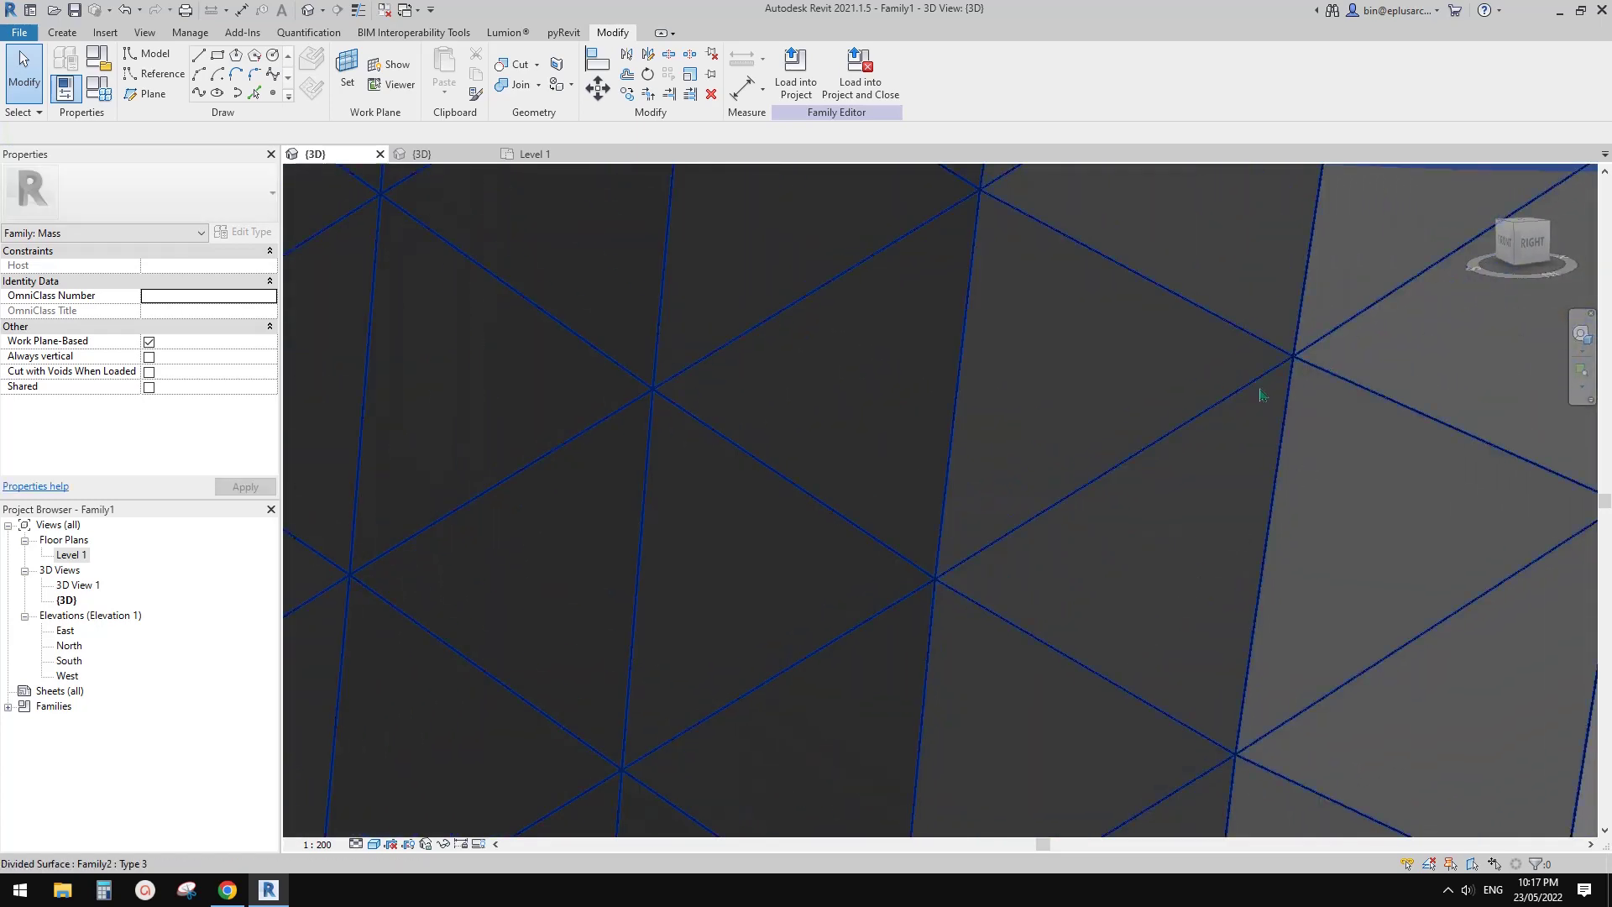
{"action": "scroll", "coordinate": [1155, 461], "scroll_direction": "down", "scroll_amount": 6}
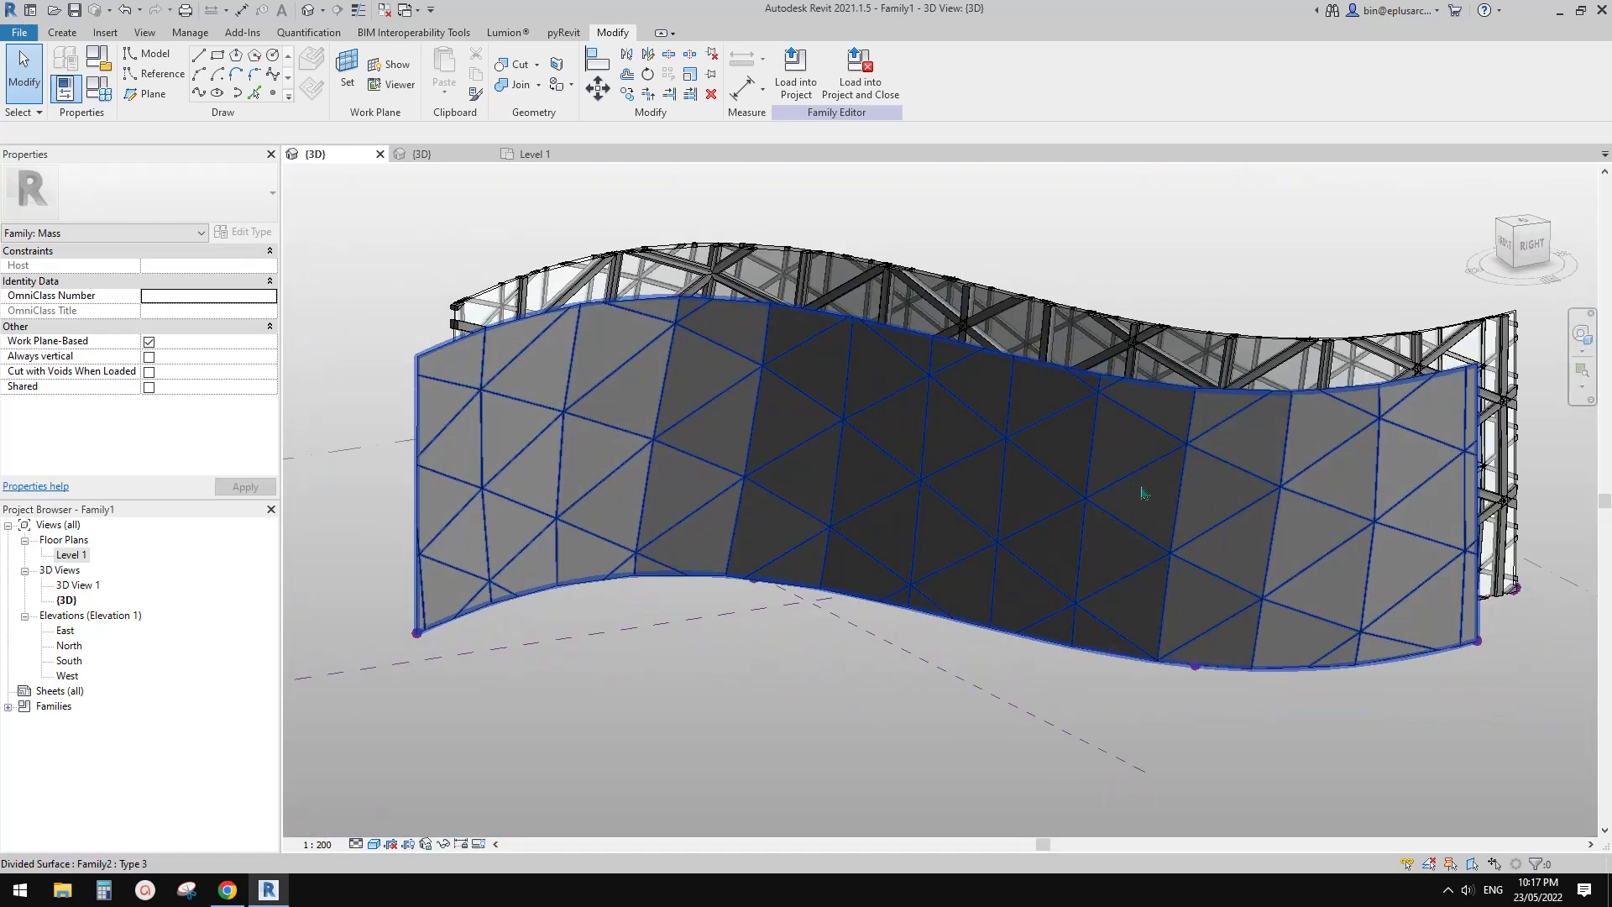
{"action": "mouse_move", "coordinate": [1180, 581]}
{"action": "middle_mouse_down", "text": "shift"}
{"action": "mouse_move", "coordinate": [1070, 656]}
{"action": "mouse_move", "coordinate": [1015, 647]}
{"action": "mouse_move", "coordinate": [1210, 637]}
{"action": "mouse_move", "coordinate": [1285, 690]}
{"action": "middle_mouse_up", "text": "shift"}
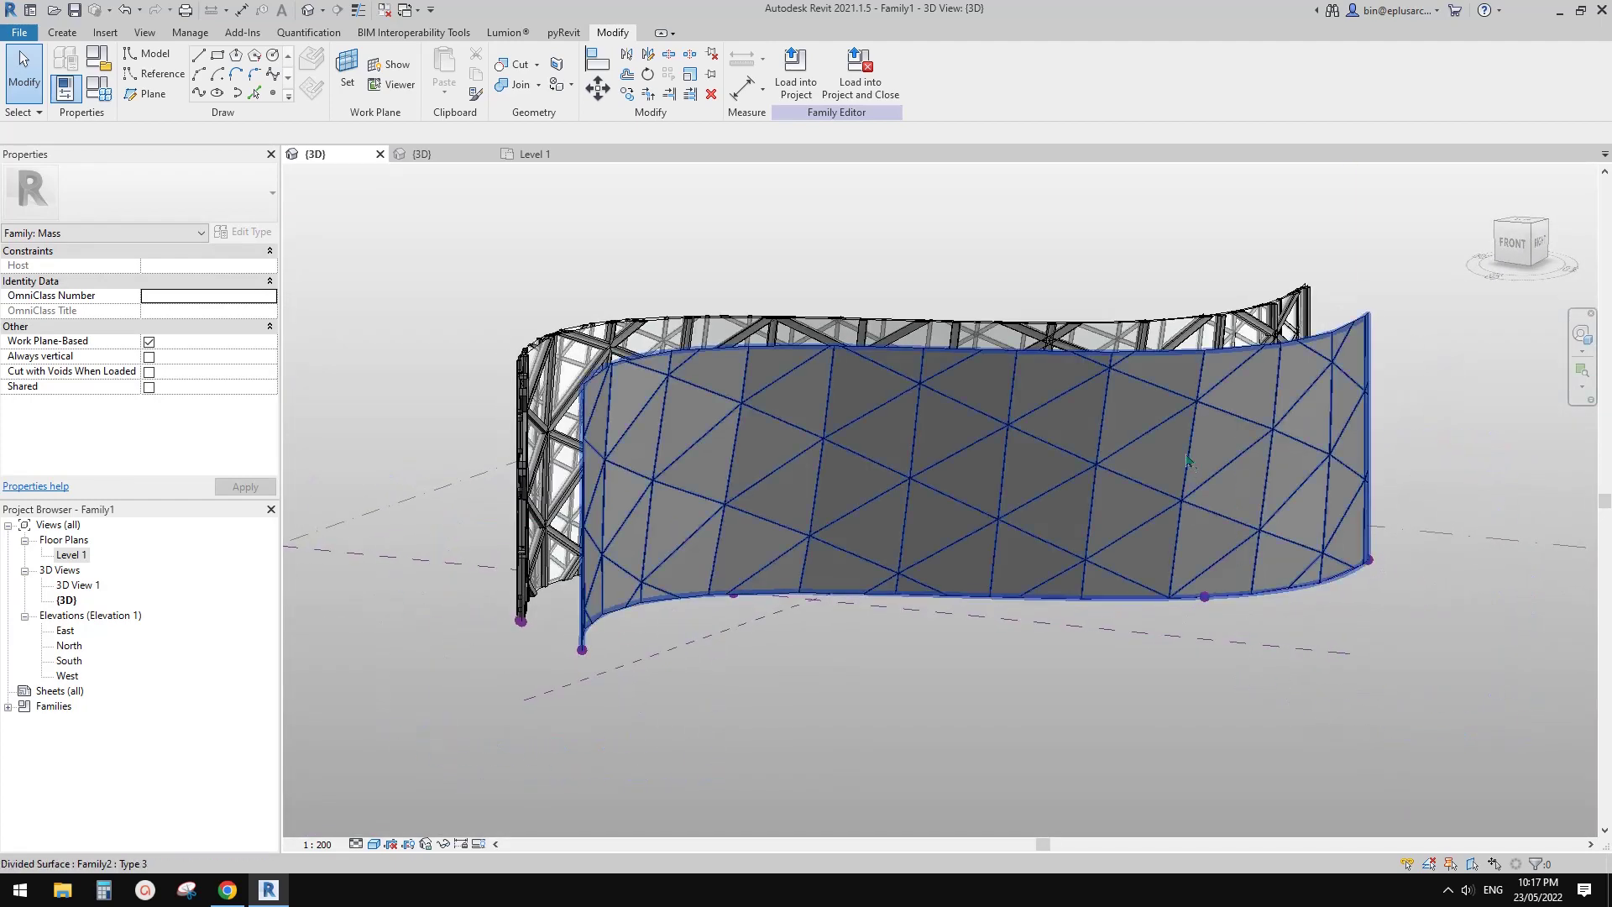
{"action": "scroll", "coordinate": [1152, 411], "scroll_direction": "up", "scroll_amount": 4}
{"action": "scroll", "coordinate": [1124, 427], "scroll_direction": "up", "scroll_amount": 10}
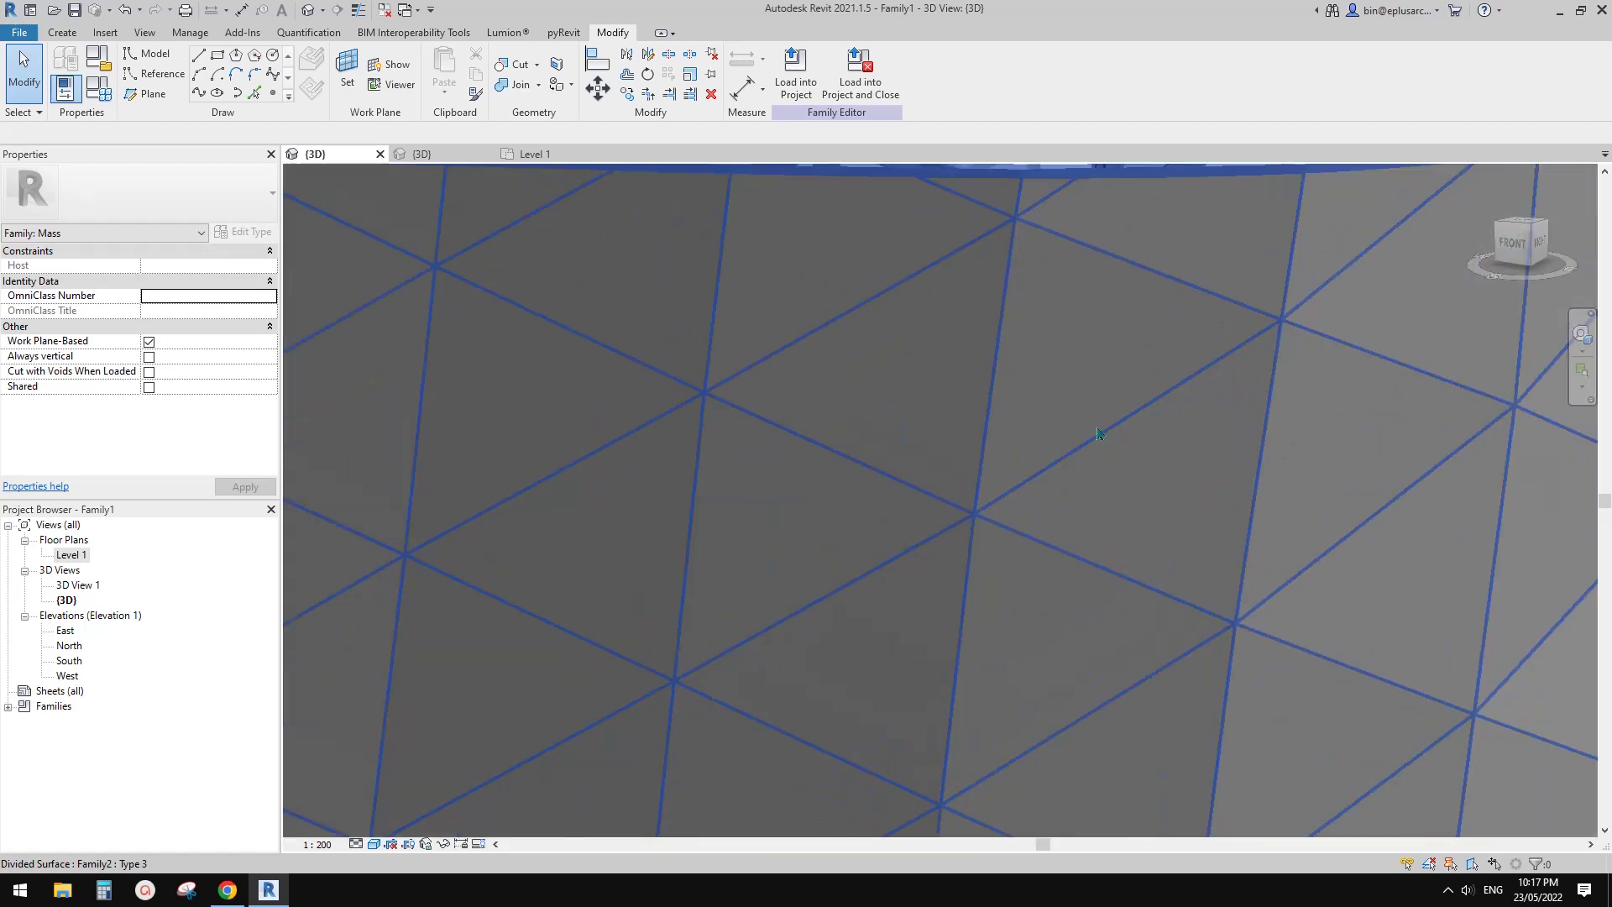
{"action": "scroll", "coordinate": [1157, 546], "scroll_direction": "down", "scroll_amount": 12}
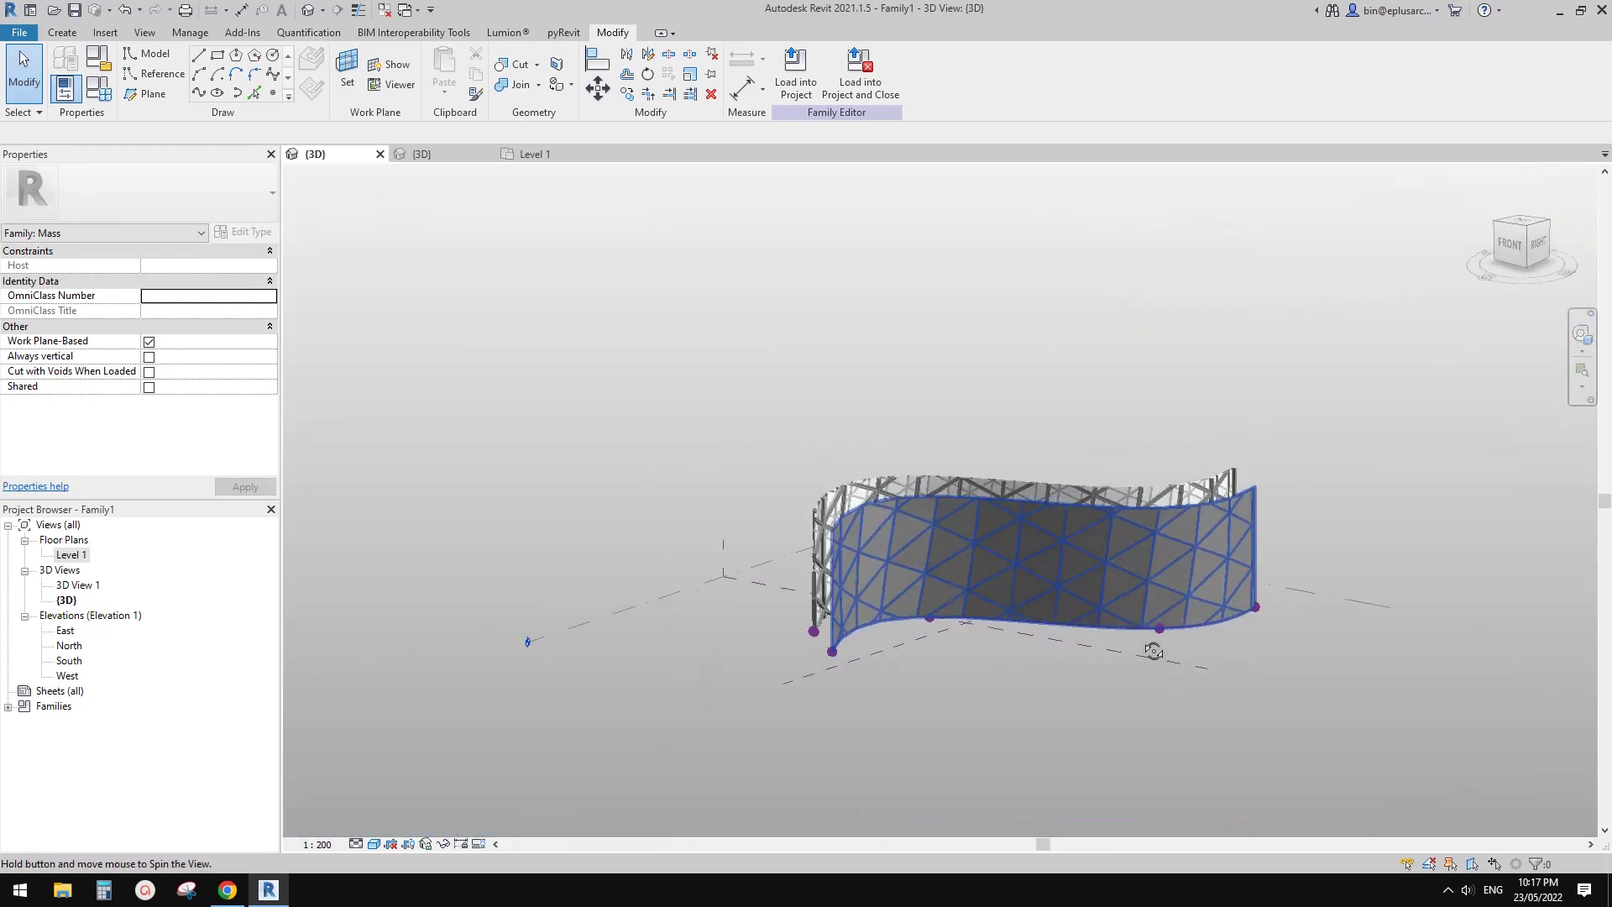
{"action": "mouse_move", "coordinate": [1154, 650]}
{"action": "middle_mouse_down", "text": "shift"}
{"action": "mouse_move", "coordinate": [1239, 719]}
{"action": "mouse_move", "coordinate": [1193, 649]}
{"action": "mouse_move", "coordinate": [1160, 716]}
{"action": "middle_mouse_up", "text": "shift"}
- Set the Type 3 divided surface's U grid number to 30 and V grid number to 60
{"action": "left_click", "coordinate": [1193, 649]}
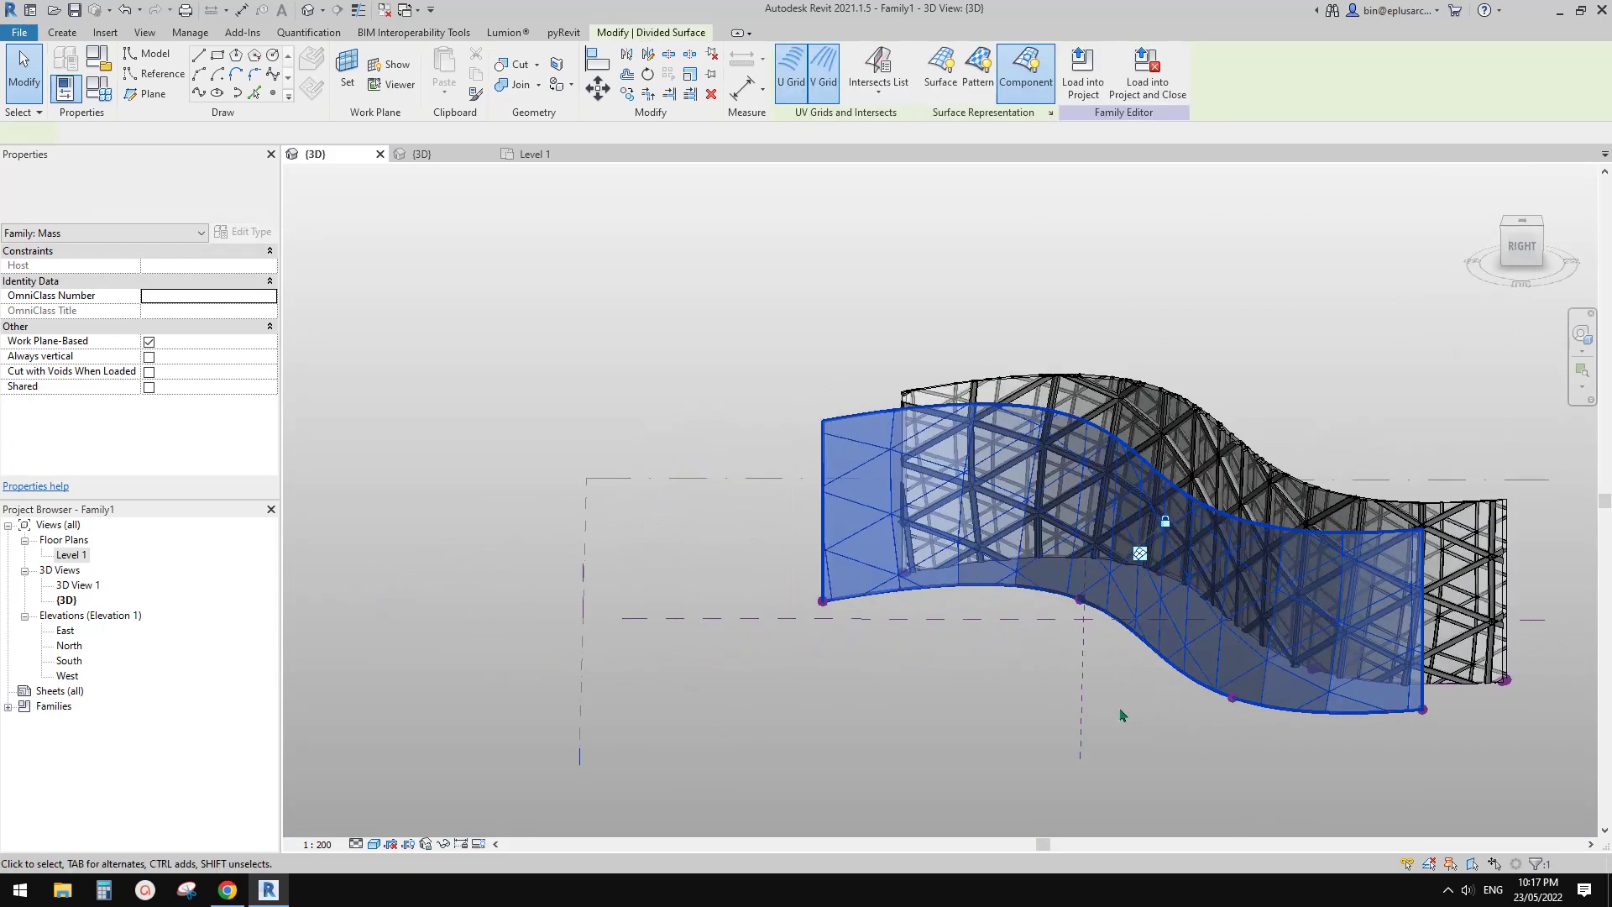
{"action": "left_click", "coordinate": [1123, 714]}
{"action": "scroll", "coordinate": [1121, 710], "scroll_direction": "up", "scroll_amount": 2}
{"action": "left_click", "coordinate": [1219, 575]}
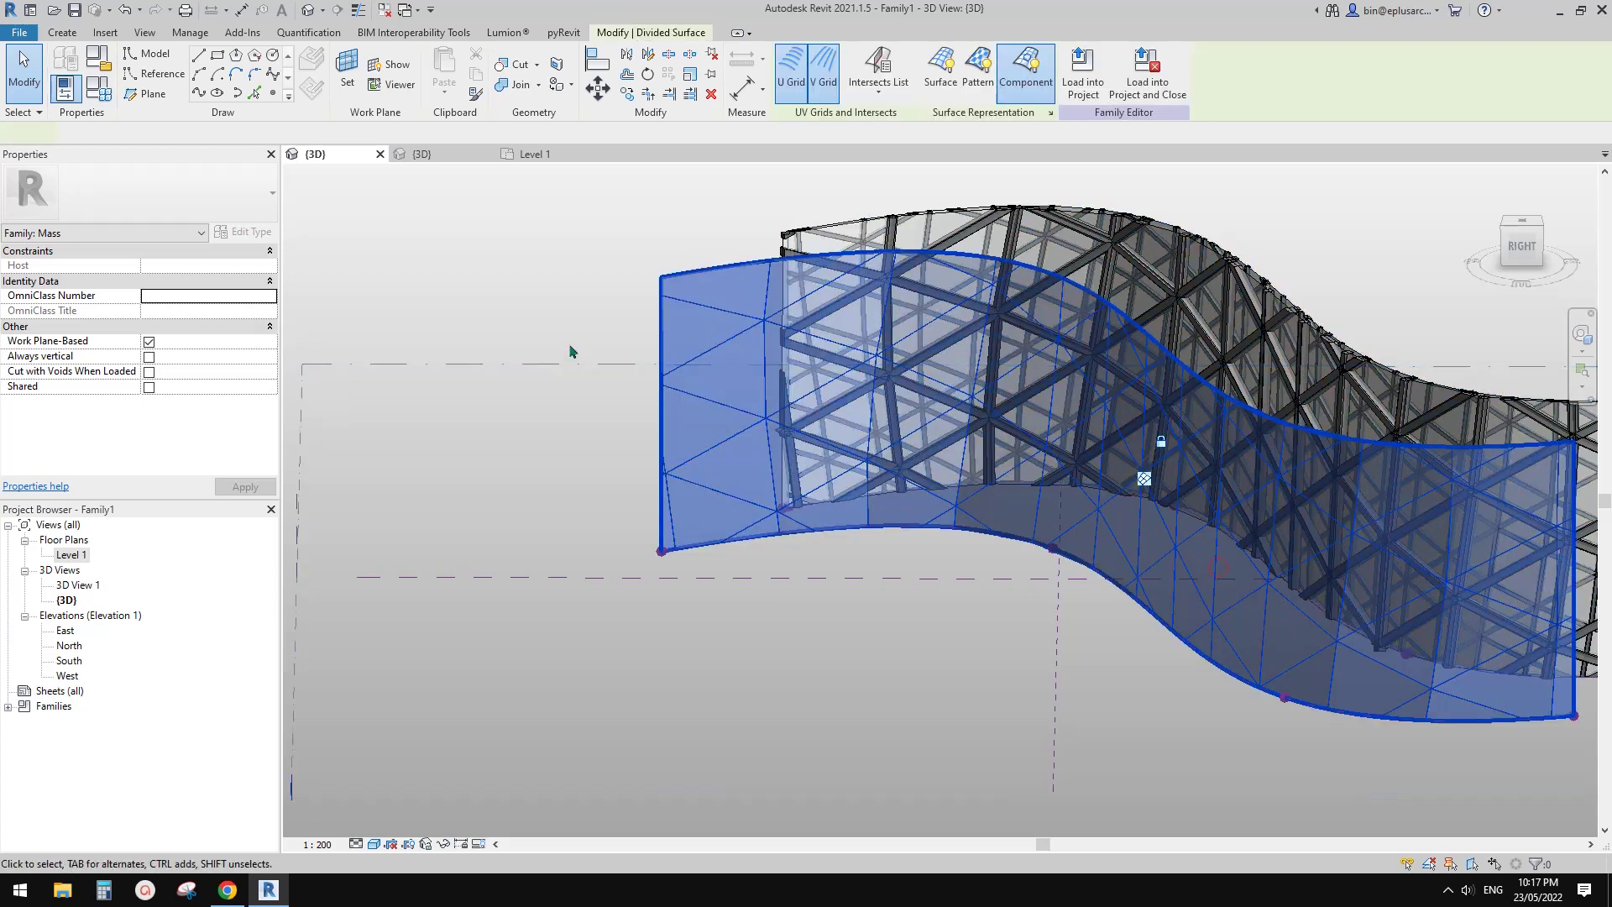
{"action": "left_click", "coordinate": [183, 327]}
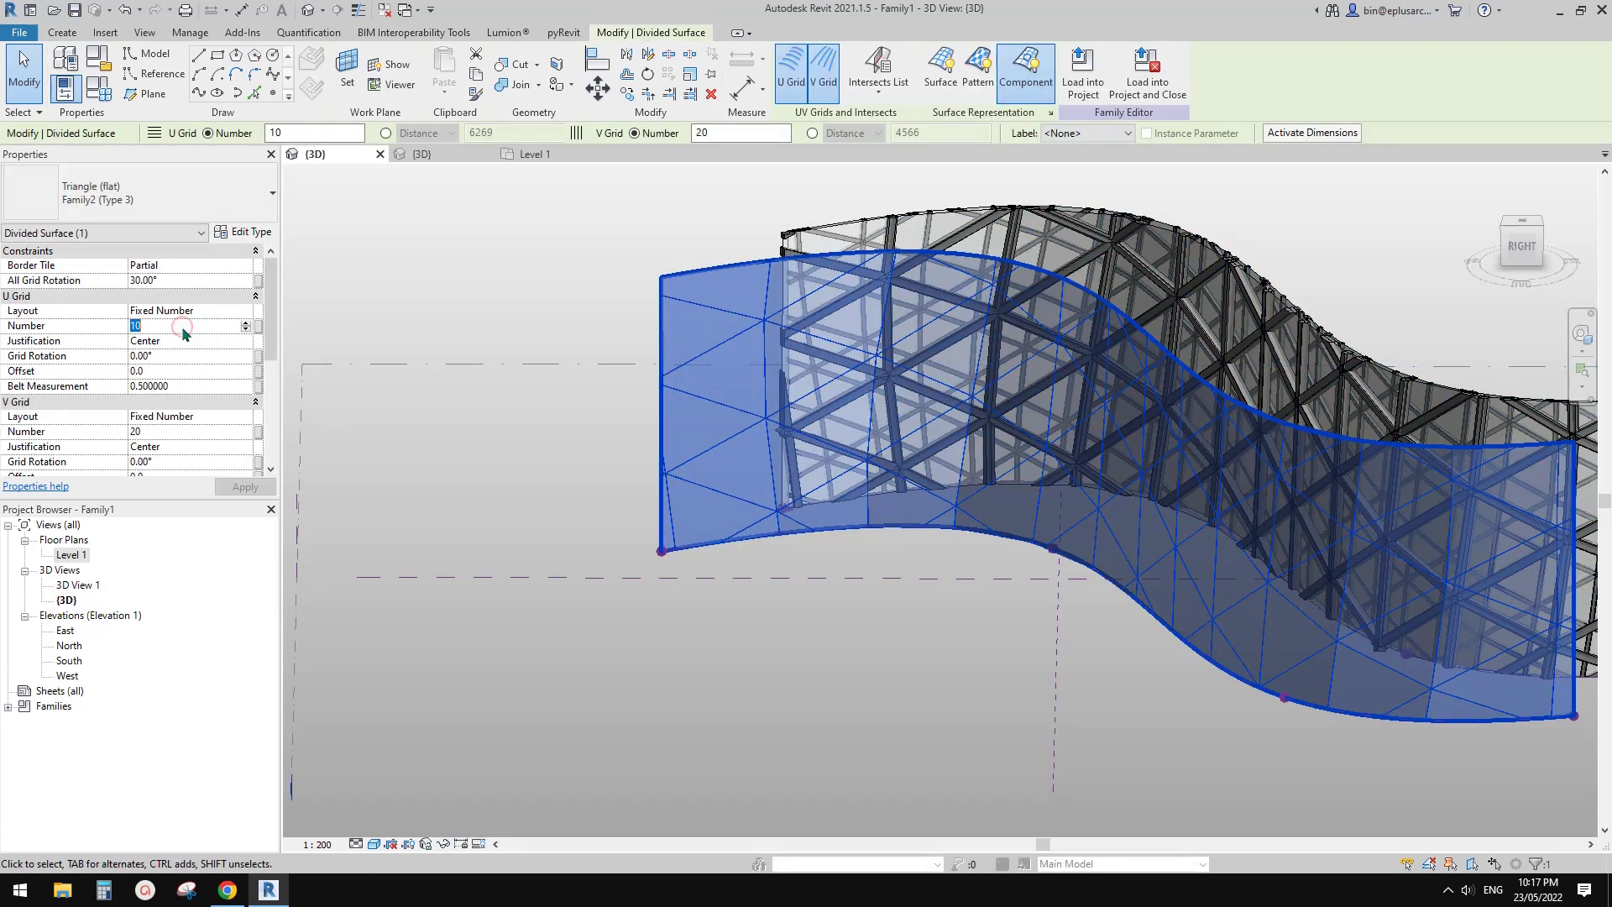
{"action": "type", "text": "30"}
{"action": "left_click", "coordinate": [184, 432]}
{"action": "type", "text": "60"}
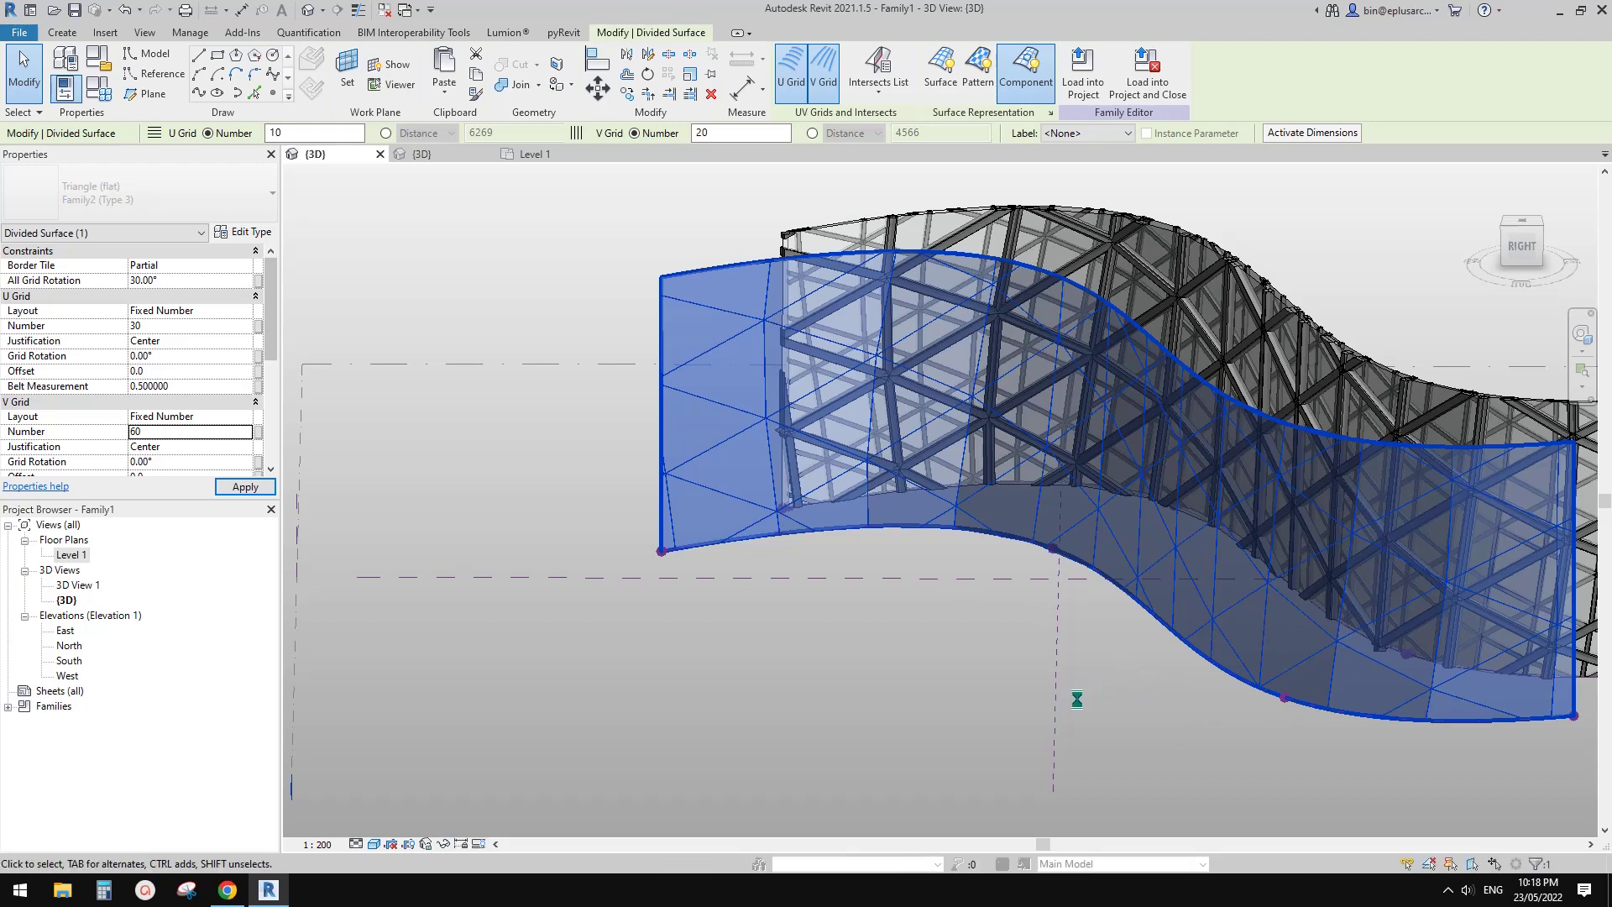
{"action": "scroll", "coordinate": [1015, 690], "scroll_direction": "up", "scroll_amount": 1}
{"action": "left_click", "coordinate": [1036, 698]}
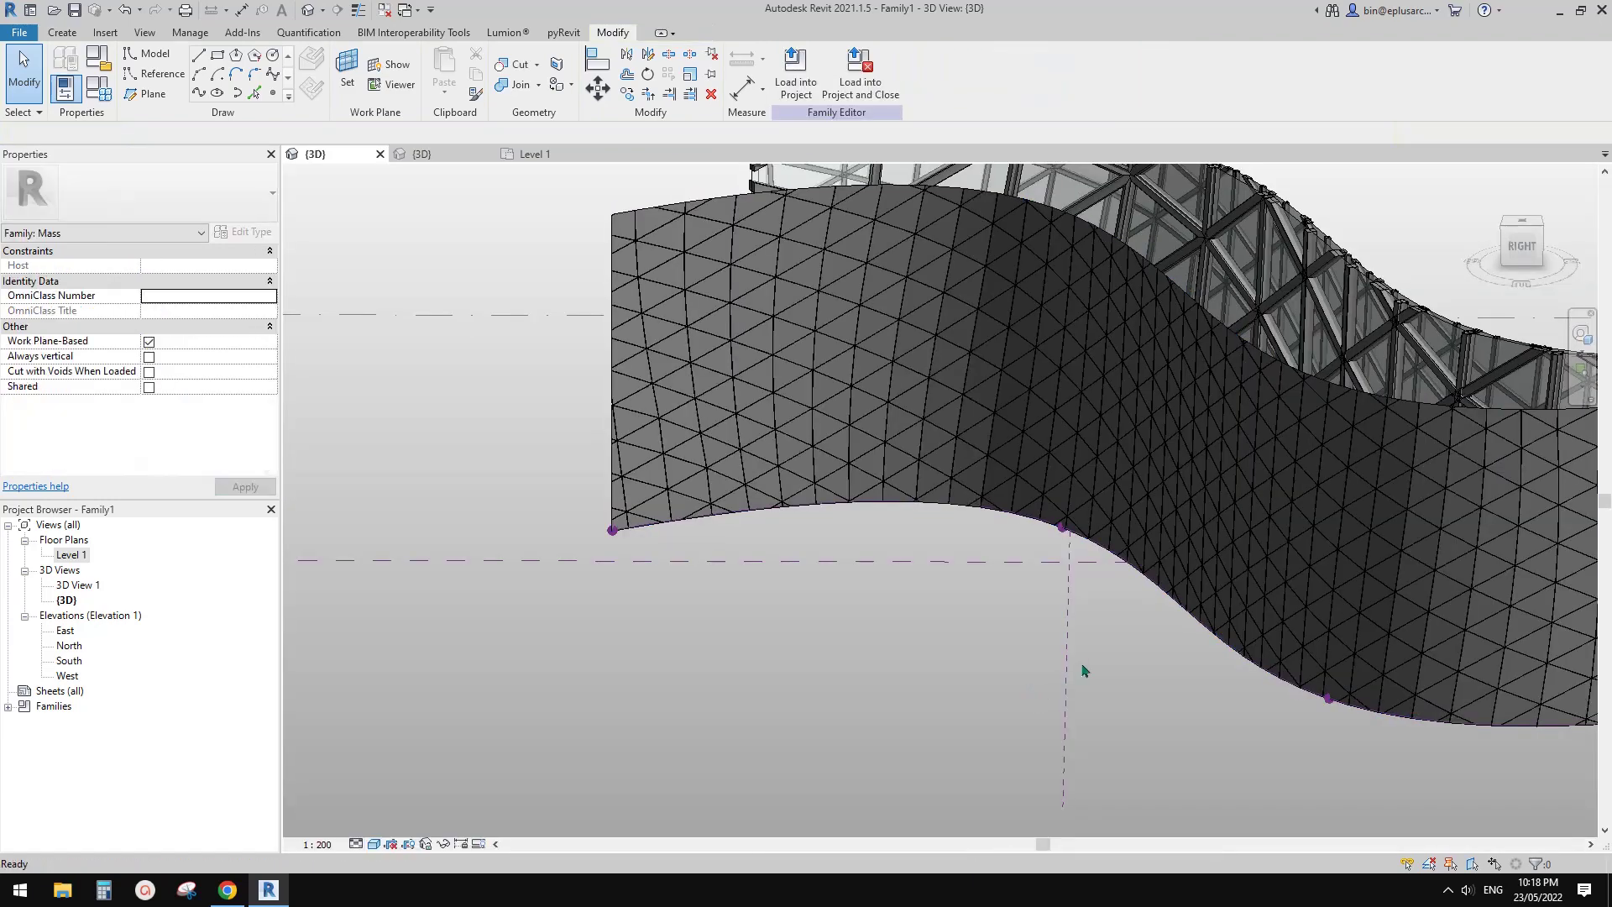
- Compare the dense solid panels of the copied surface with the layered Type 1 and Type 2 frame patterns on the original
{"action": "scroll", "coordinate": [1076, 659], "scroll_direction": "down", "scroll_amount": 3}
{"action": "middle_click_drag", "start_coordinate": [1076, 658], "coordinate": [1174, 555], "text": "shift"}
{"action": "middle_click_drag", "start_coordinate": [1163, 425], "coordinate": [1290, 440], "text": "shift"}
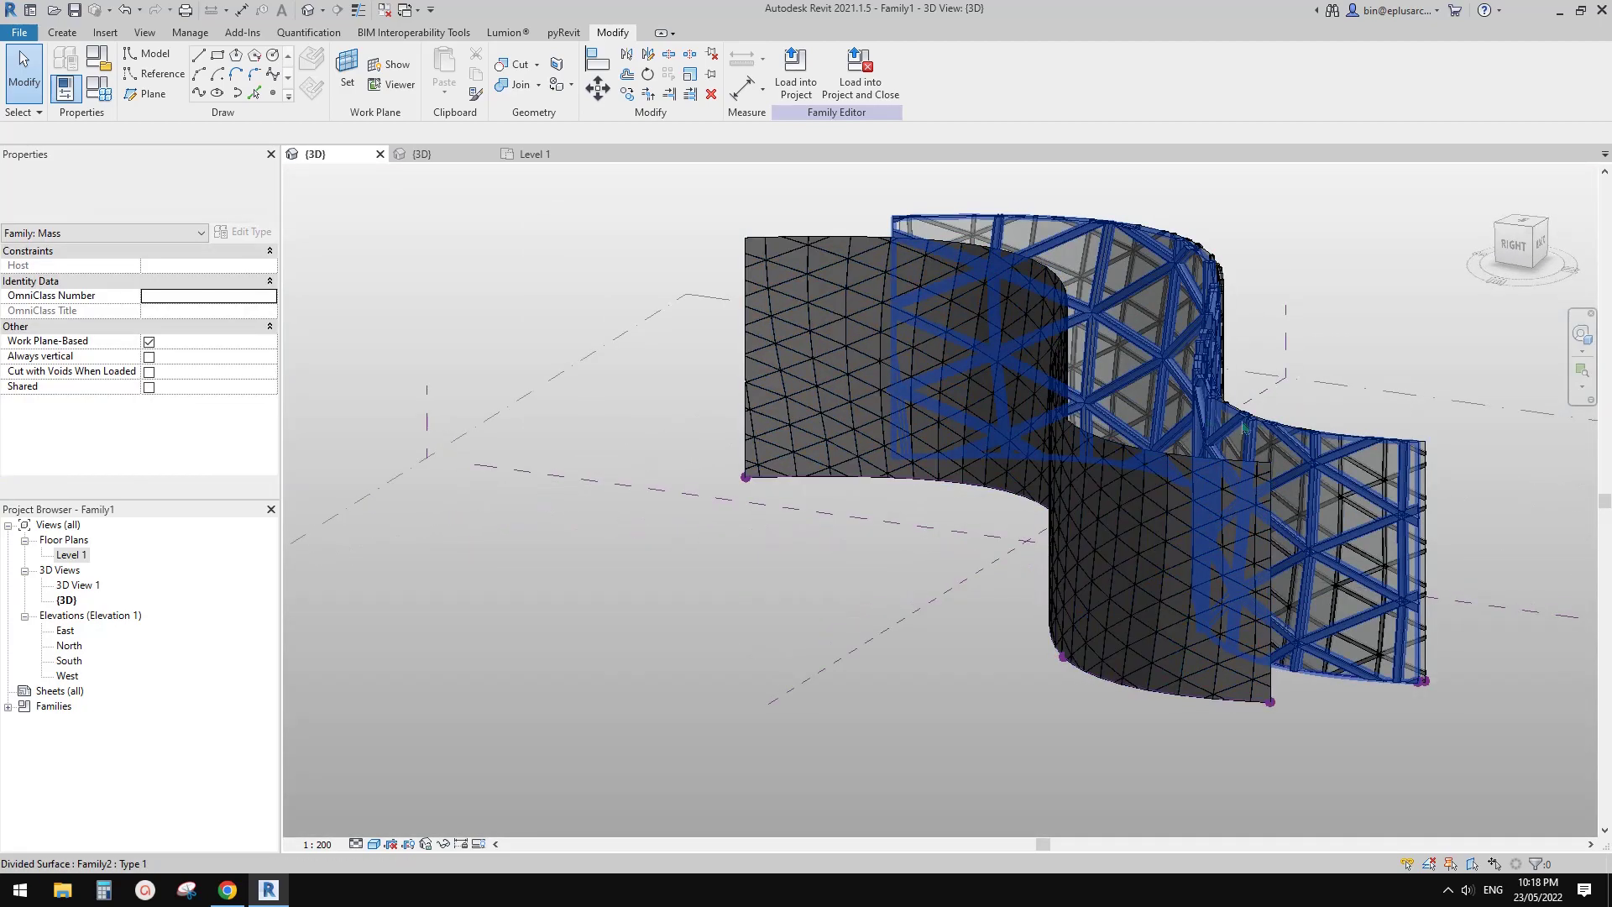
{"action": "left_click", "coordinate": [1290, 440]}
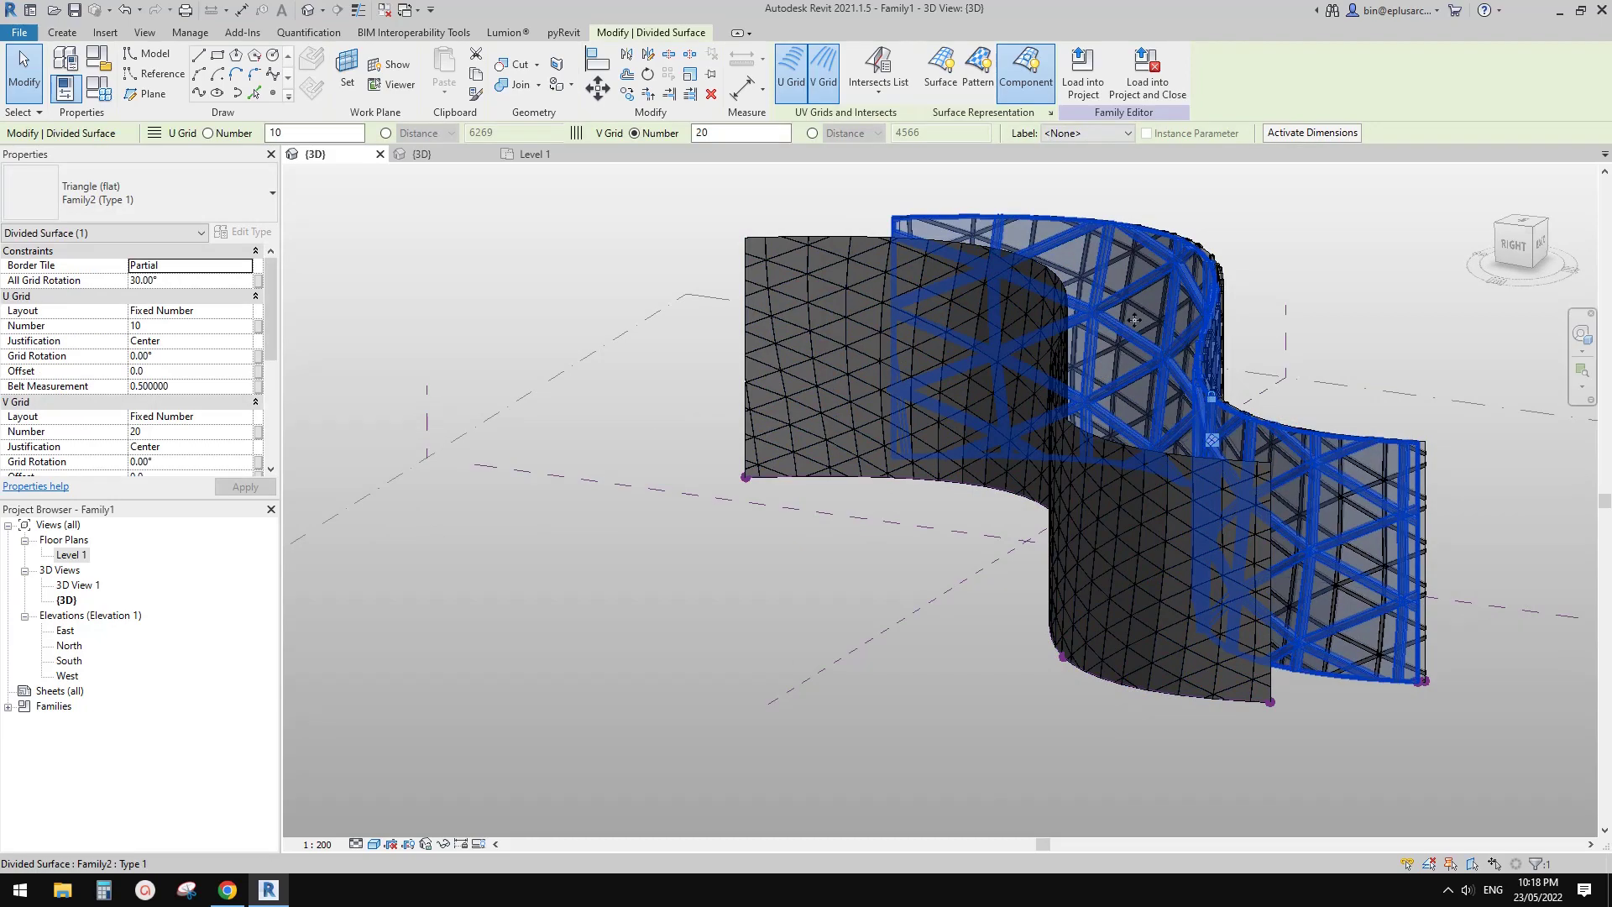
{"action": "middle_click_drag", "start_coordinate": [1187, 460], "coordinate": [1281, 482], "text": "shift"}
{"action": "left_click", "coordinate": [1281, 482]}
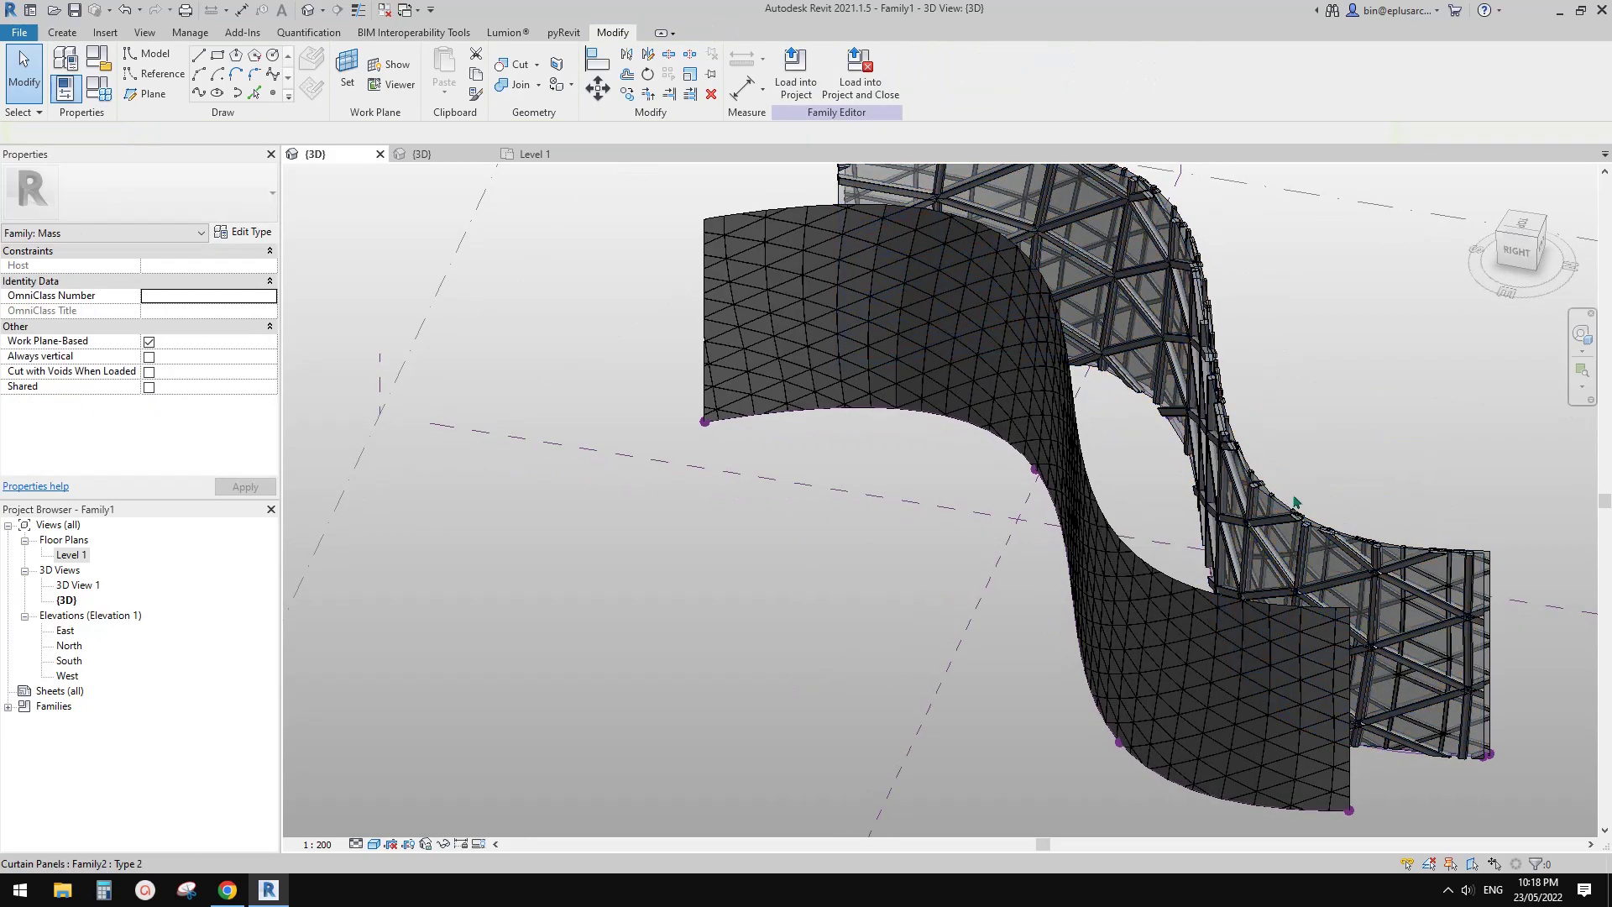
{"action": "middle_click_drag", "start_coordinate": [1235, 590], "coordinate": [1245, 576]}
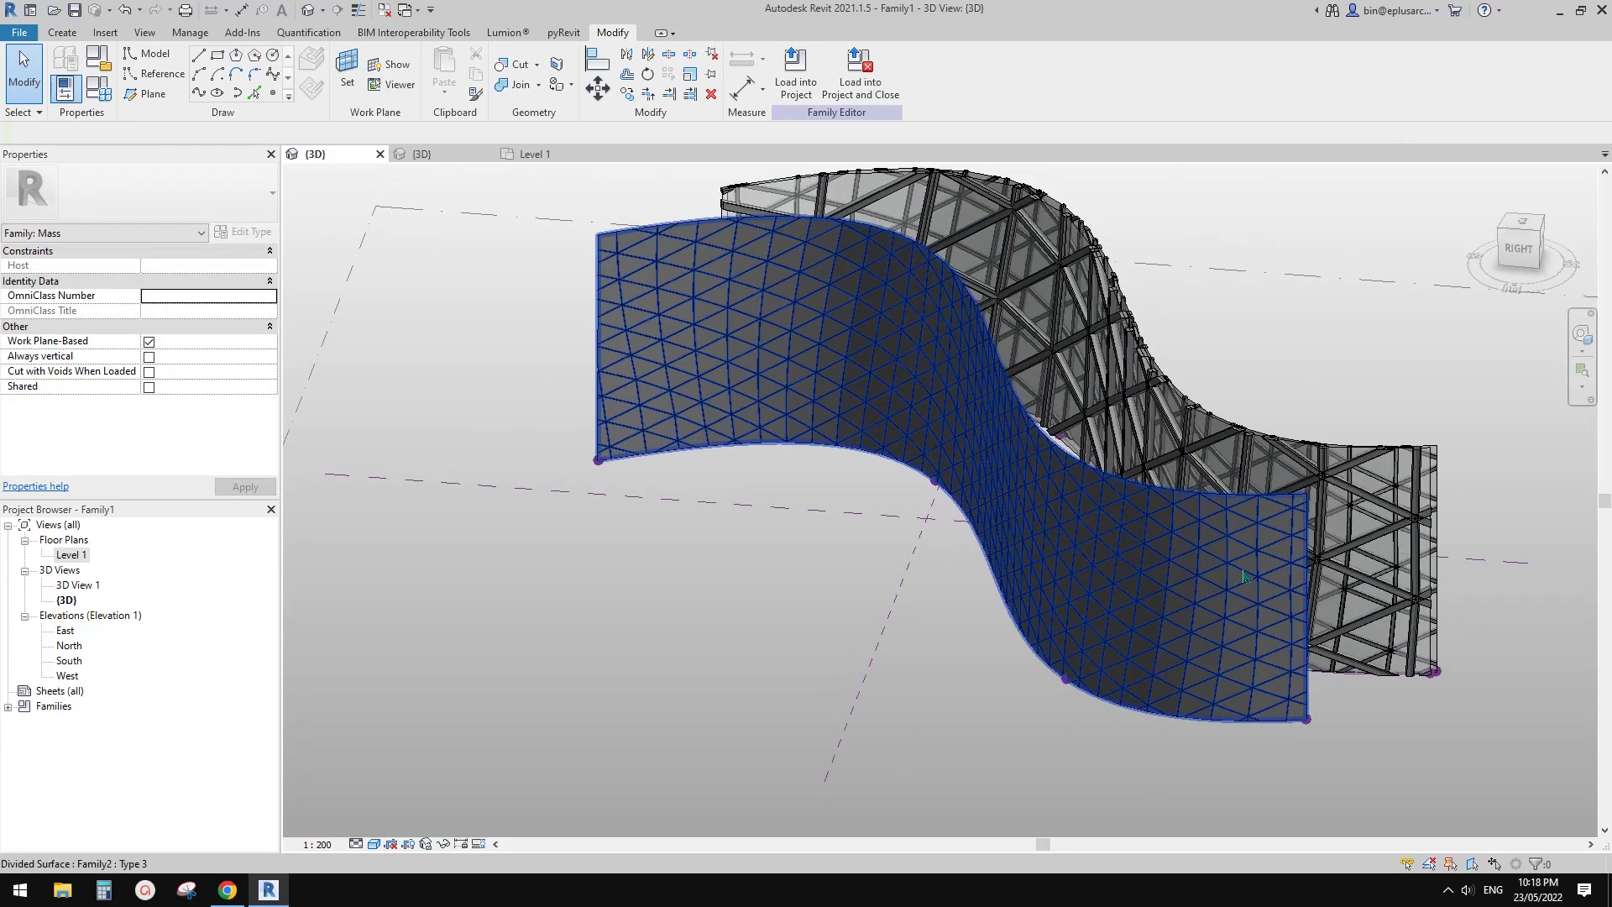
{"action": "scroll", "coordinate": [1309, 562], "scroll_direction": "down", "scroll_amount": 2}
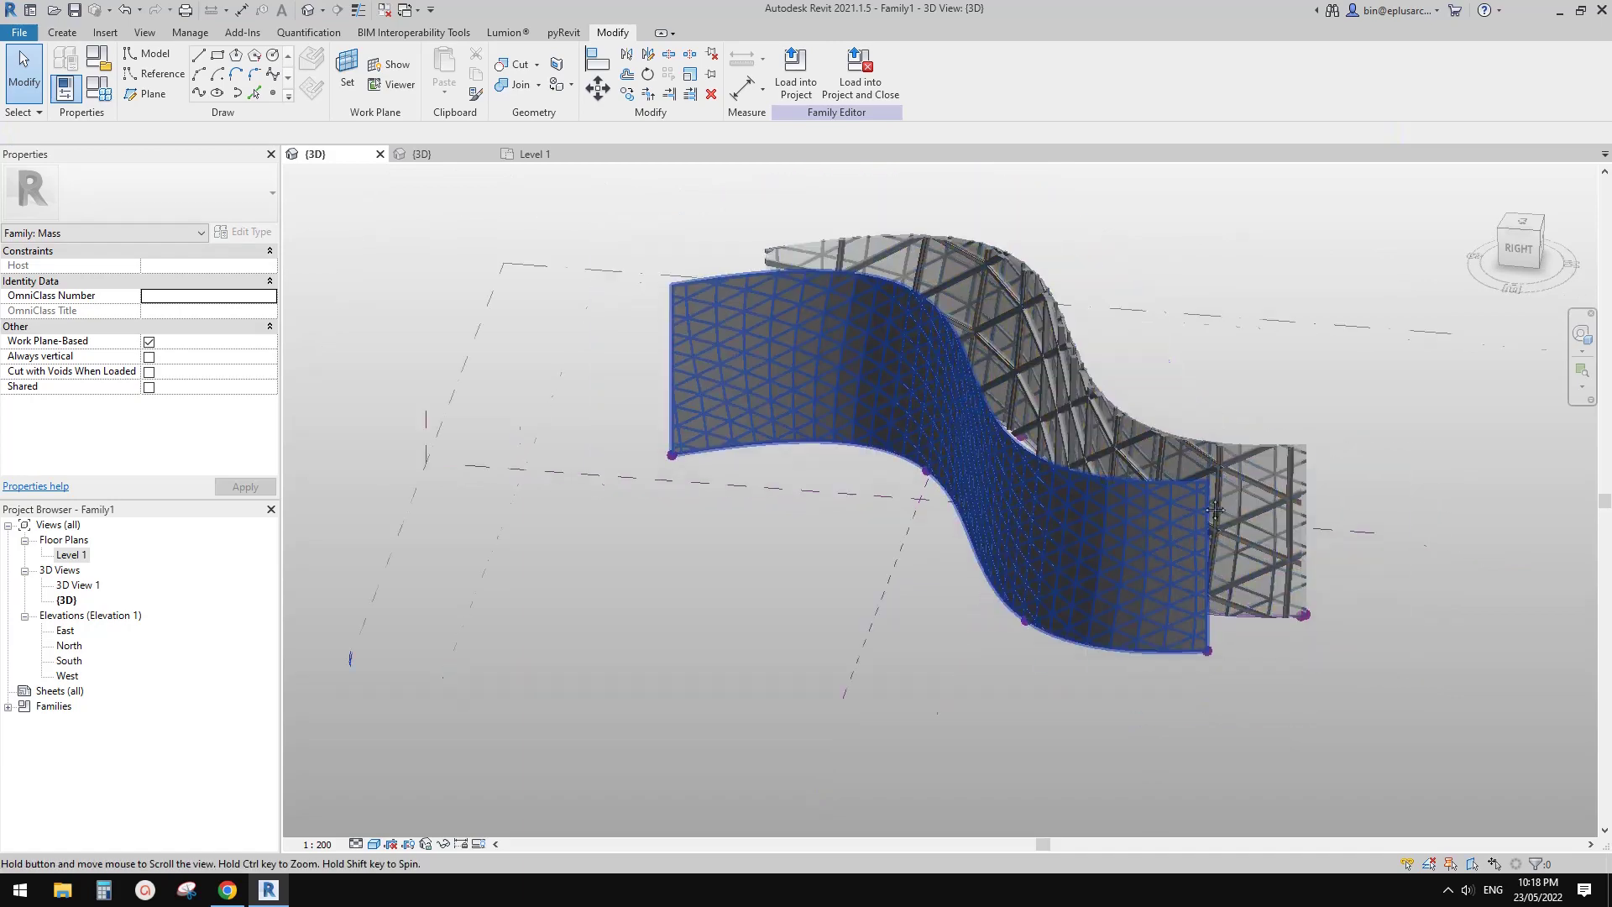
{"action": "middle_click_drag", "start_coordinate": [1325, 568], "coordinate": [1259, 670], "text": "shift"}
{"action": "scroll", "coordinate": [1151, 592], "scroll_direction": "up", "scroll_amount": 6}
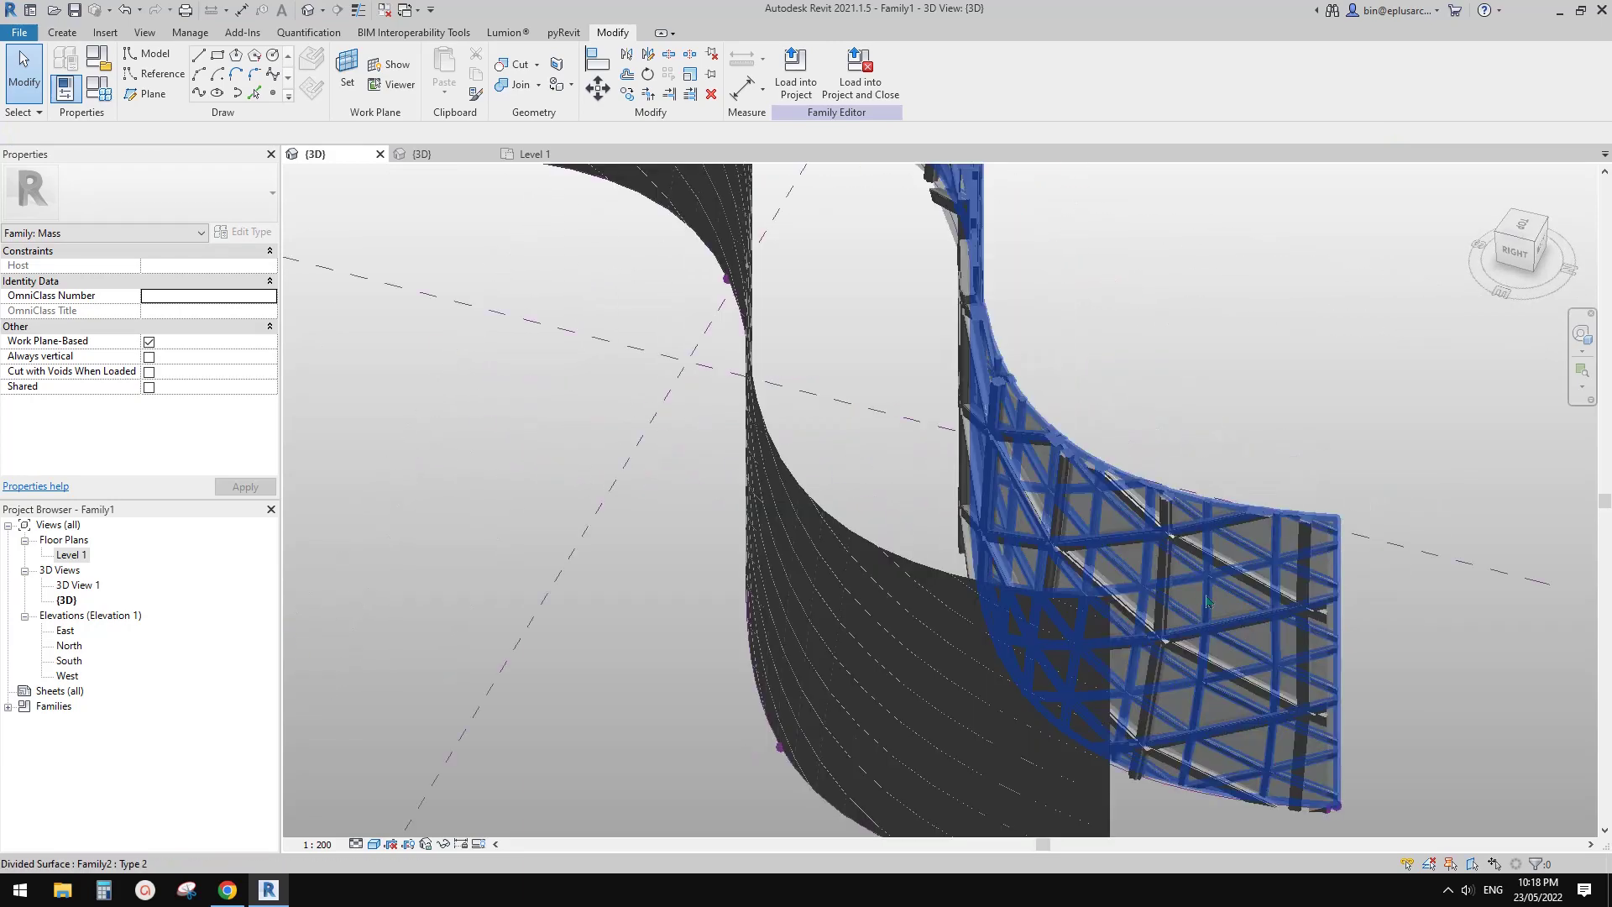
{"action": "left_click", "coordinate": [1175, 571]}
{"action": "scroll", "coordinate": [1167, 569], "scroll_direction": "down", "scroll_amount": 2}
{"action": "middle_click_drag", "start_coordinate": [1147, 568], "coordinate": [1260, 544], "text": "shift"}
{"action": "scroll", "coordinate": [1260, 544], "scroll_direction": "down", "scroll_amount": 3}
{"action": "key", "text": "Escape"}
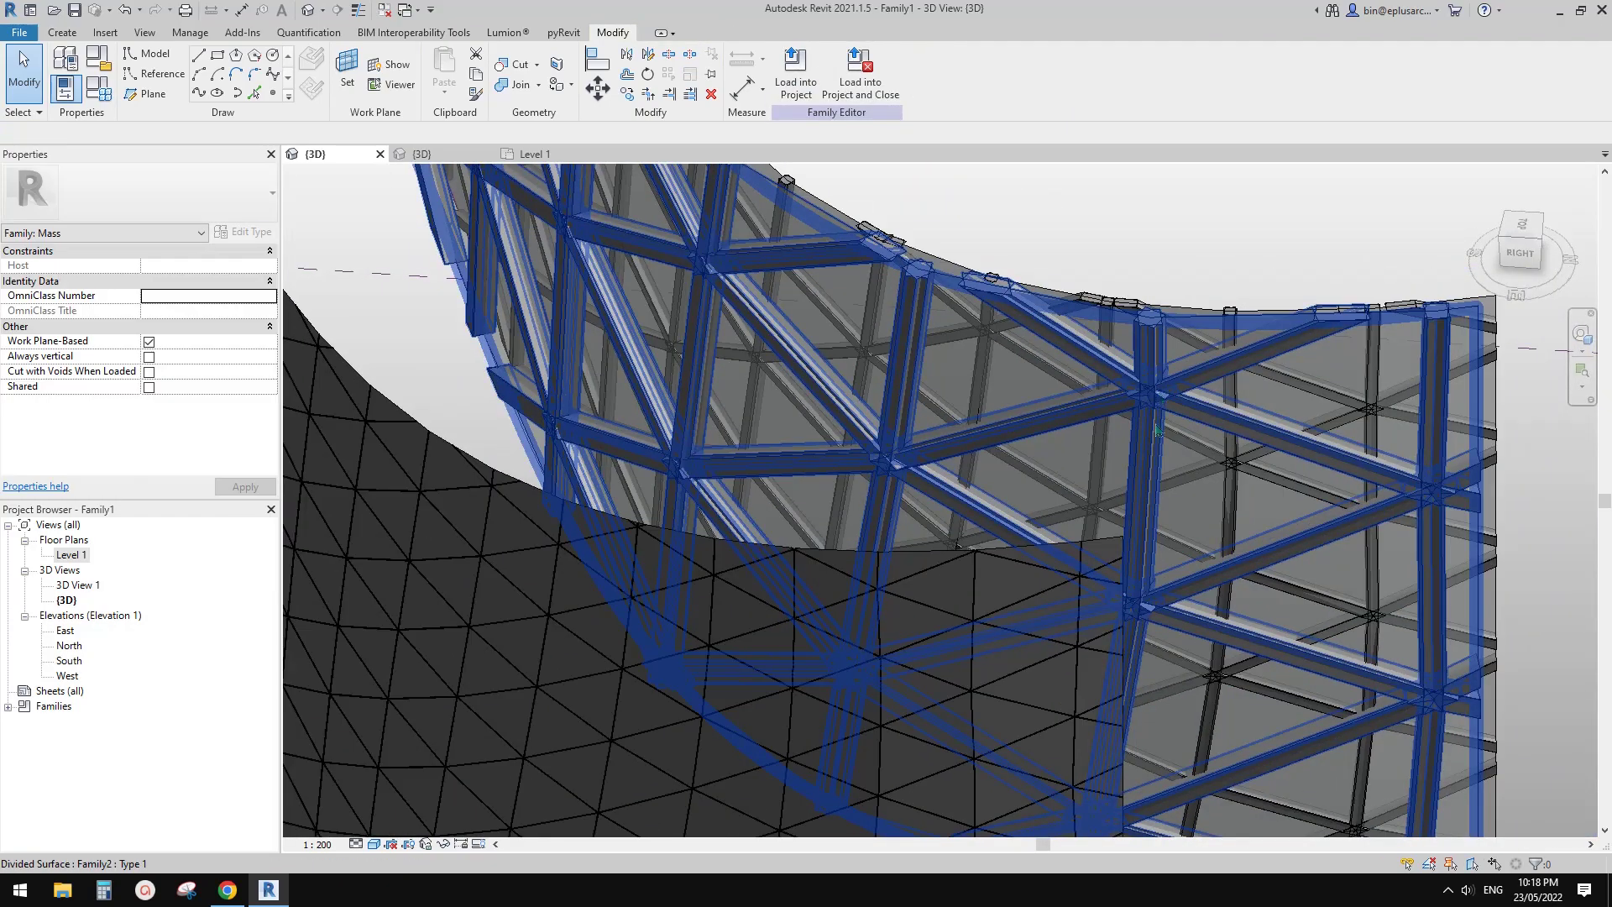
- Inspect the layered frame members along the original surface's upper edge, and view both curved surfaces together
{"action": "scroll", "coordinate": [1205, 495], "scroll_direction": "up", "scroll_amount": 5}
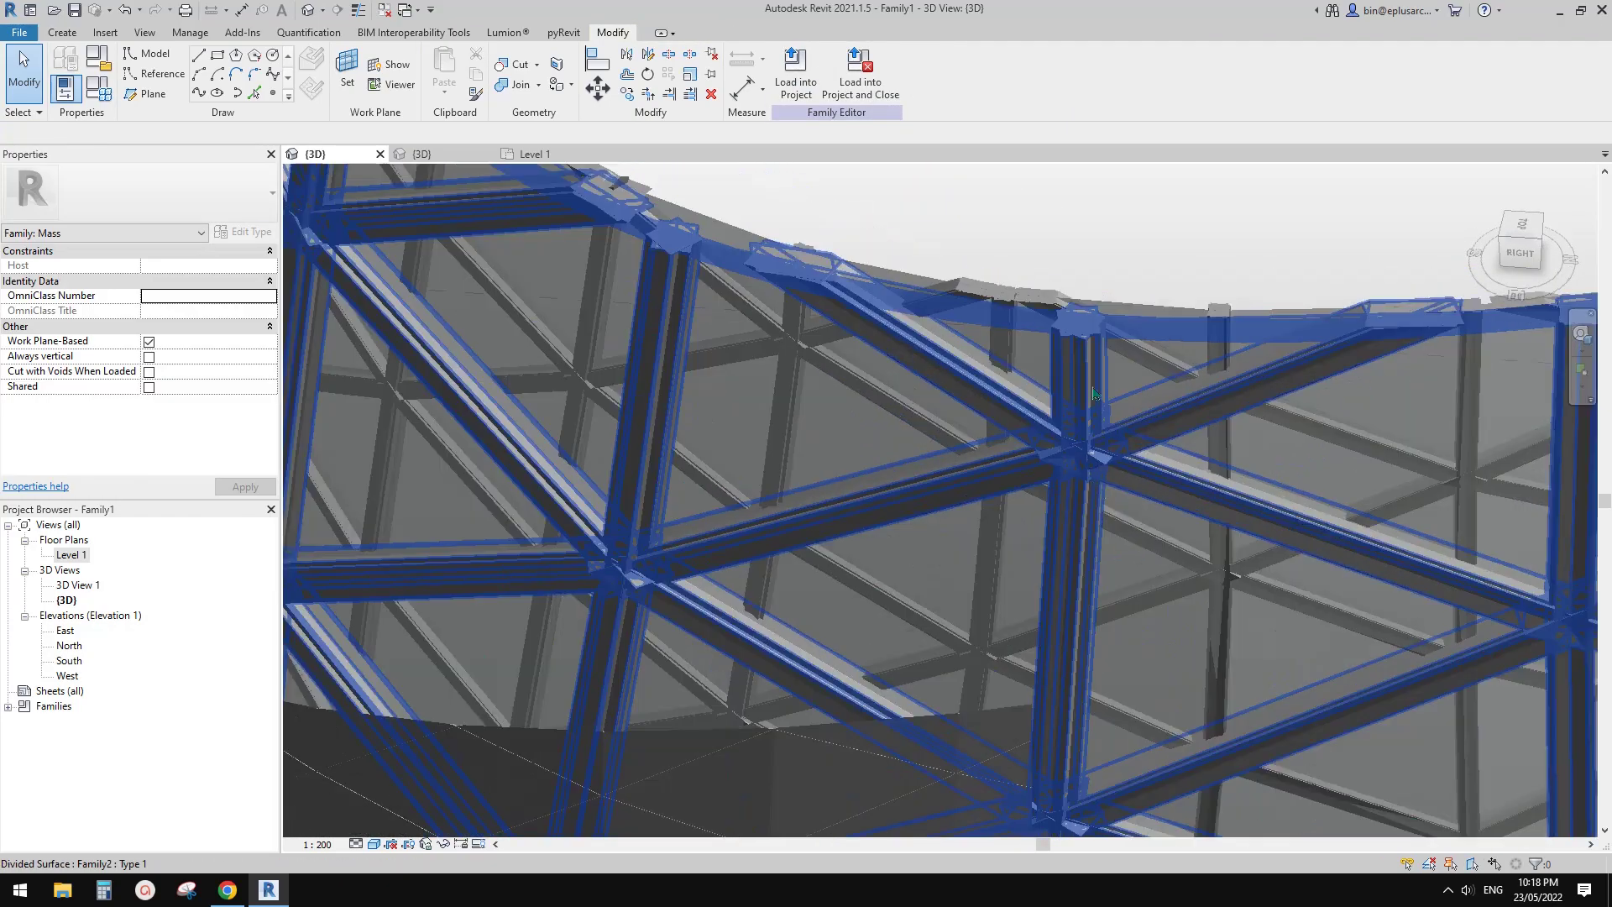
{"action": "scroll", "coordinate": [1081, 396], "scroll_direction": "up", "scroll_amount": 5}
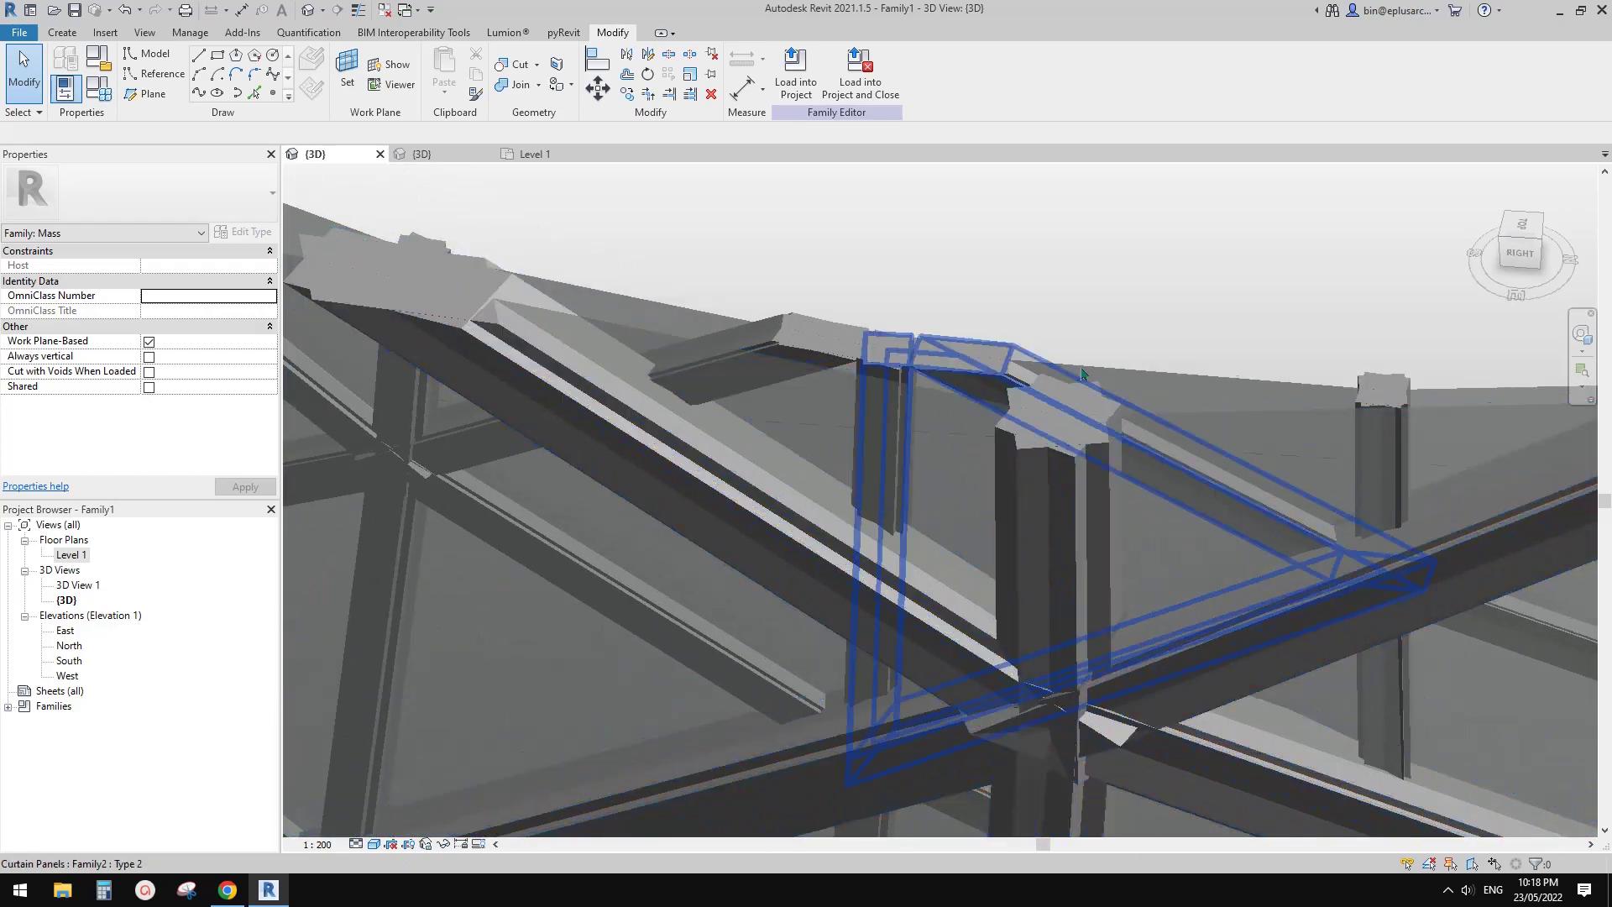
{"action": "scroll", "coordinate": [1213, 549], "scroll_direction": "down", "scroll_amount": 3}
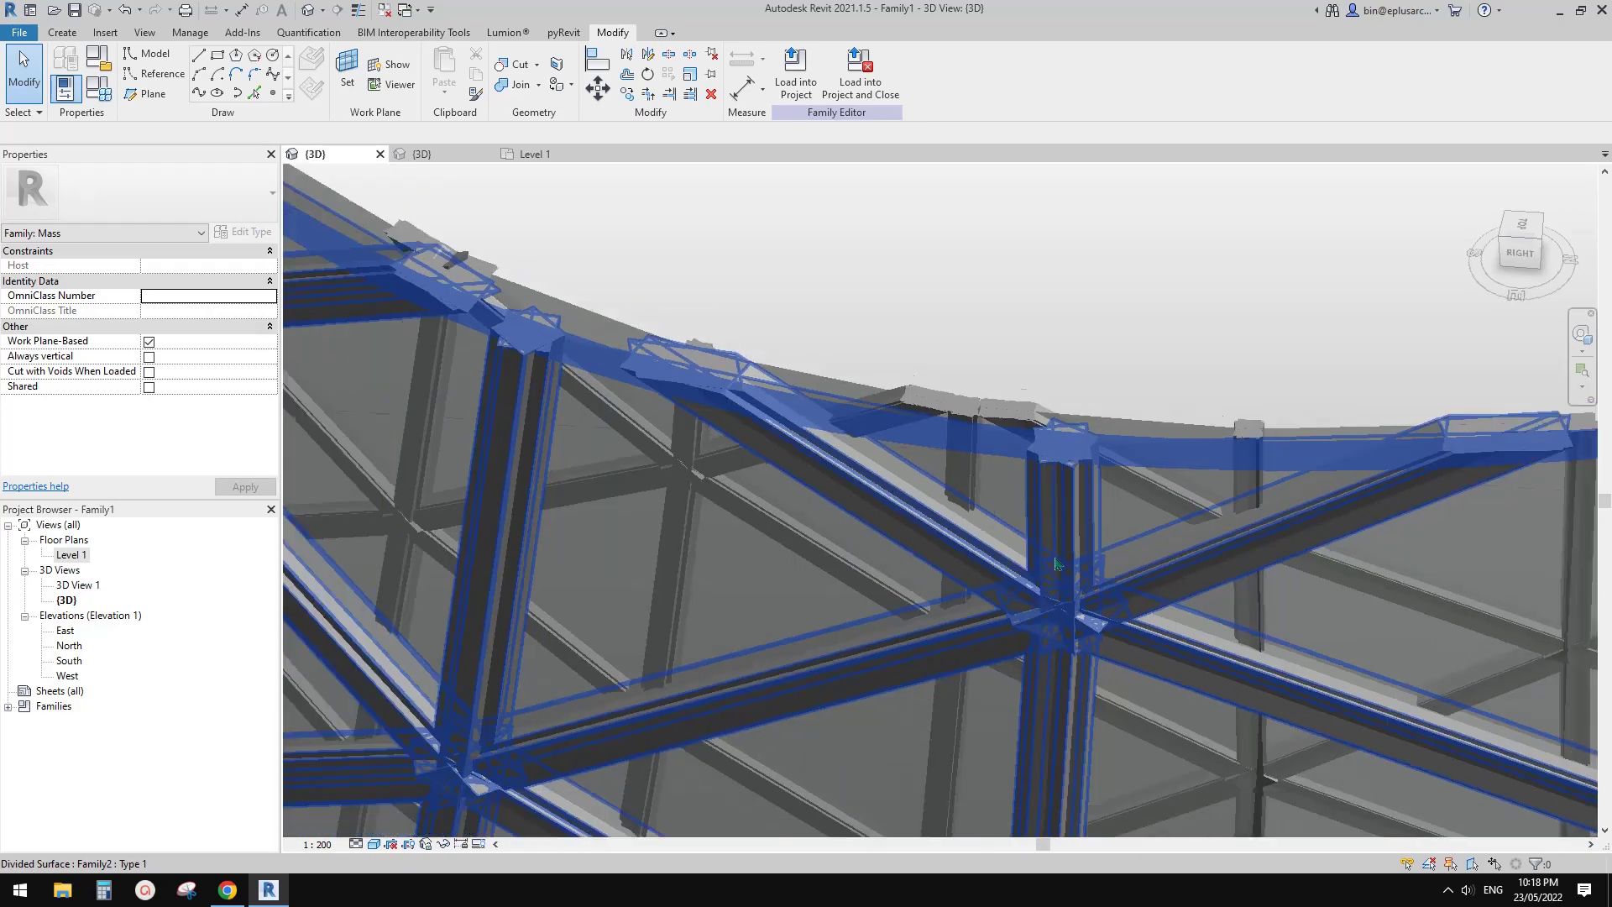
{"action": "scroll", "coordinate": [1101, 563], "scroll_direction": "down", "scroll_amount": 7}
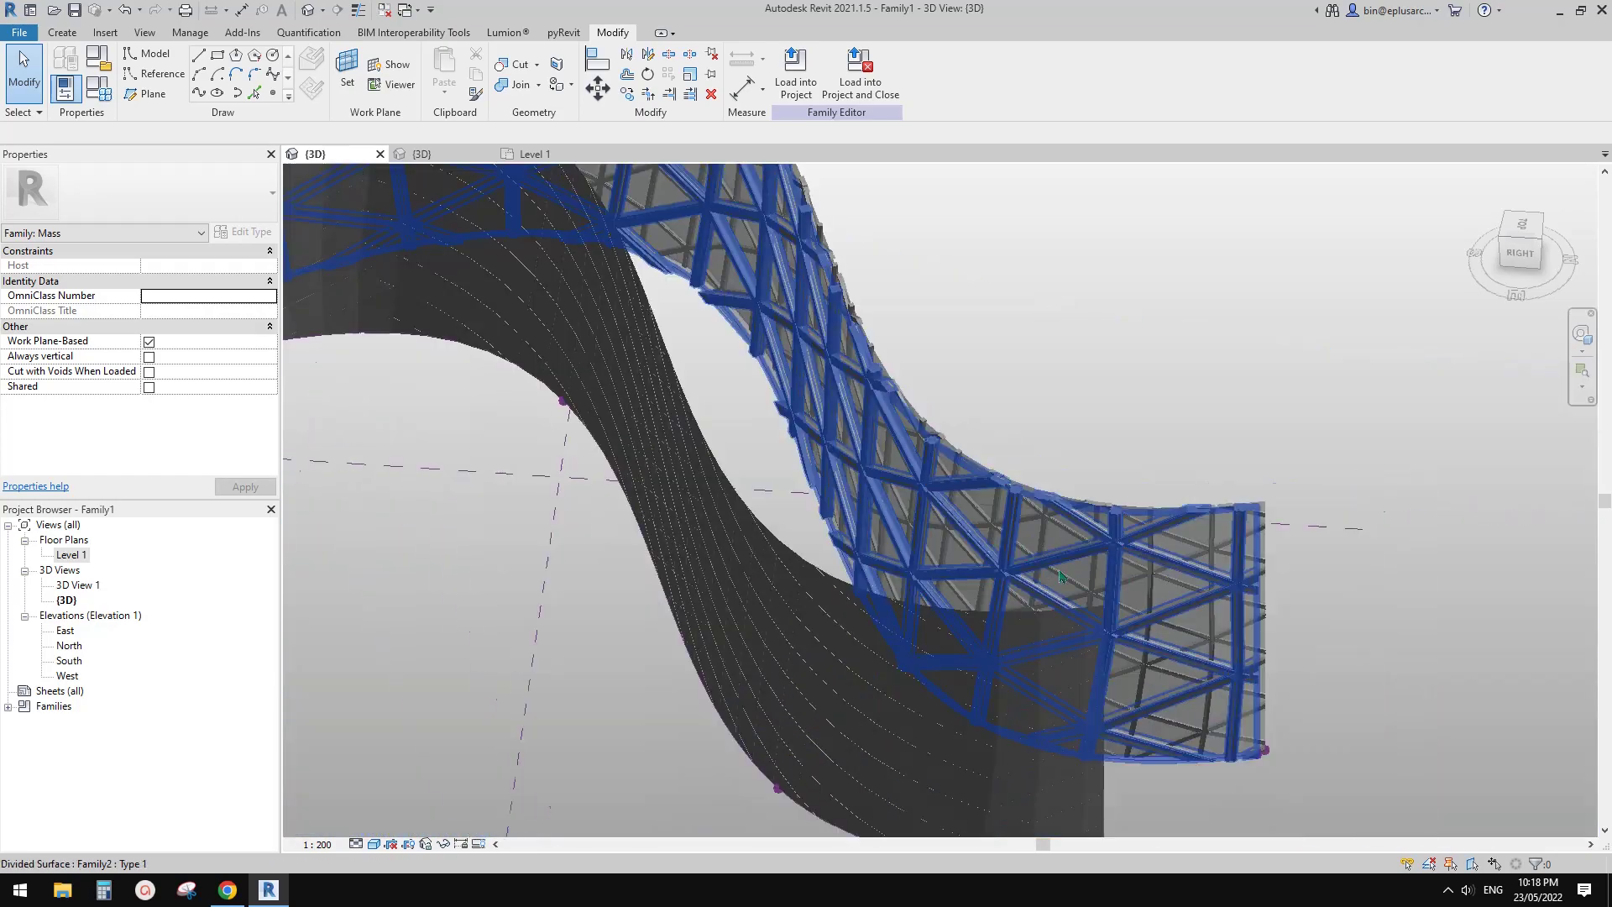
{"action": "middle_click_drag", "start_coordinate": [1101, 563], "coordinate": [1179, 582], "text": "shift"}
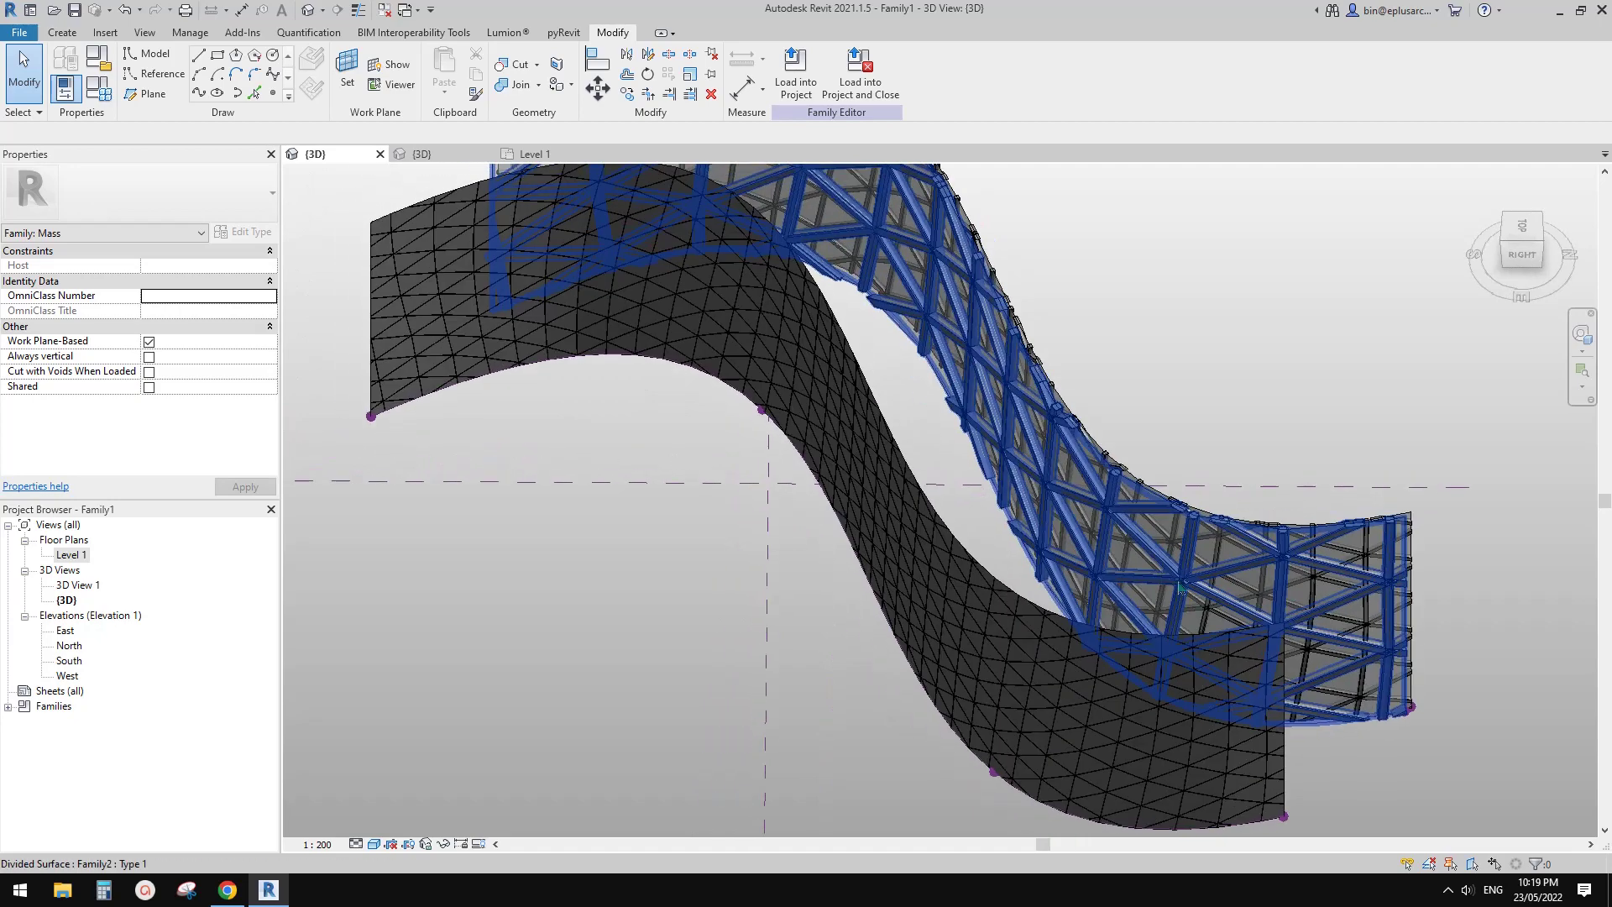
{"action": "scroll", "coordinate": [1108, 542], "scroll_direction": "down", "scroll_amount": 2}
{"action": "middle_click_drag", "start_coordinate": [1108, 541], "coordinate": [1082, 550], "text": "shift"}
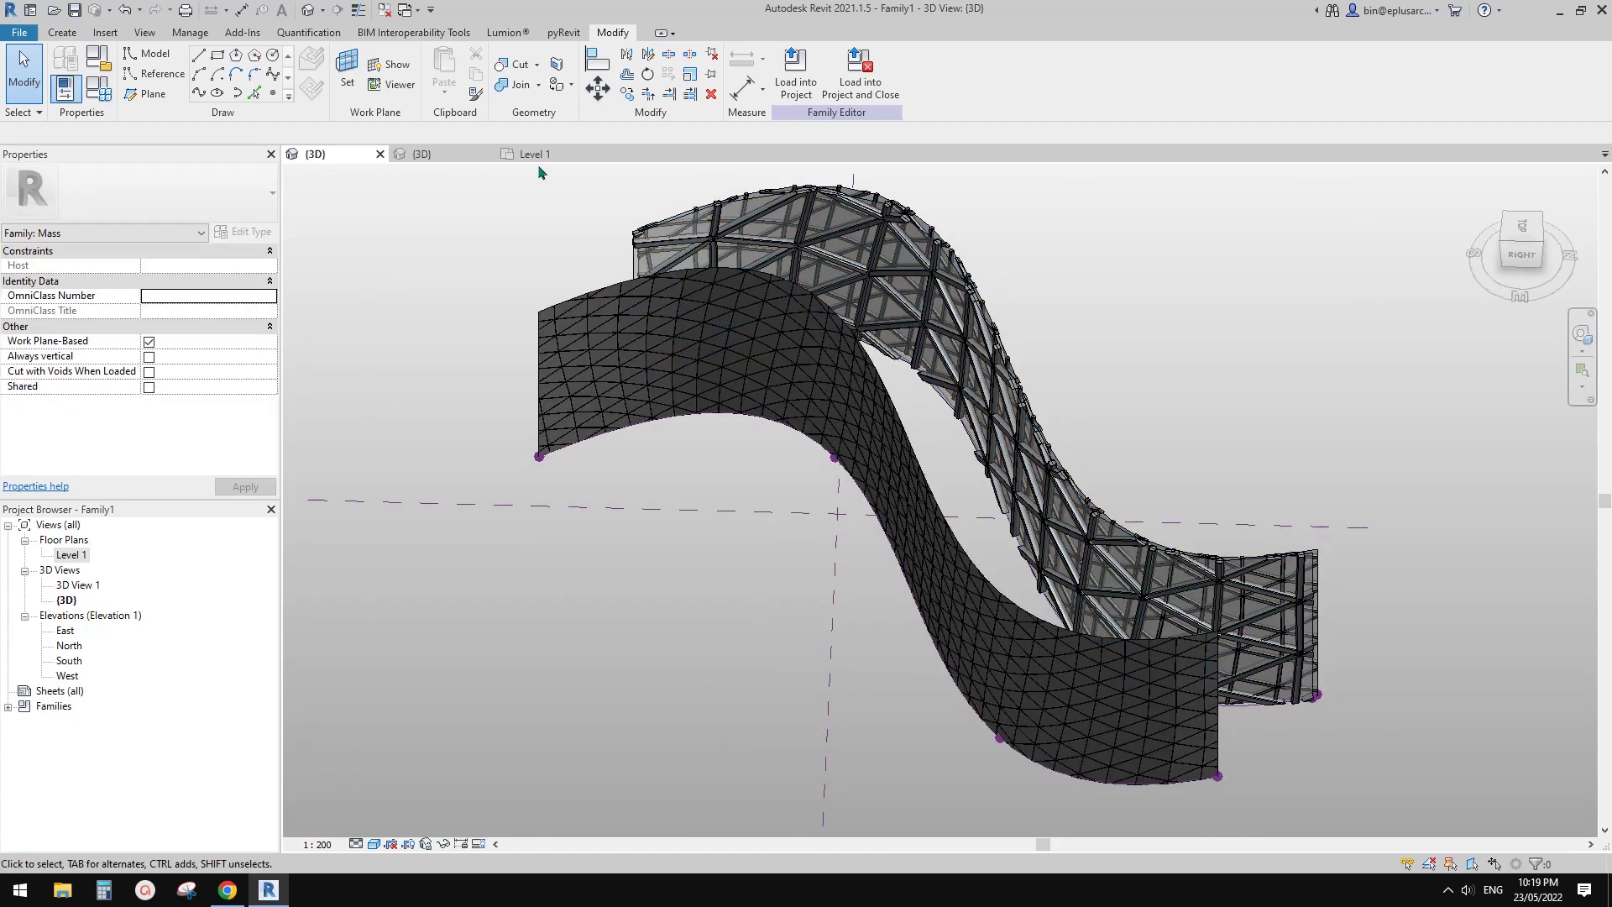
- In the curtain panel family, change the tile pattern grid from Triangle (flat) to Rectangle and delete the conflicting form instance
{"action": "left_click", "coordinate": [437, 155]}
{"action": "scroll", "coordinate": [873, 418], "scroll_direction": "down", "scroll_amount": 3}
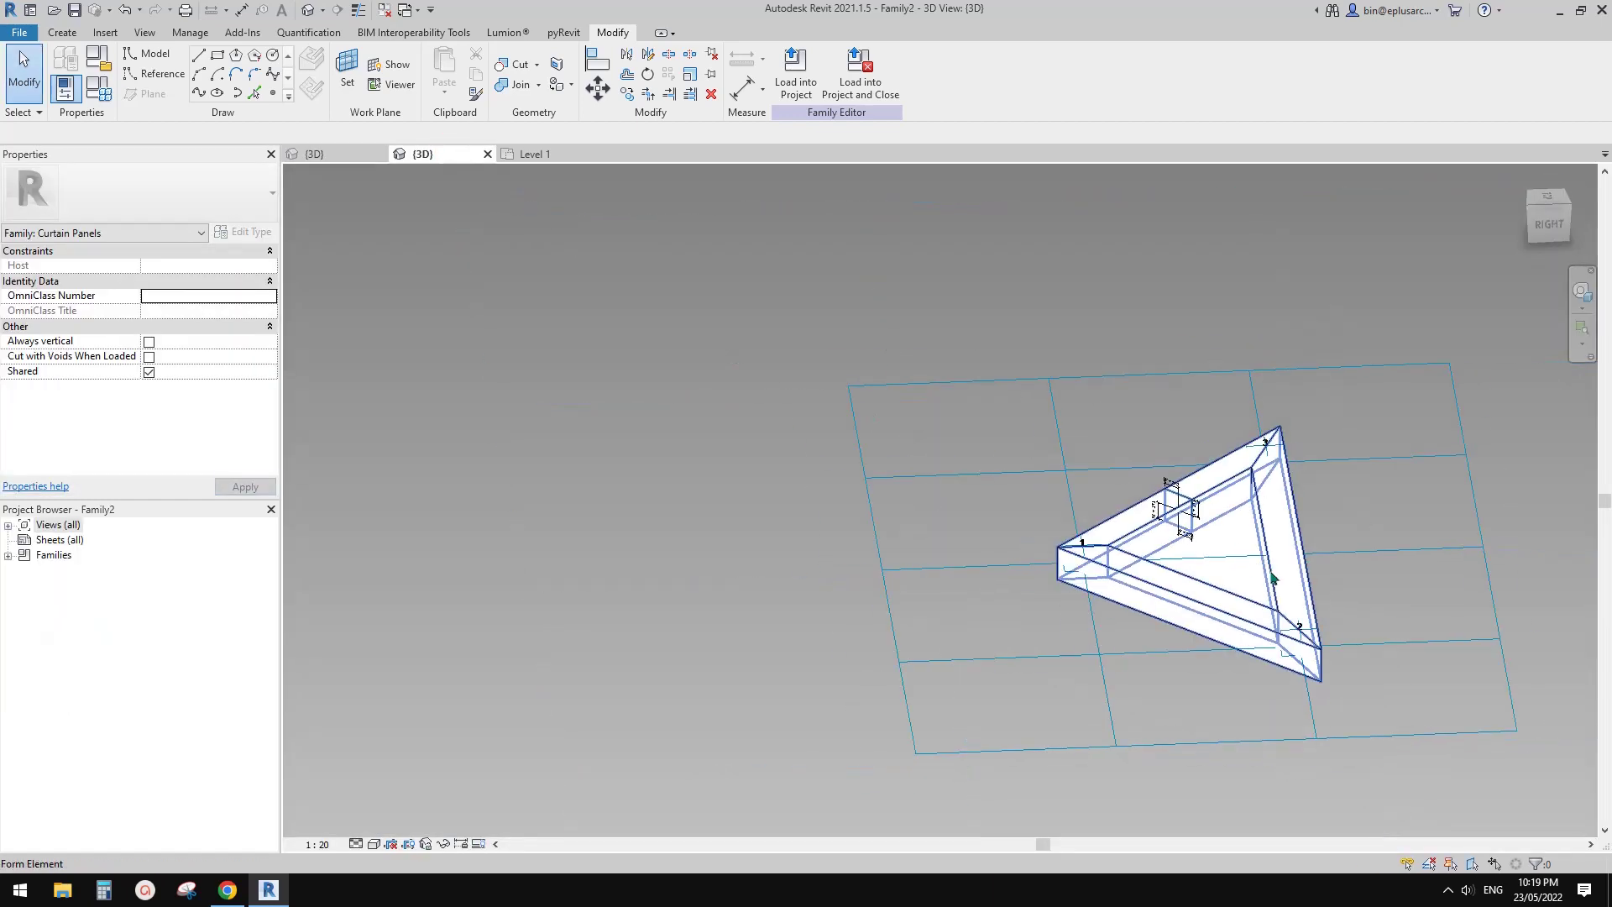
{"action": "middle_click_drag", "start_coordinate": [872, 417], "coordinate": [1159, 670], "text": "shift"}
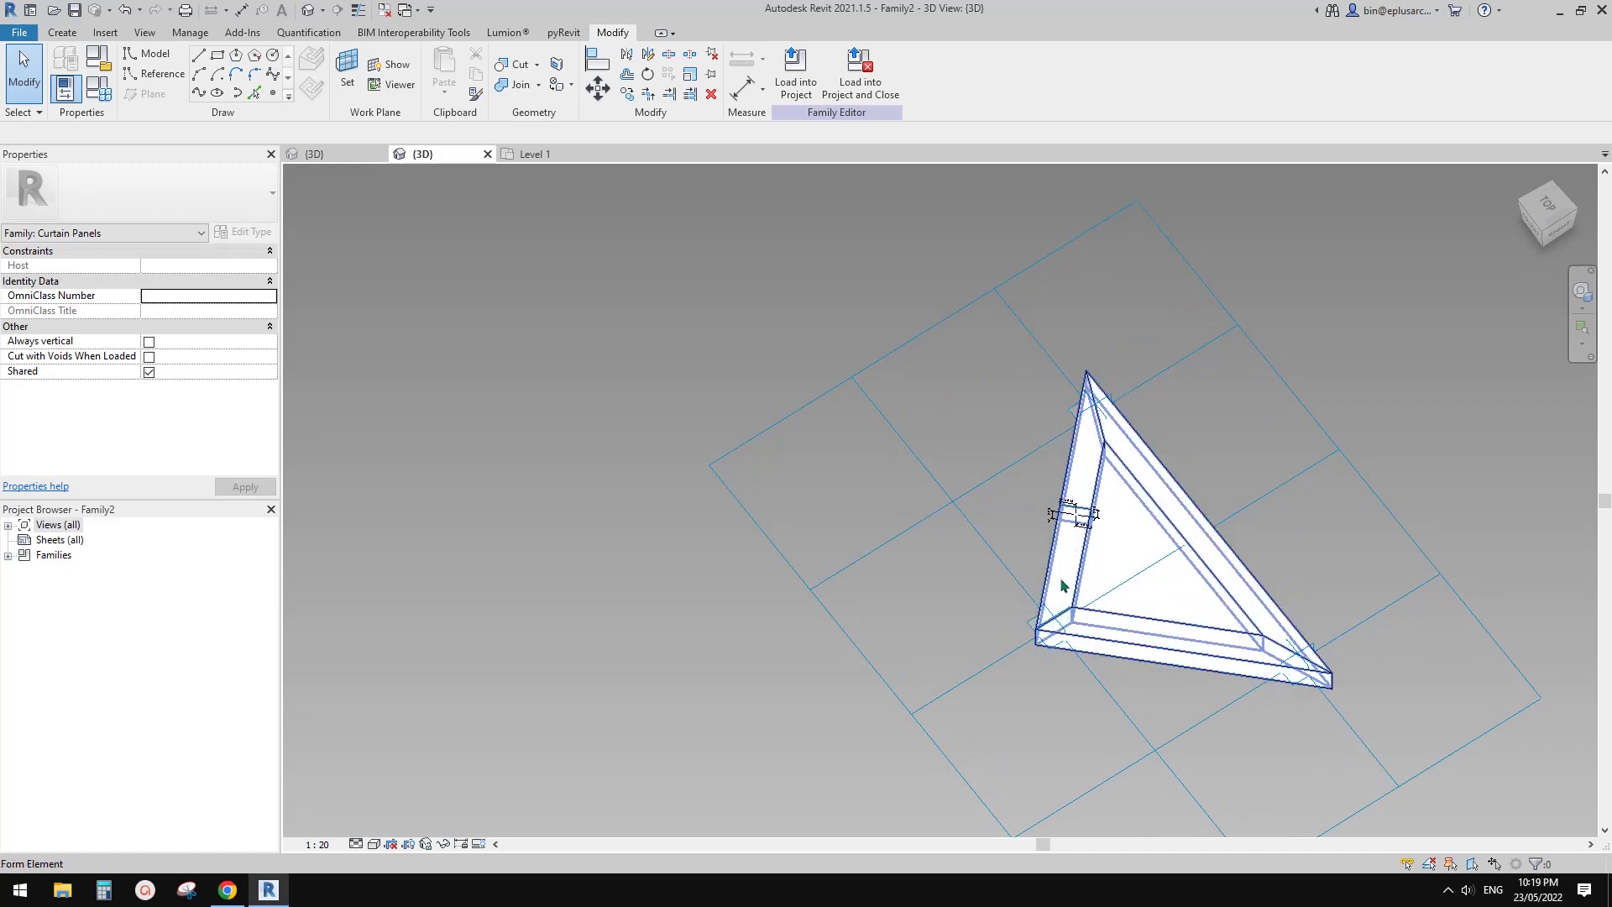
{"action": "middle_click_drag", "start_coordinate": [1201, 579], "coordinate": [1148, 550]}
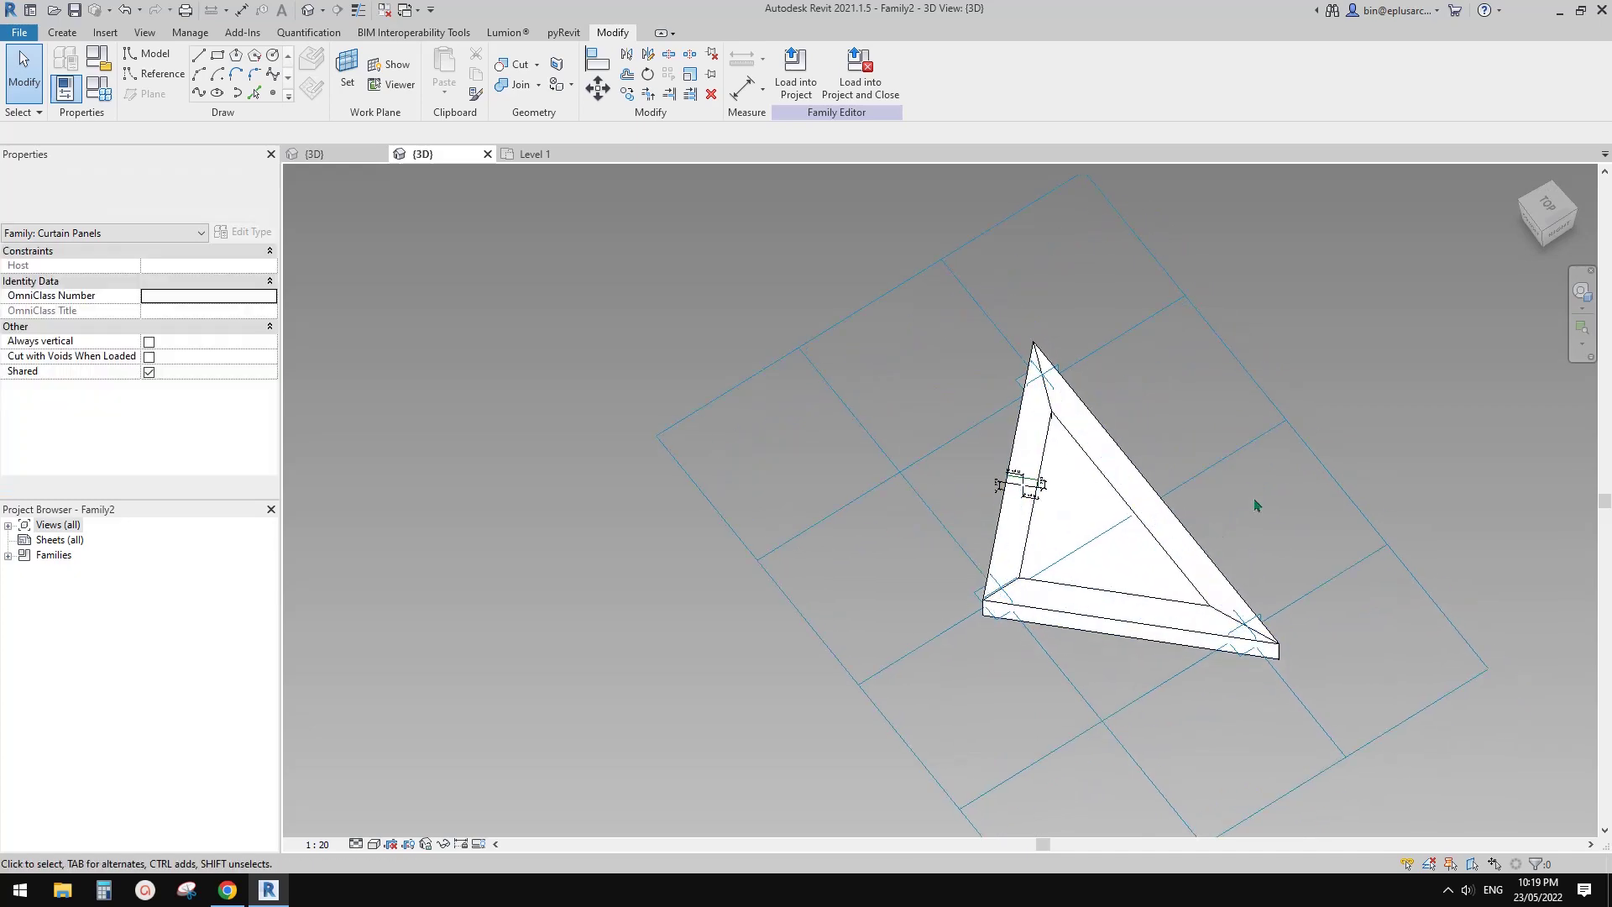
{"action": "left_click", "coordinate": [1319, 458]}
{"action": "middle_click_drag", "start_coordinate": [1318, 458], "coordinate": [1214, 516], "text": "shift"}
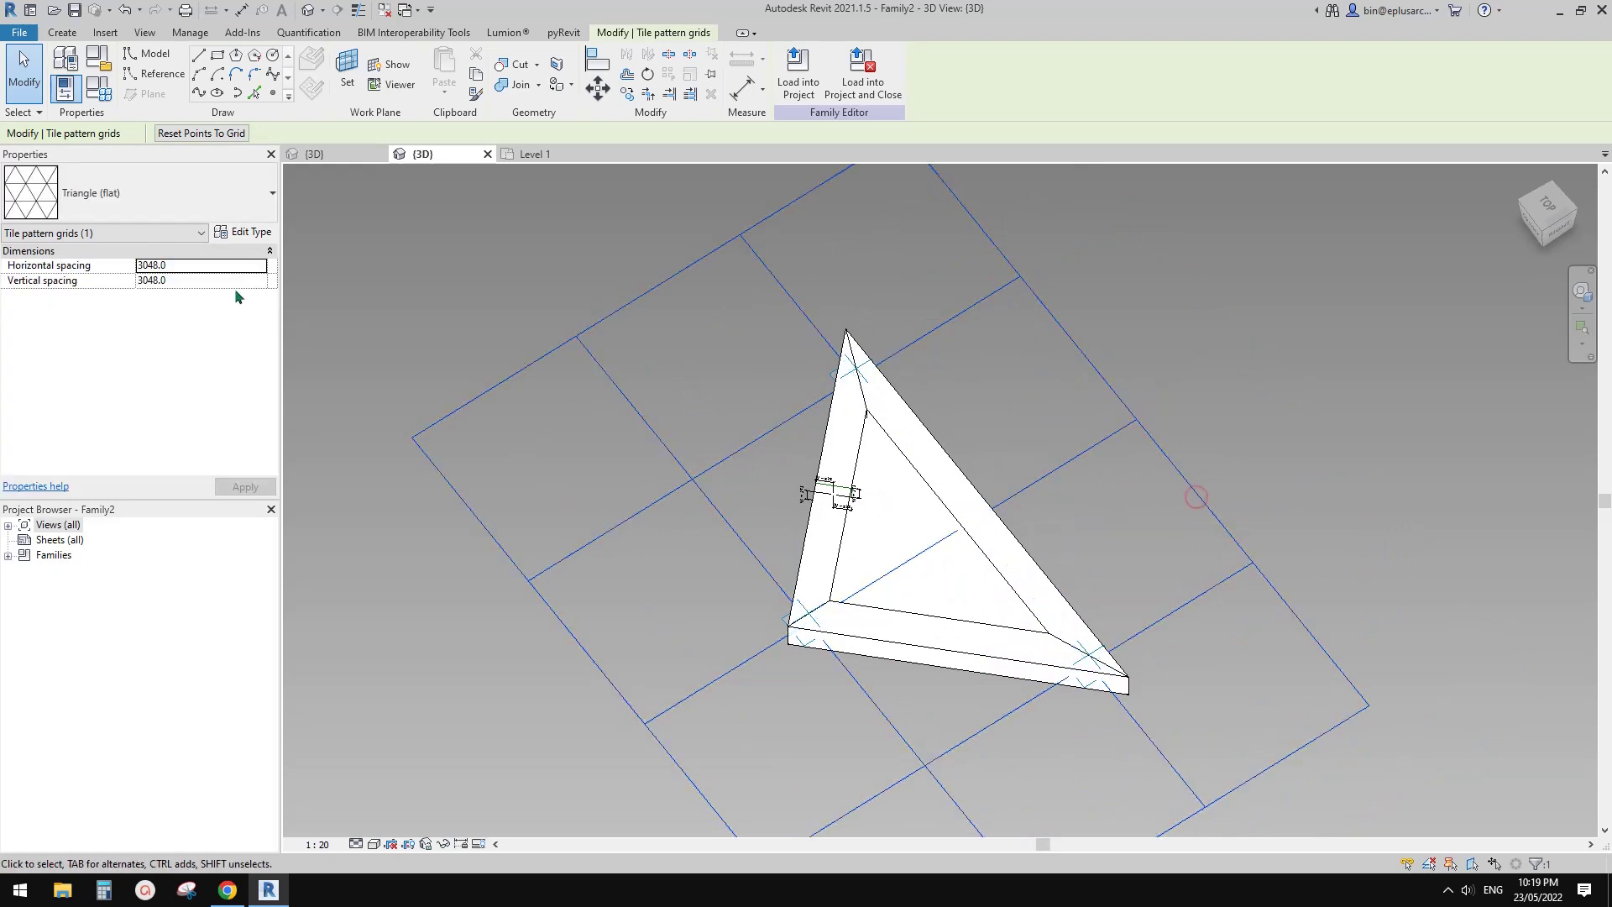
{"action": "left_click", "coordinate": [95, 217]}
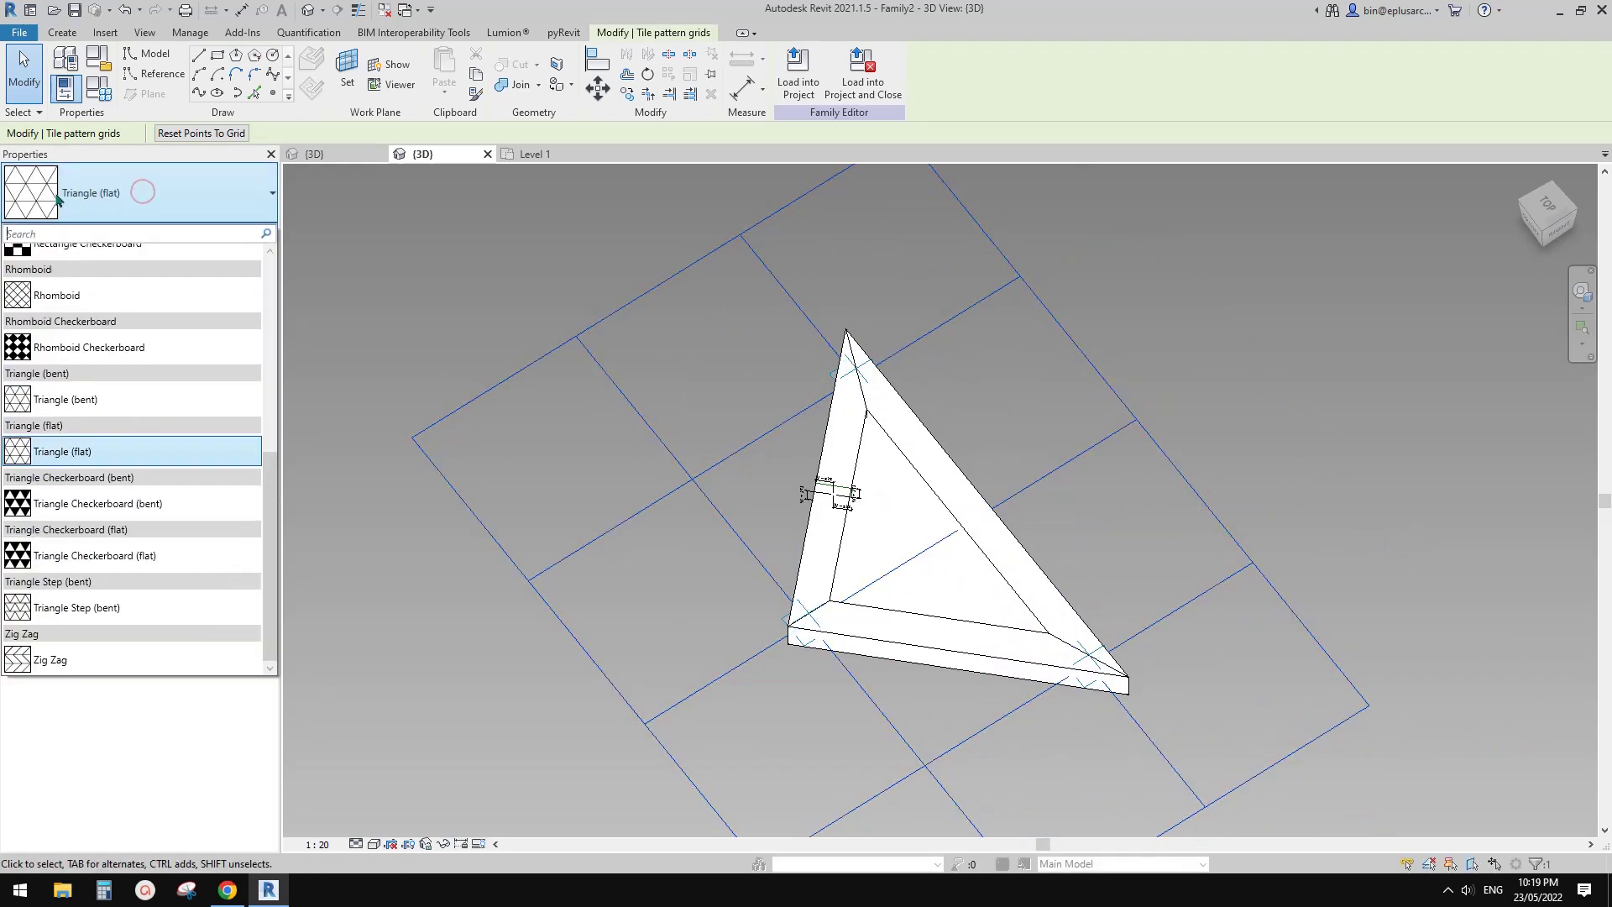
{"action": "scroll", "coordinate": [113, 411], "scroll_direction": "up", "scroll_amount": 2}
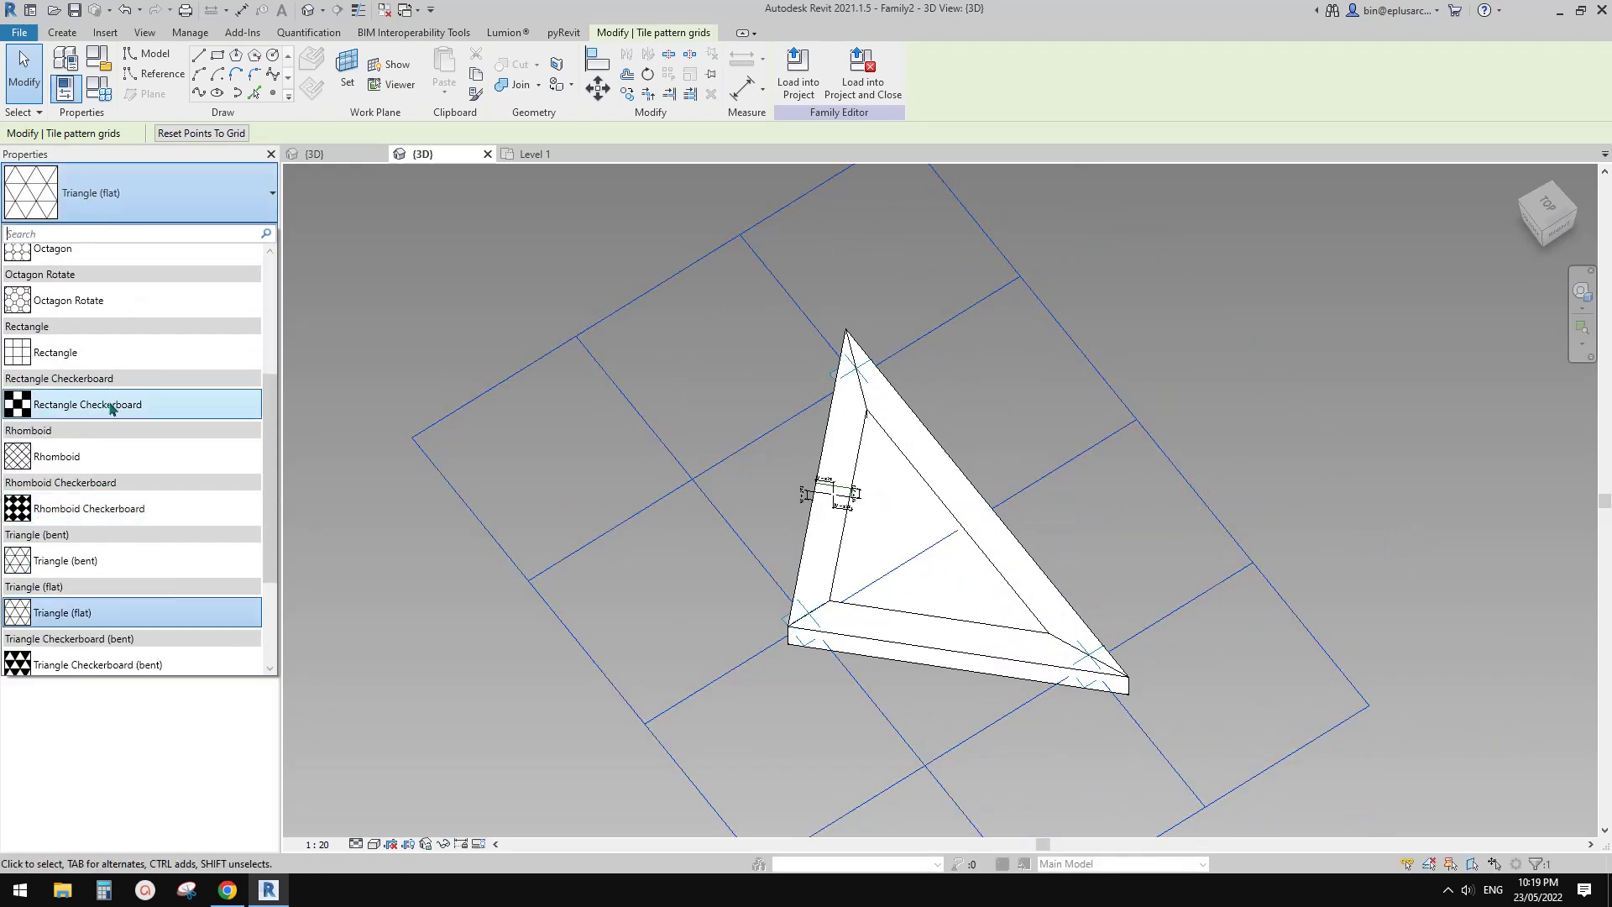
{"action": "scroll", "coordinate": [134, 450], "scroll_direction": "up", "scroll_amount": 2}
{"action": "left_click", "coordinate": [98, 433]}
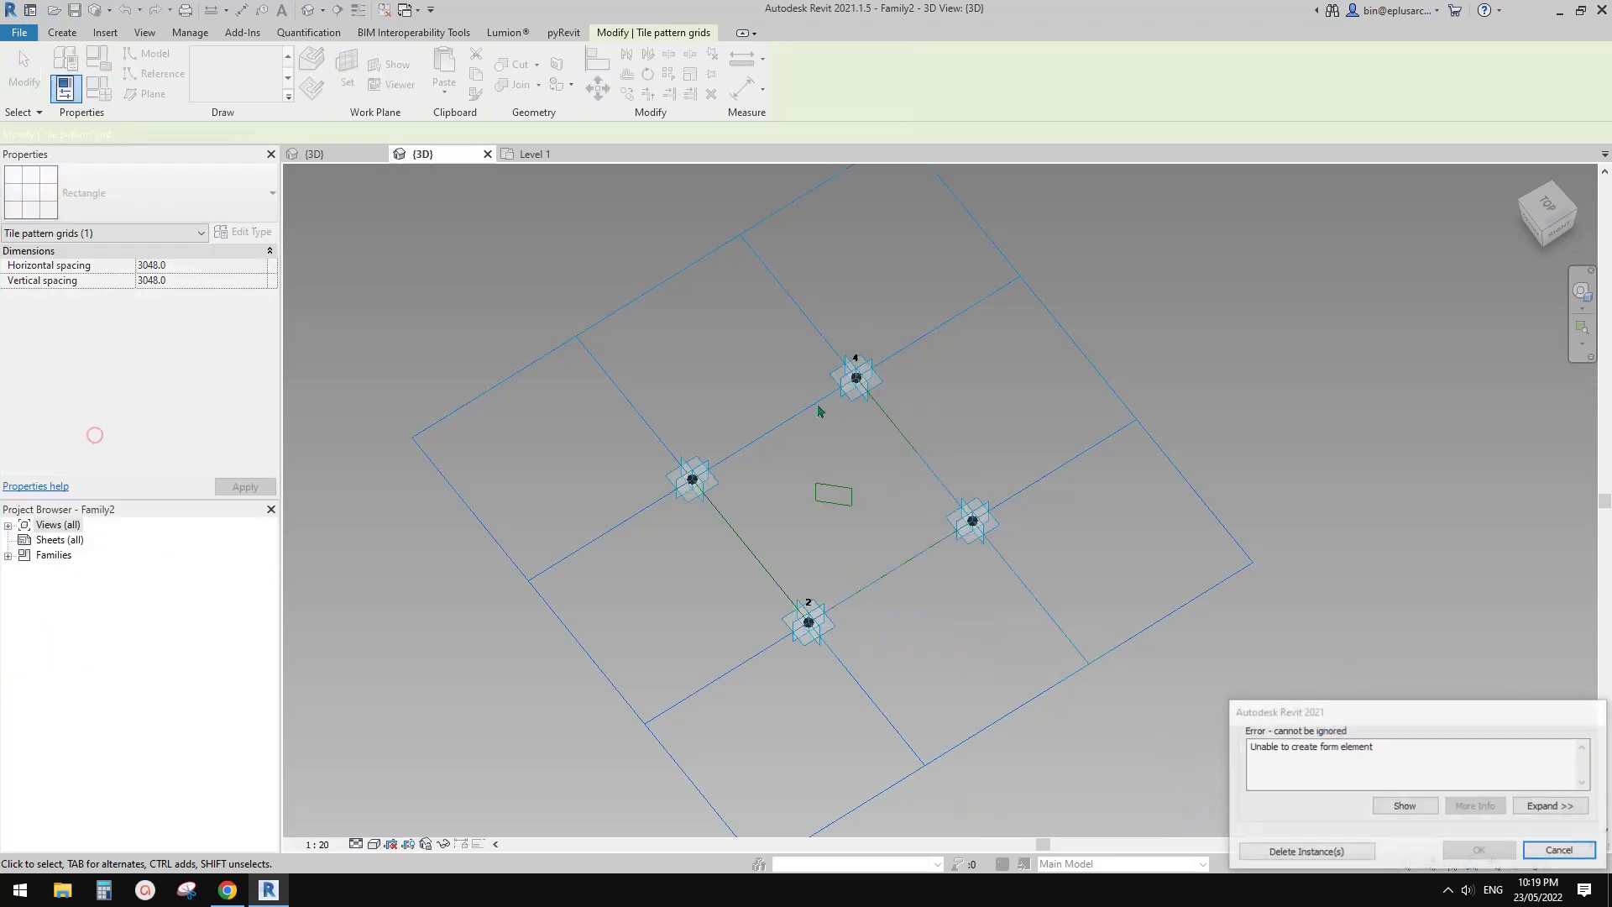
{"action": "left_click", "coordinate": [1308, 857]}
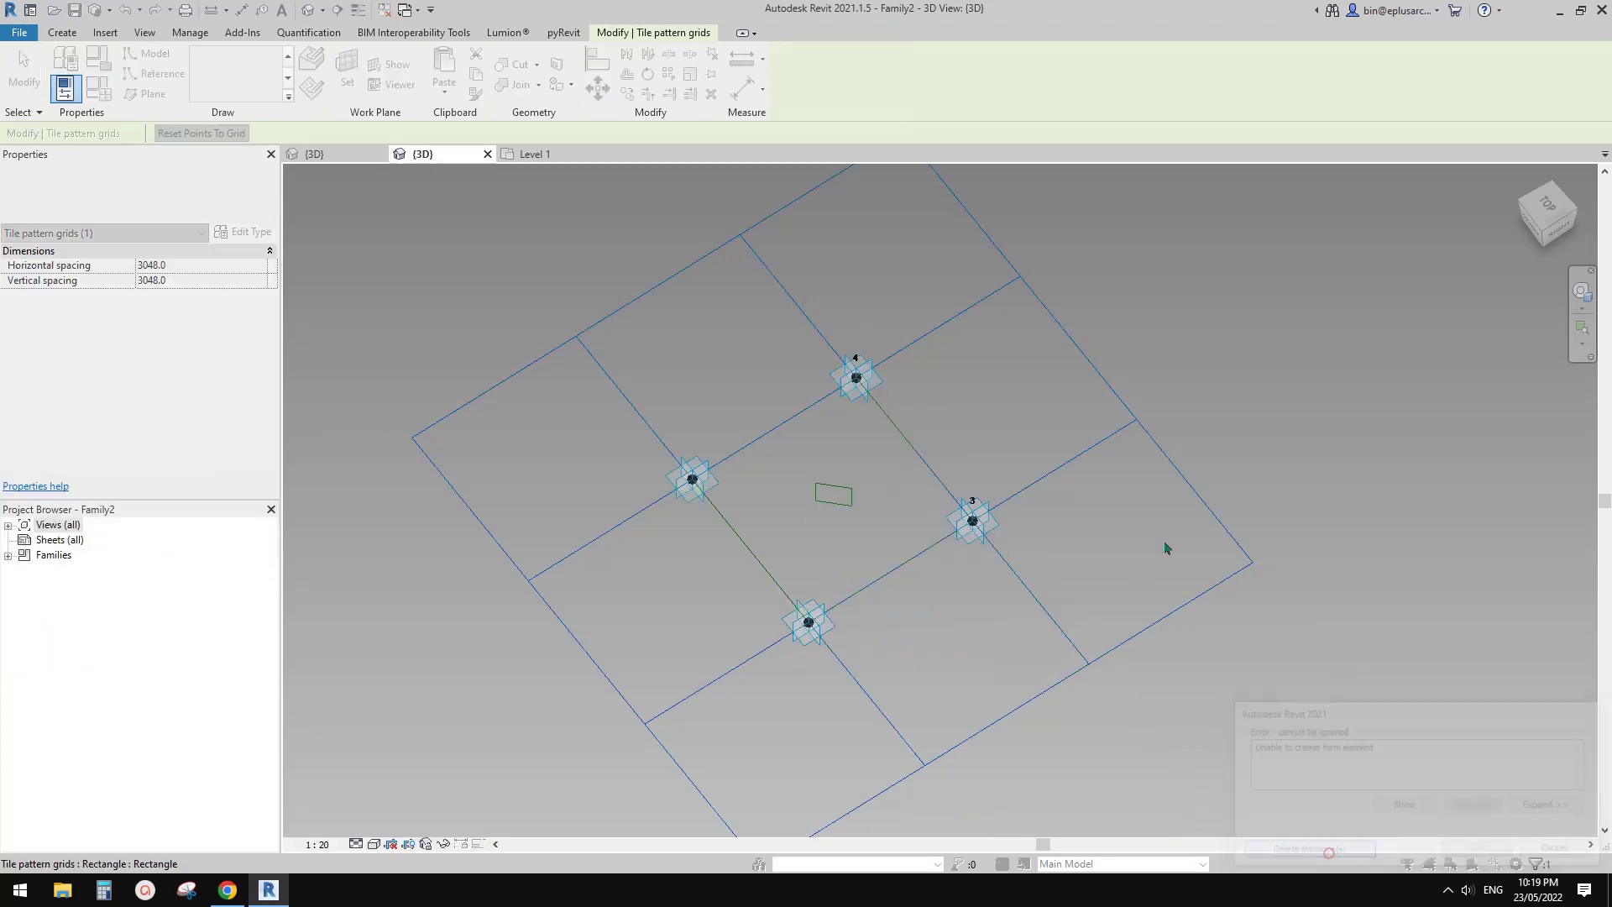
- Switch to the building photo in Chrome and capture it with the blank area beside it using Snipping Tool
{"action": "left_click", "coordinate": [228, 889]}
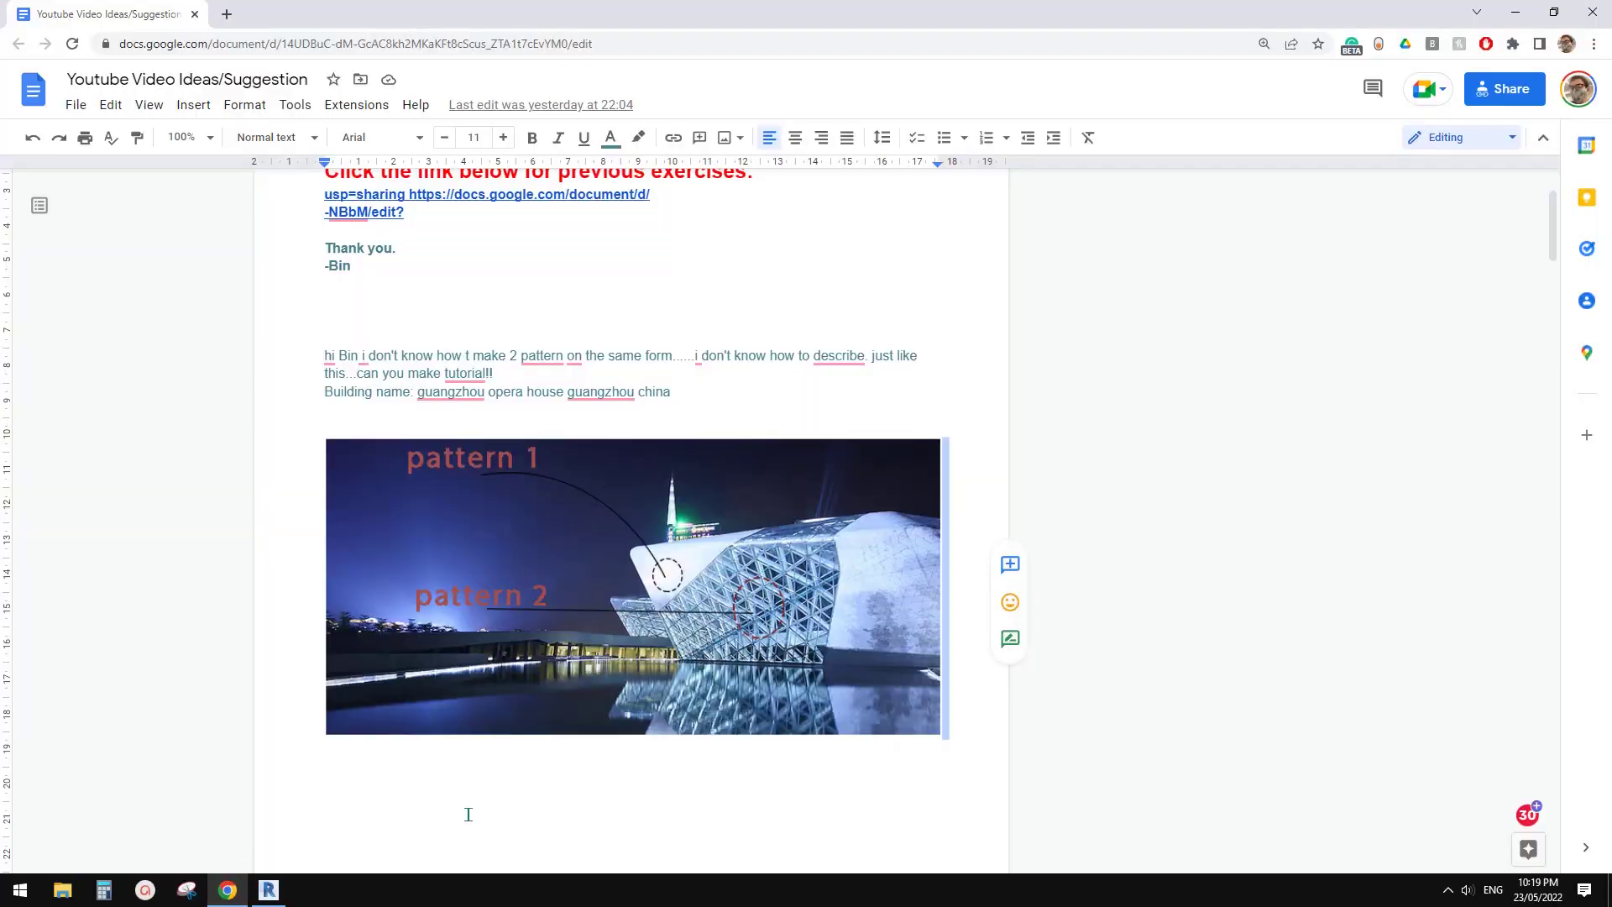
{"action": "left_click", "coordinate": [187, 890]}
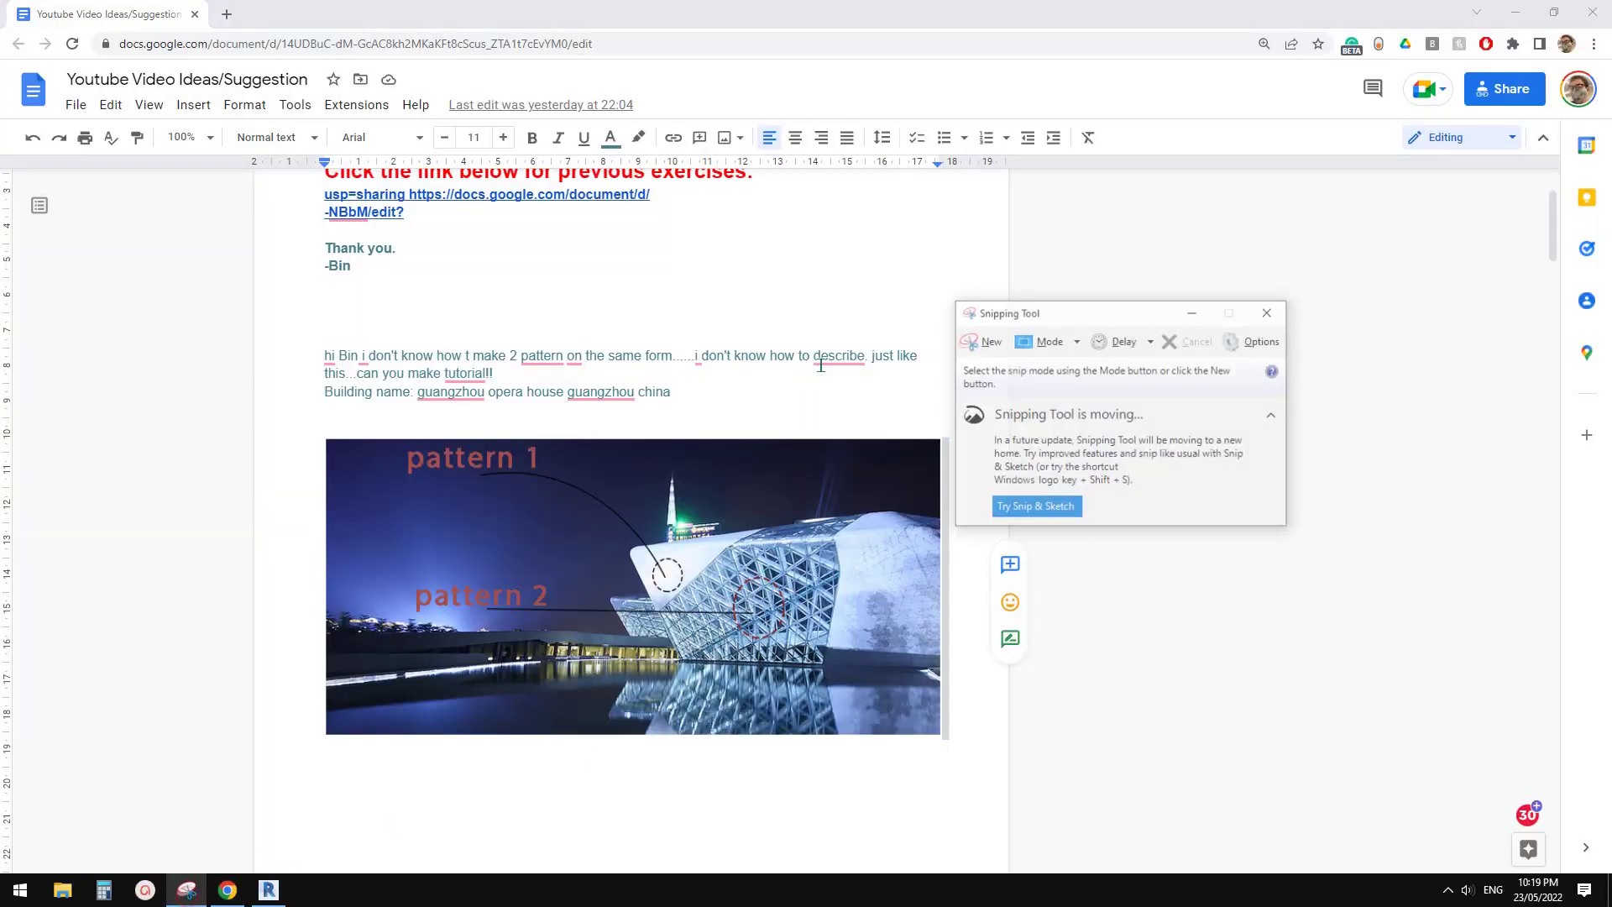
{"action": "left_click", "coordinate": [982, 342]}
{"action": "left_click_drag", "start_coordinate": [510, 261], "coordinate": [1335, 838]}
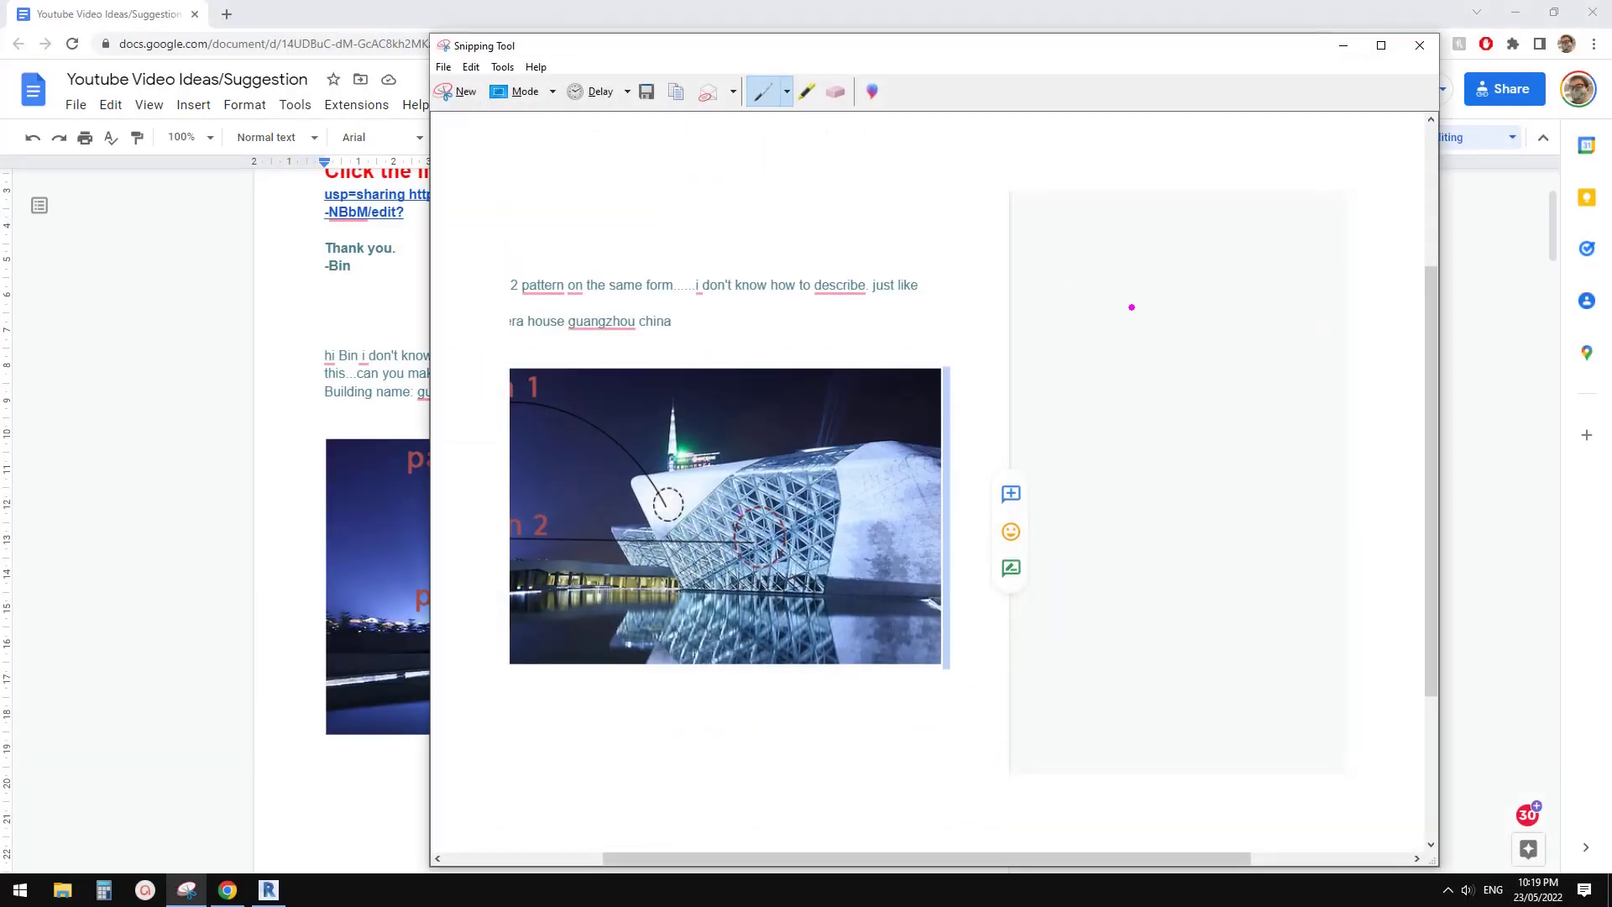
- Sketch a diamond-shaped grid cell from four crossing pen strokes in the blank area beside the captured photo
{"action": "mouse_move", "coordinate": [1134, 275]}
{"action": "left_mouse_down"}
{"action": "mouse_move", "coordinate": [1052, 420]}
{"action": "mouse_move", "coordinate": [1049, 460]}
{"action": "left_mouse_up"}
{"action": "left_click_drag", "start_coordinate": [1026, 345], "coordinate": [1201, 617]}
{"action": "mouse_move", "coordinate": [1082, 207]}
{"action": "left_mouse_down"}
{"action": "mouse_move", "coordinate": [1213, 319]}
{"action": "mouse_move", "coordinate": [1273, 412]}
{"action": "left_mouse_up"}
{"action": "left_click_drag", "start_coordinate": [1294, 298], "coordinate": [1135, 575]}
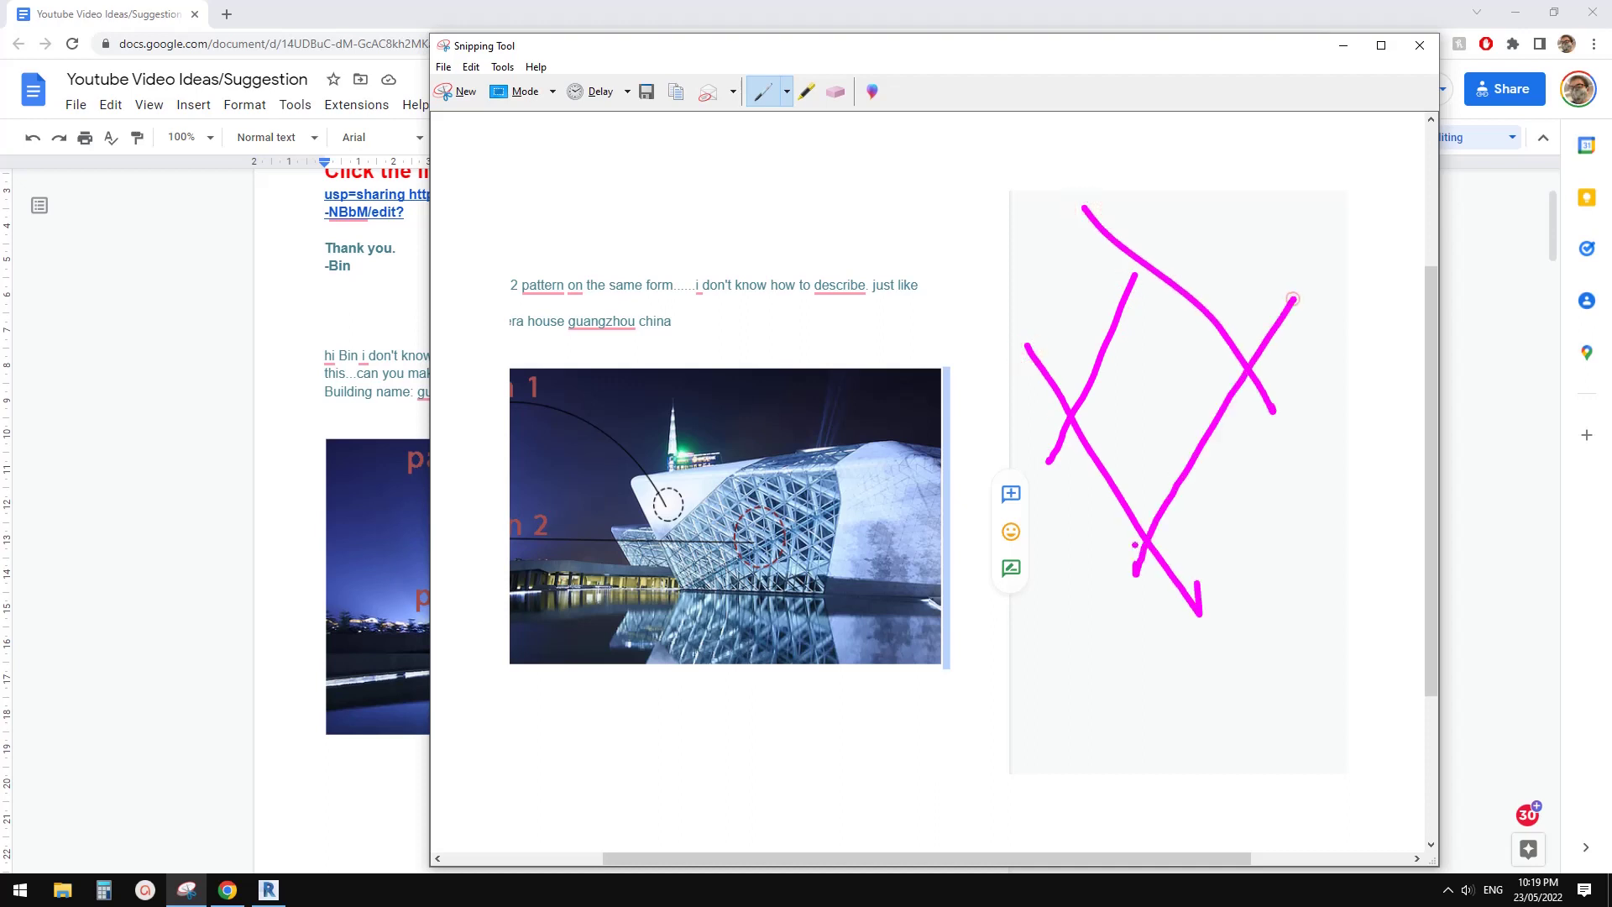
- Draw wavy strokes along the cell's edges and diagonal, and extend more members outward from its corners to show the framing pattern
{"action": "left_click_drag", "start_coordinate": [1159, 223], "coordinate": [1113, 324]}
{"action": "left_click_drag", "start_coordinate": [1143, 271], "coordinate": [1095, 366]}
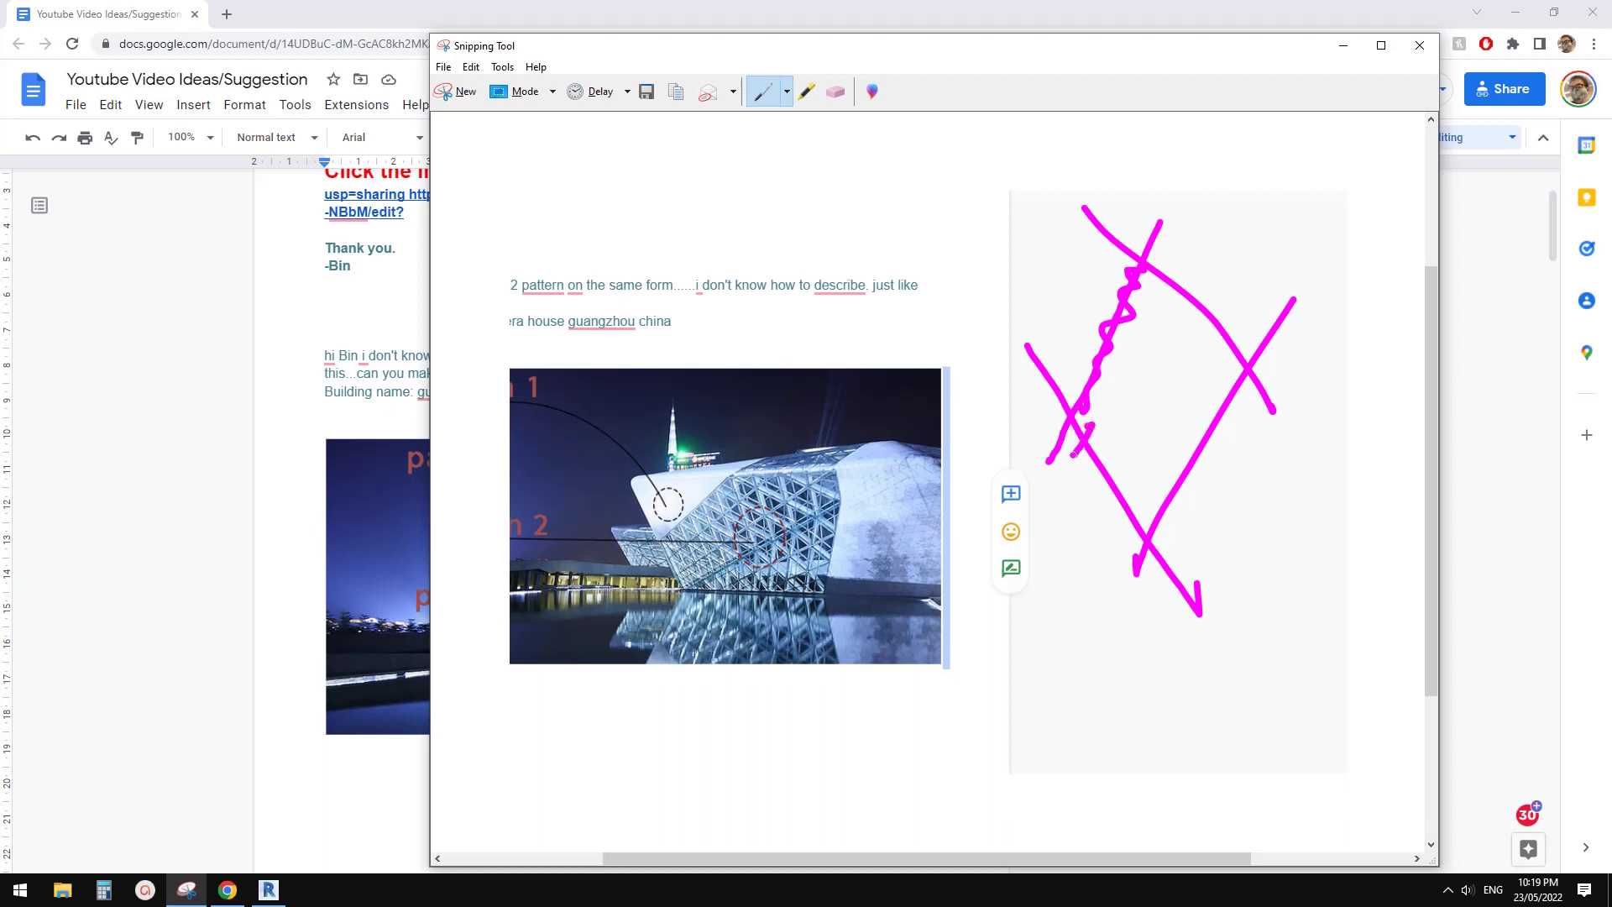
{"action": "left_click_drag", "start_coordinate": [1098, 478], "coordinate": [1127, 514]}
{"action": "left_click_drag", "start_coordinate": [1081, 412], "coordinate": [1245, 369]}
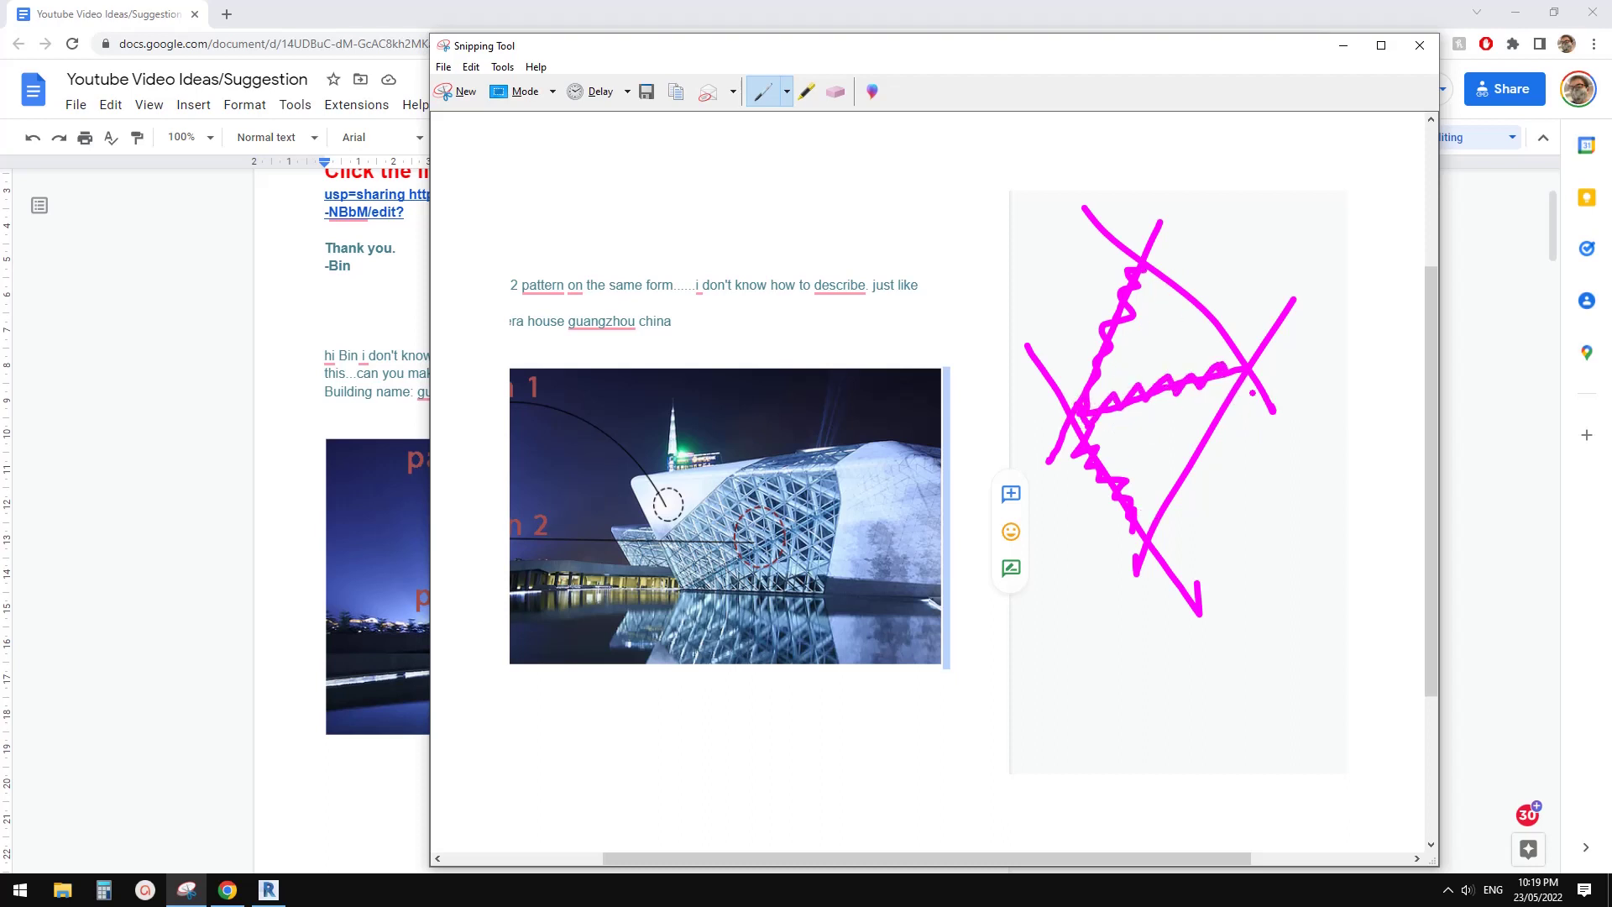
{"action": "mouse_move", "coordinate": [1197, 445]}
{"action": "left_mouse_down"}
{"action": "mouse_move", "coordinate": [1159, 526]}
{"action": "mouse_move", "coordinate": [1299, 526]}
{"action": "left_mouse_up"}
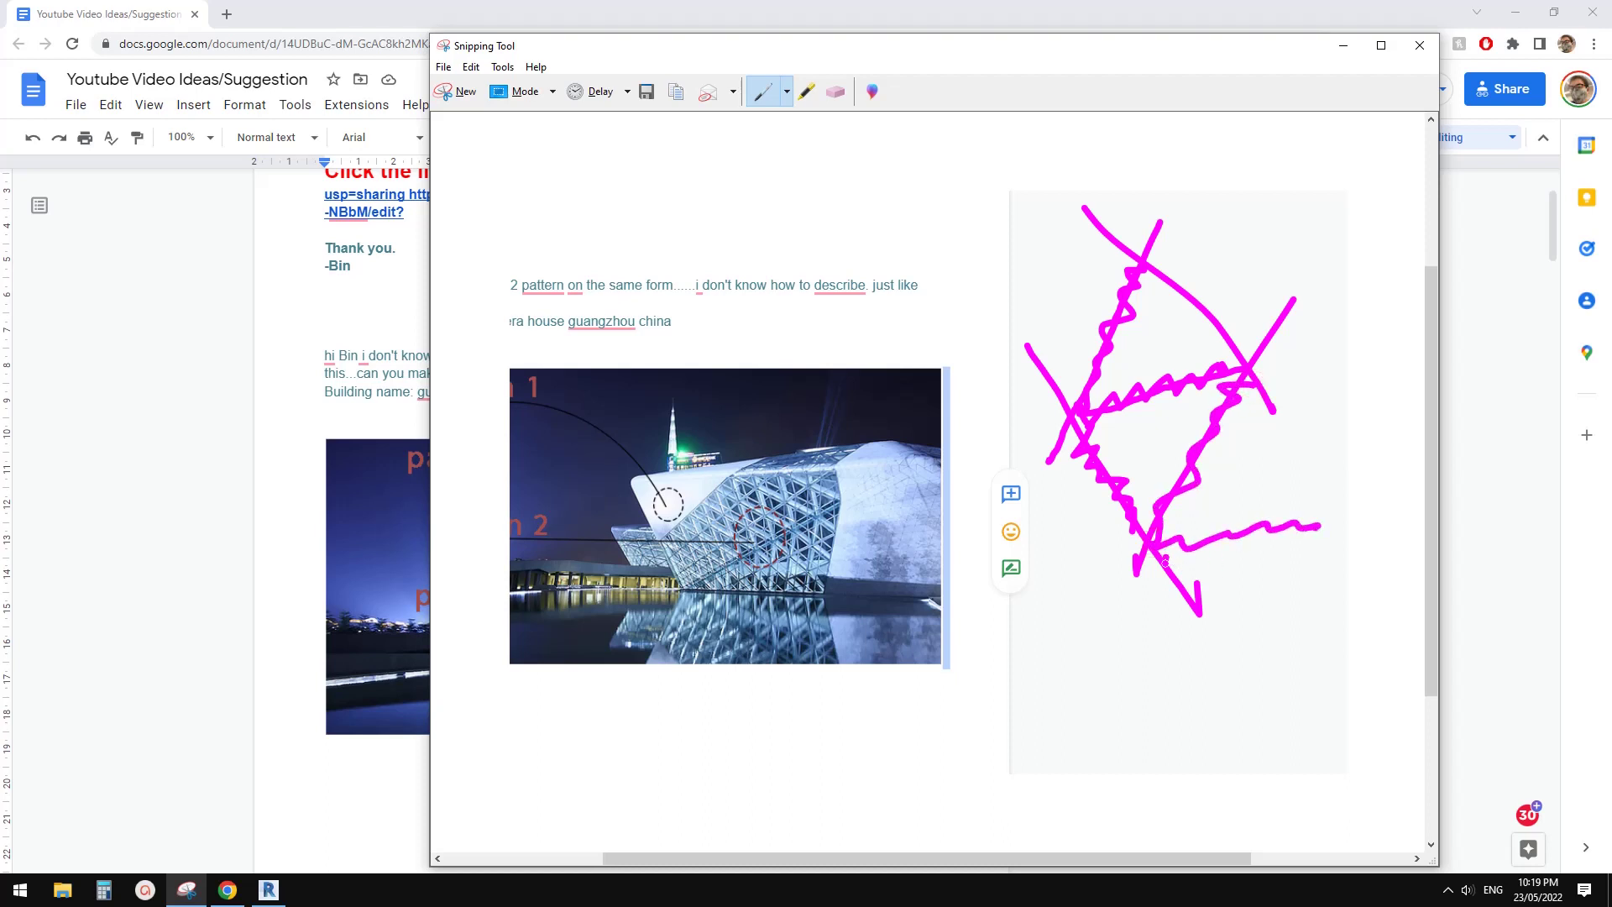
{"action": "left_click_drag", "start_coordinate": [1165, 561], "coordinate": [1270, 681]}
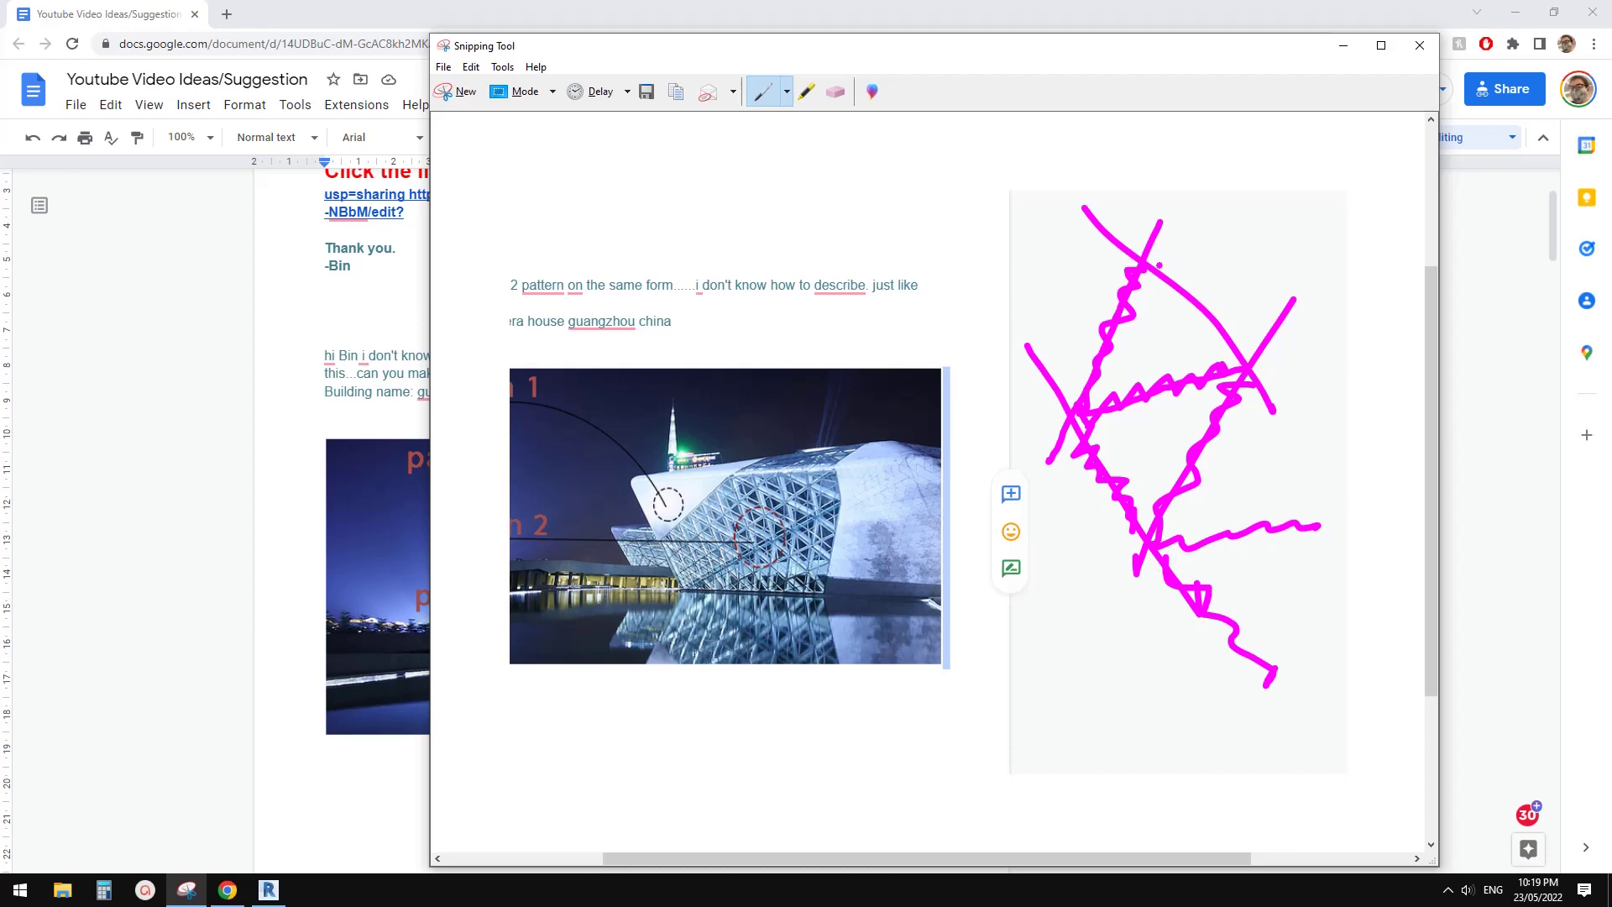
{"action": "left_click_drag", "start_coordinate": [1151, 255], "coordinate": [1224, 343]}
{"action": "left_click_drag", "start_coordinate": [1158, 209], "coordinate": [1189, 157]}
{"action": "left_click_drag", "start_coordinate": [1155, 258], "coordinate": [1288, 251]}
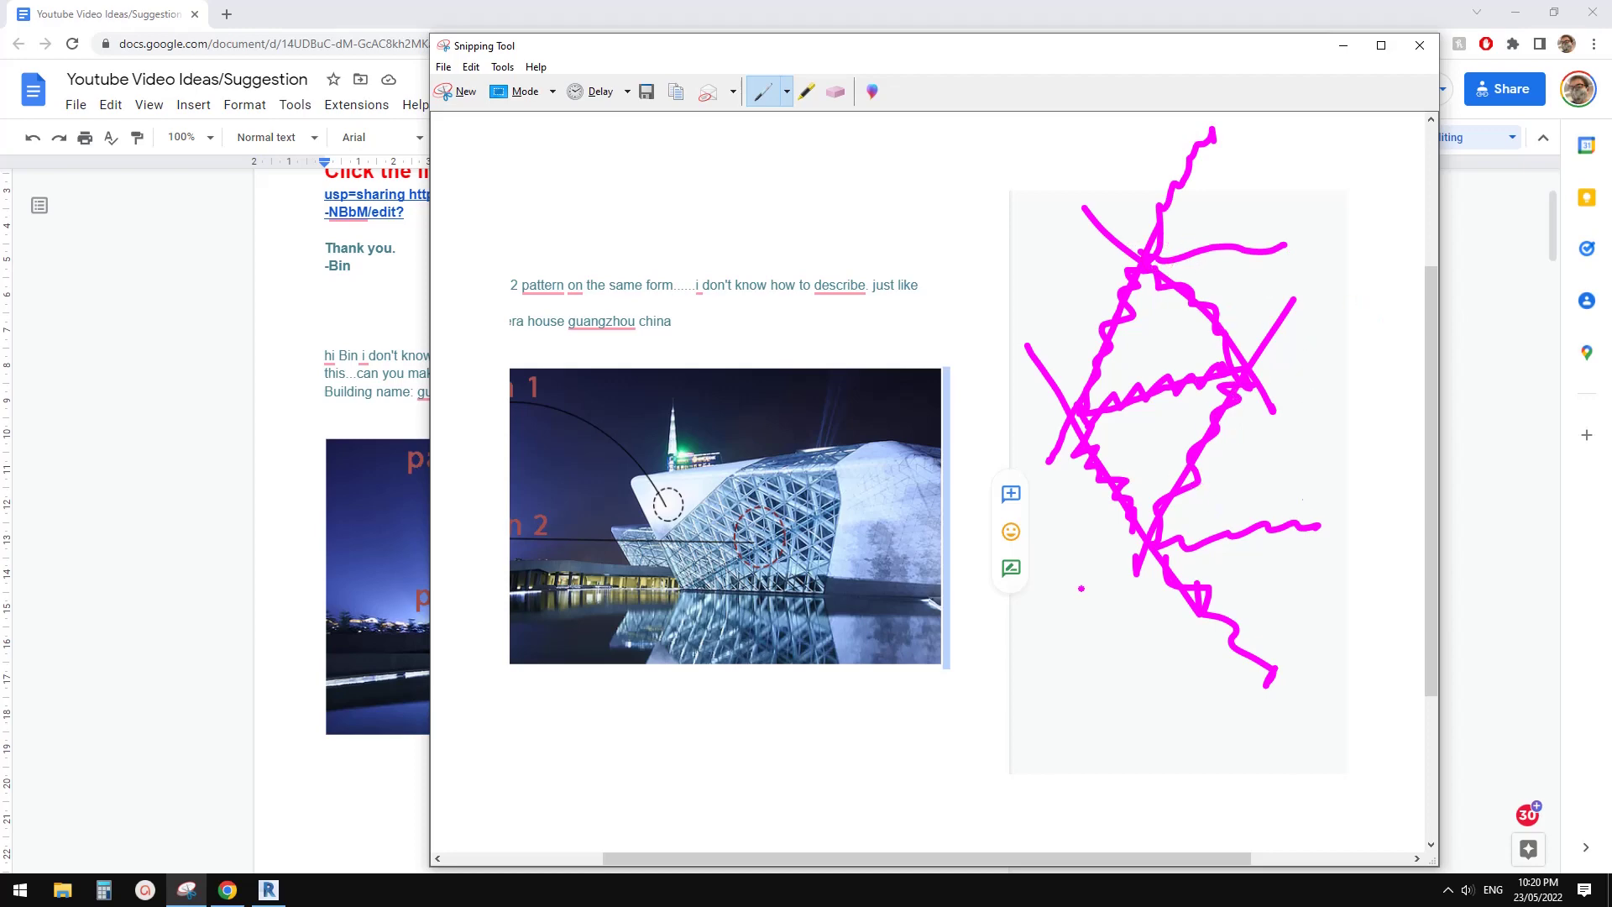
- Compare the rectangular tile grid and its reference points in Revit with the sketched framing pattern in Snipping Tool
{"action": "left_click", "coordinate": [269, 889]}
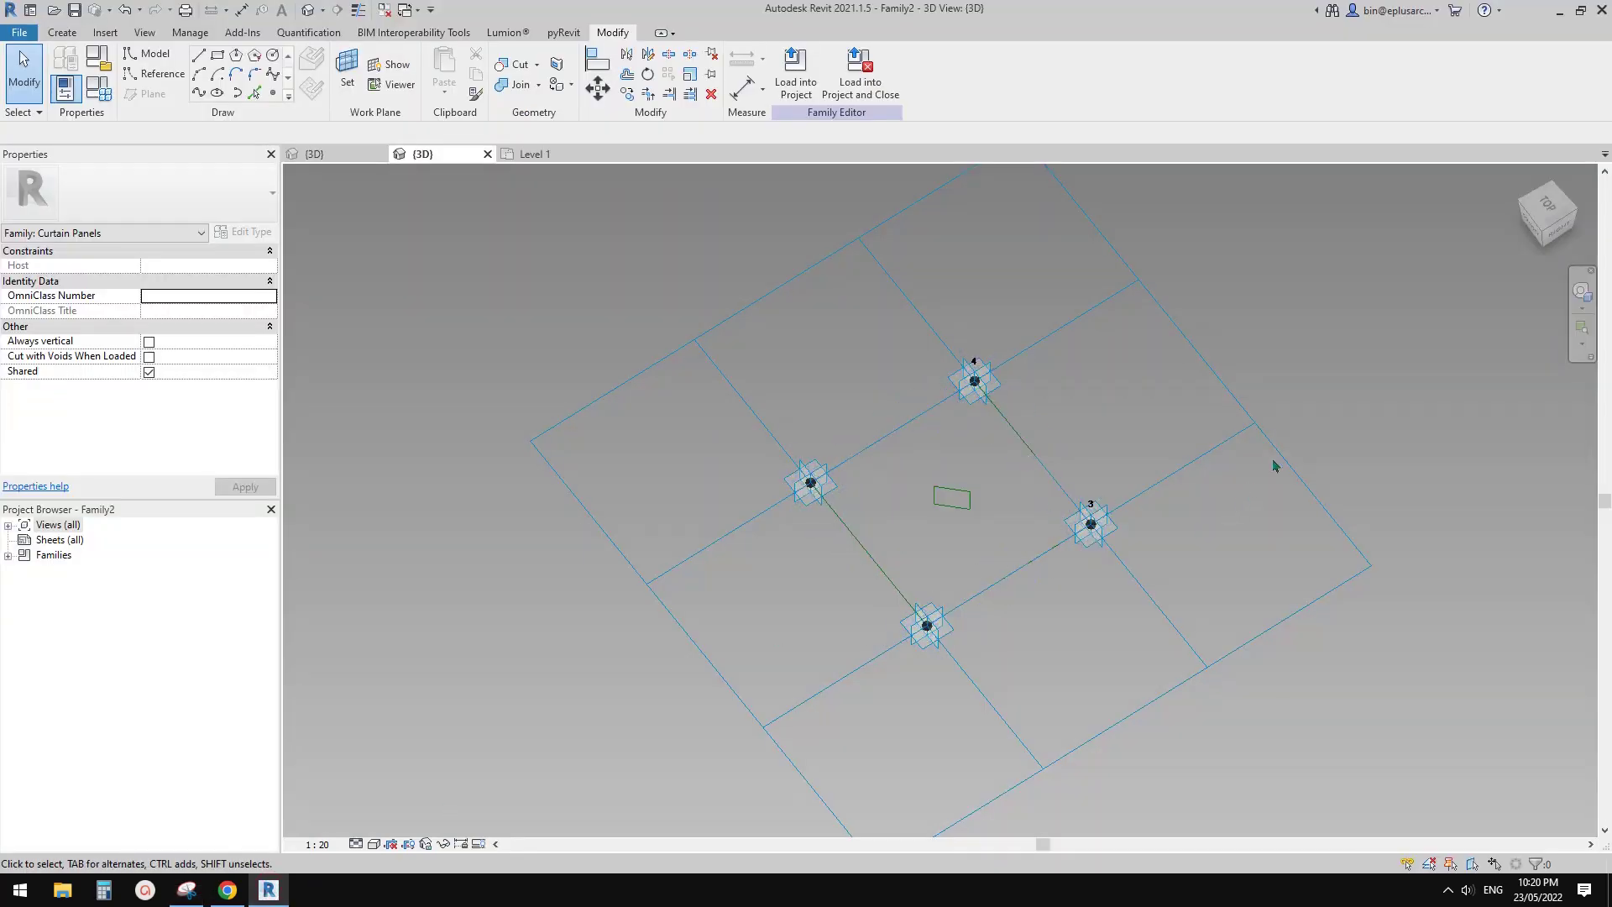
{"action": "left_click", "coordinate": [1134, 500]}
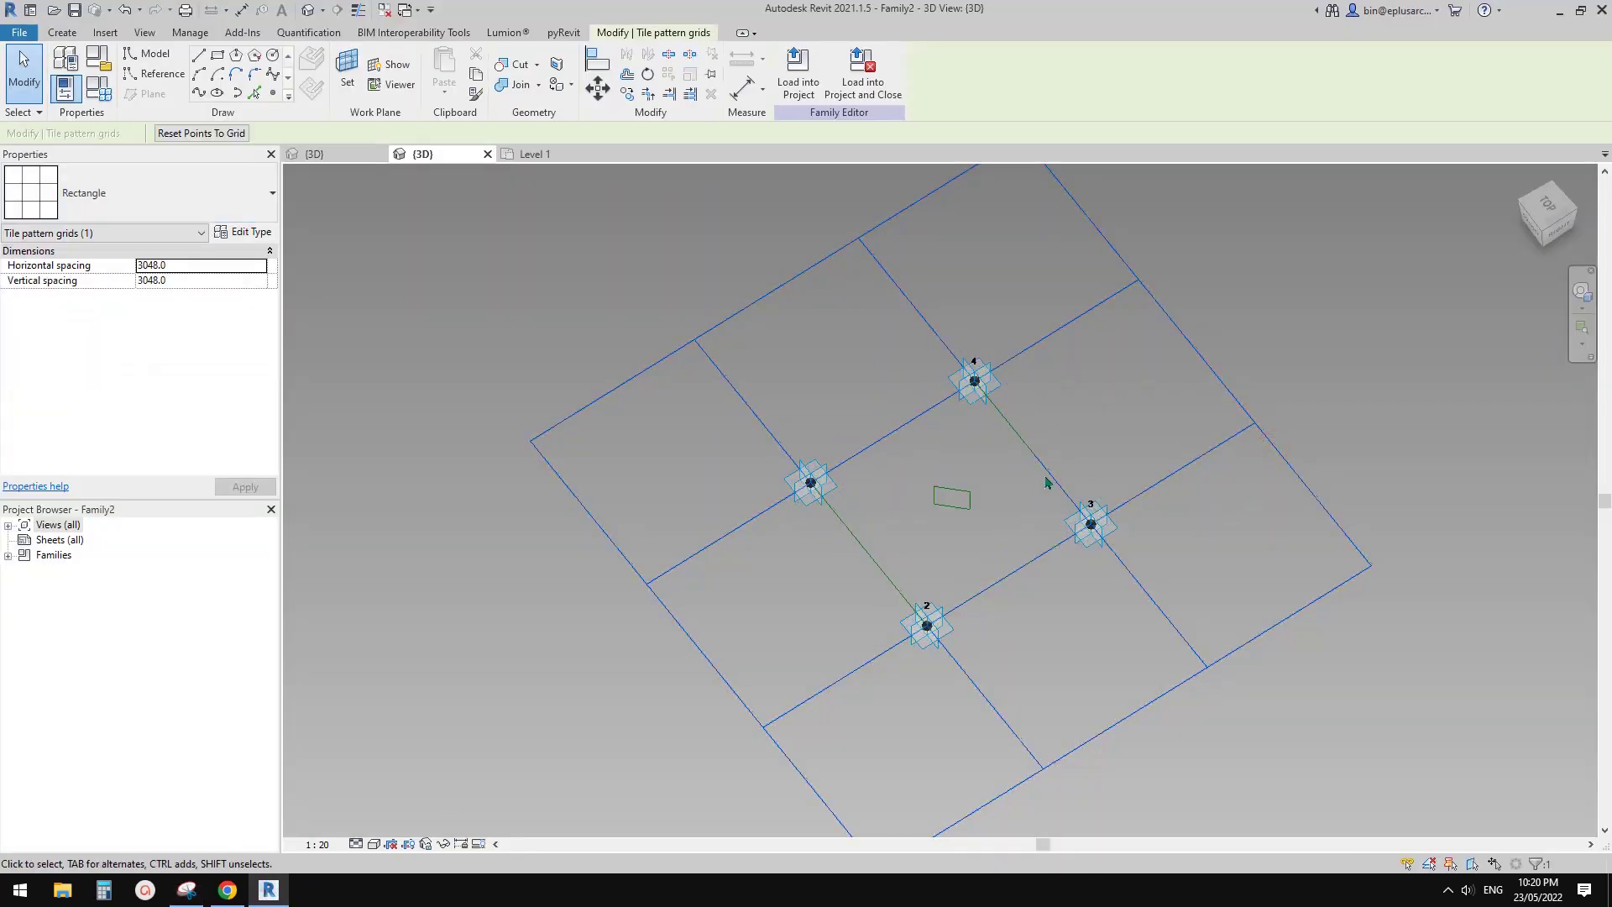
{"action": "key", "text": "Escape"}
{"action": "middle_click_drag", "start_coordinate": [1200, 528], "coordinate": [1238, 494]}
{"action": "middle_click_drag", "start_coordinate": [1158, 440], "coordinate": [1147, 468]}
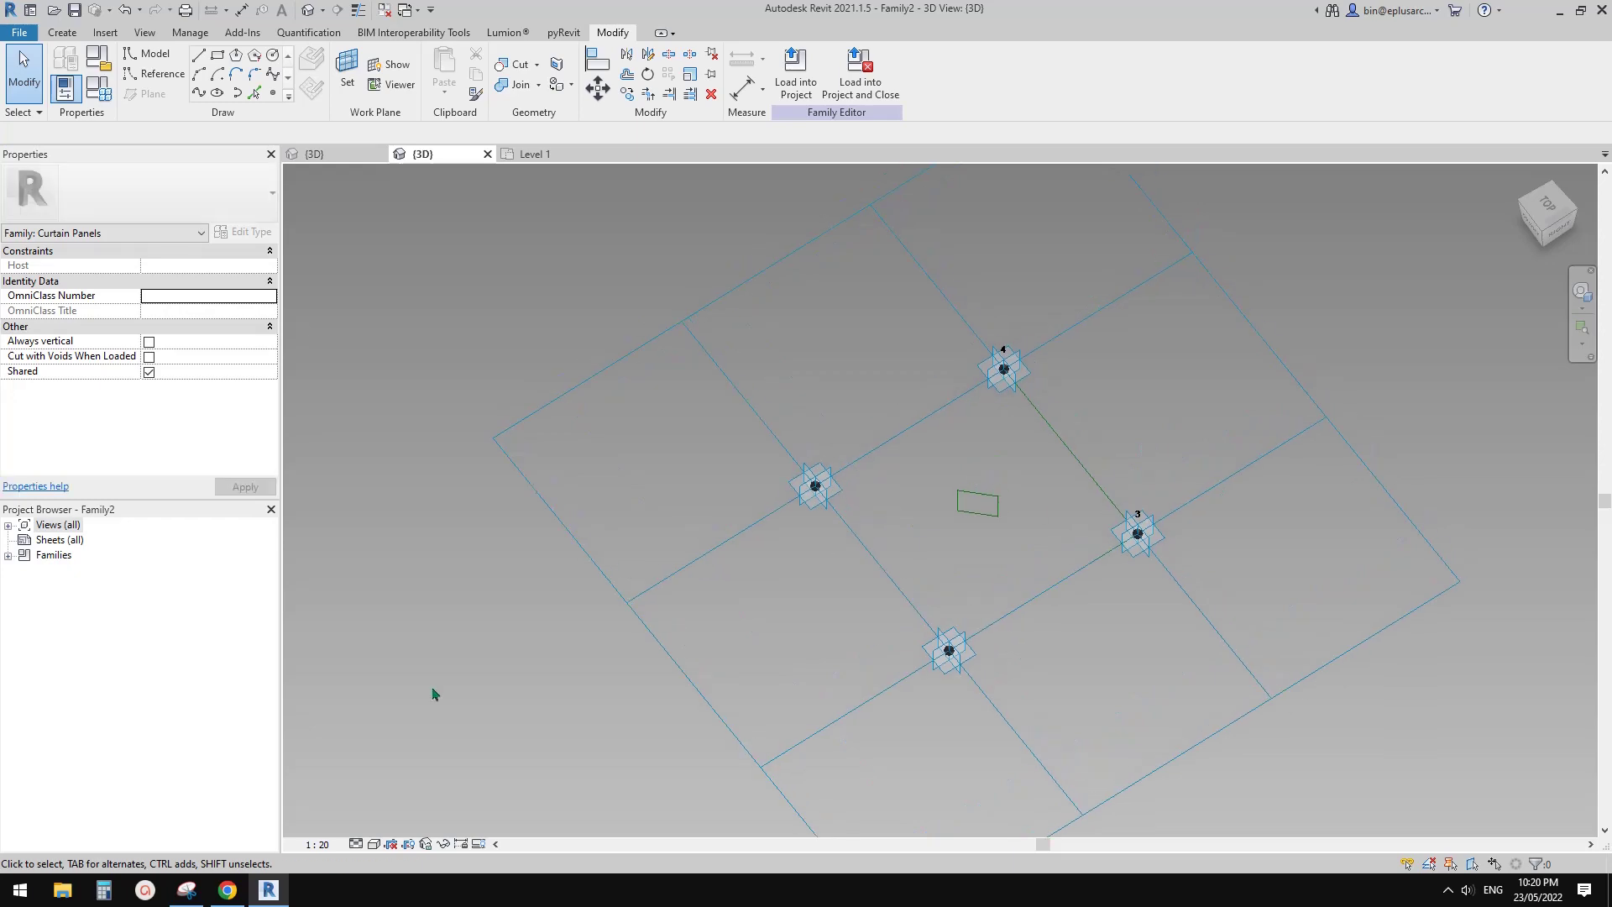
{"action": "left_click", "coordinate": [268, 889]}
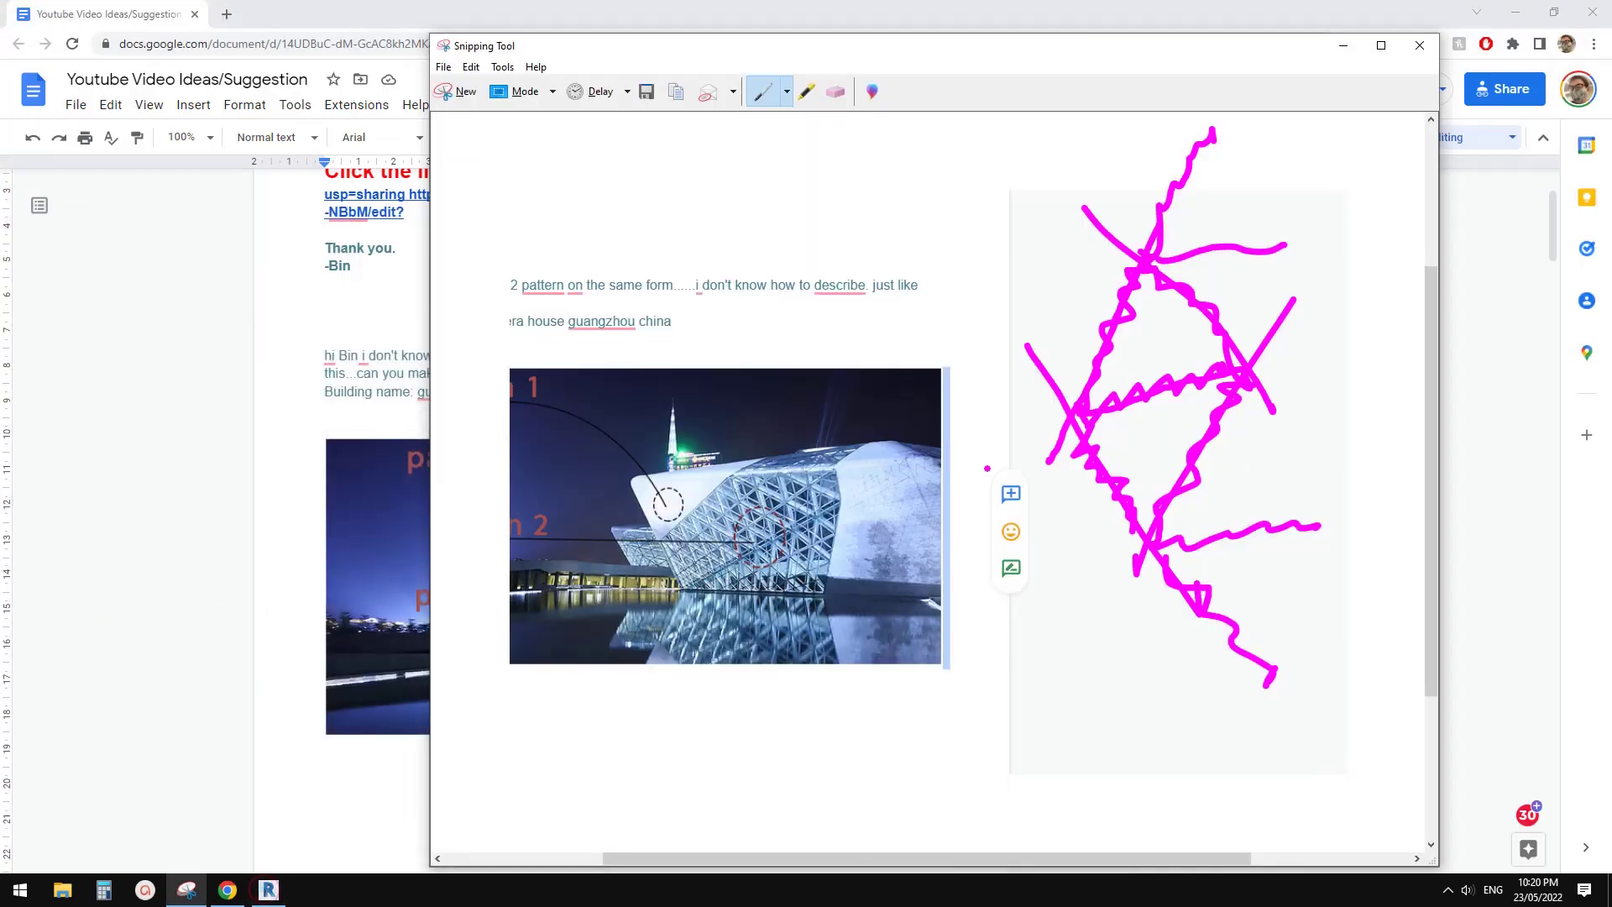
{"action": "left_click", "coordinate": [267, 889]}
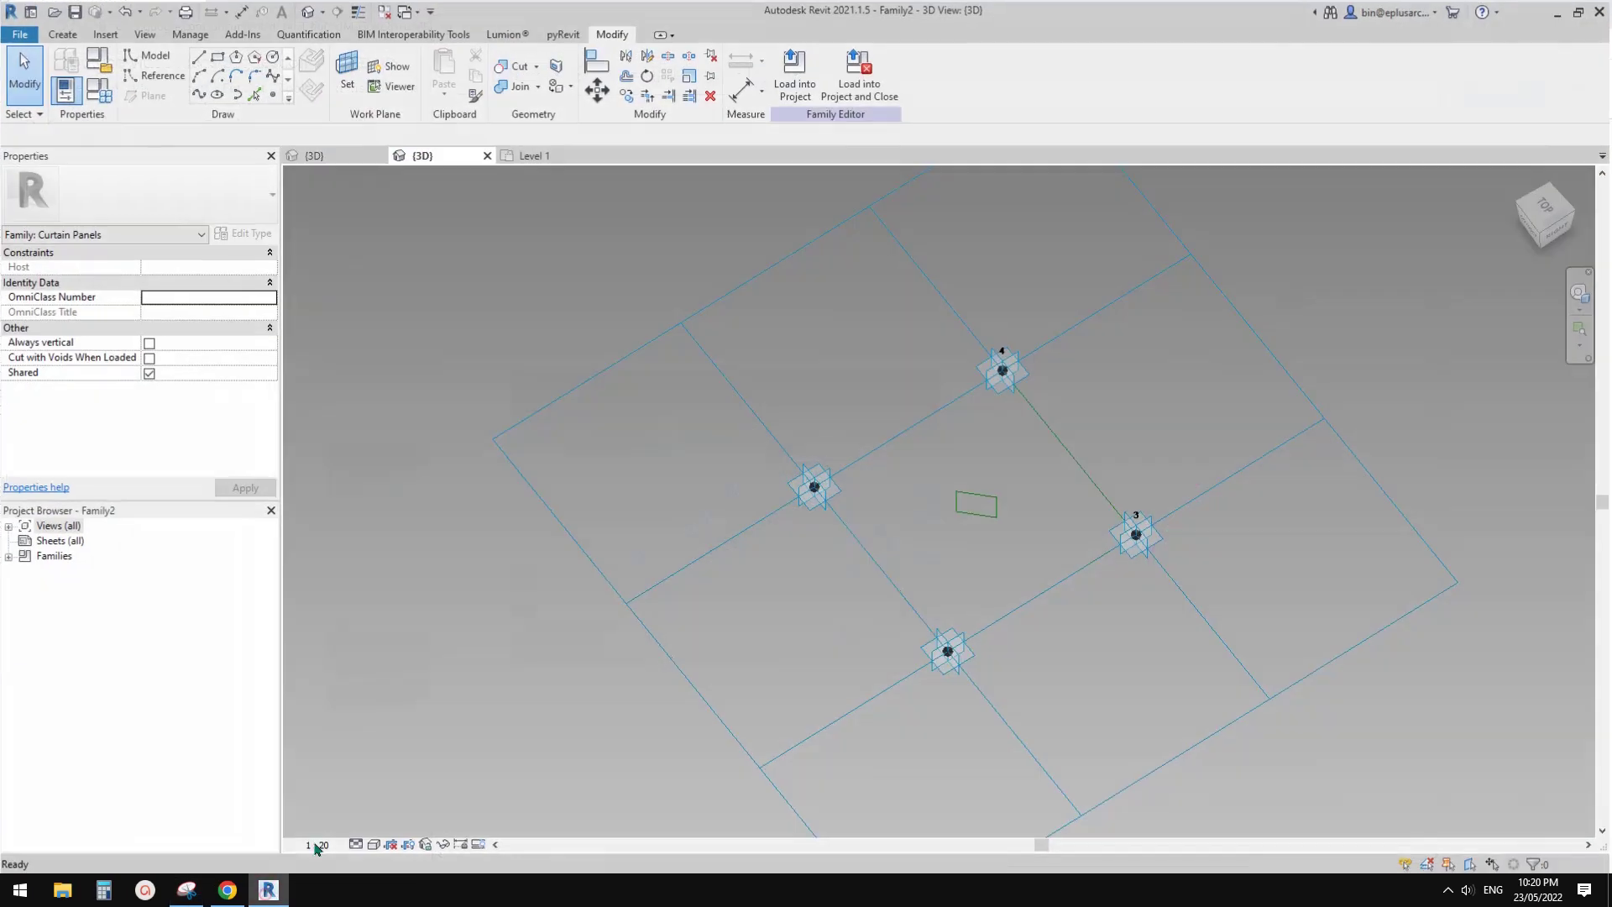
{"action": "left_click", "coordinate": [269, 890]}
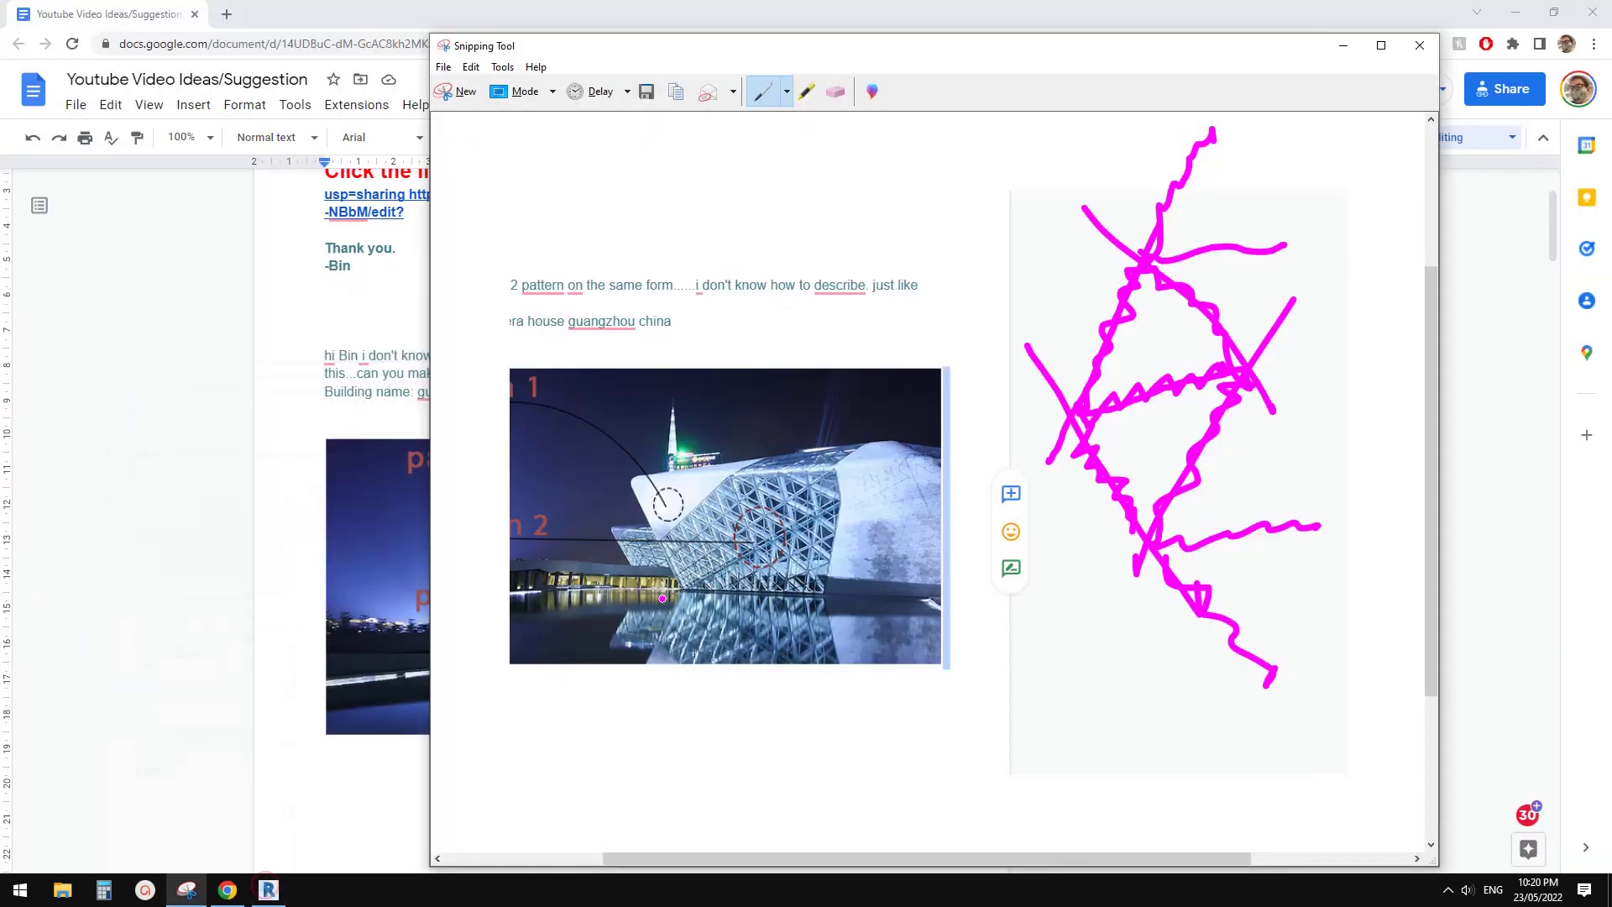
{"action": "left_click", "coordinate": [269, 890]}
- Open the mass family's Level 1 plan and its 3D view to review the two curved surfaces
{"action": "left_click", "coordinate": [533, 154]}
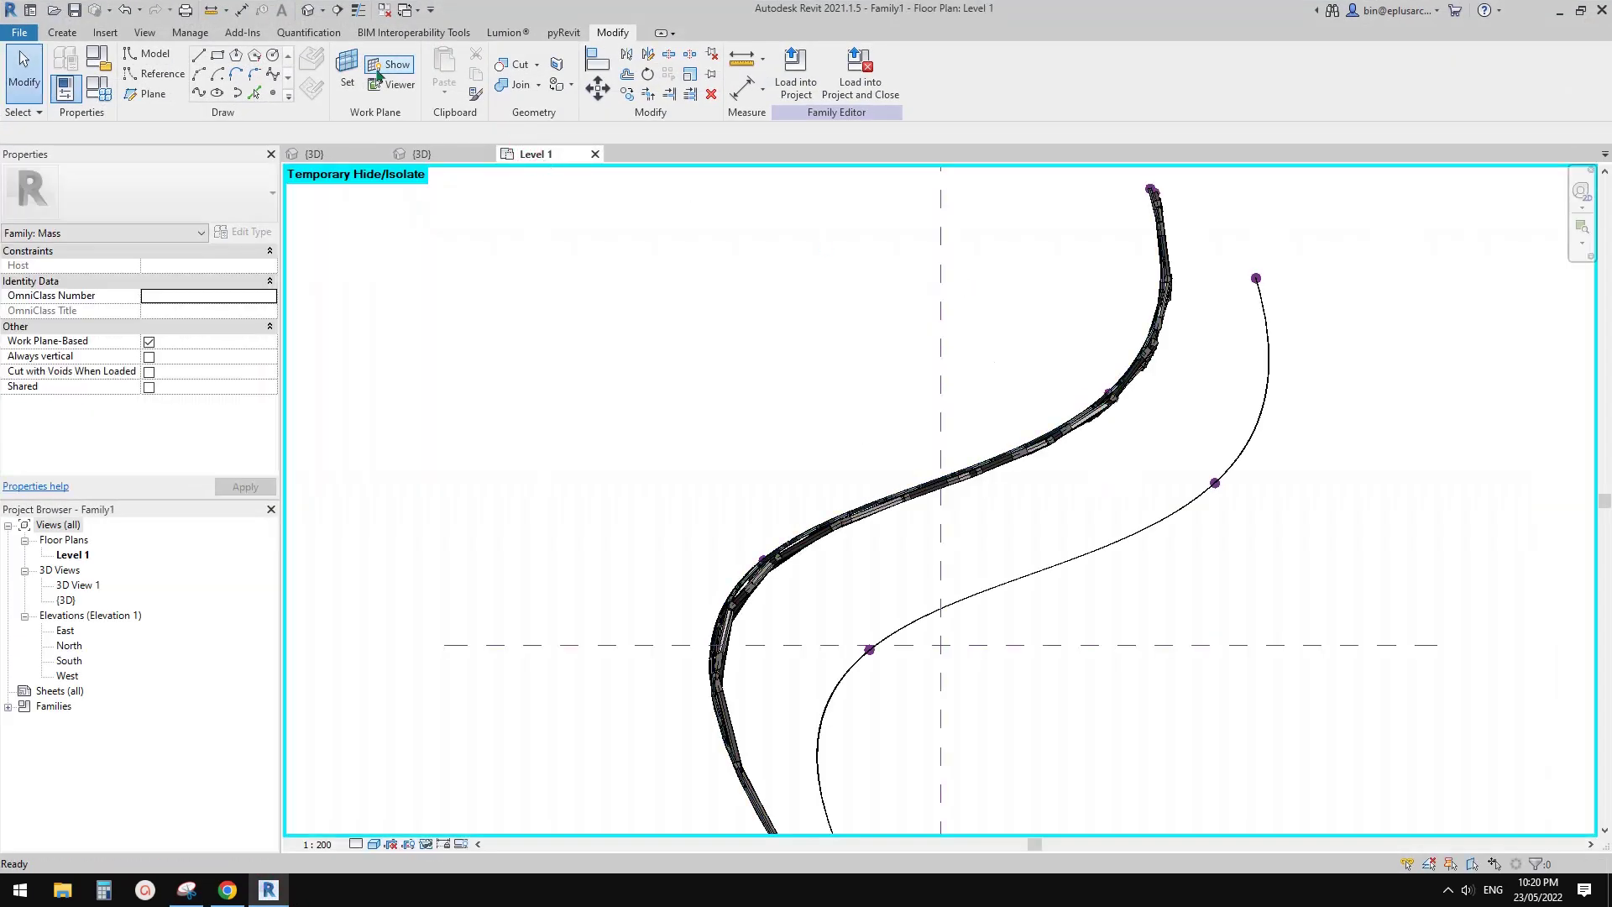
{"action": "left_click", "coordinate": [309, 12]}
{"action": "scroll", "coordinate": [1217, 564], "scroll_direction": "down", "scroll_amount": 2}
{"action": "mouse_move", "coordinate": [1217, 564]}
{"action": "middle_mouse_down", "text": "shift"}
{"action": "mouse_move", "coordinate": [1158, 564]}
{"action": "mouse_move", "coordinate": [1206, 569]}
{"action": "mouse_move", "coordinate": [1175, 571]}
{"action": "middle_mouse_up", "text": "shift"}
{"action": "scroll", "coordinate": [1180, 554], "scroll_direction": "up", "scroll_amount": 3}
{"action": "left_click", "coordinate": [1209, 561]}
{"action": "key", "text": "Escape"}
- Switch to Chrome and browse the Youtube Video Ideas/Suggestion document from the two-pattern request through the other reference images
{"action": "left_click", "coordinate": [226, 889]}
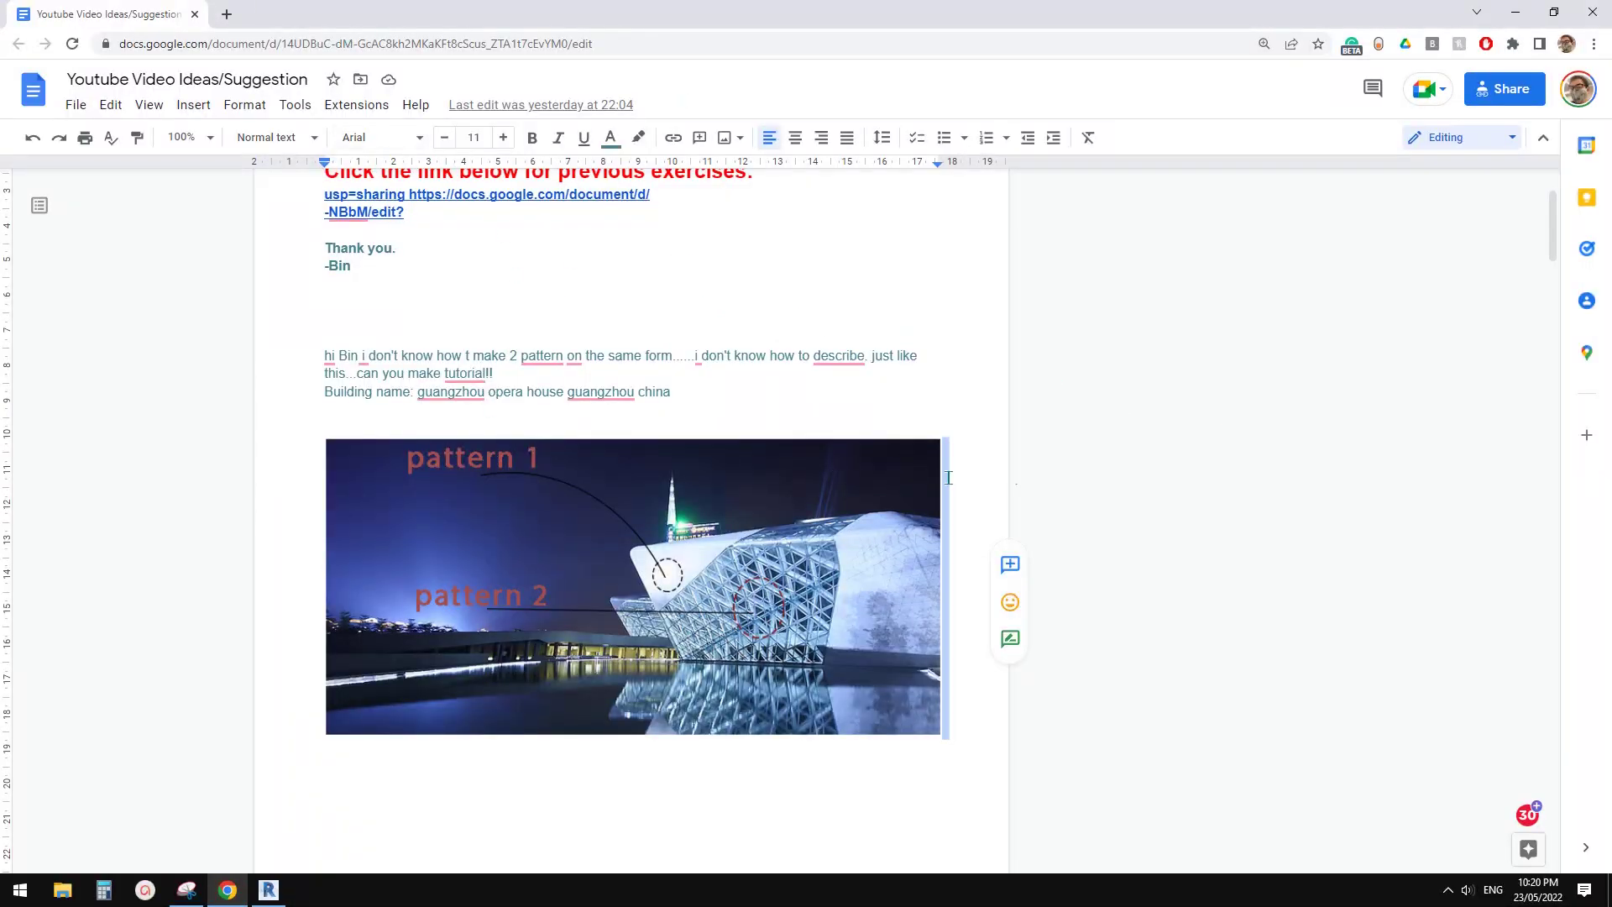
{"action": "scroll", "coordinate": [780, 463], "scroll_direction": "down", "scroll_amount": 3}
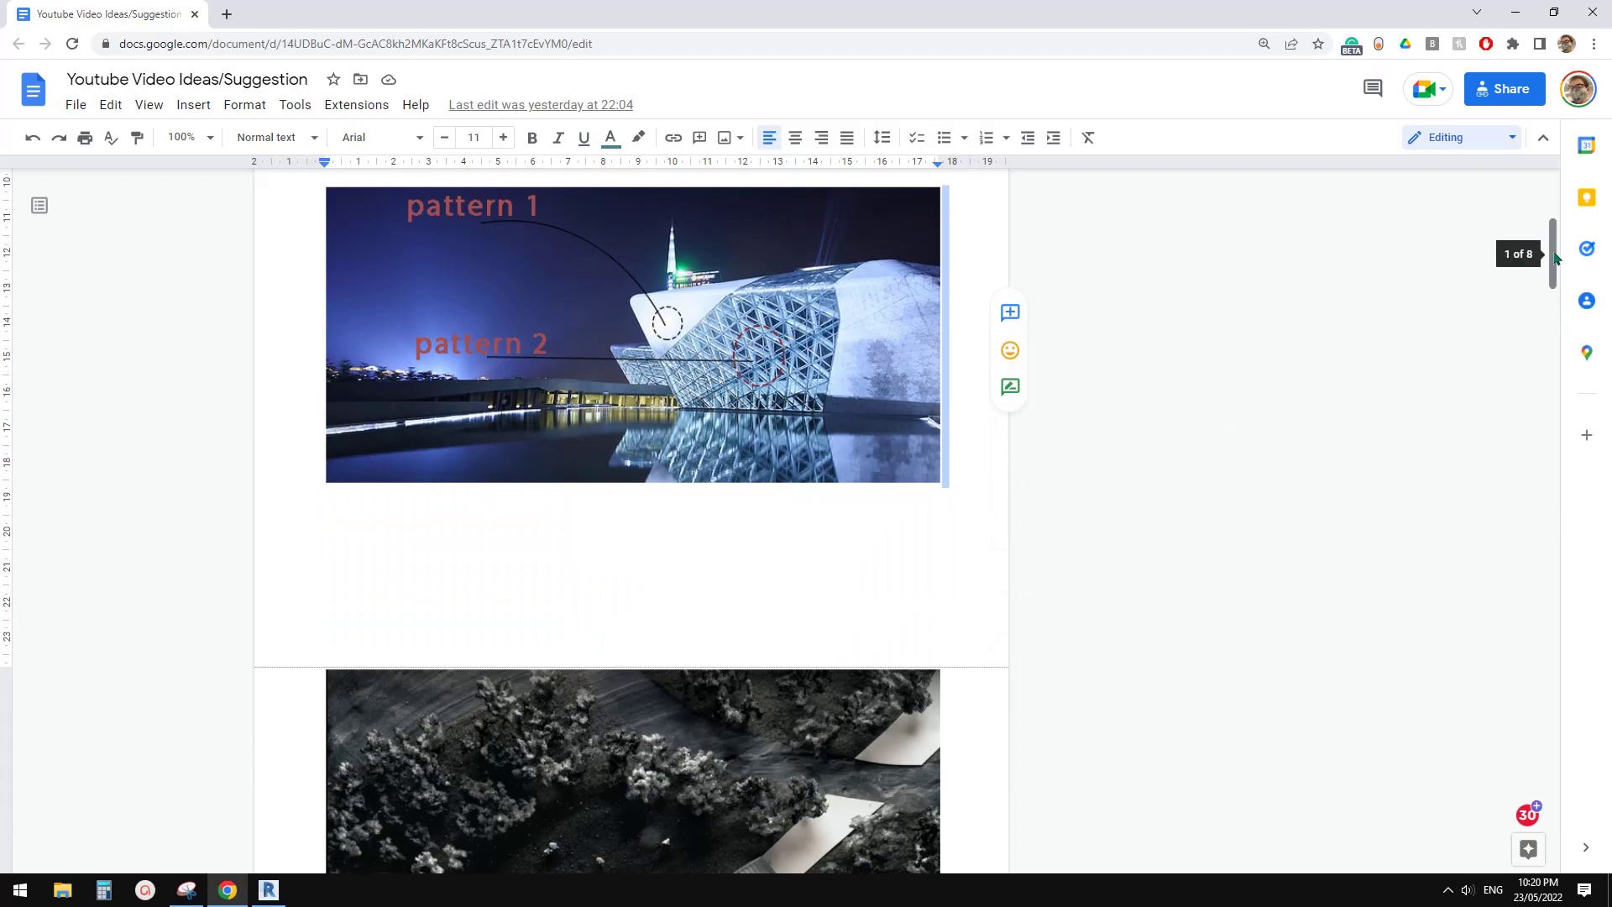
{"action": "left_click_drag", "start_coordinate": [1552, 252], "coordinate": [1536, 217]}
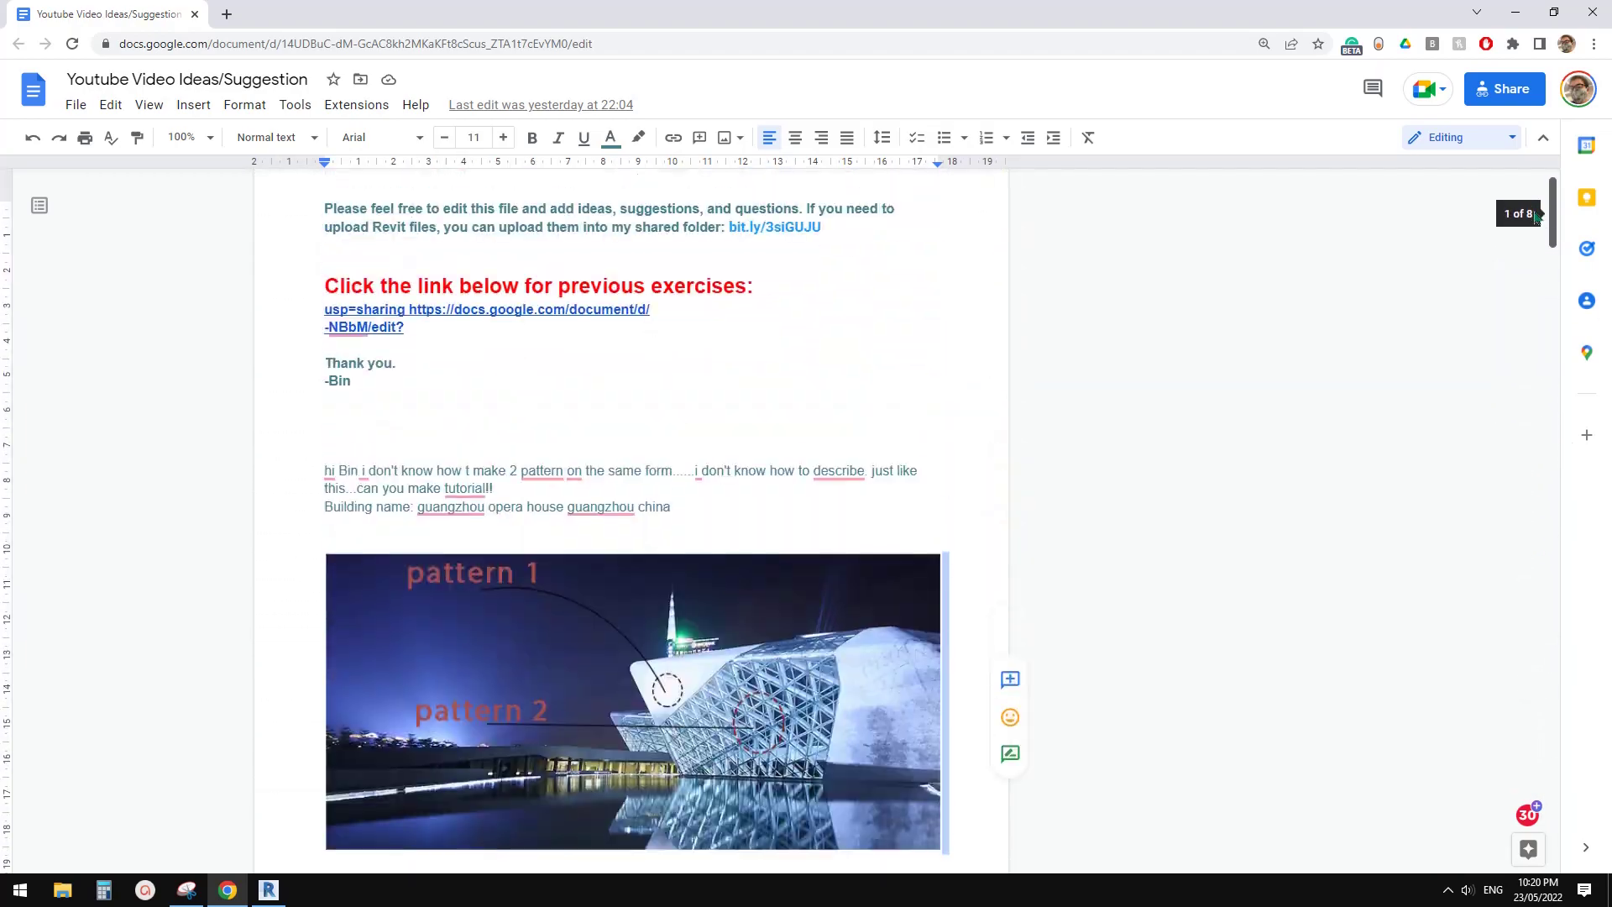
{"action": "scroll", "coordinate": [795, 564], "scroll_direction": "down", "scroll_amount": 20}
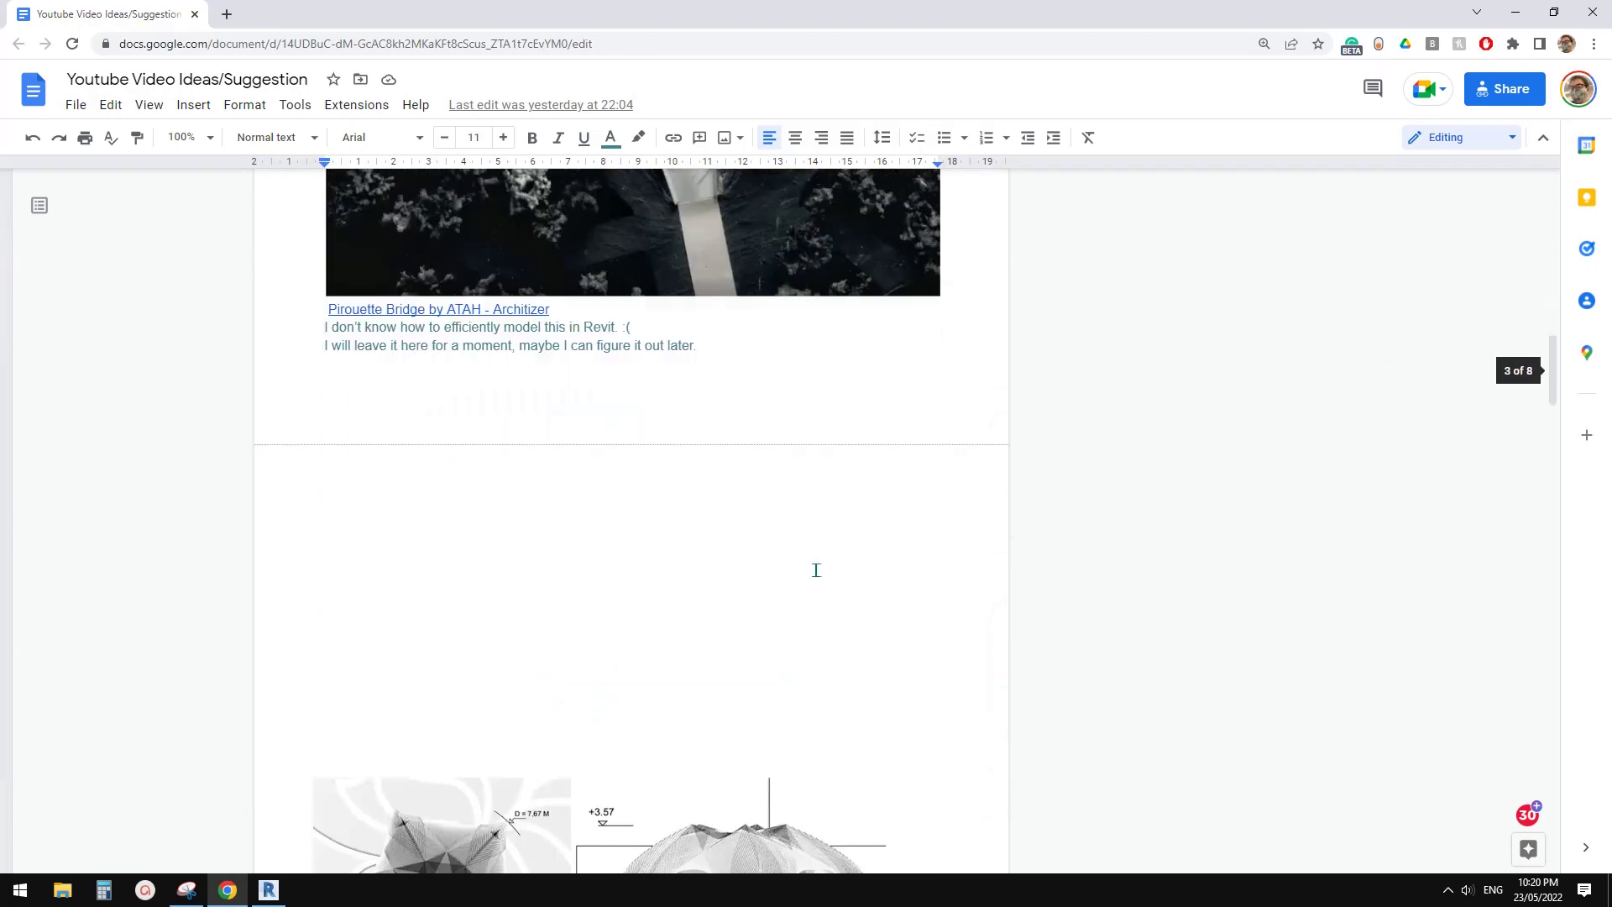
{"action": "scroll", "coordinate": [796, 564], "scroll_direction": "down", "scroll_amount": 20}
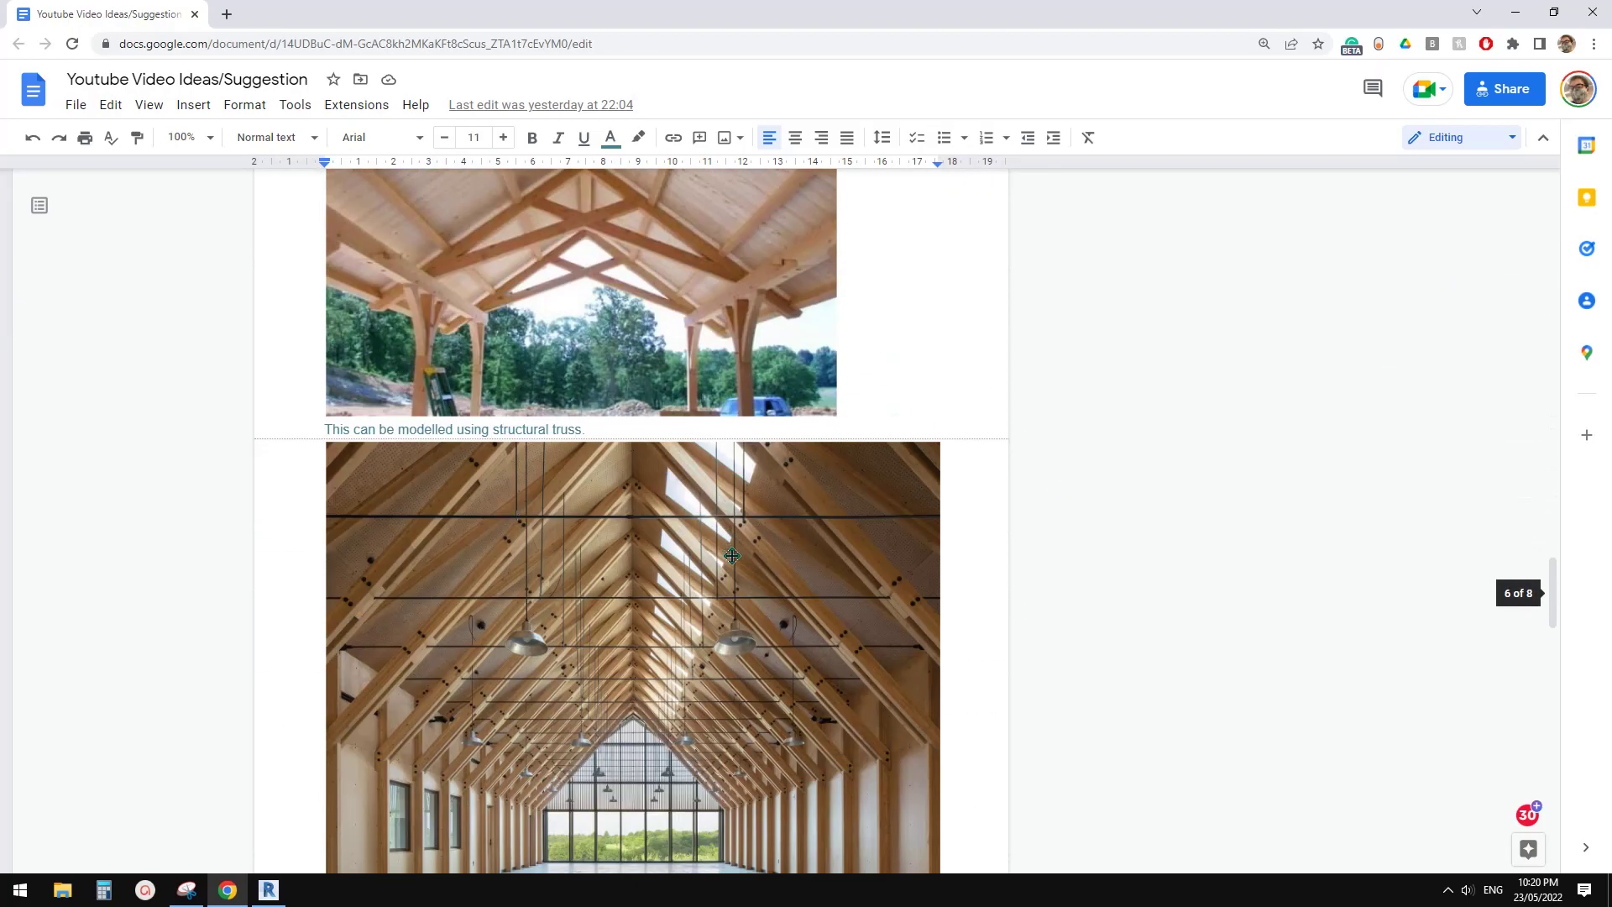
- Skim the remaining viewer suggestions through the document's last page, and return to the introduction at its beginning
{"action": "scroll", "coordinate": [743, 542], "scroll_direction": "down", "scroll_amount": 20}
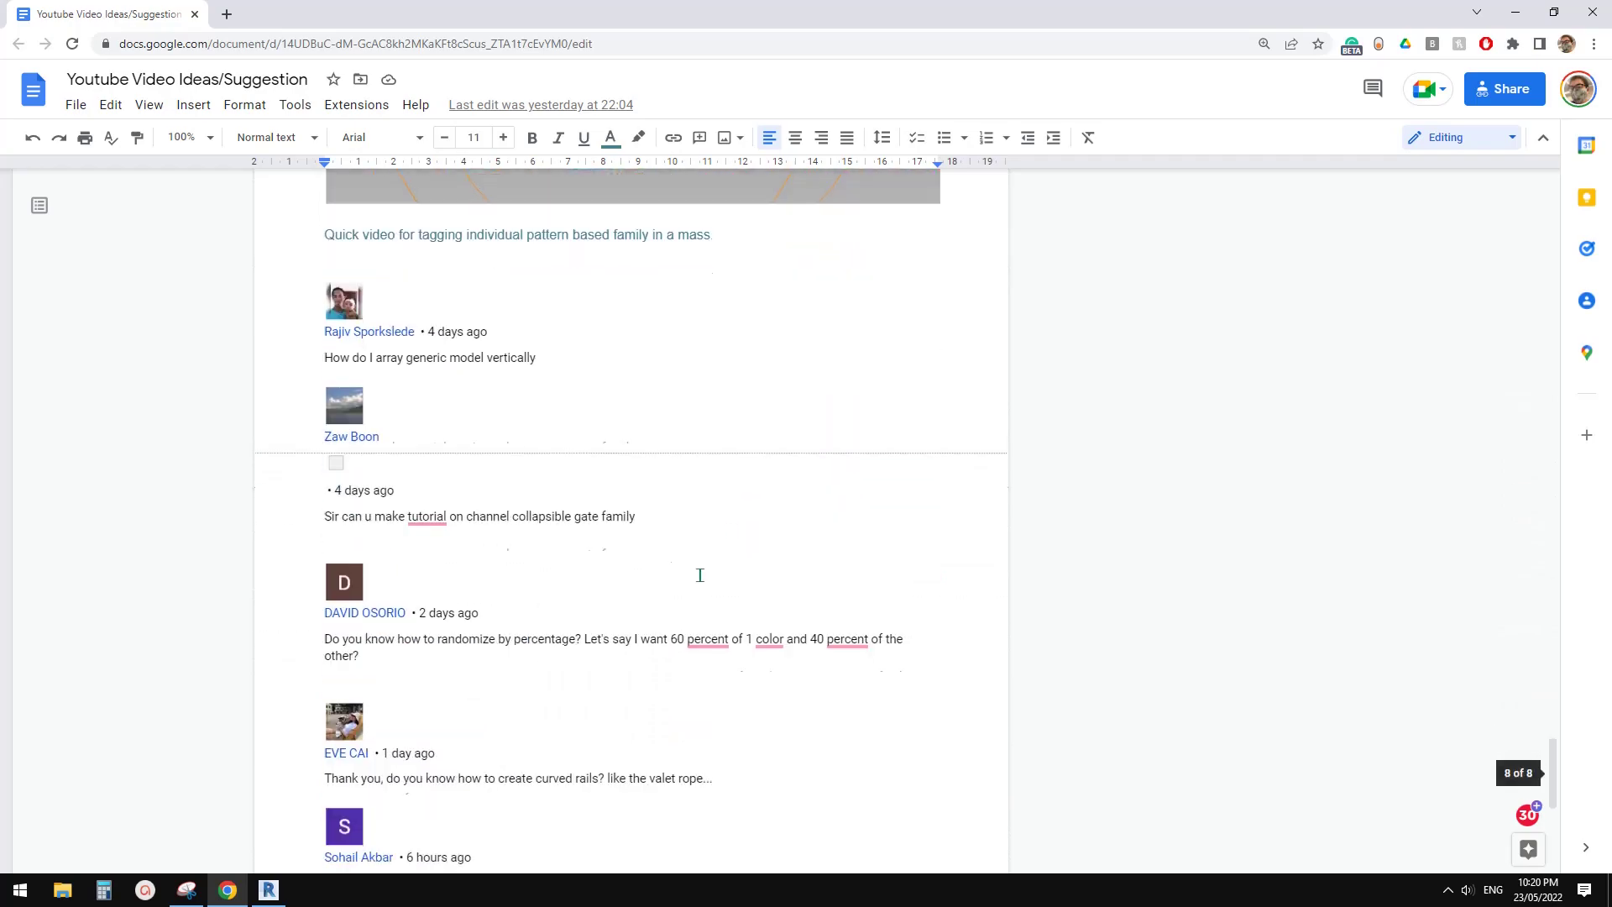
{"action": "scroll", "coordinate": [698, 572], "scroll_direction": "up", "scroll_amount": 20}
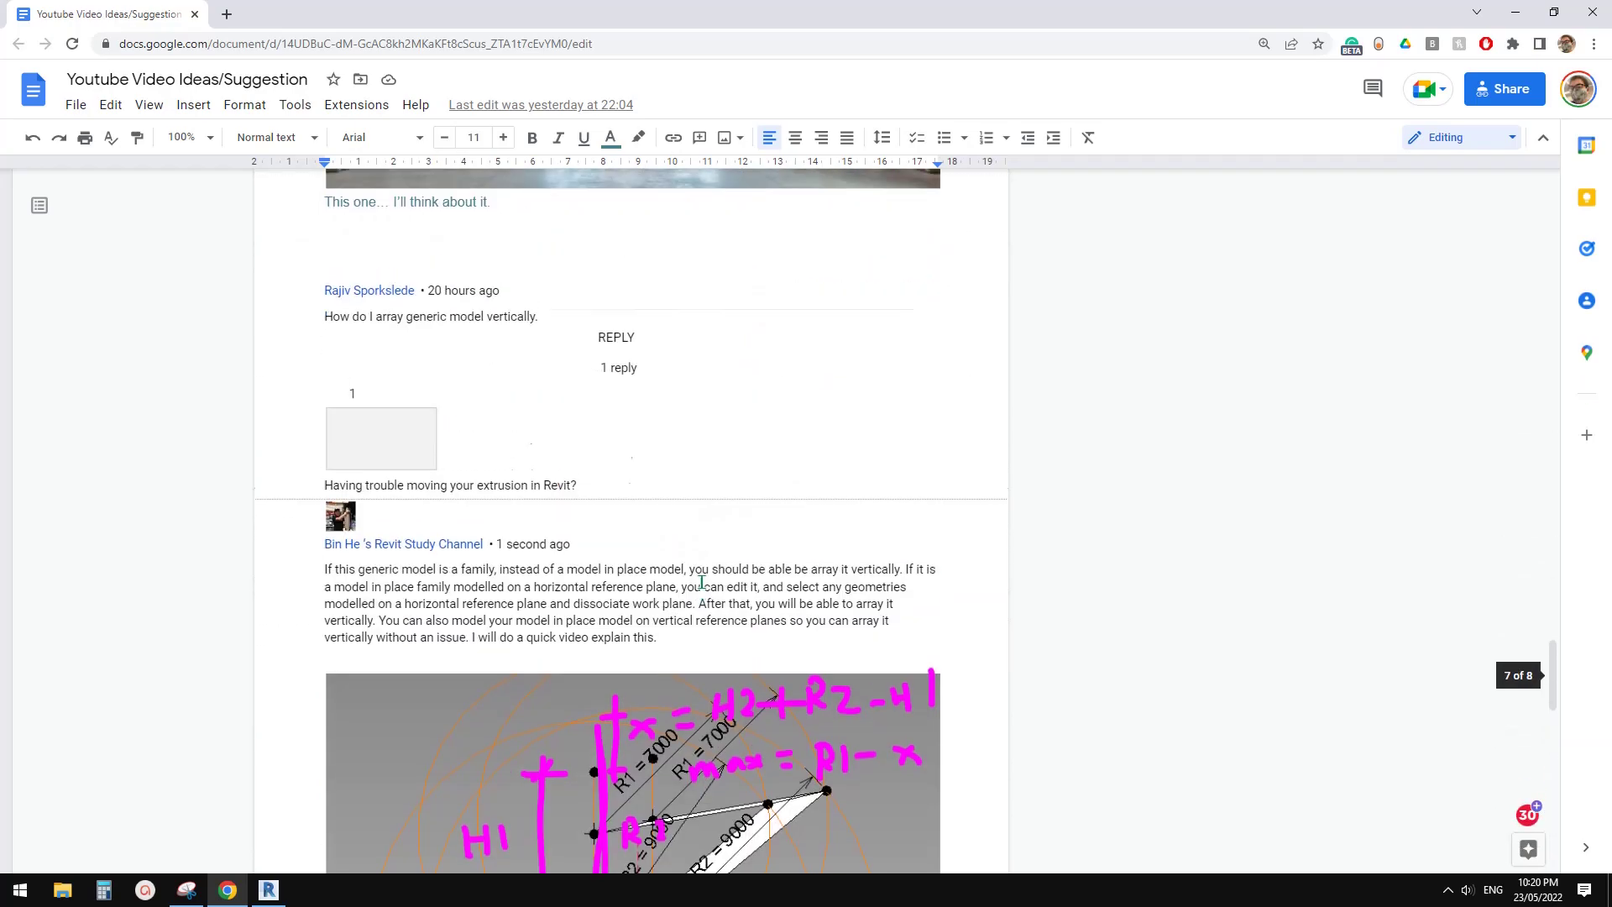
{"action": "left_click_drag", "start_coordinate": [1552, 593], "coordinate": [1541, 192]}
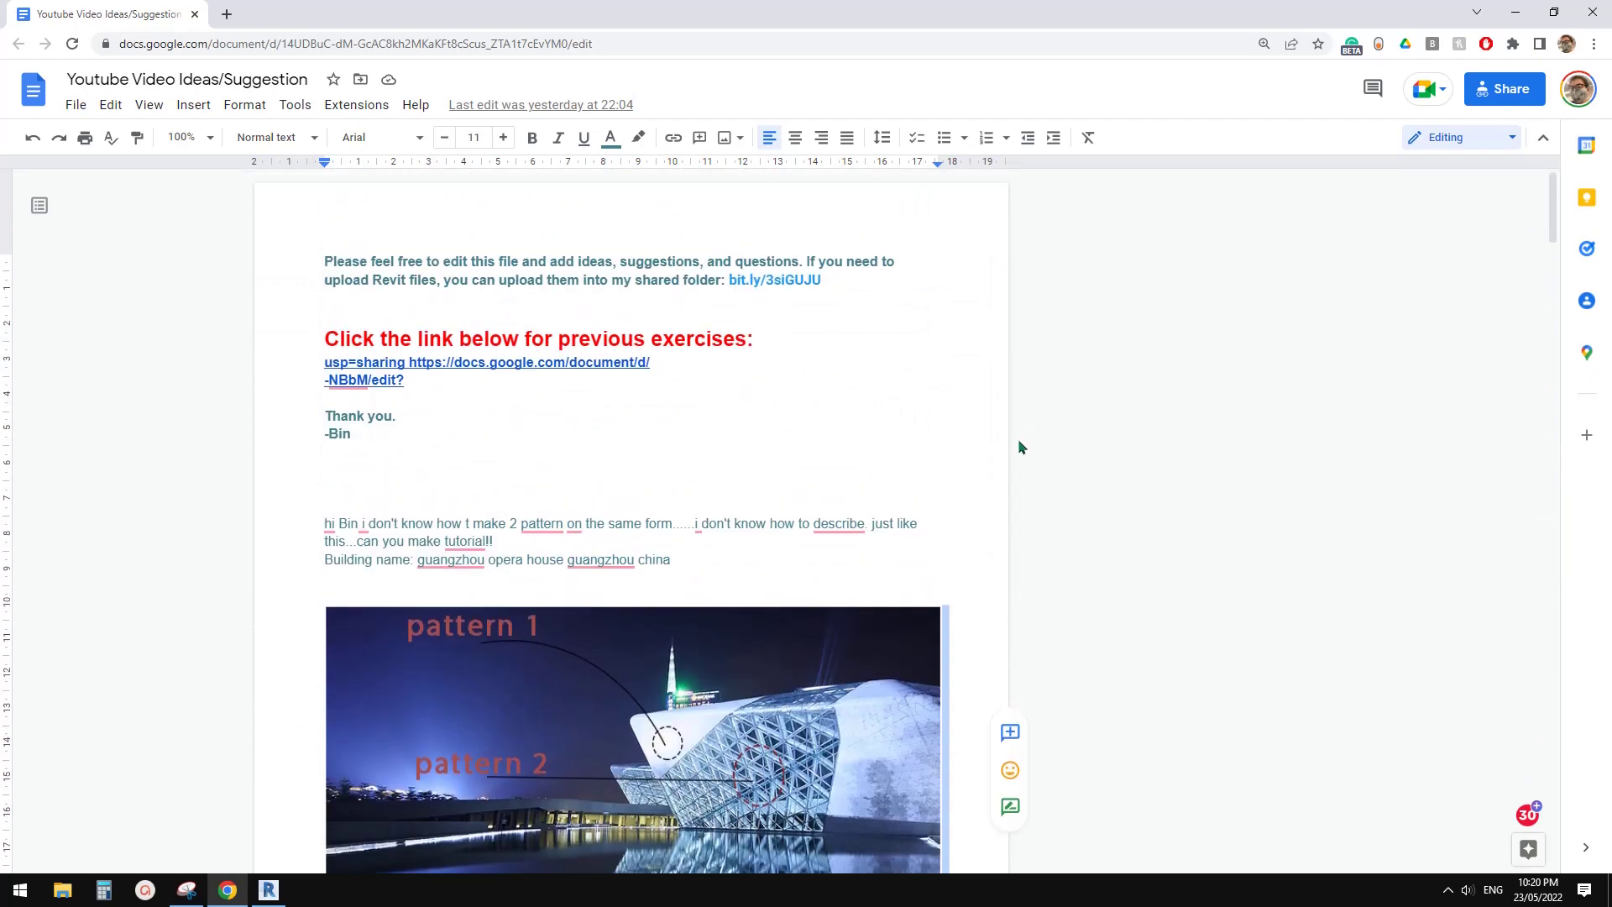
- Review the two-pattern request for the Guangzhou opera house and its annotated photo of pattern 1 and pattern 2
{"action": "left_click", "coordinate": [1143, 522]}
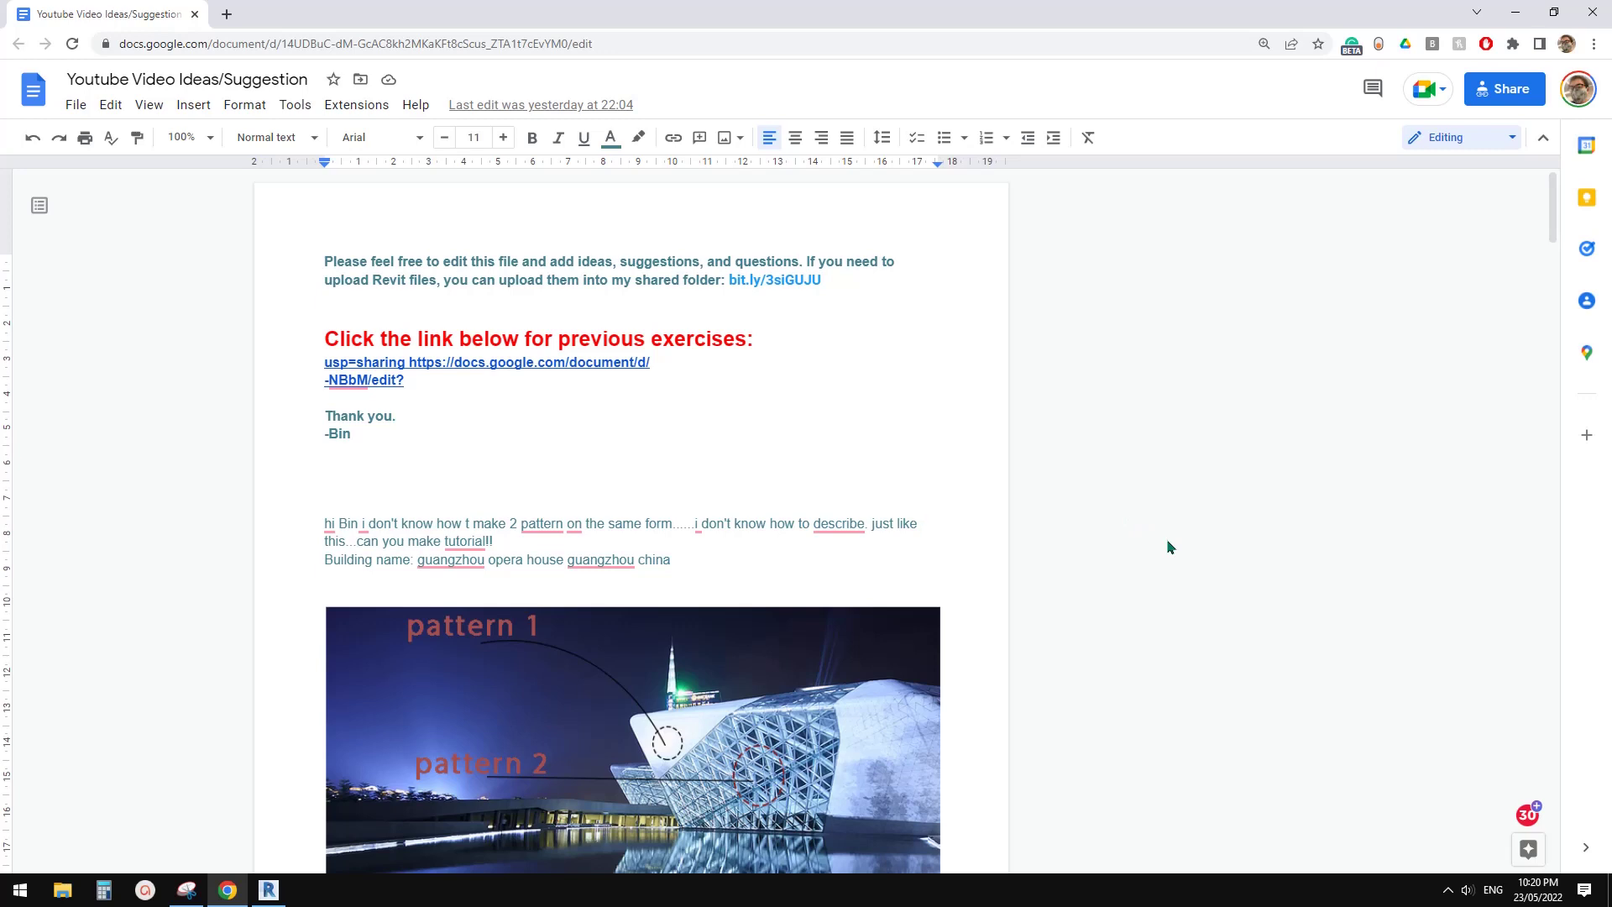
{"action": "left_click", "coordinate": [944, 473]}
{"action": "left_click", "coordinate": [867, 558]}
{"action": "scroll", "coordinate": [949, 621], "scroll_direction": "down", "scroll_amount": 3}
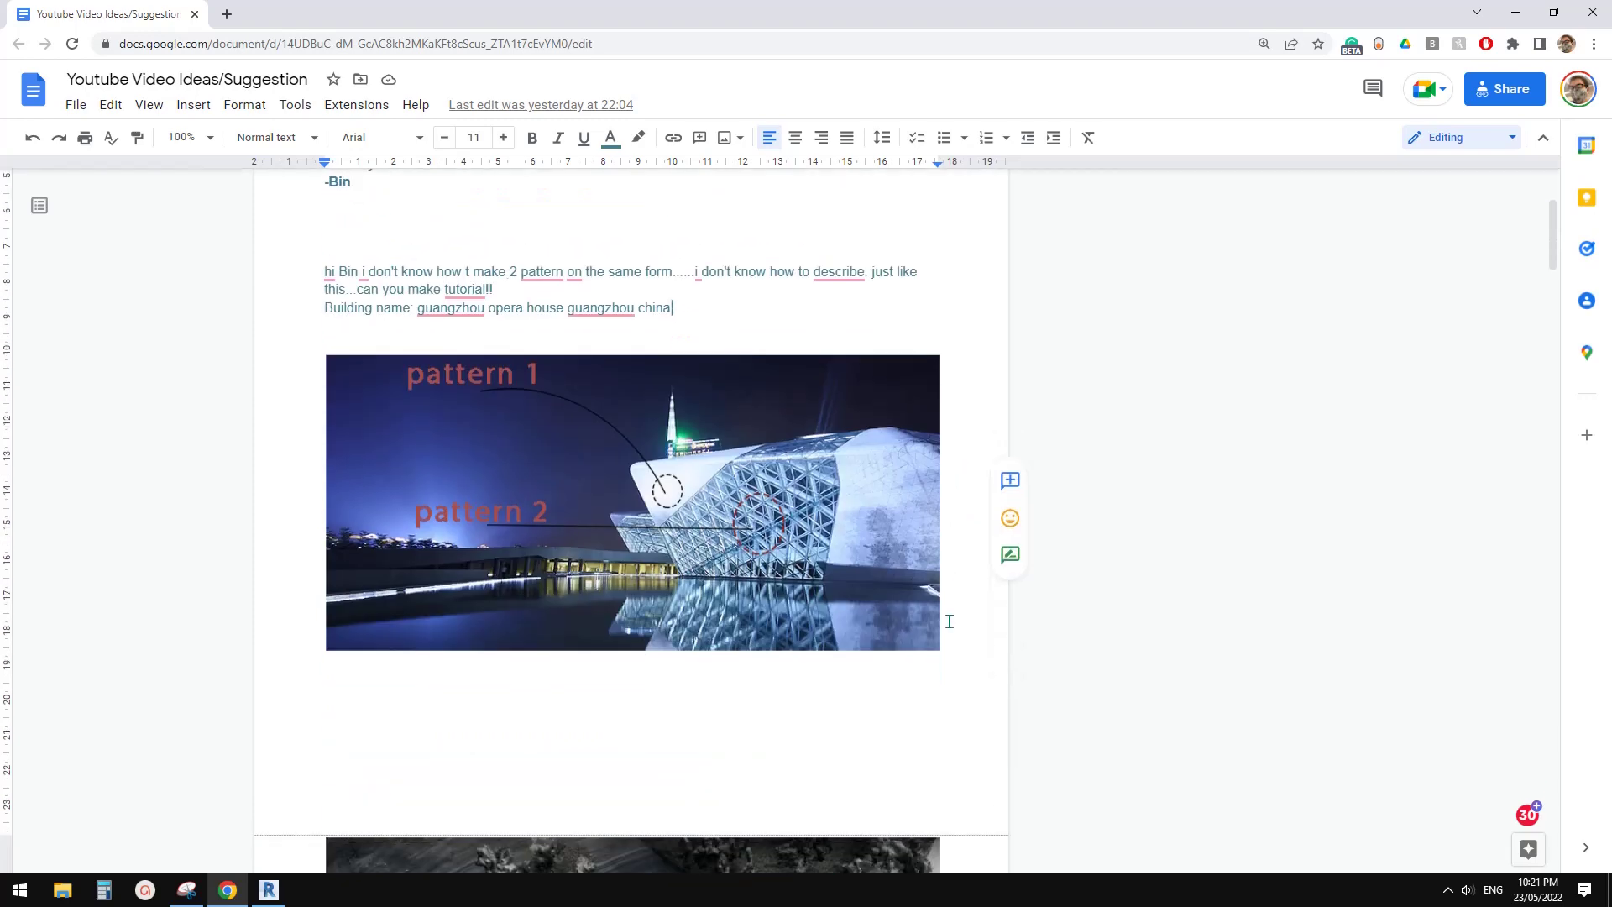
{"action": "scroll", "coordinate": [906, 617], "scroll_direction": "up", "scroll_amount": 1}
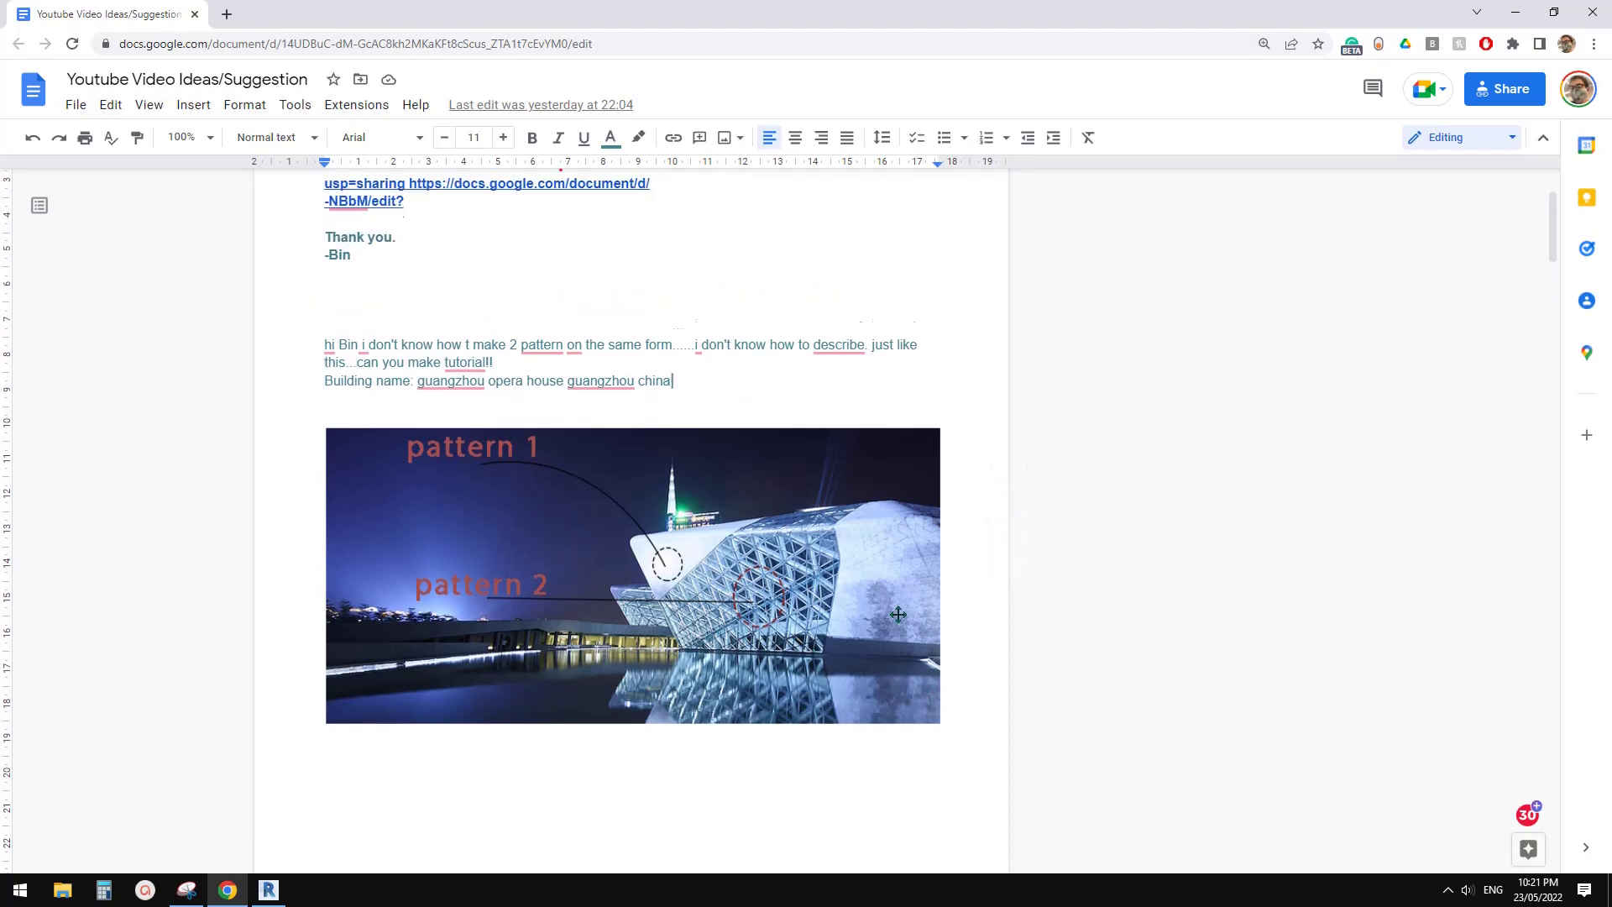